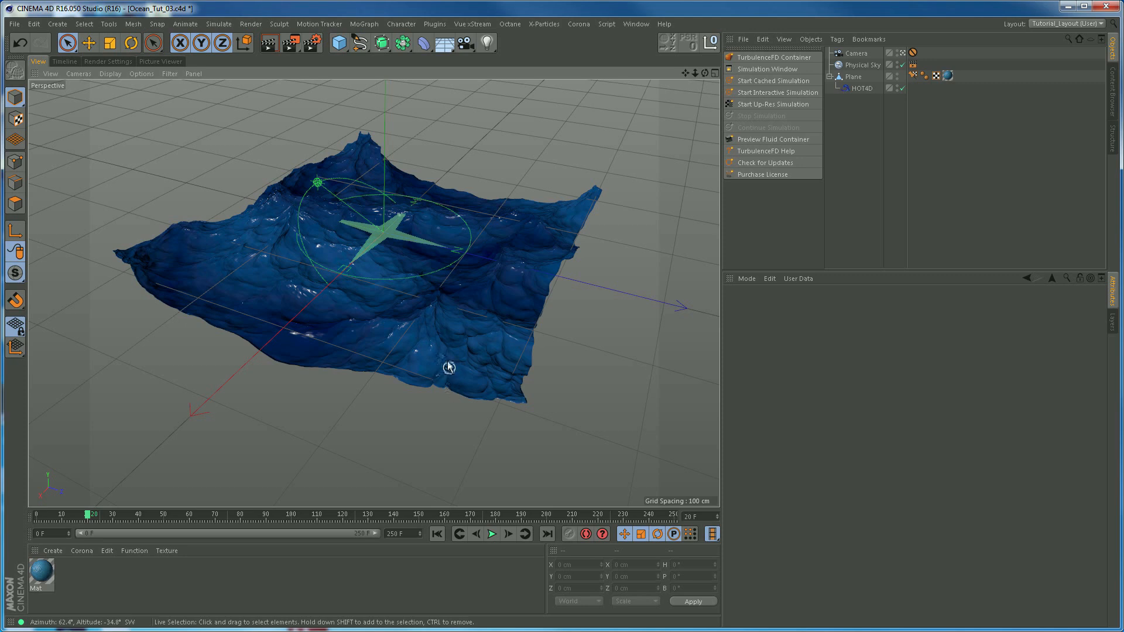
# Step: Review the HOT4D ocean deformer's settings and play the ocean animation in the viewport
pyautogui.click(863, 89)
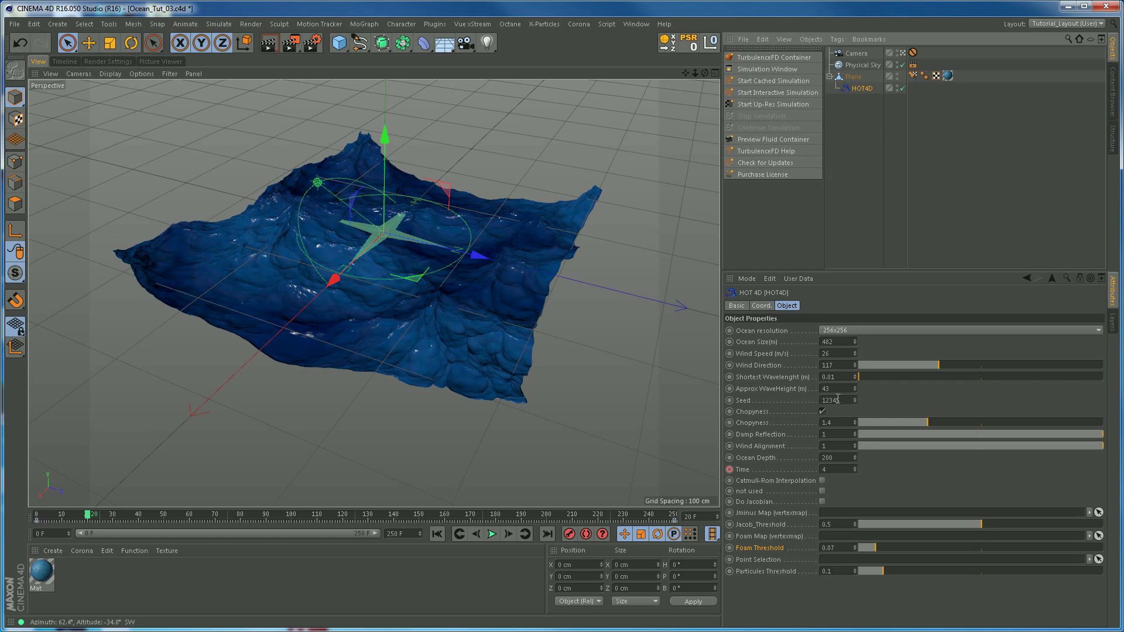
pyautogui.click(874, 125)
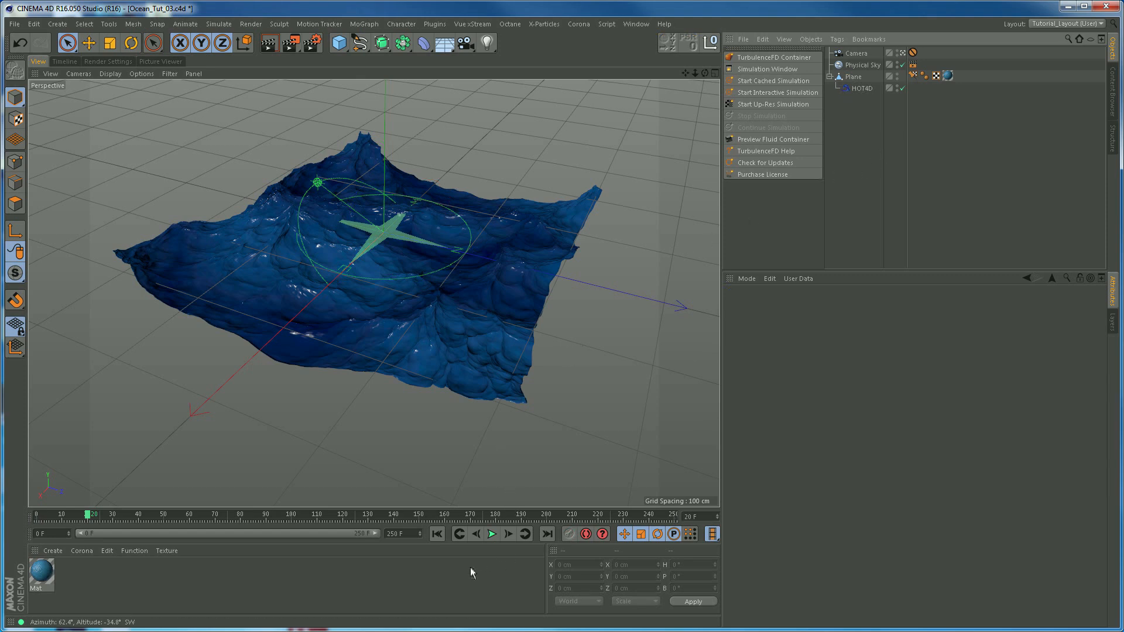
pyautogui.click(492, 534)
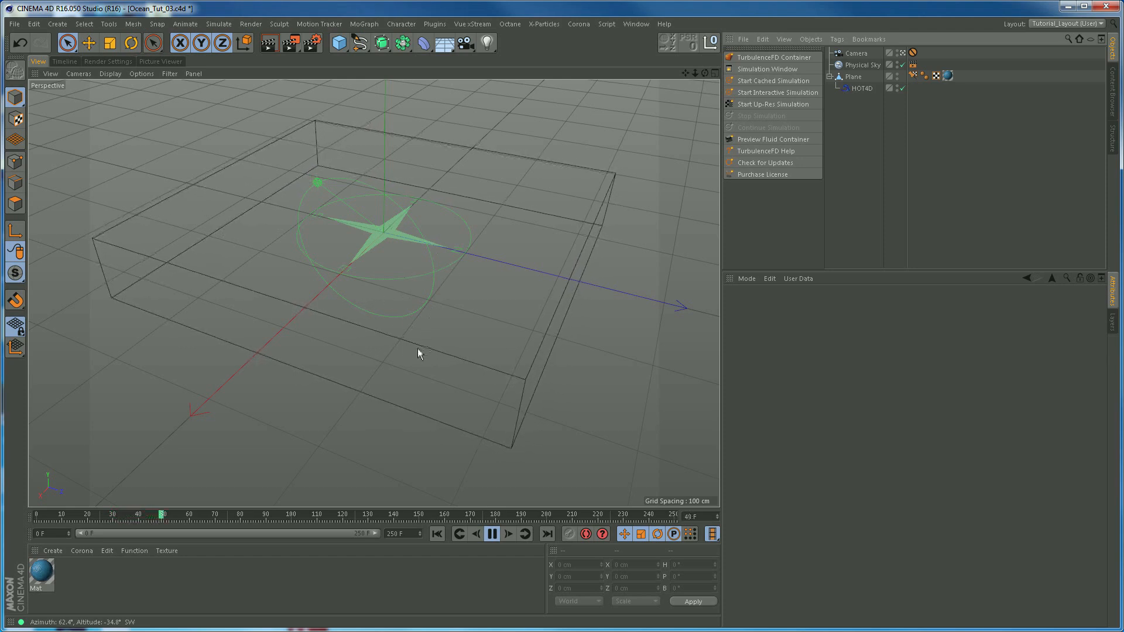
pyautogui.click(492, 534)
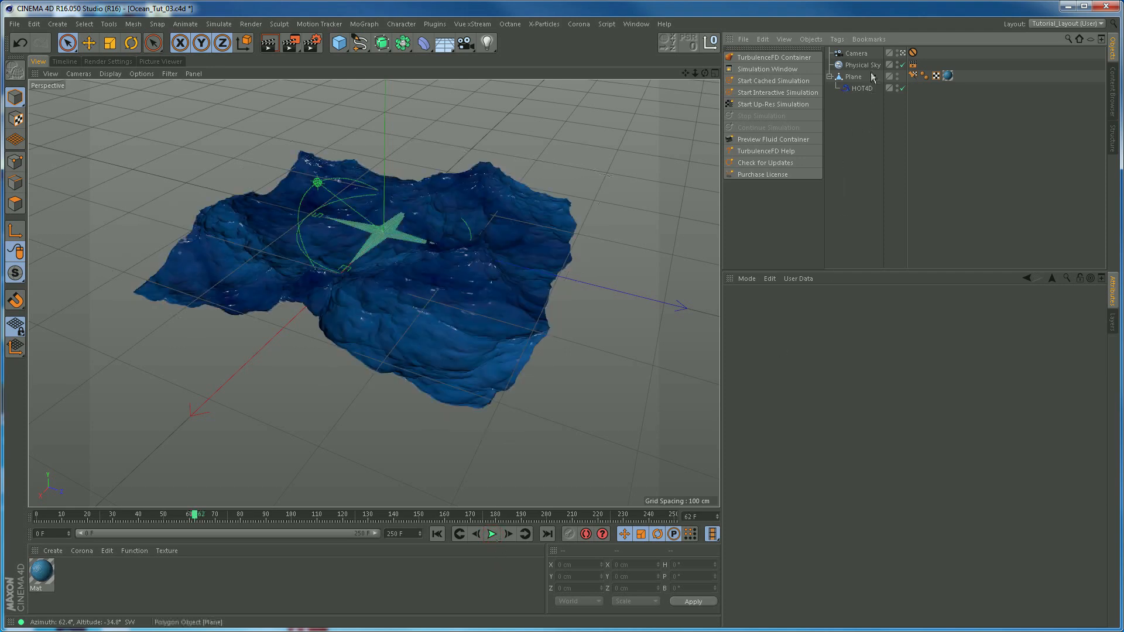
# Step: Leave the camera view and display the ocean plane in Quick Shading (Lines) to inspect its mesh density
pyautogui.click(903, 54)
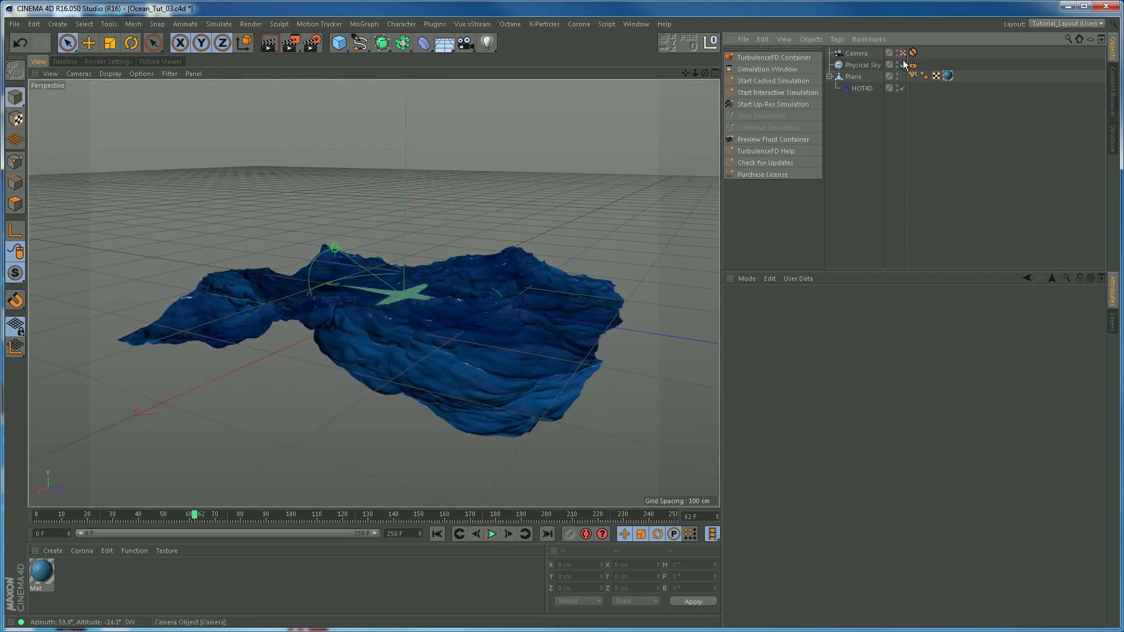
pyautogui.click(105, 73)
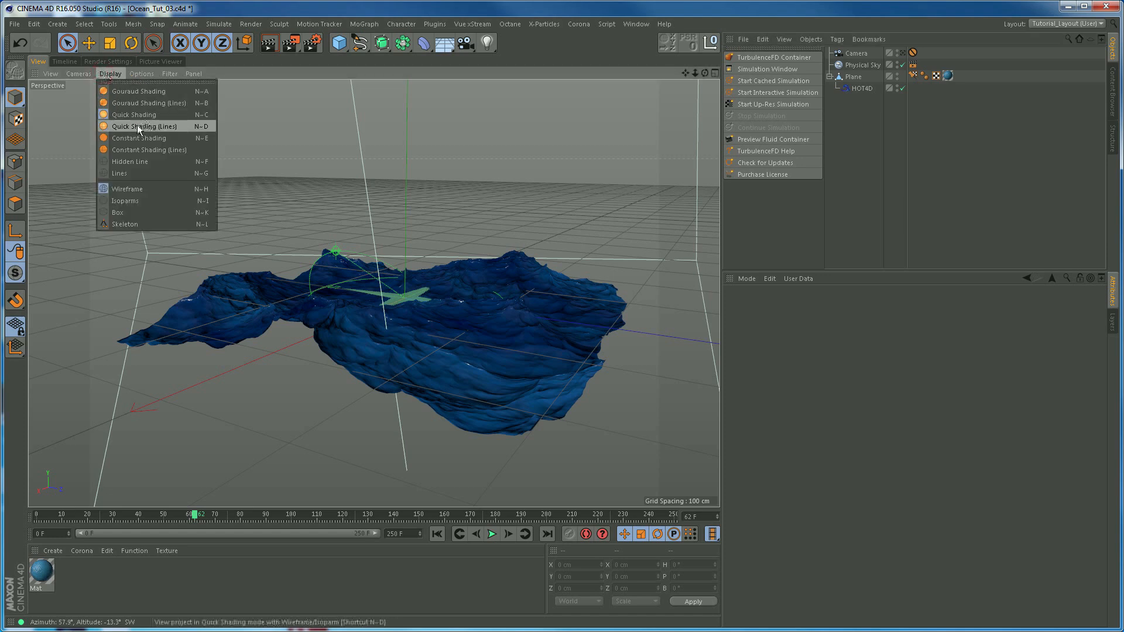
pyautogui.click(168, 127)
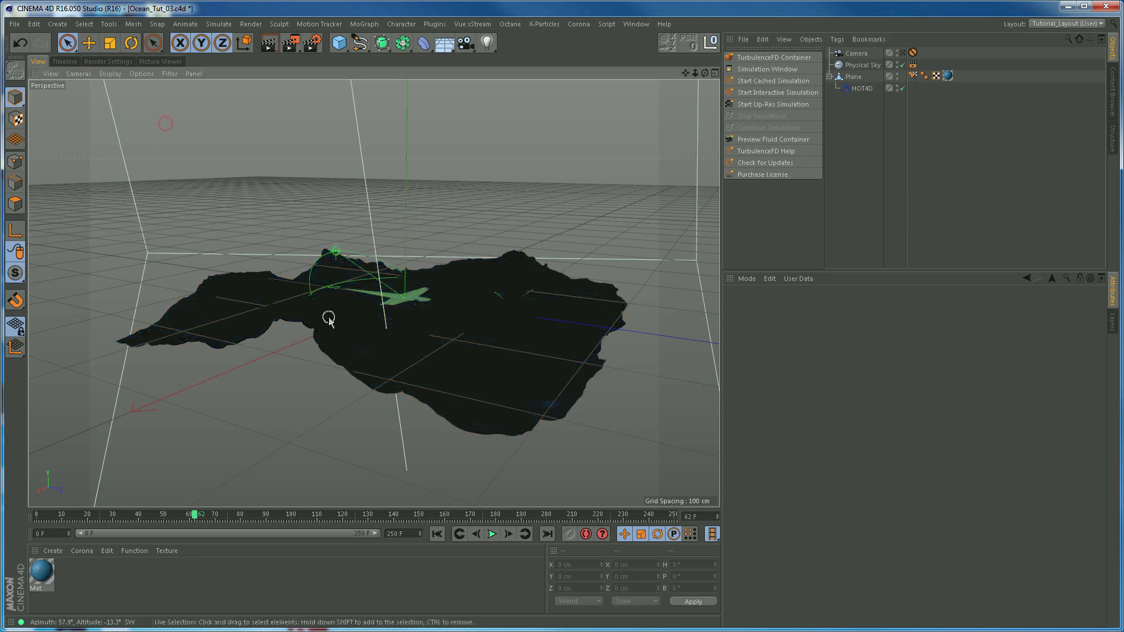
pyautogui.moveTo(415, 346)
pyautogui.keyDown('alt'); pyautogui.mouseDown(button='right')
pyautogui.moveTo(480, 363)
pyautogui.moveTo(594, 361)
pyautogui.mouseUp(button='right'); pyautogui.keyUp('alt')
pyautogui.keyDown('alt'); pyautogui.moveTo(431, 346); pyautogui.dragTo(435, 394); pyautogui.keyUp('alt')
pyautogui.keyDown('alt'); pyautogui.moveTo(379, 343); pyautogui.dragTo(252, 338, button='right'); pyautogui.keyUp('alt')
pyautogui.keyDown('alt'); pyautogui.moveTo(441, 404); pyautogui.dragTo(439, 411, button='middle'); pyautogui.keyUp('alt')
pyautogui.keyDown('alt'); pyautogui.moveTo(496, 341); pyautogui.dragTo(443, 356, button='right'); pyautogui.keyUp('alt')
pyautogui.keyDown('alt'); pyautogui.moveTo(489, 356); pyautogui.dragTo(428, 376, button='middle'); pyautogui.keyUp('alt')
pyautogui.moveTo(441, 369)
pyautogui.keyDown('alt'); pyautogui.mouseDown()
pyautogui.moveTo(440, 342)
pyautogui.moveTo(444, 367)
pyautogui.mouseUp(); pyautogui.keyUp('alt')
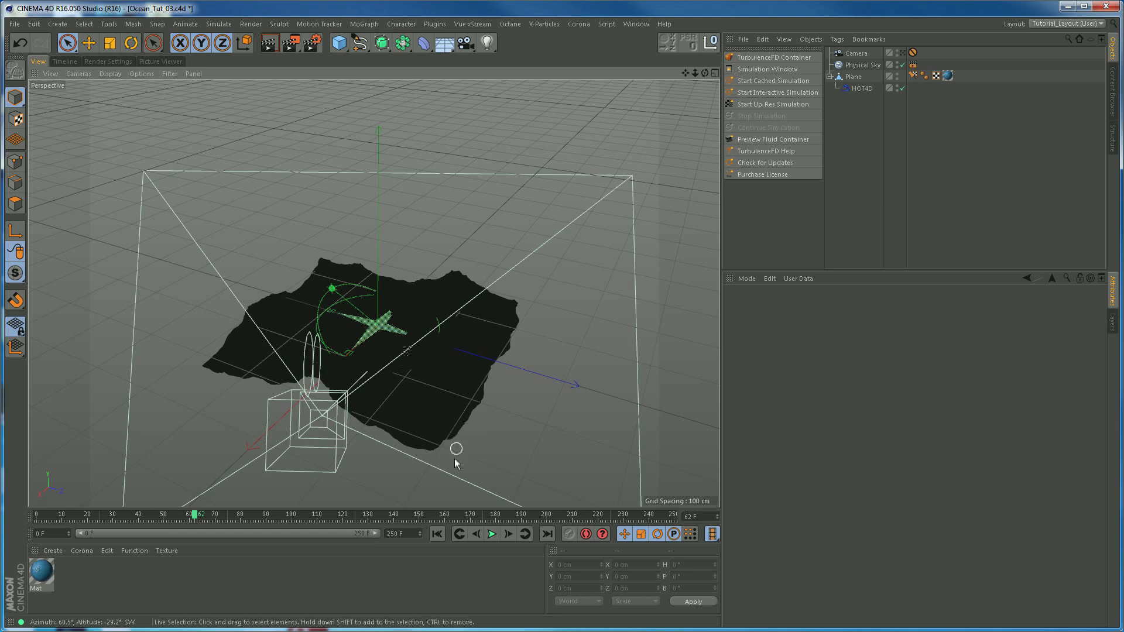
# Step: Play the dense ocean mesh outside the camera view to check its playback speed
pyautogui.click(492, 534)
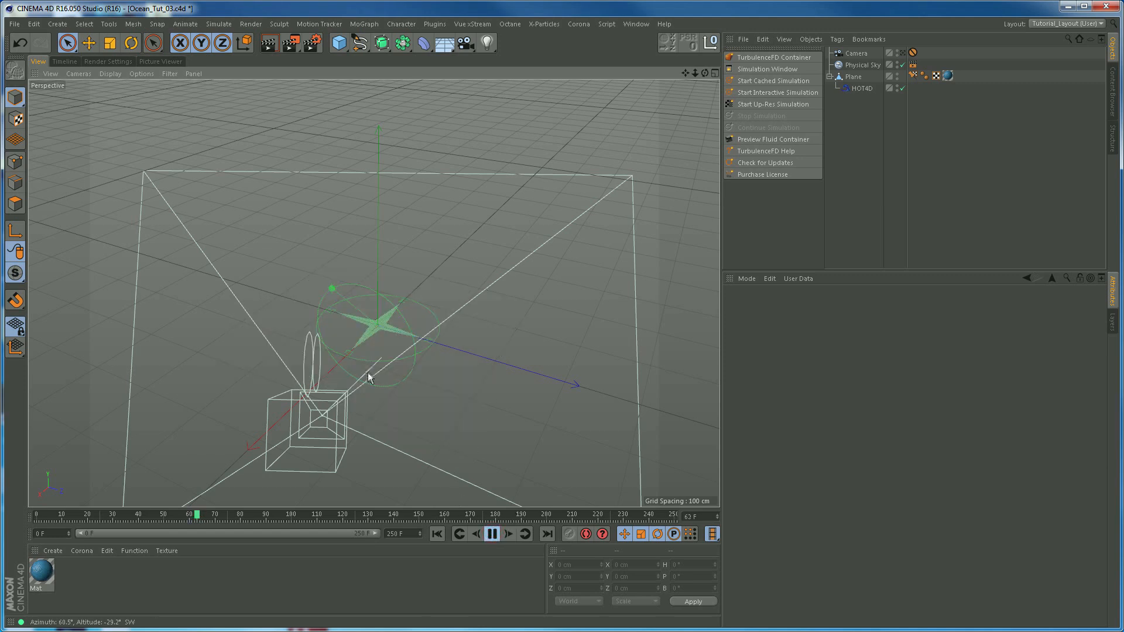
pyautogui.click(492, 533)
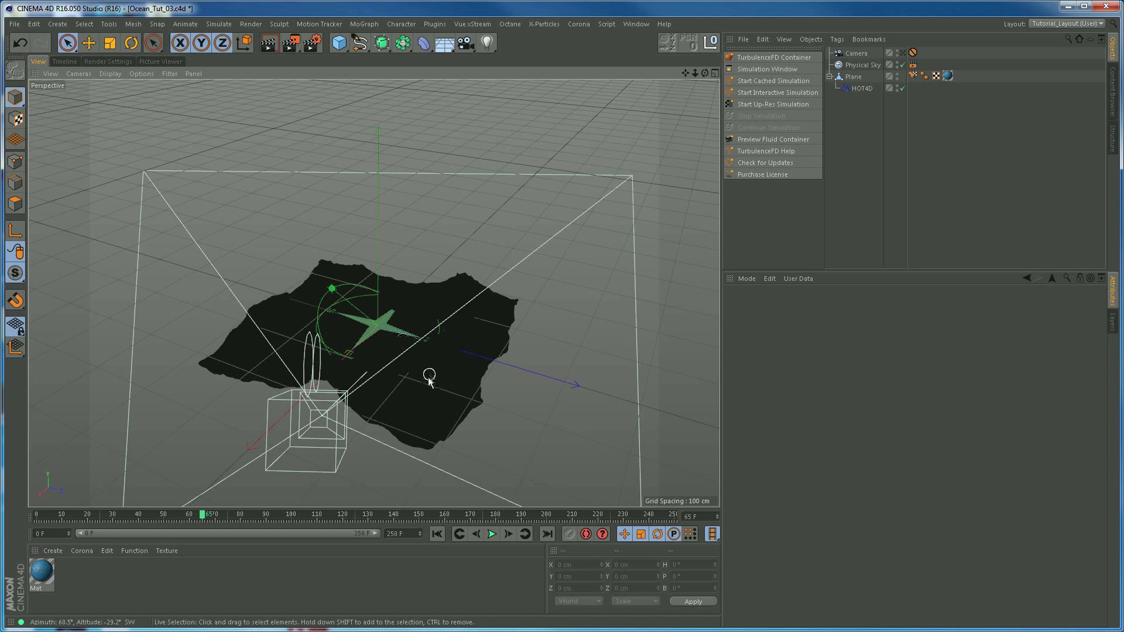
pyautogui.keyDown('alt'); pyautogui.moveTo(430, 381); pyautogui.dragTo(436, 346, button='middle'); pyautogui.keyUp('alt')
pyautogui.keyDown('alt'); pyautogui.moveTo(439, 339); pyautogui.dragTo(444, 359); pyautogui.keyUp('alt')
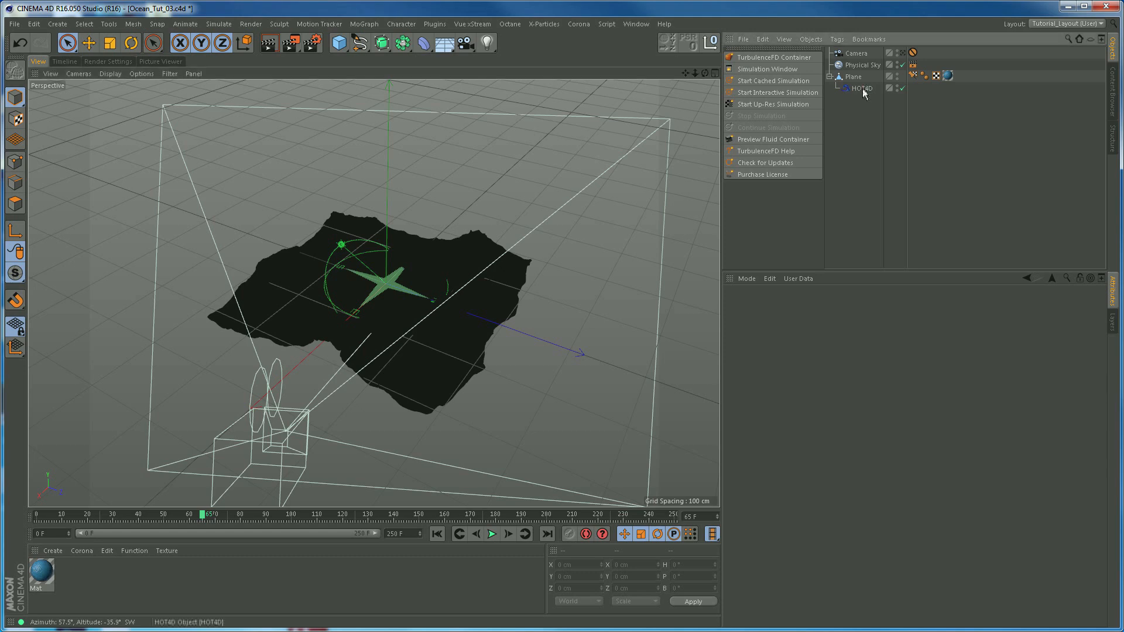
# Step: Duplicate the HOT4D deformer outside the Plane's hierarchy, and hide the original Plane with its HOT4D disabled
pyautogui.keyDown('ctrl'); pyautogui.moveTo(853, 129); pyautogui.dragTo(858, 134); pyautogui.keyUp('ctrl')
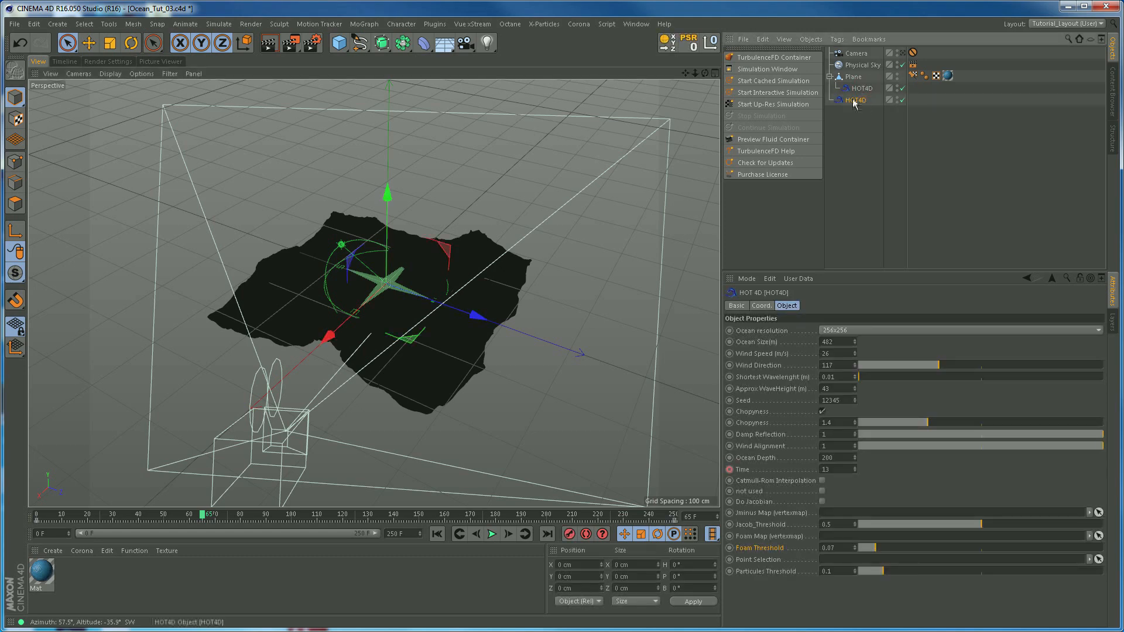
pyautogui.click(897, 75)
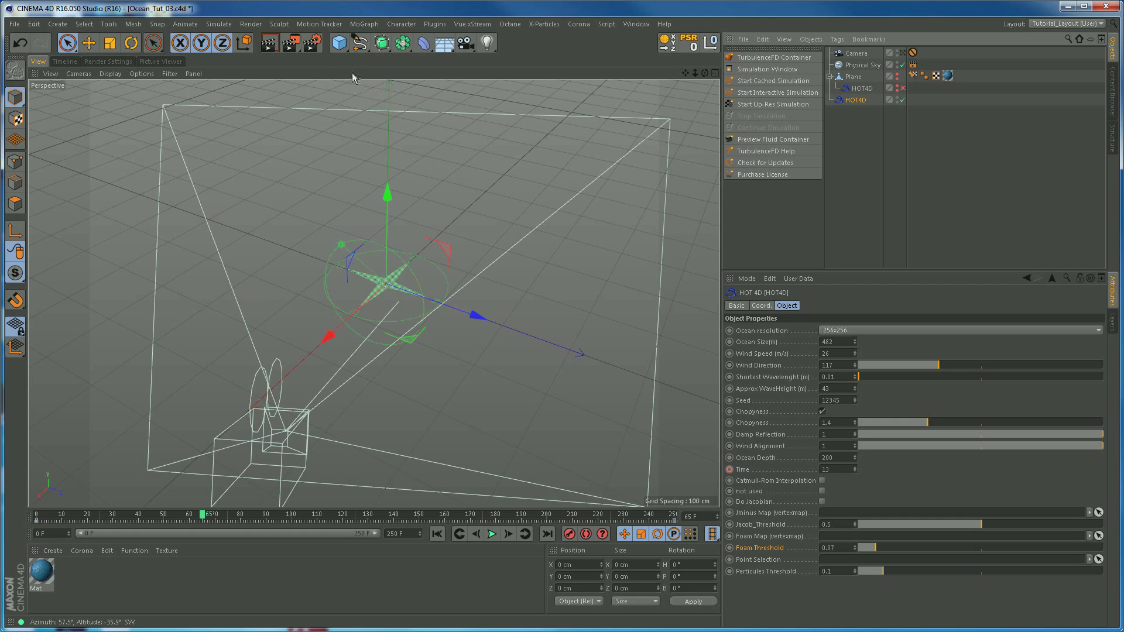
# Step: Add a Plane with 200 width segments and 200 height segments, and make the duplicated HOT4D its child
pyautogui.click(339, 46)
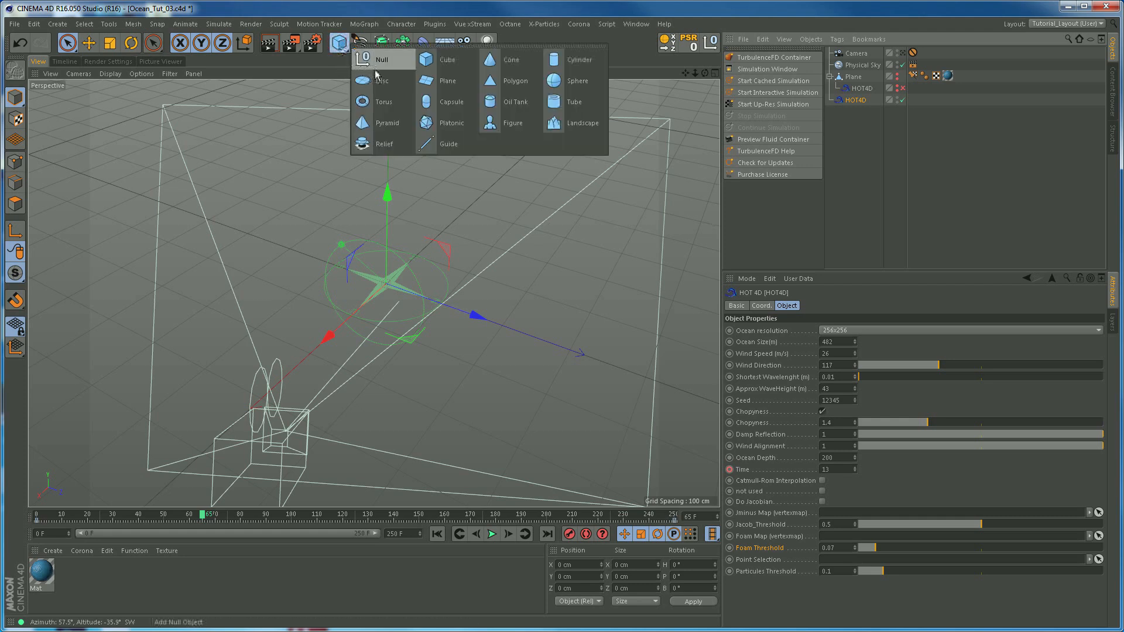
pyautogui.click(448, 81)
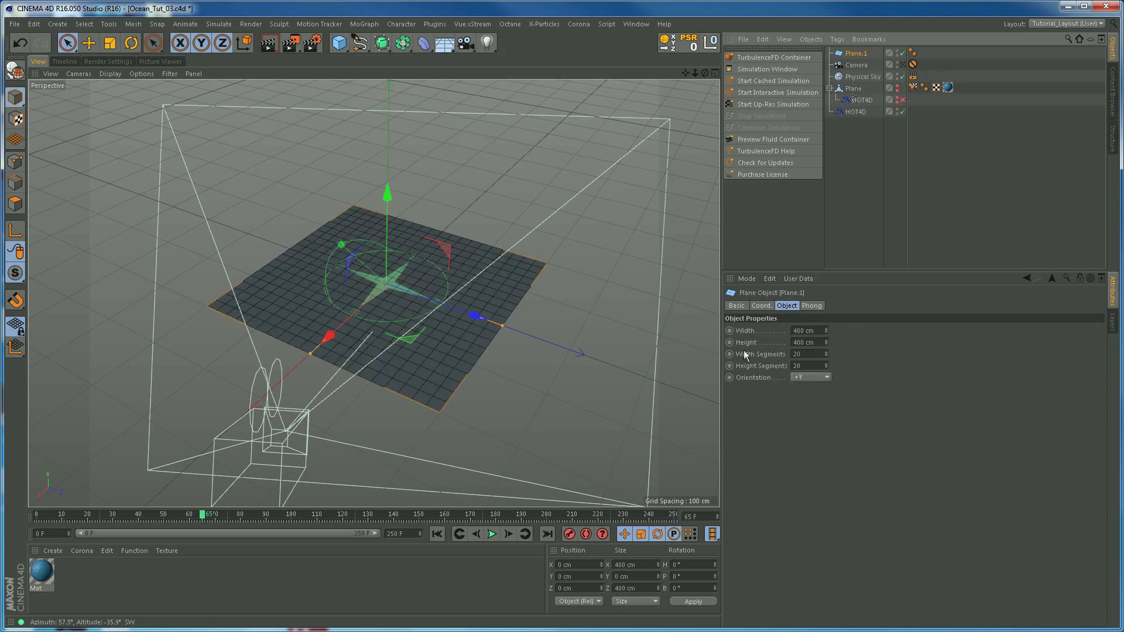
pyautogui.click(810, 354)
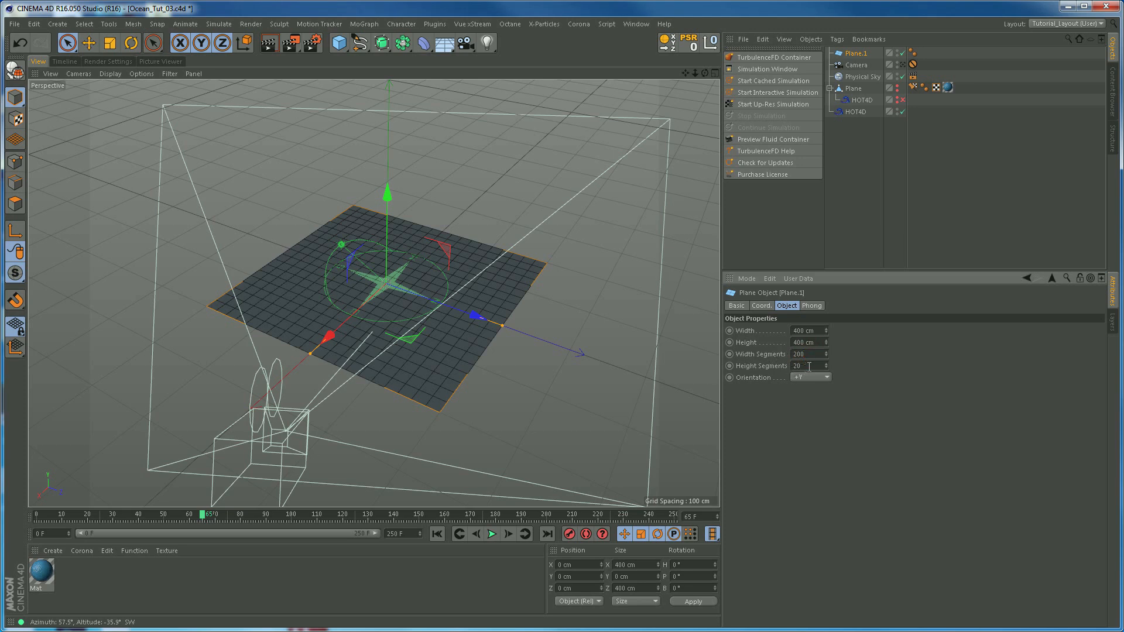
pyautogui.click(809, 366)
pyautogui.write('200')
pyautogui.press('Return')
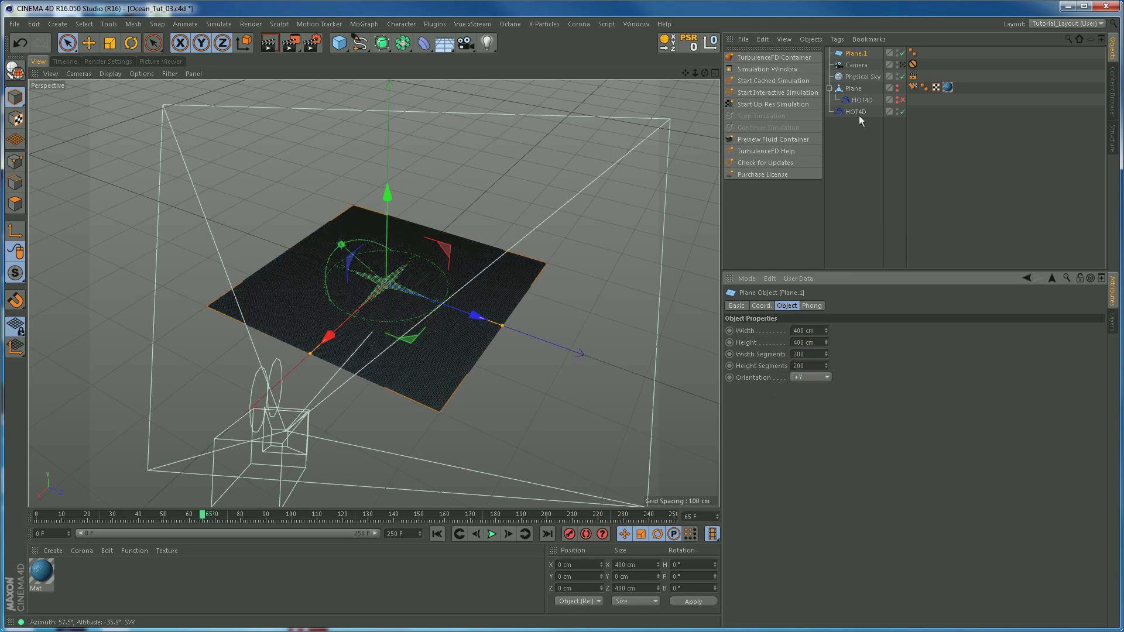
pyautogui.moveTo(856, 53); pyautogui.dragTo(864, 115)
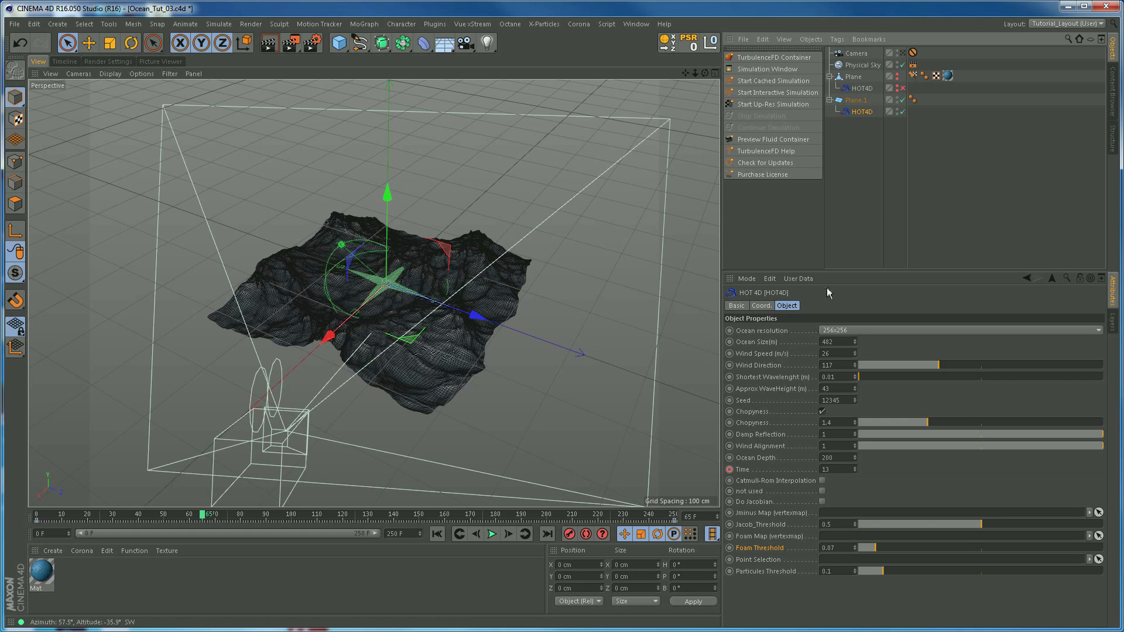
# Step: Rename the original high-density Plane to Hi_Res_sea
pyautogui.click(853, 77)
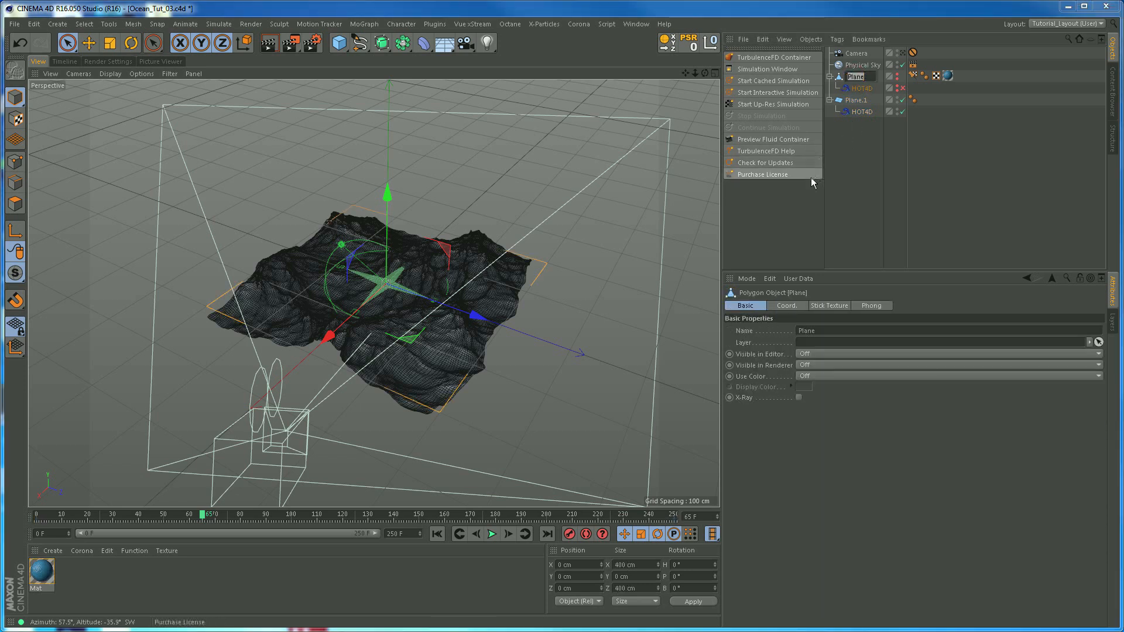
pyautogui.write('H')
pyautogui.write('i_Pe')
pyautogui.write('s_sea')
pyautogui.press('Return')
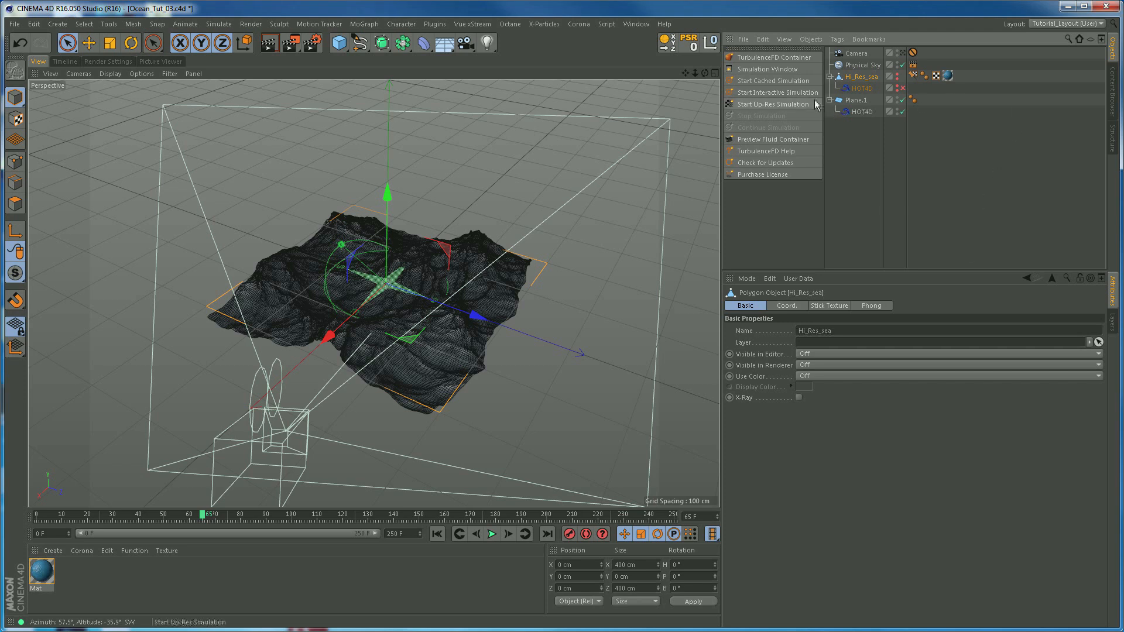
# Step: Rename the new 200-segment plane to Low_res_sea
pyautogui.click(856, 100)
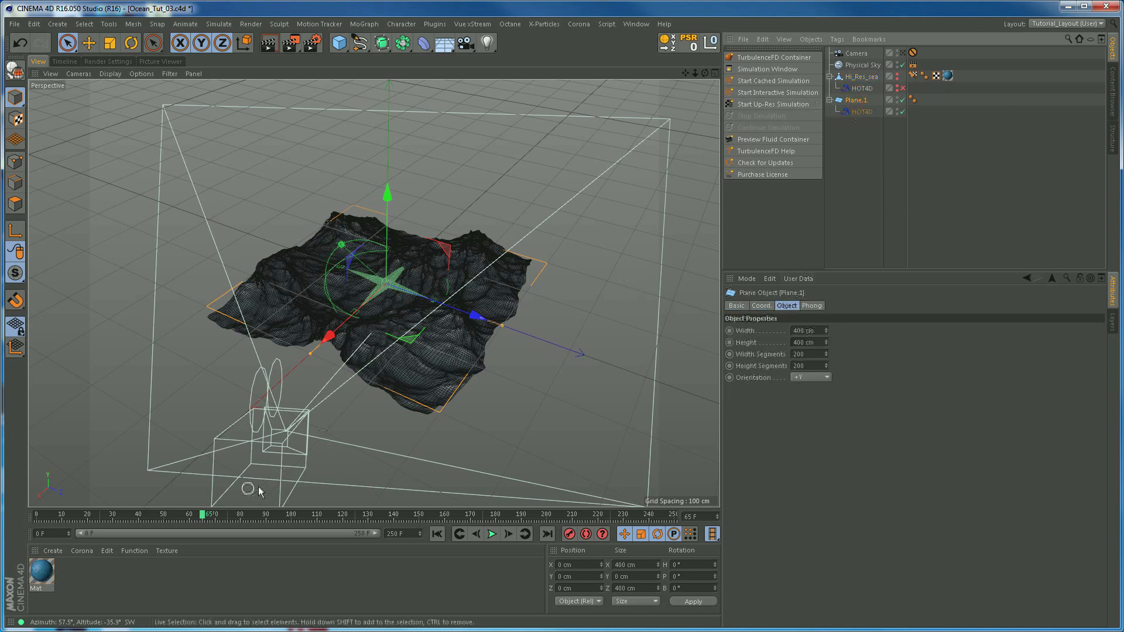
pyautogui.click(736, 307)
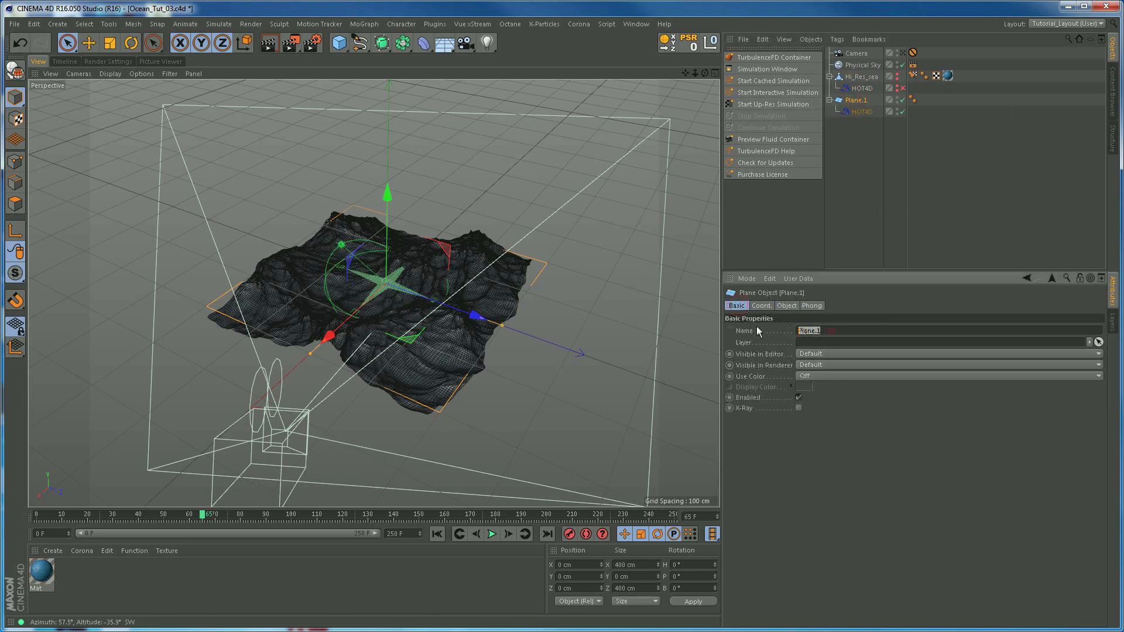
pyautogui.write('Low_res_sea')
pyautogui.press('Return')
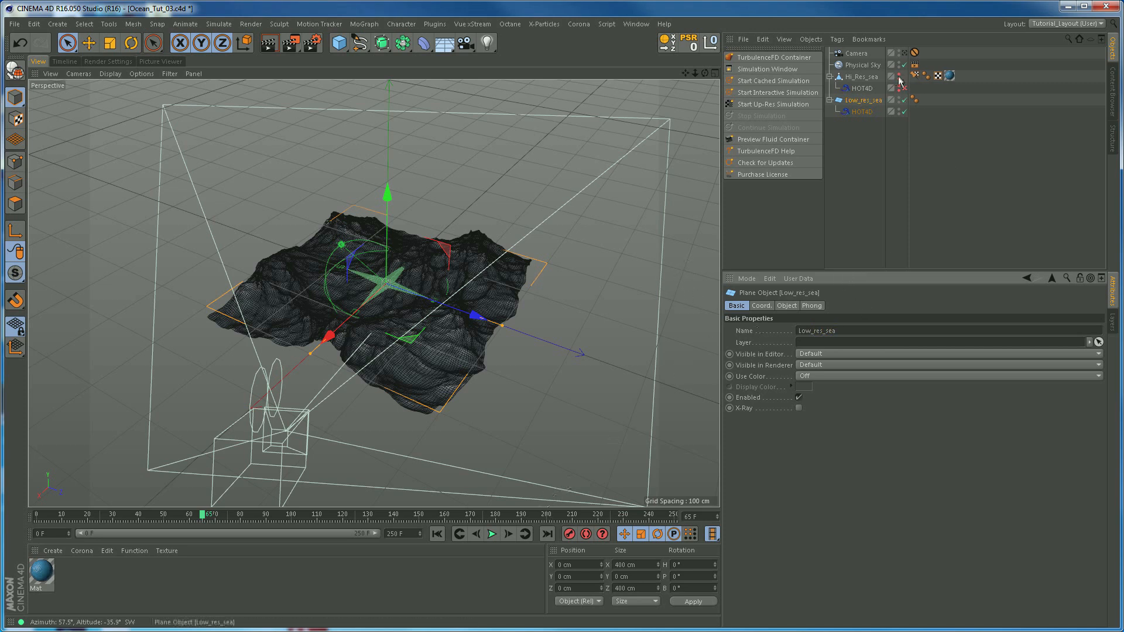
# Step: Play the low-resolution sea through the Camera and switch the viewport display to Quick Shading
pyautogui.click(904, 53)
pyautogui.click(495, 533)
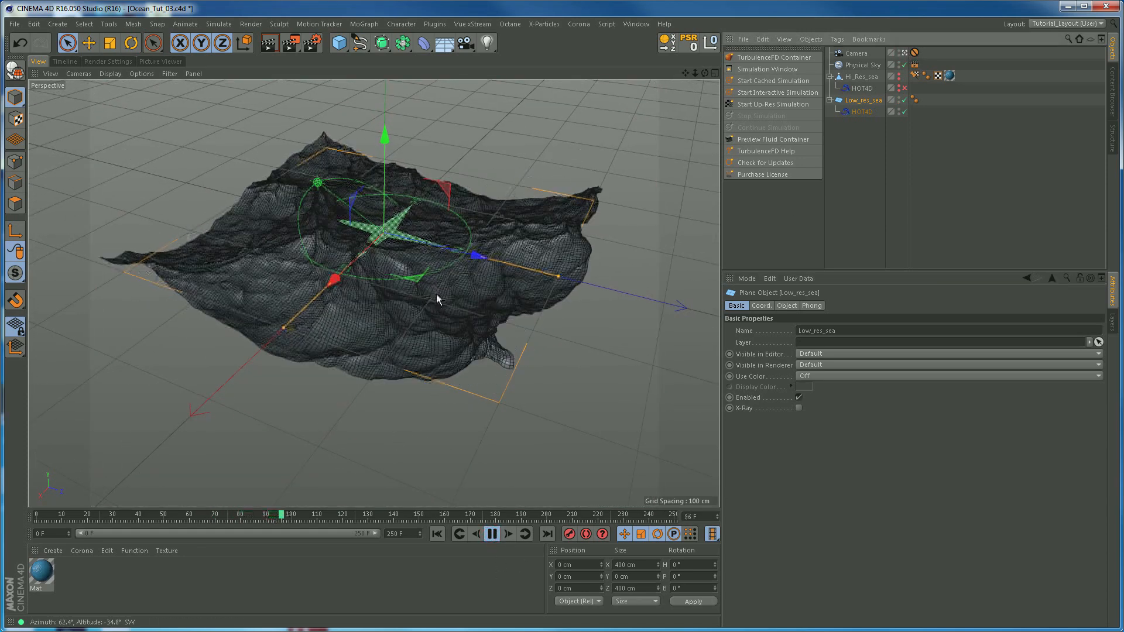
pyautogui.click(110, 73)
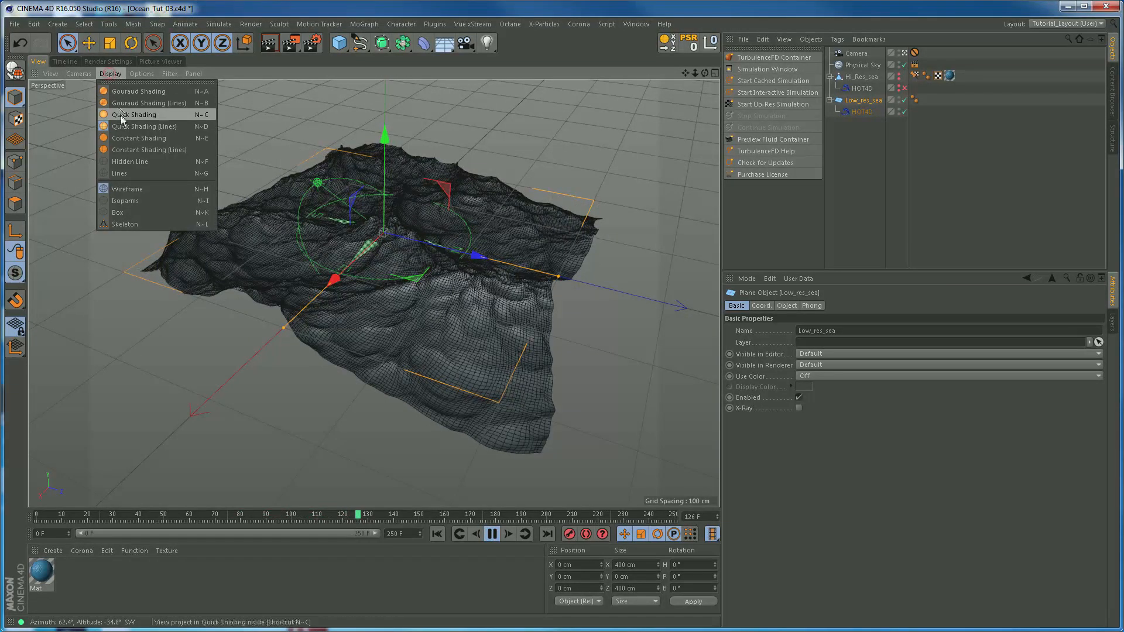
pyautogui.click(133, 114)
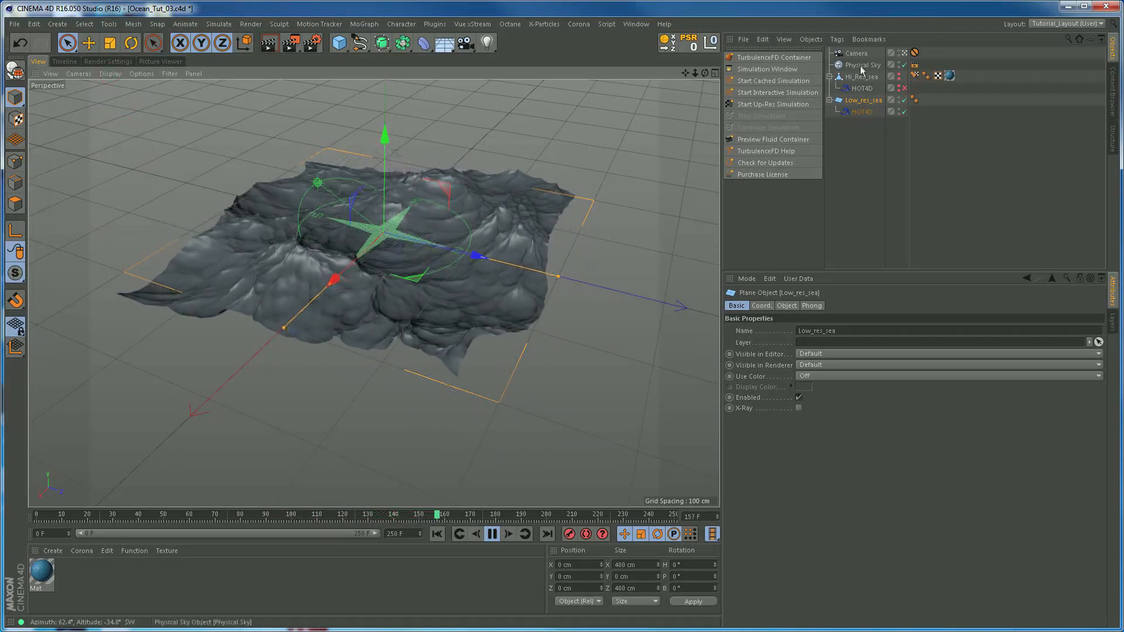
# Step: Hide the Physical Sky in the viewport, stop playback, and turn off the Axis and Grid display filters
pyautogui.keyDown('alt'); pyautogui.doubleClick(899, 63); pyautogui.keyUp('alt')
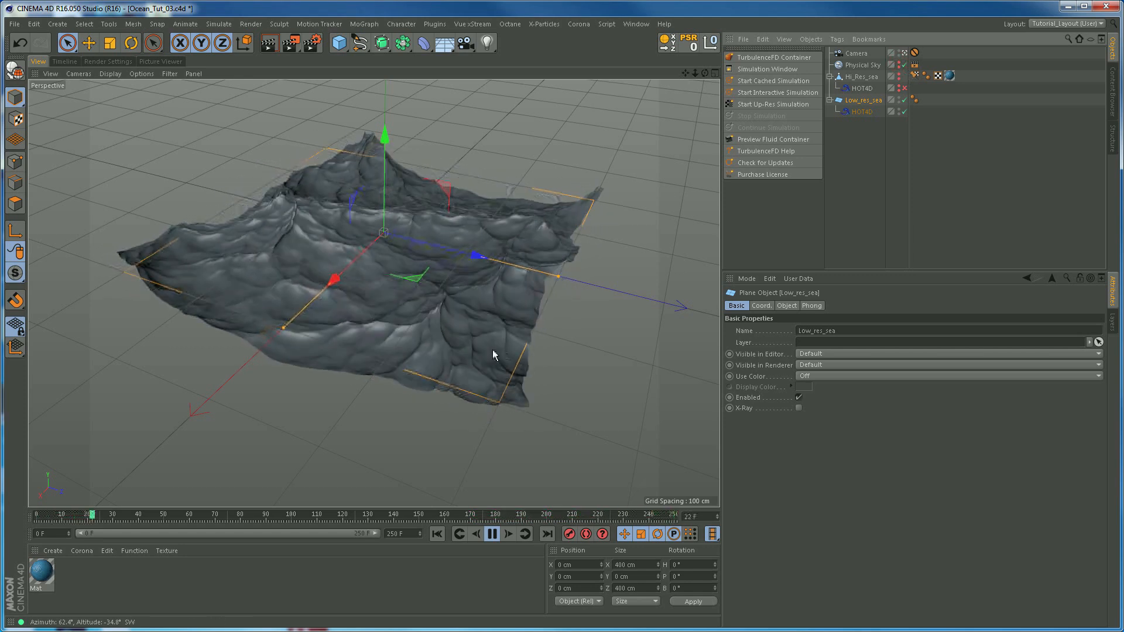
pyautogui.click(493, 533)
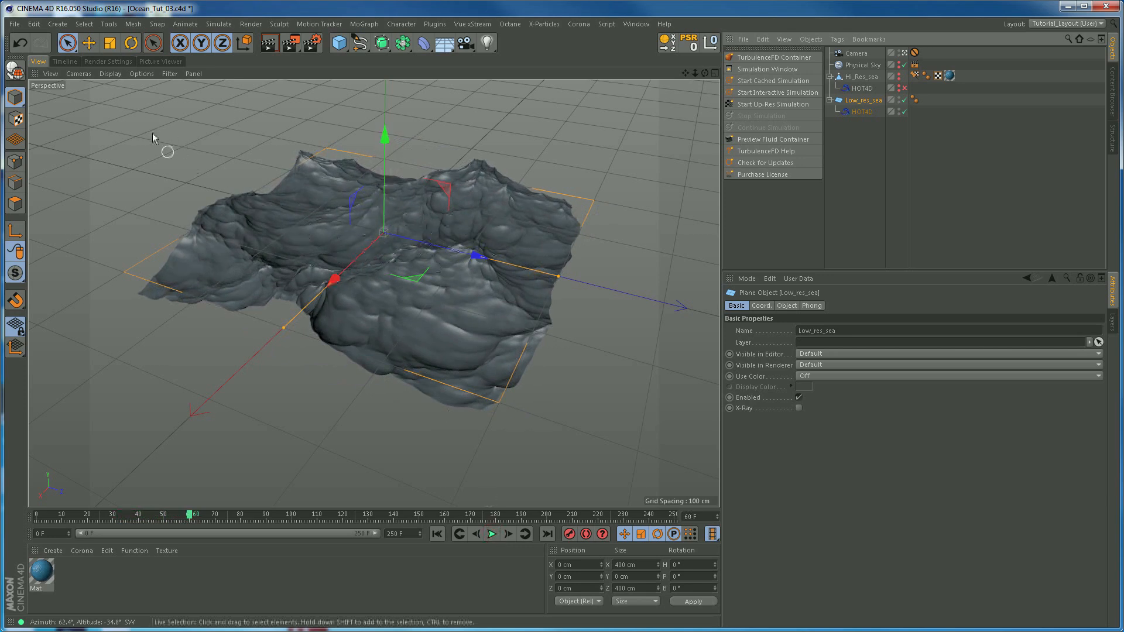
pyautogui.click(170, 74)
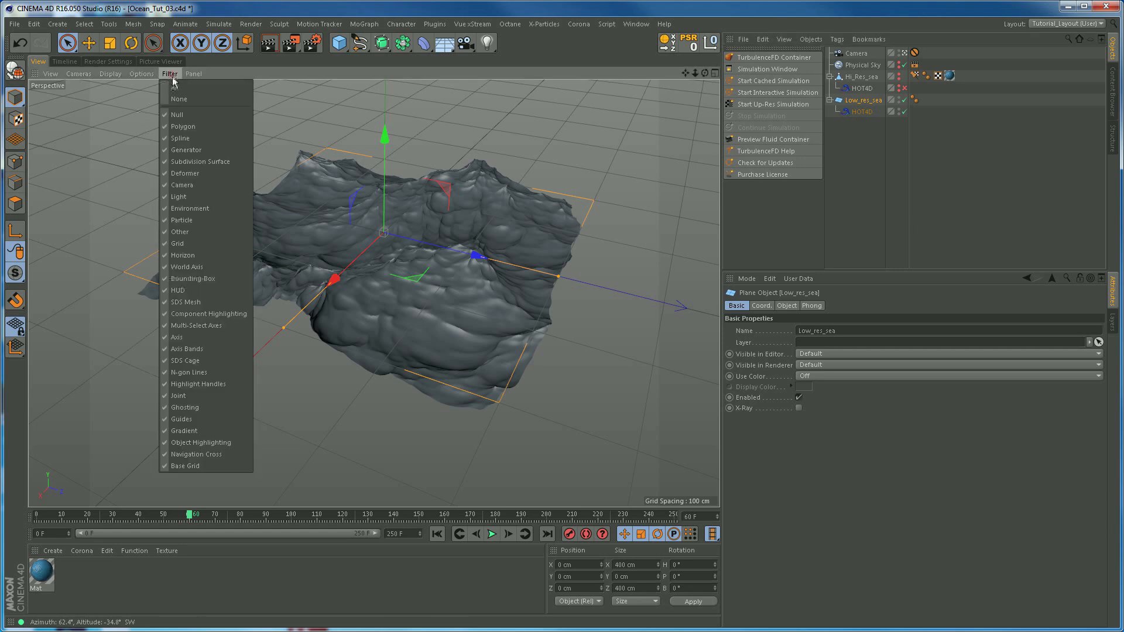
pyautogui.click(190, 326)
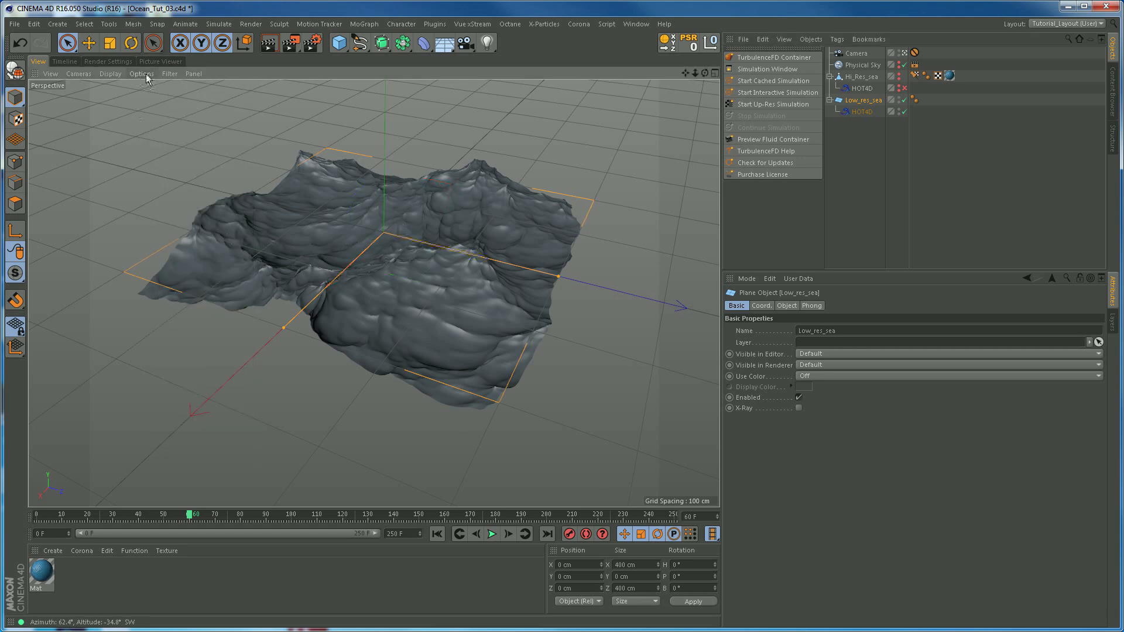
pyautogui.click(167, 73)
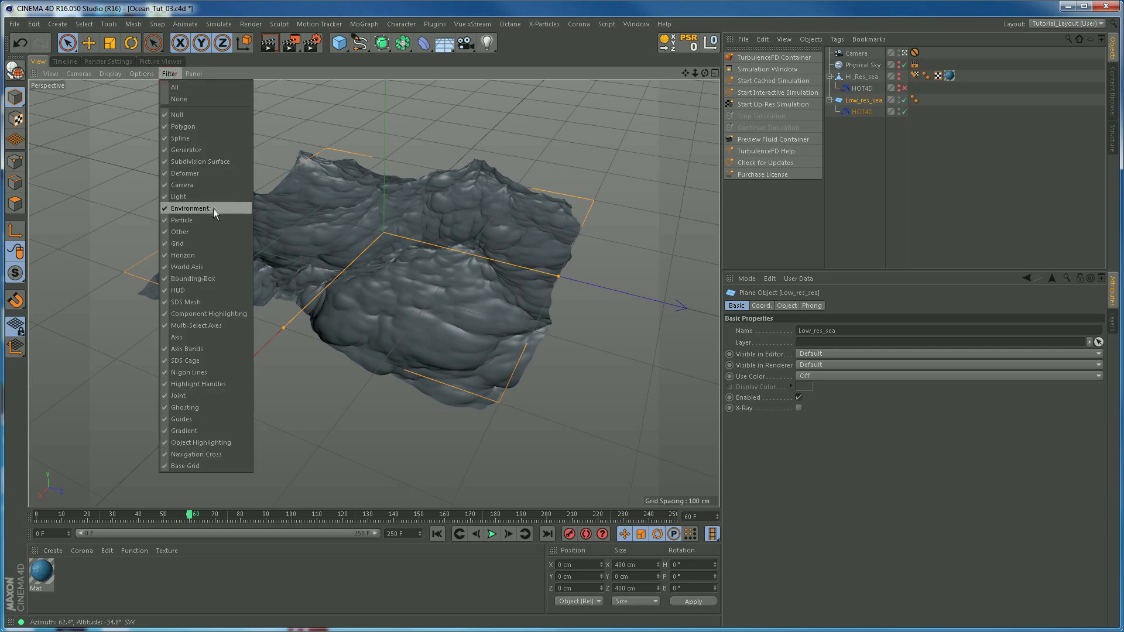
pyautogui.click(181, 244)
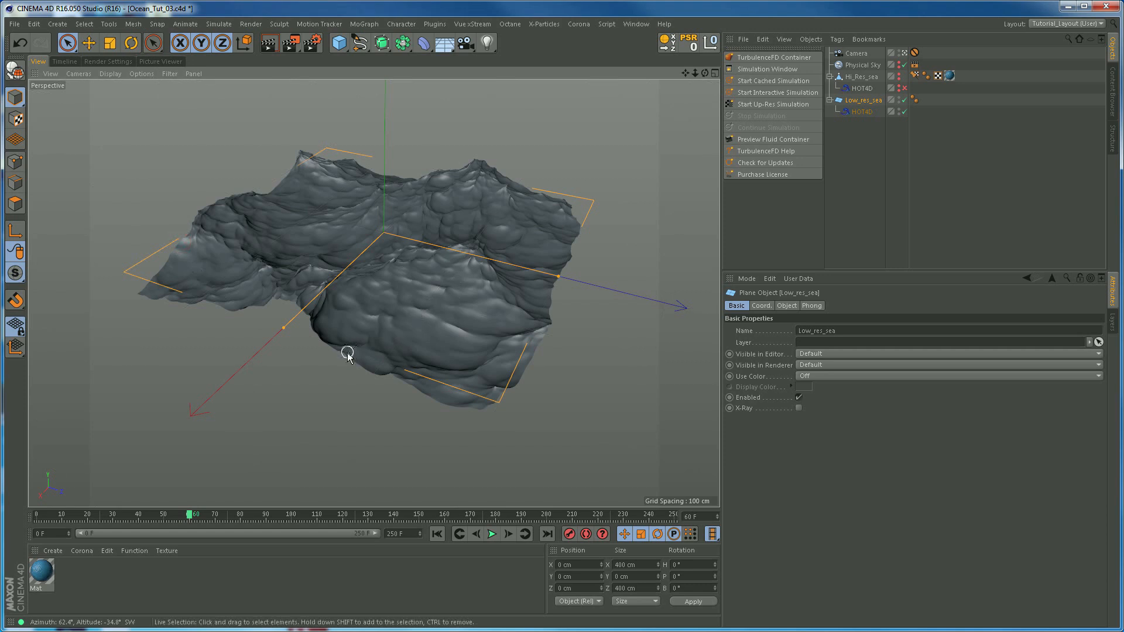
# Step: Deselect all objects and play the low-resolution ocean animation in the decluttered viewport
pyautogui.click(170, 73)
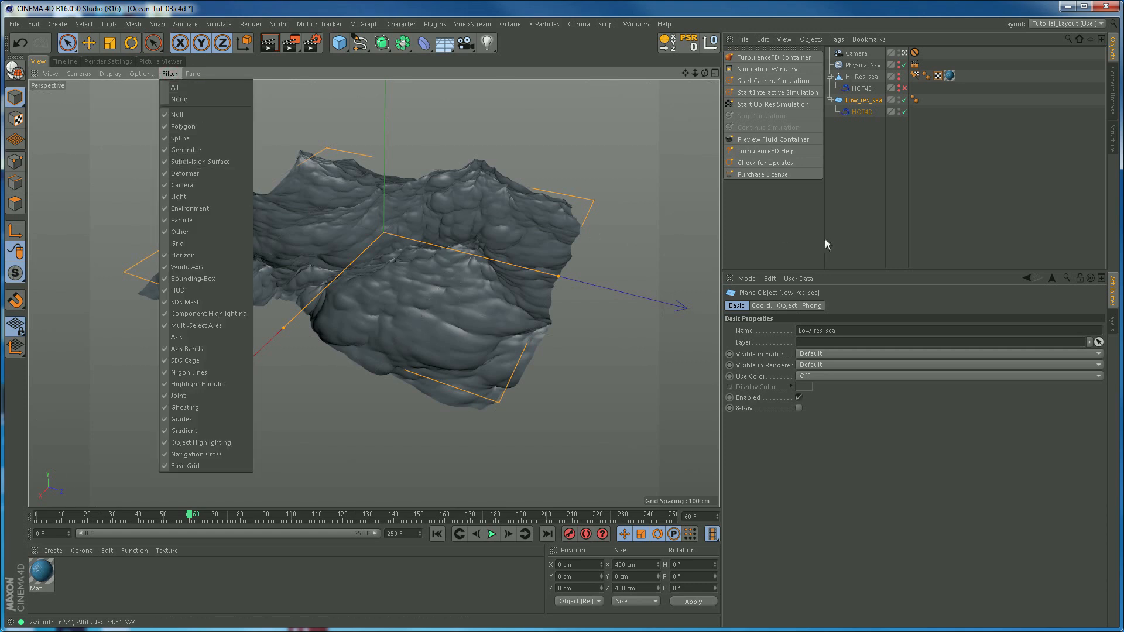
pyautogui.click(878, 165)
pyautogui.click(854, 169)
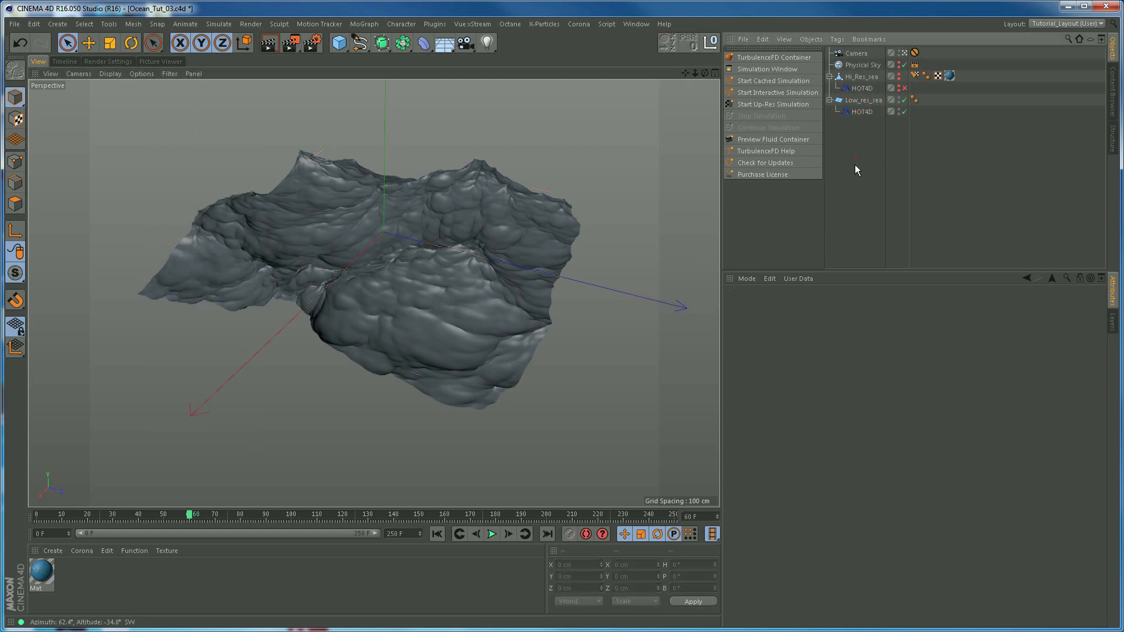
pyautogui.click(491, 533)
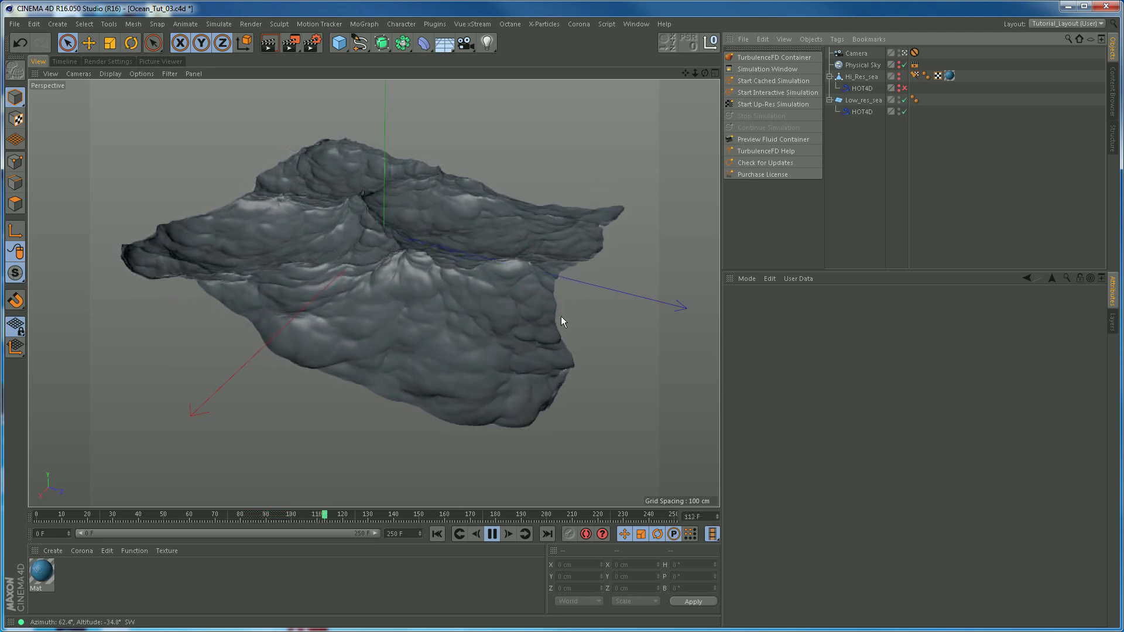
# Step: Stop playback and review the Object properties of the HOT4D deformer under Low_res_sea
pyautogui.click(493, 534)
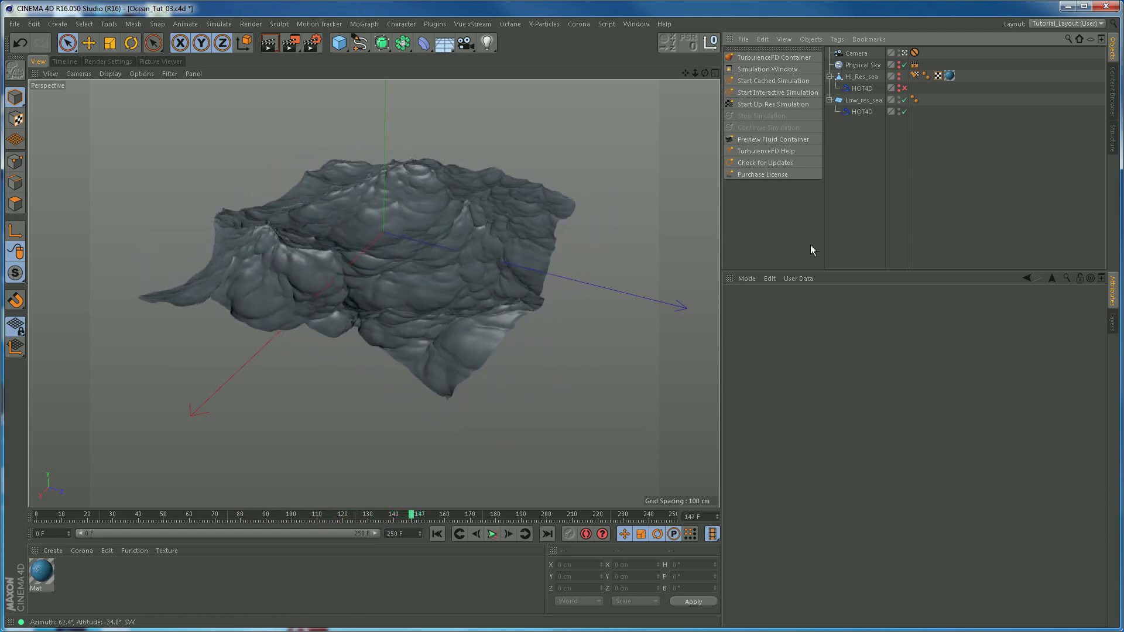
pyautogui.click(861, 112)
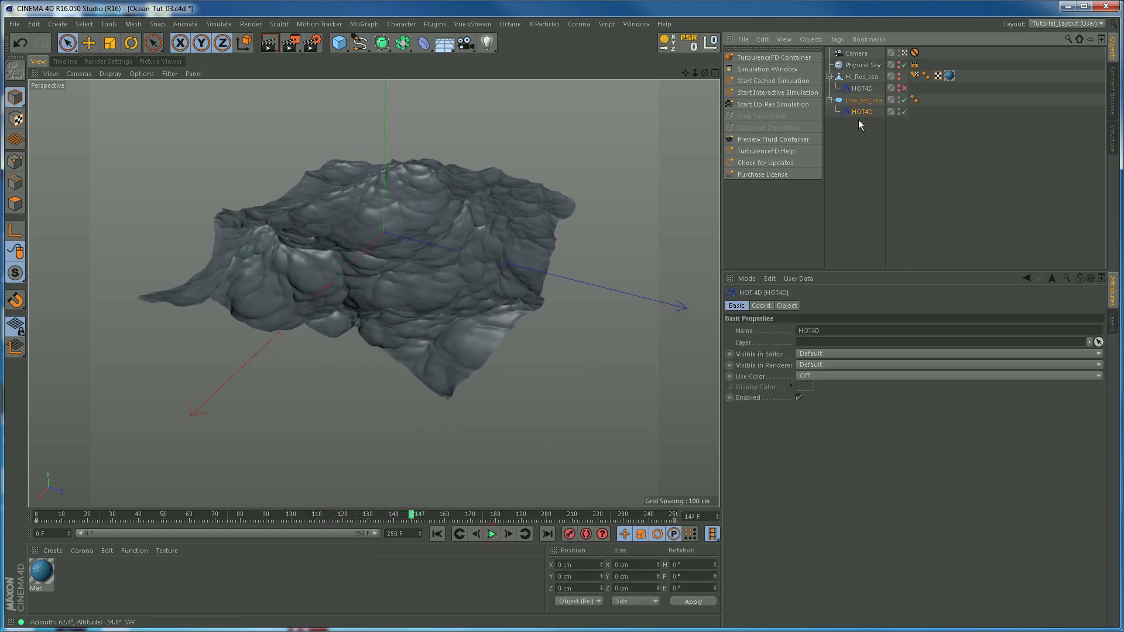
pyautogui.click(787, 306)
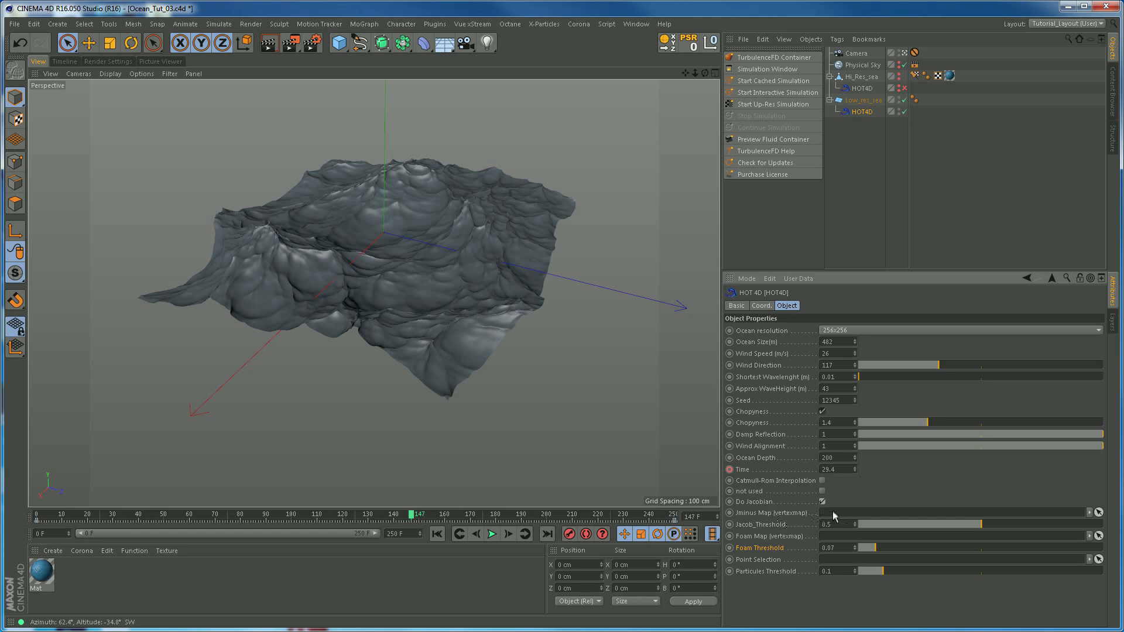
# Step: Convert the Low_res_sea plane into an editable polygon object
pyautogui.click(860, 103)
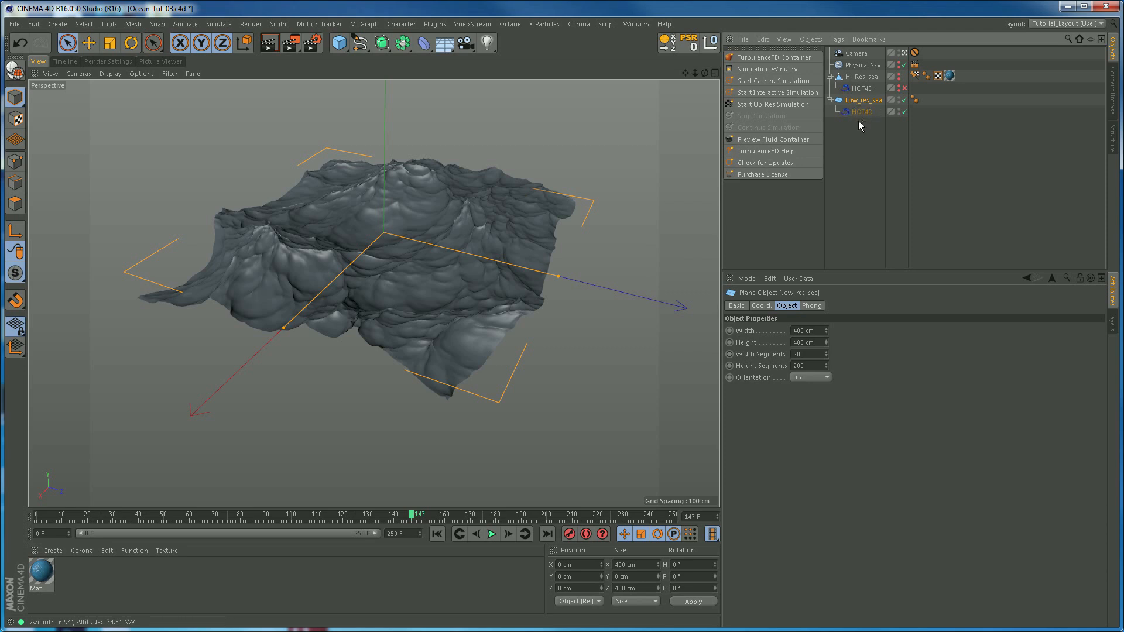
pyautogui.click(673, 456)
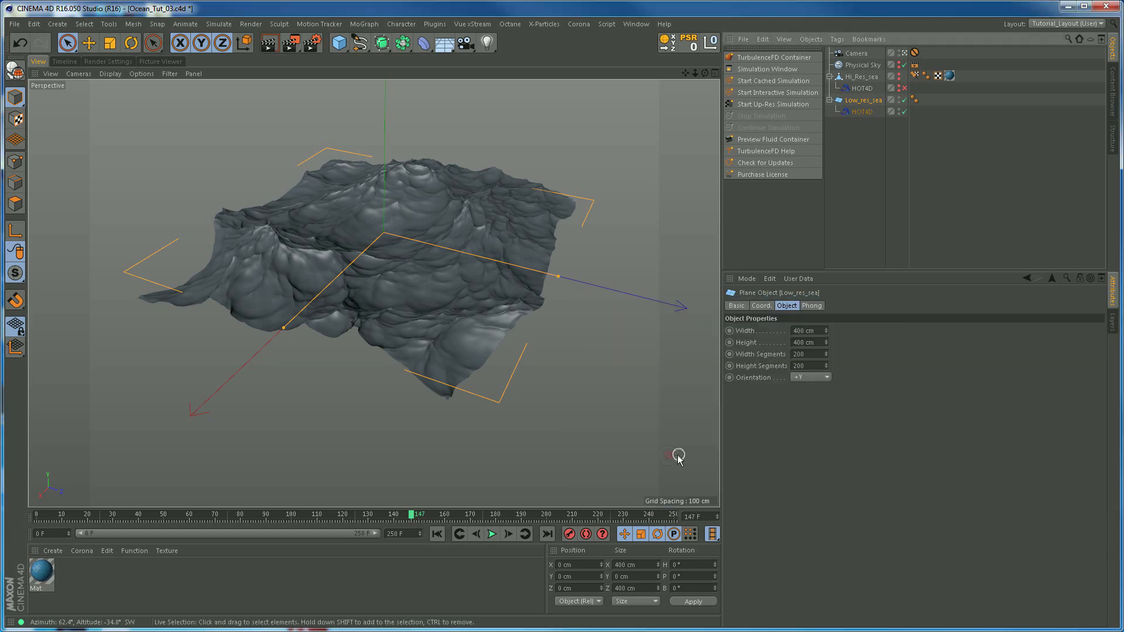
pyautogui.press('c')
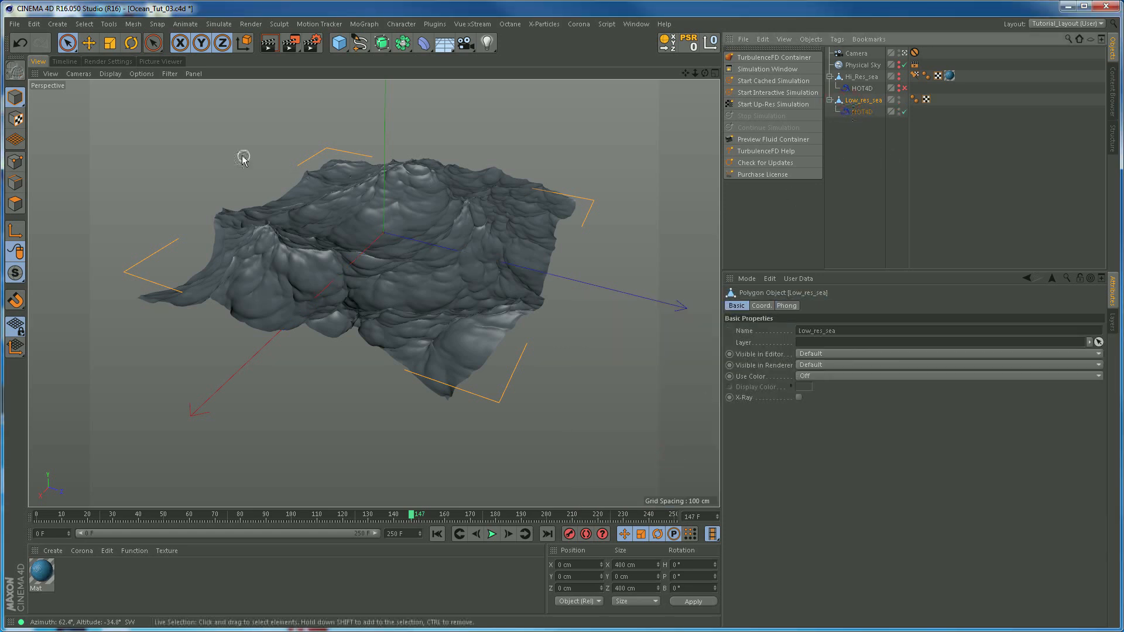
# Step: Create a vertex map on the points of Low_res_sea with a 0% vertex weight, and return to Model mode
pyautogui.click(15, 162)
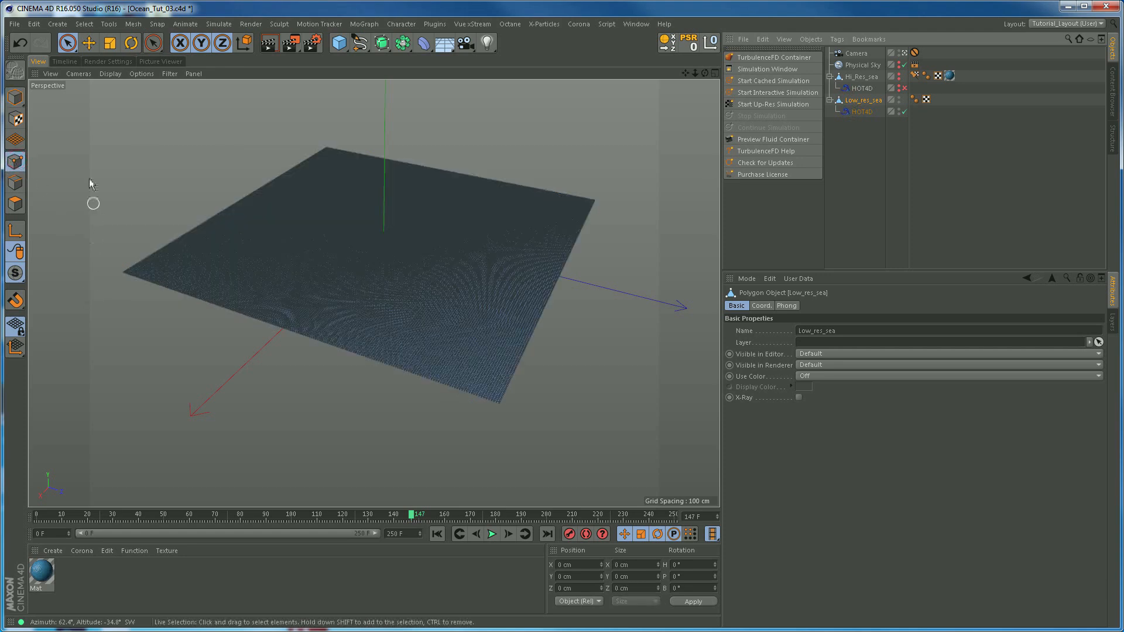
pyautogui.click(85, 24)
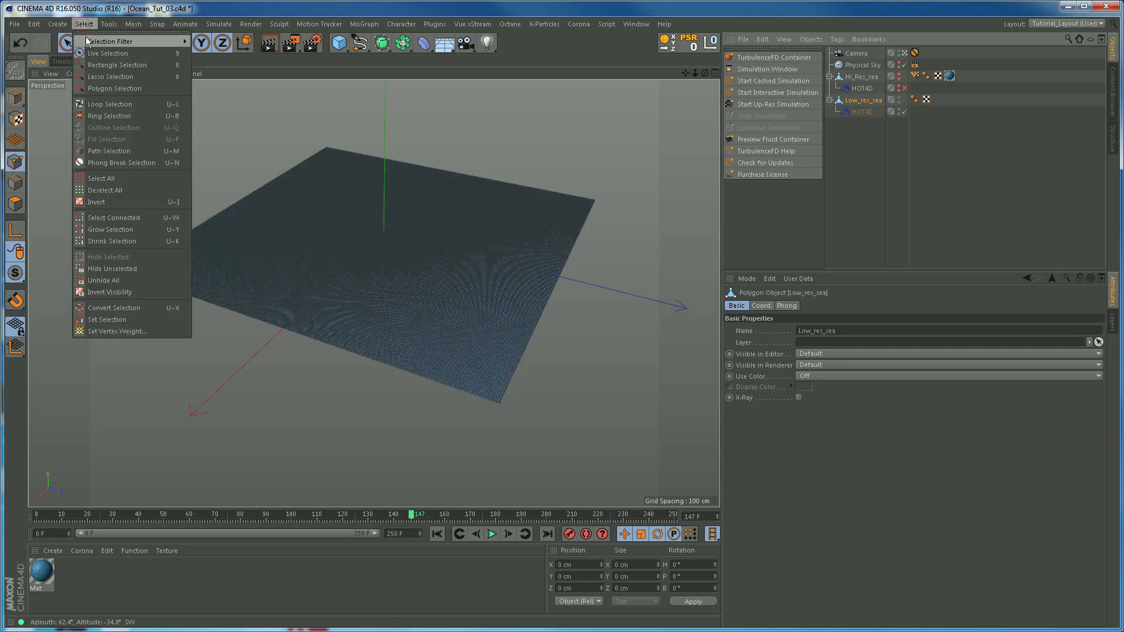
pyautogui.click(121, 330)
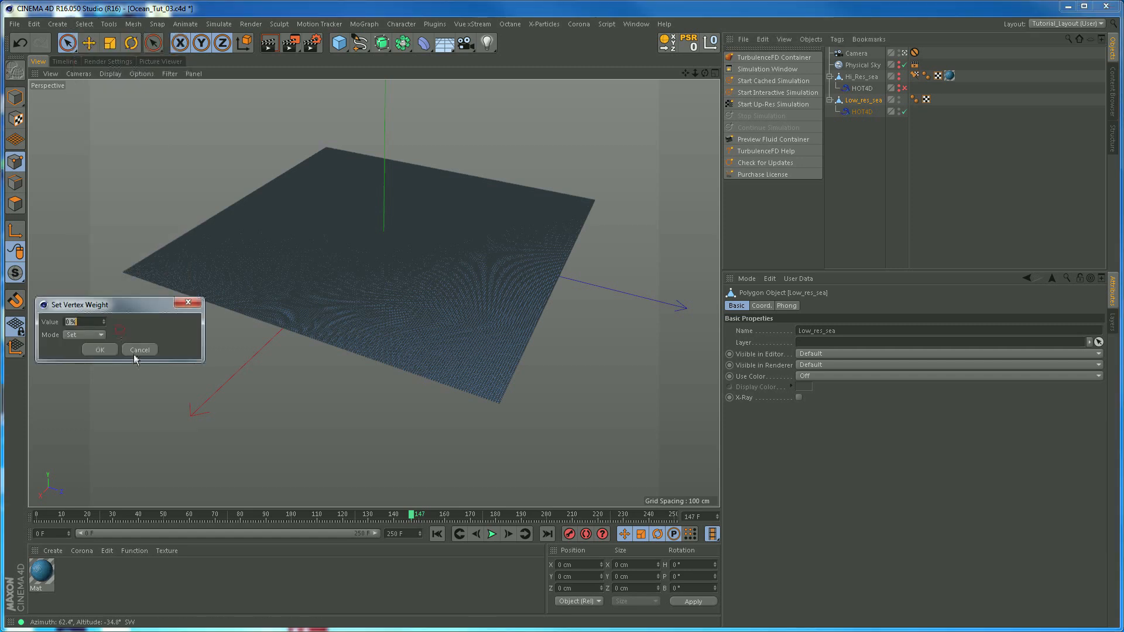
pyautogui.click(100, 349)
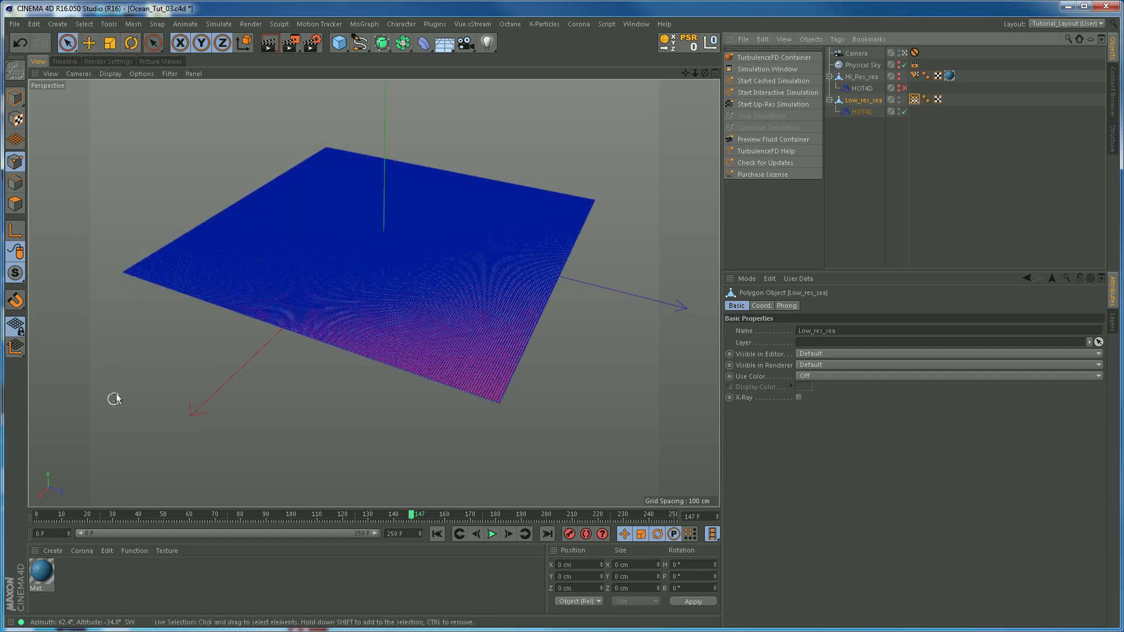
pyautogui.click(15, 98)
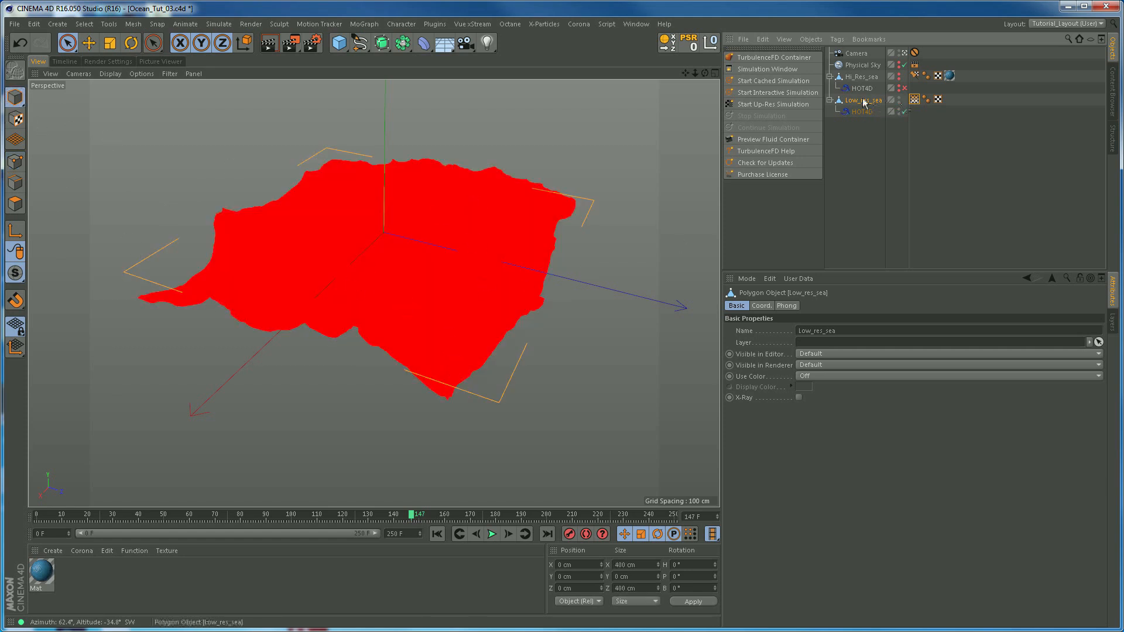
# Step: Play the ocean animation with the blank vertex map shown, stop it, and rewind to the first frame
pyautogui.click(491, 534)
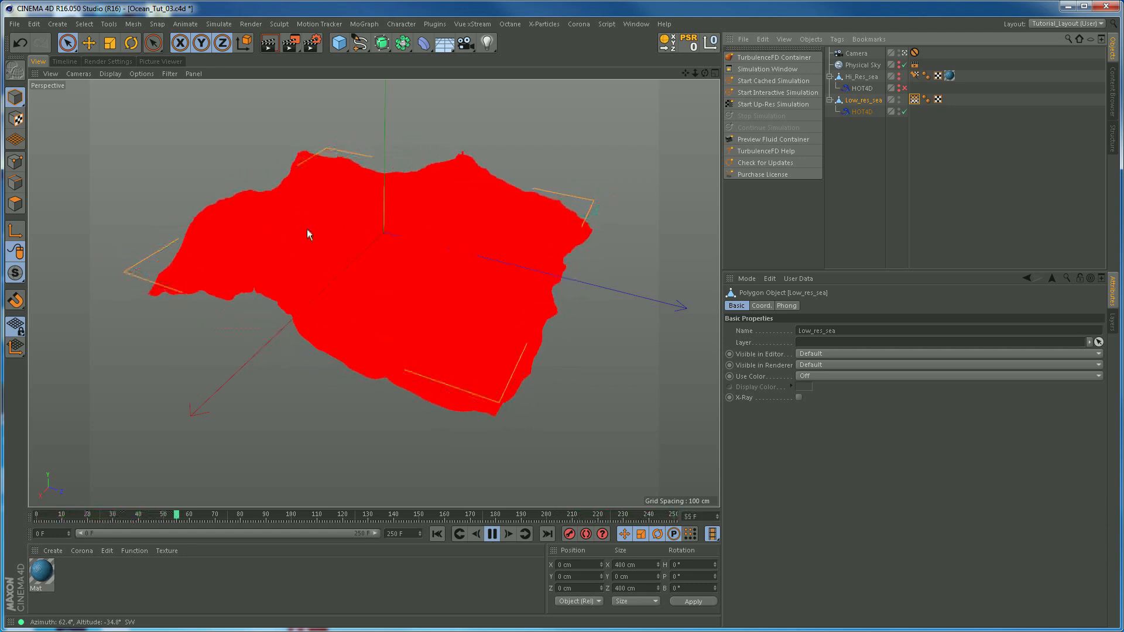
pyautogui.click(491, 533)
pyautogui.click(443, 535)
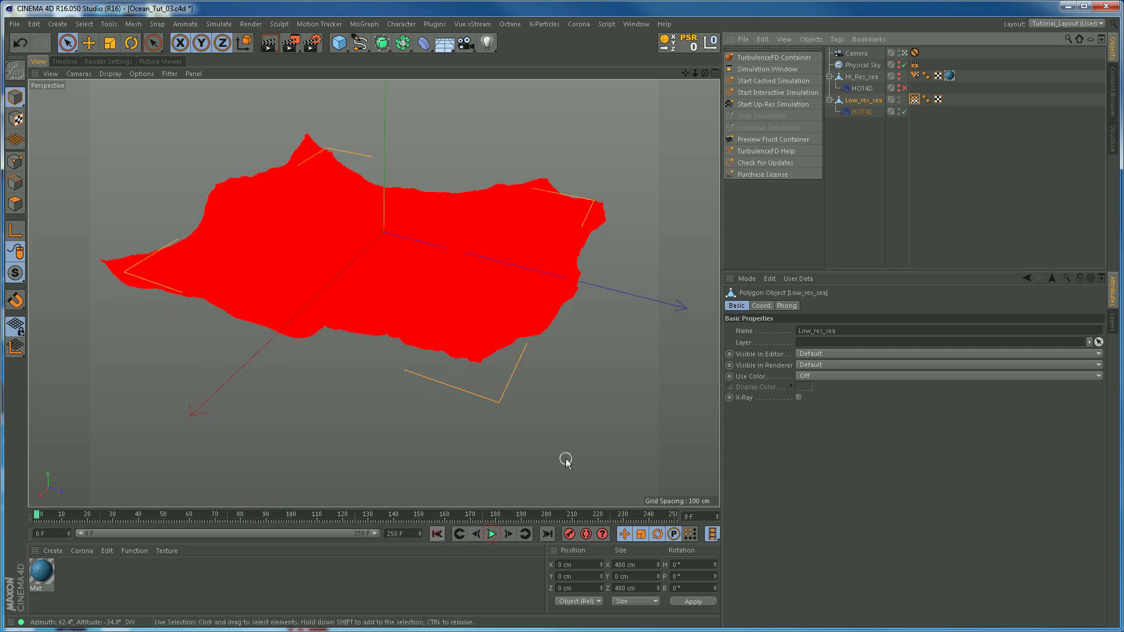
# Step: Rename the vertex map tag on Low_res_sea to Jacob
pyautogui.click(915, 100)
pyautogui.click(800, 321)
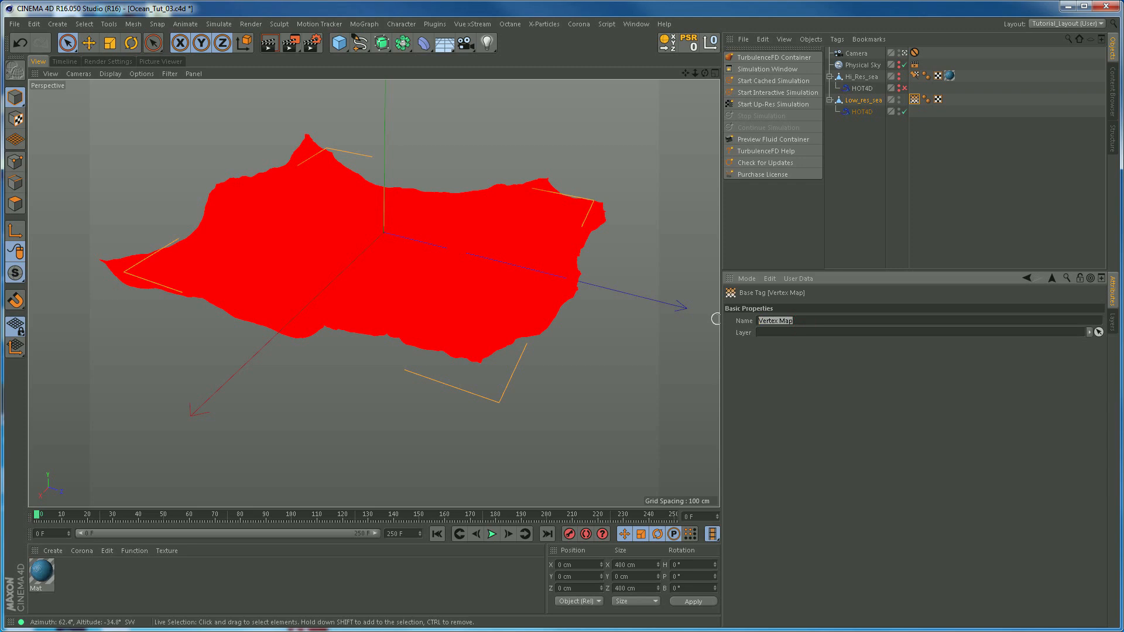
pyautogui.press('BackSpace')
# Step: Assign the Jacob vertex map to the Jminus Map of Low_res_sea's HOT4D deformer and preview the animation
pyautogui.click(867, 113)
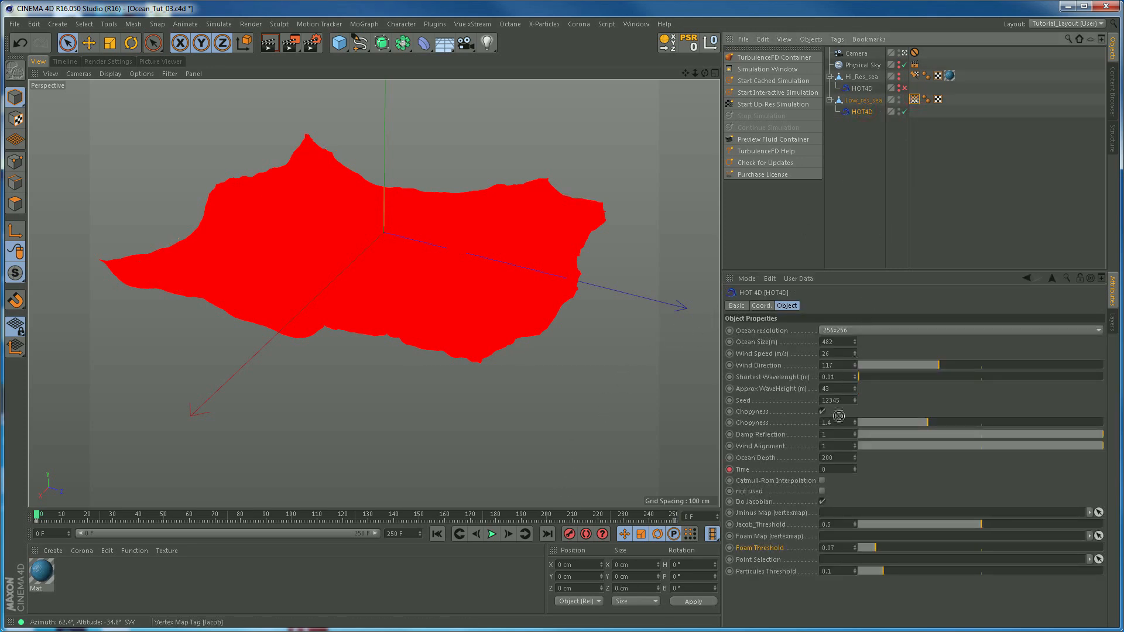
pyautogui.moveTo(836, 514); pyautogui.dragTo(837, 514)
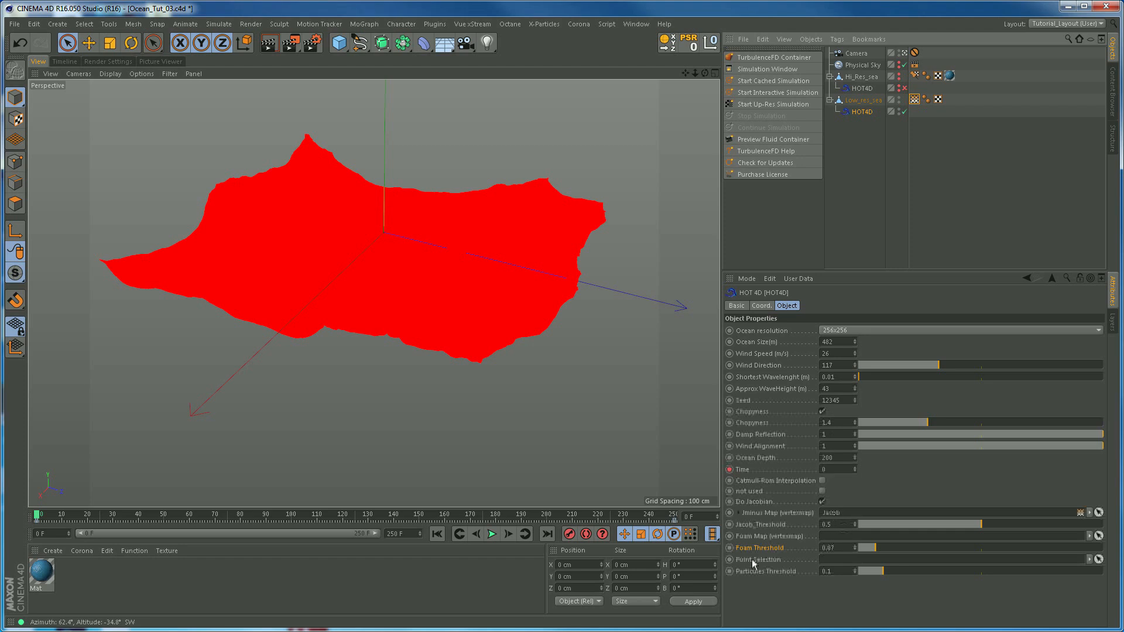
pyautogui.click(493, 534)
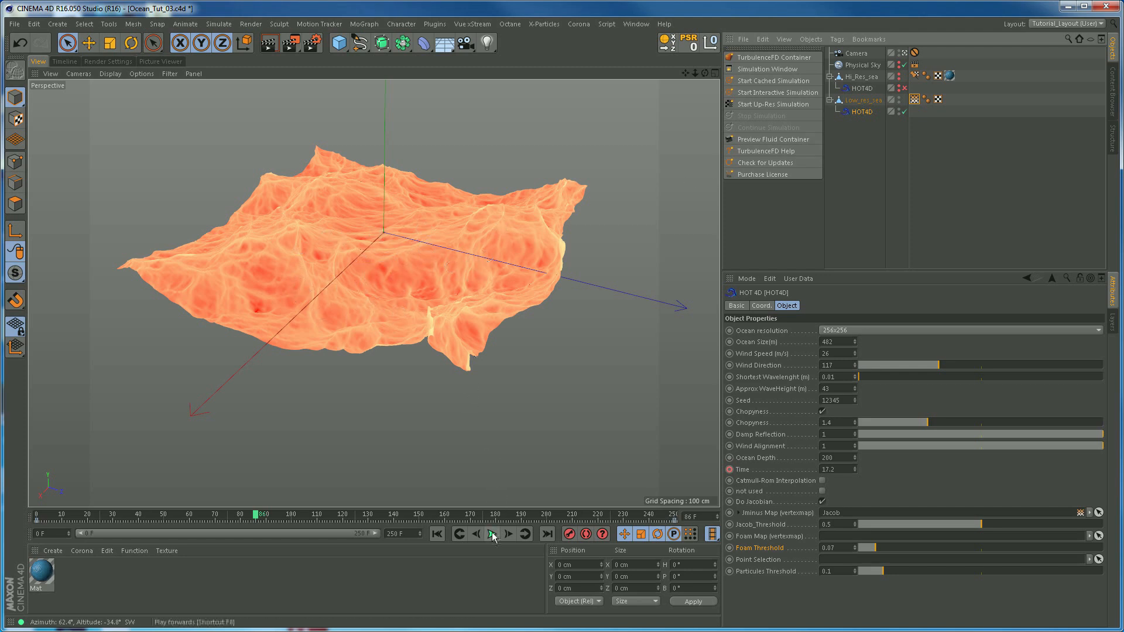
# Step: Leave the Camera view and inspect the Jacob vertex map on the points of Low_res_sea from above
pyautogui.click(859, 103)
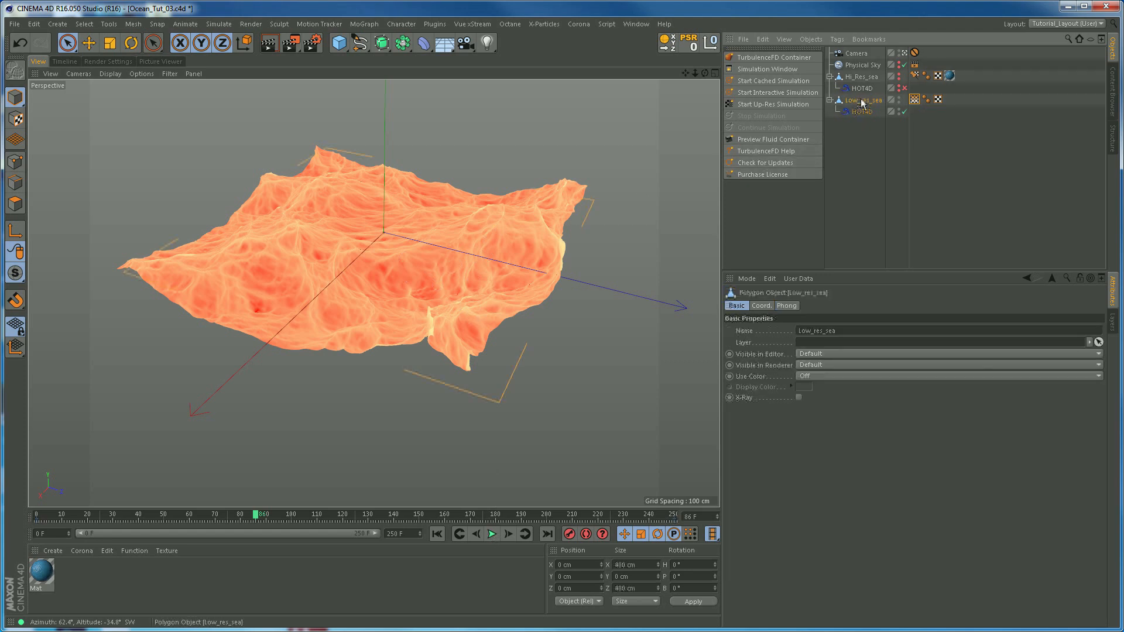
pyautogui.click(16, 163)
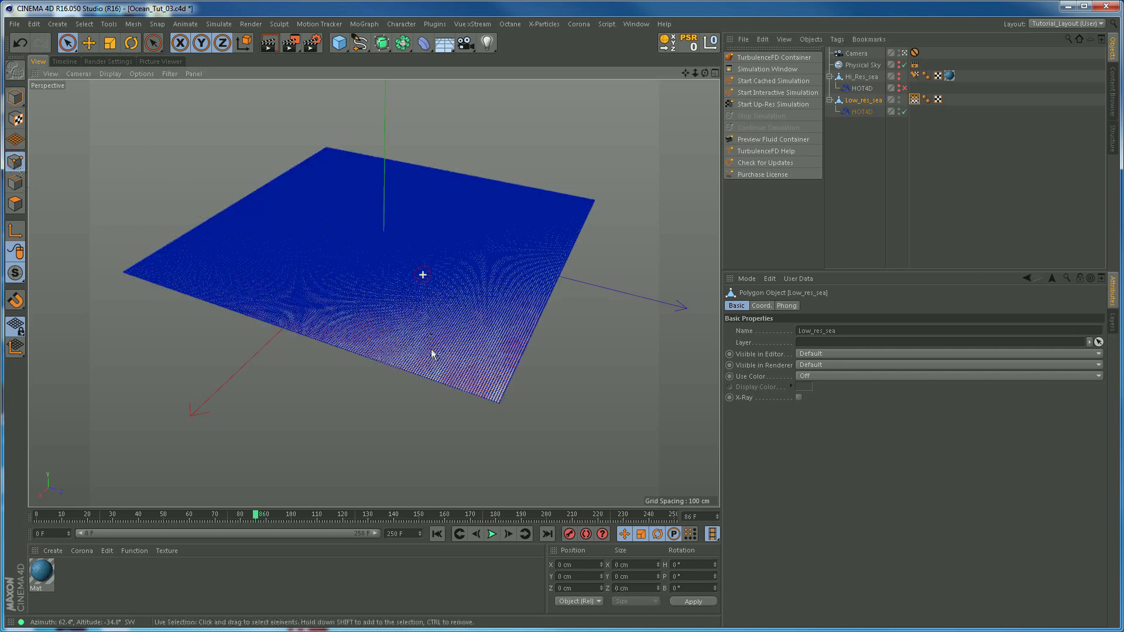
pyautogui.click(904, 53)
pyautogui.keyDown('alt'); pyautogui.moveTo(401, 294); pyautogui.dragTo(417, 404); pyautogui.keyUp('alt')
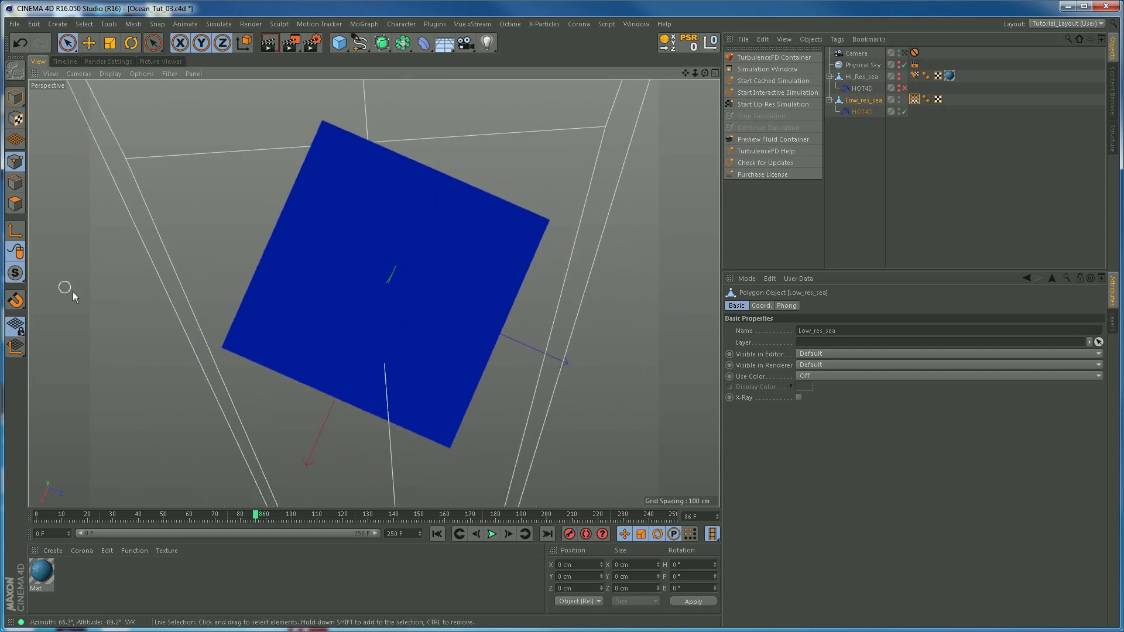
# Step: Play the animation in Polygon mode and examine the changing Jacob map on Low_res_sea from a closer angle
pyautogui.click(20, 206)
pyautogui.keyDown('alt'); pyautogui.moveTo(480, 395); pyautogui.dragTo(444, 381, button='middle'); pyautogui.keyUp('alt')
pyautogui.keyDown('alt'); pyautogui.moveTo(389, 349); pyautogui.dragTo(454, 349, button='right'); pyautogui.keyUp('alt')
pyautogui.keyDown('alt'); pyautogui.moveTo(413, 351); pyautogui.dragTo(454, 407); pyautogui.keyUp('alt')
pyautogui.click(492, 533)
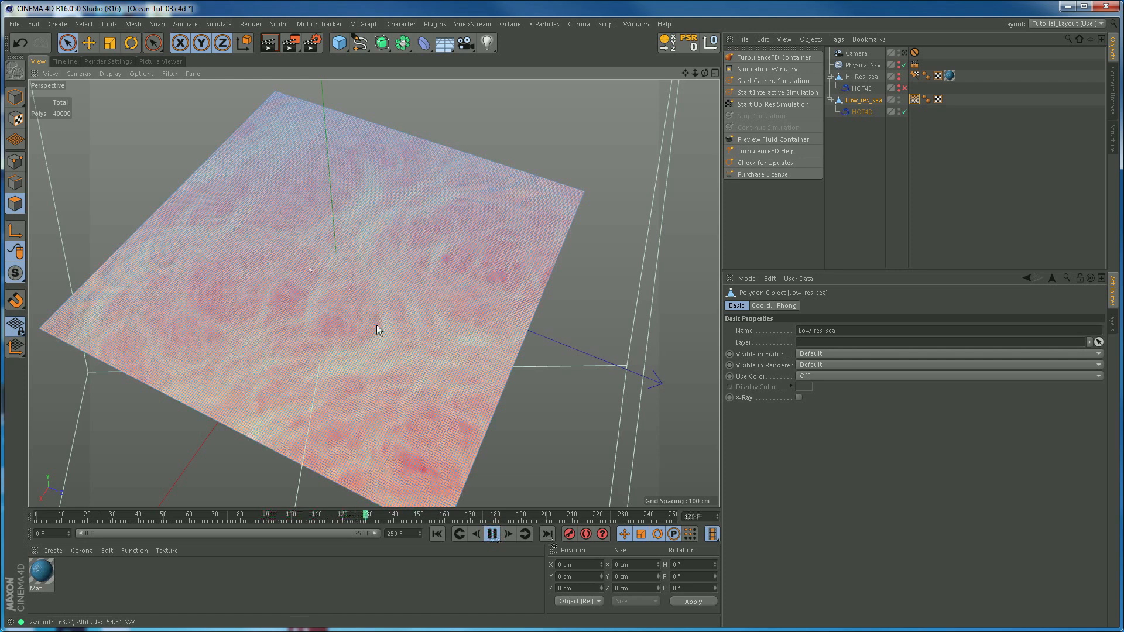
pyautogui.keyDown('alt'); pyautogui.moveTo(327, 285); pyautogui.dragTo(389, 326); pyautogui.keyUp('alt')
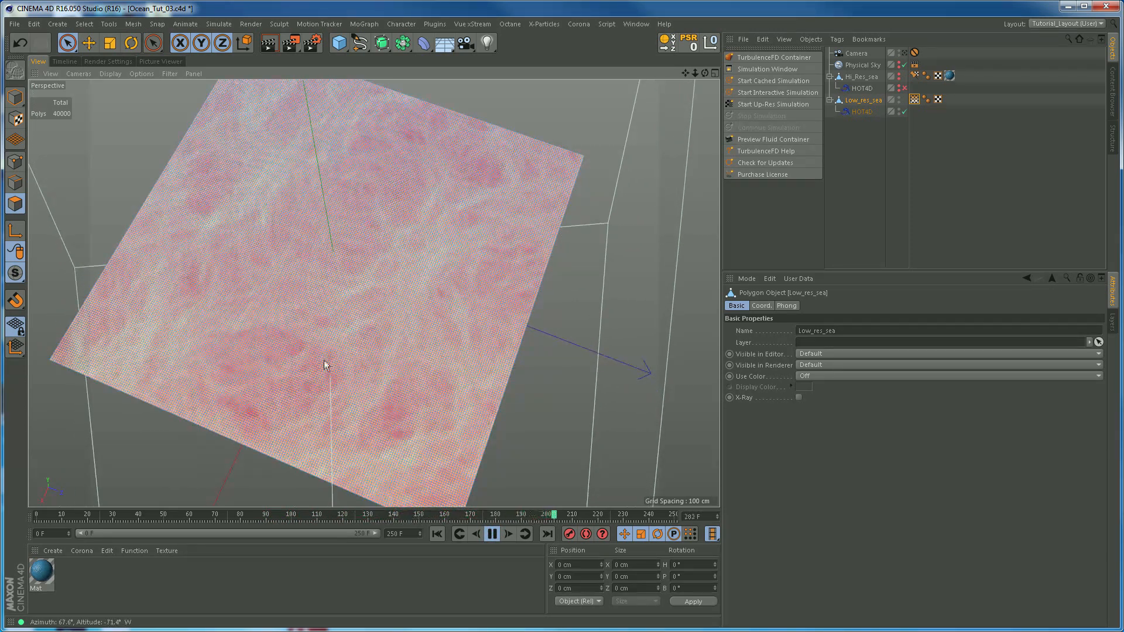
# Step: Examine the Jacob map on the deformed ocean with the HOT4D deformer selected, stop playback, and deselect everything
pyautogui.click(861, 112)
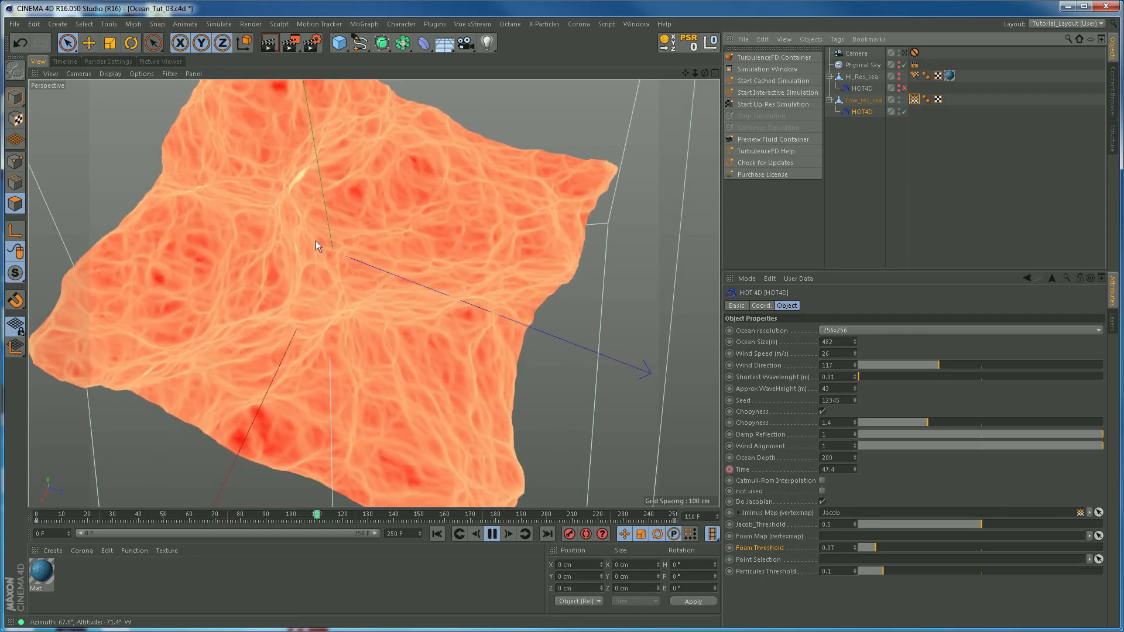
pyautogui.keyDown('alt'); pyautogui.moveTo(337, 348); pyautogui.dragTo(420, 299); pyautogui.keyUp('alt')
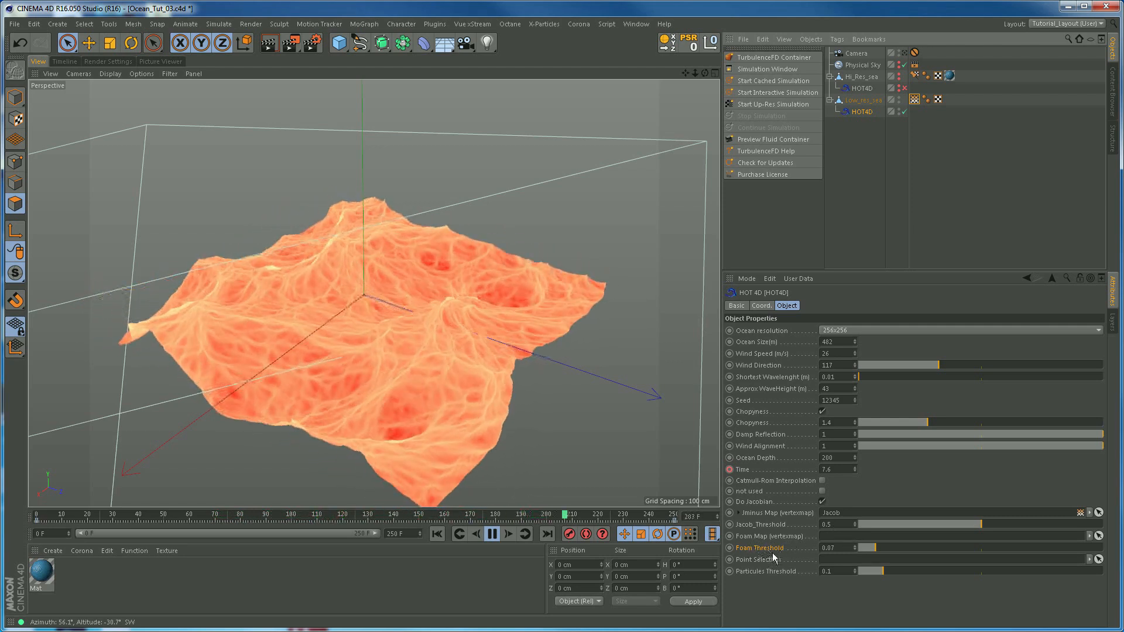
pyautogui.click(492, 534)
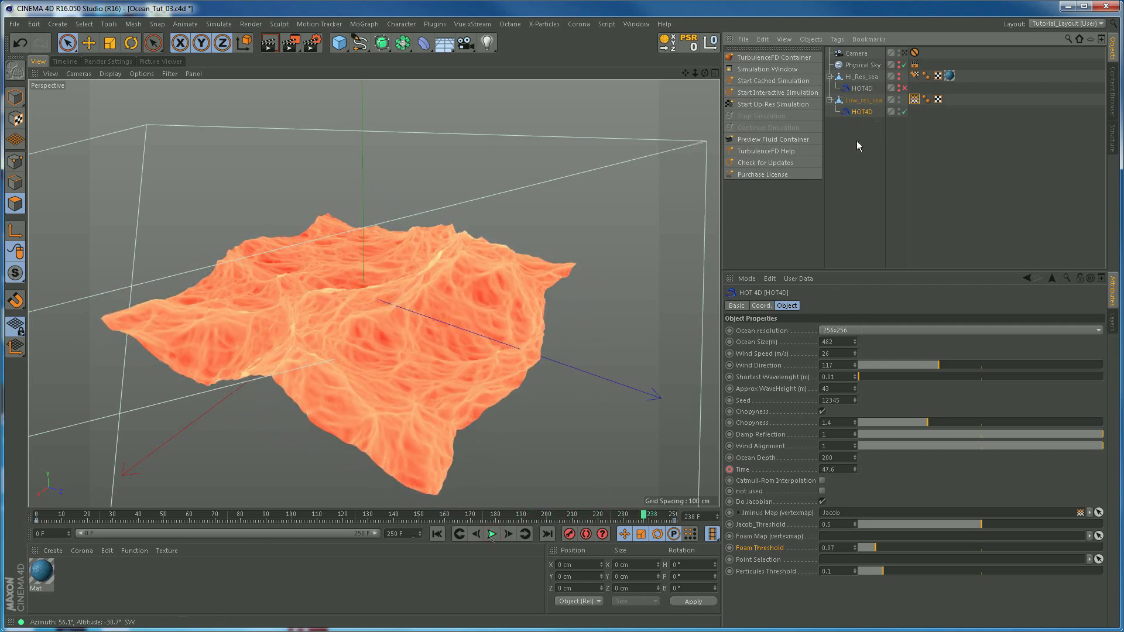
pyautogui.click(871, 143)
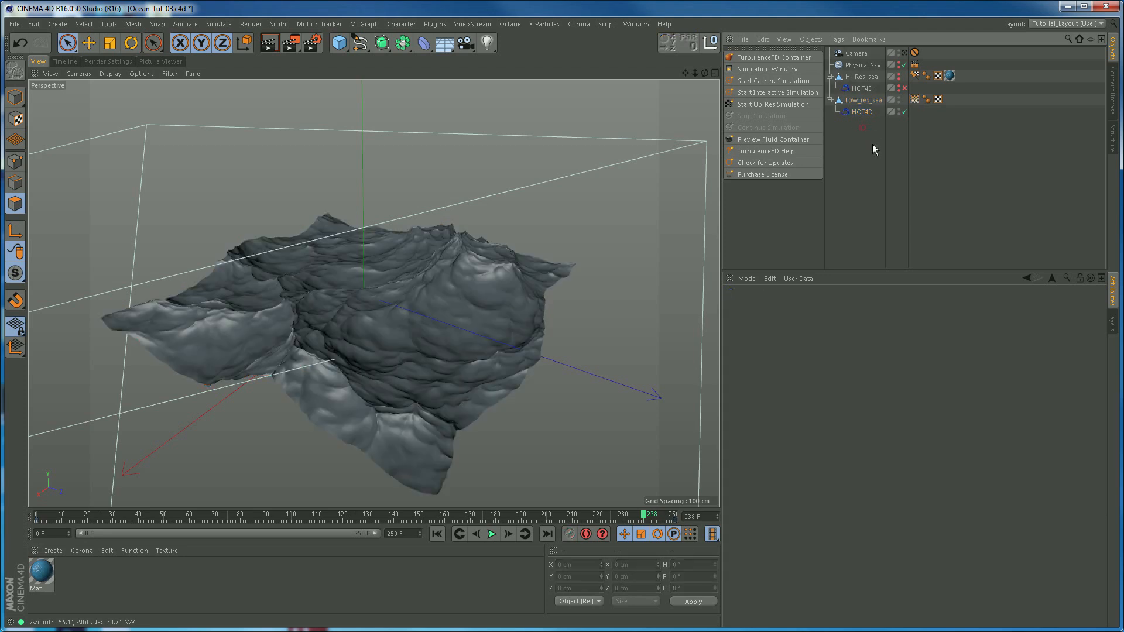
# Step: Add a second vertex map to the points of Low_res_sea and briefly preview it in Model mode
pyautogui.click(18, 166)
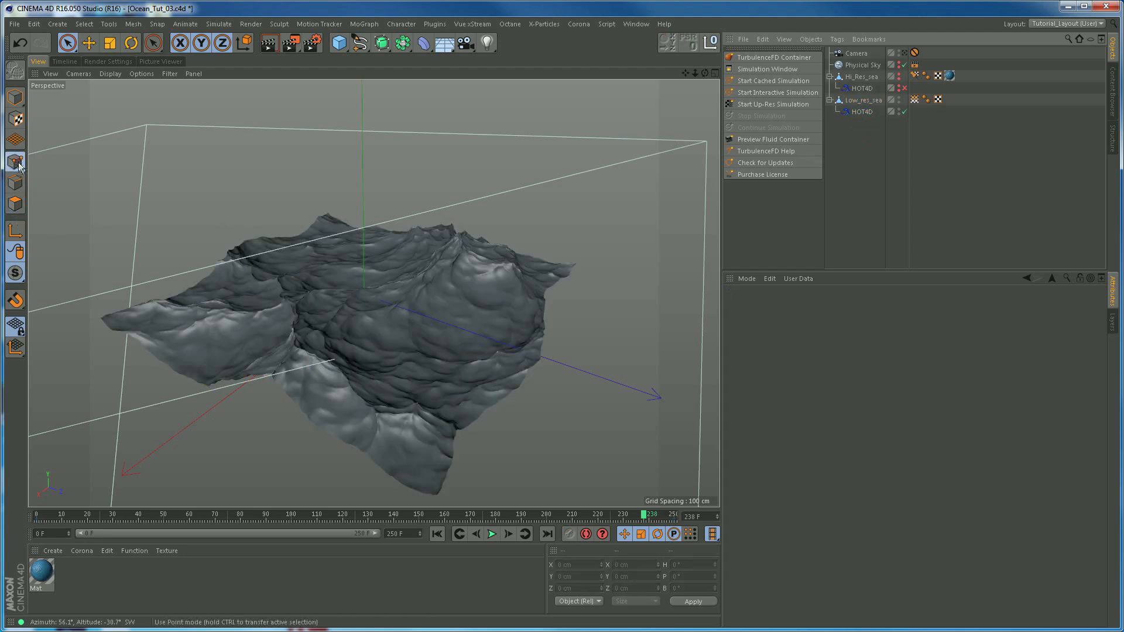
pyautogui.click(862, 102)
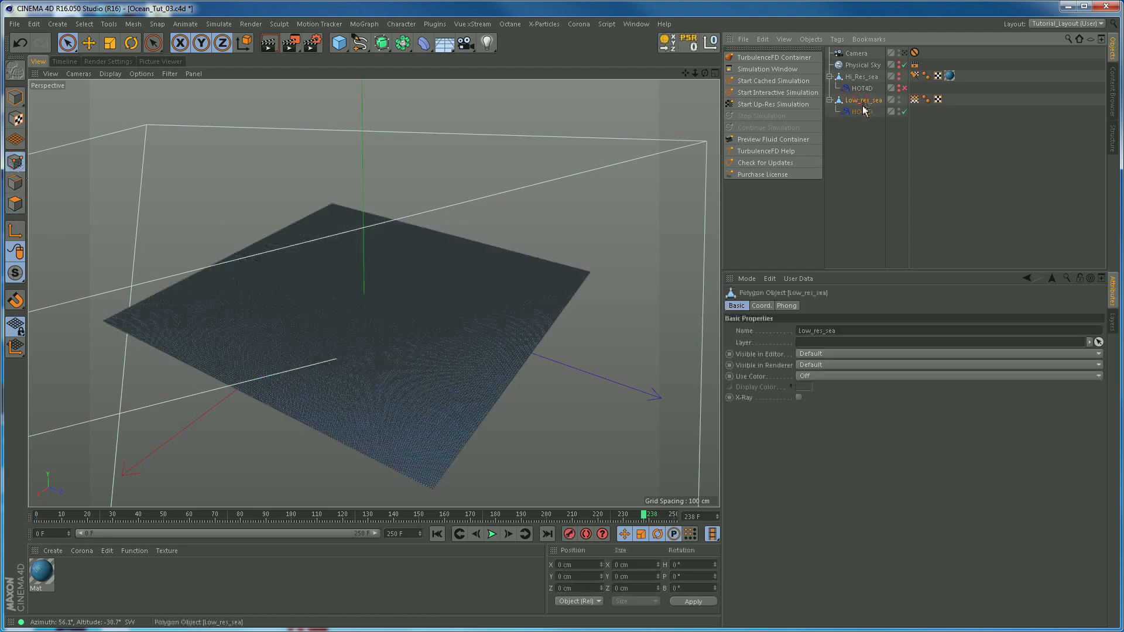
pyautogui.click(84, 24)
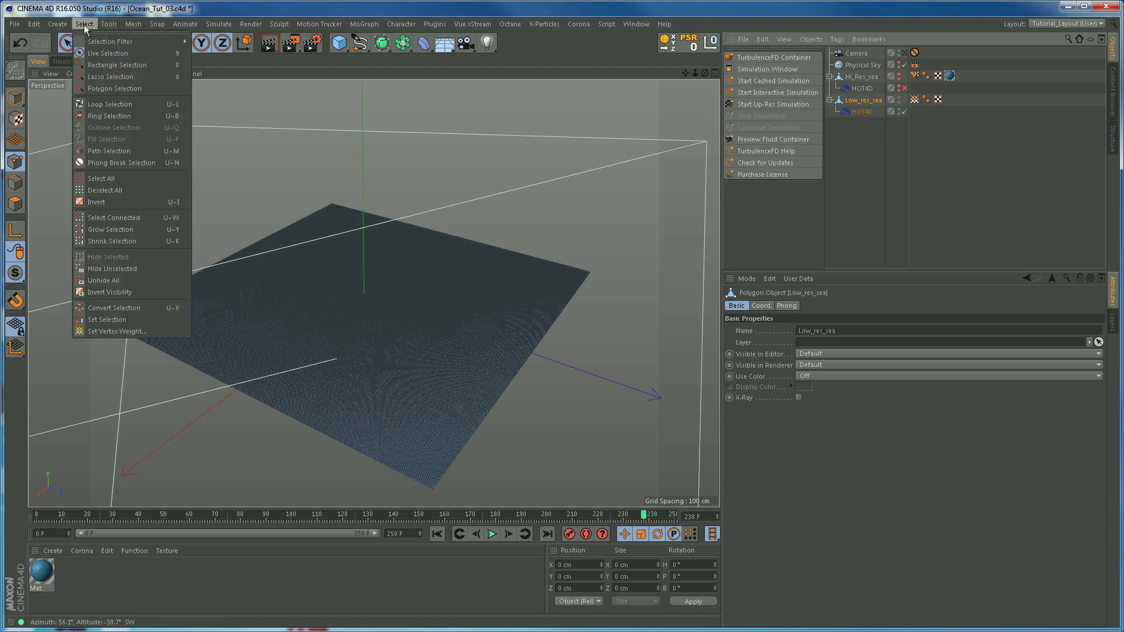
pyautogui.click(120, 331)
pyautogui.click(107, 349)
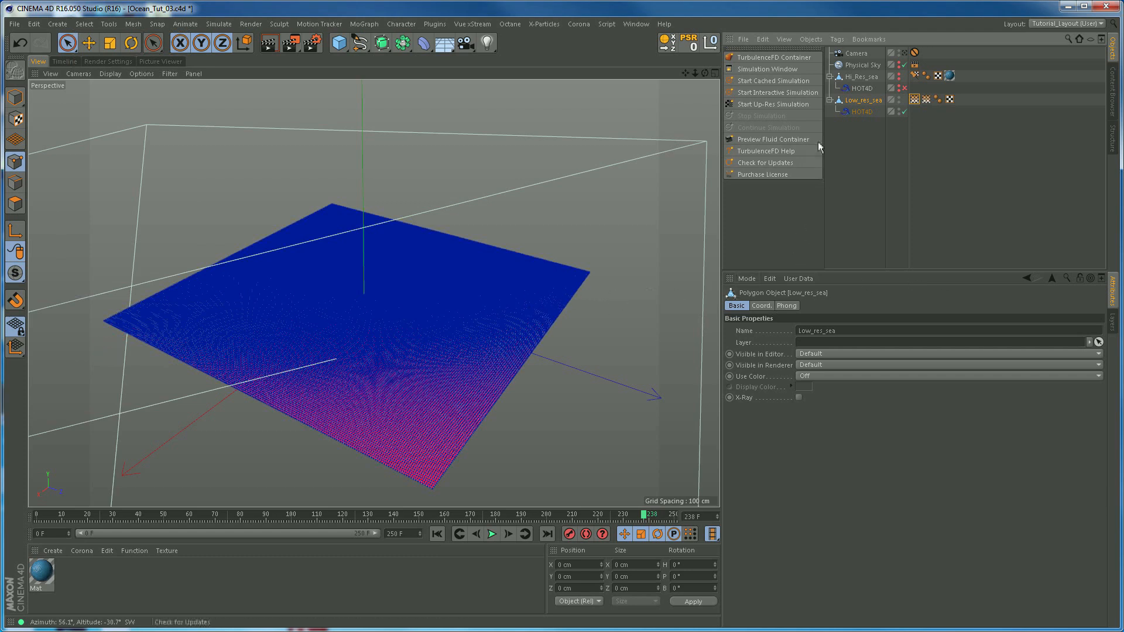
pyautogui.click(16, 99)
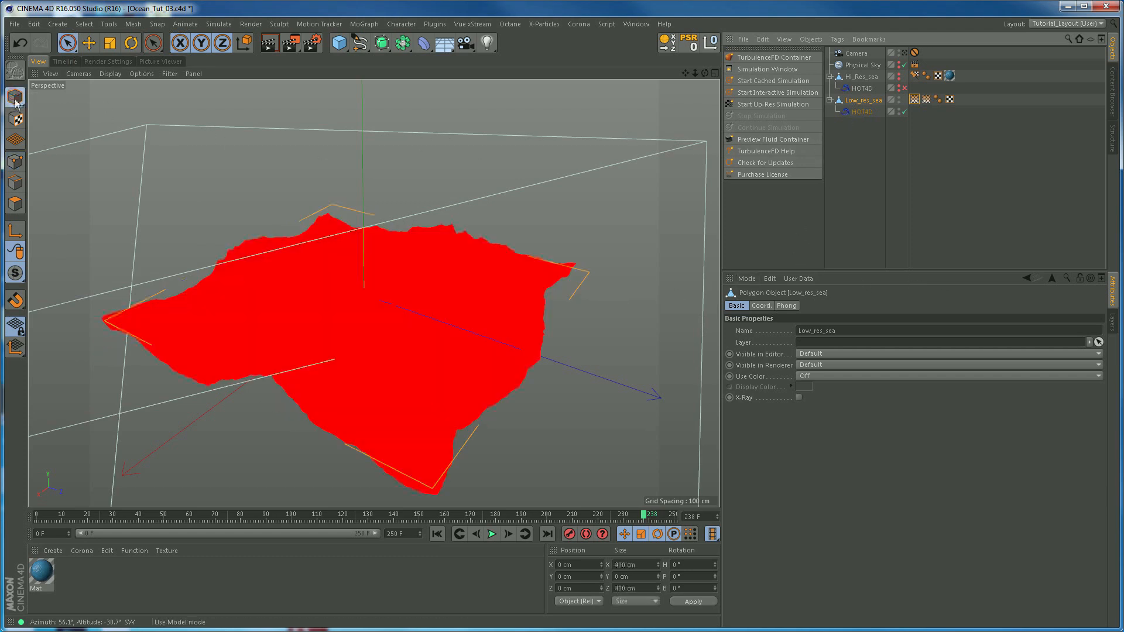
pyautogui.click(492, 534)
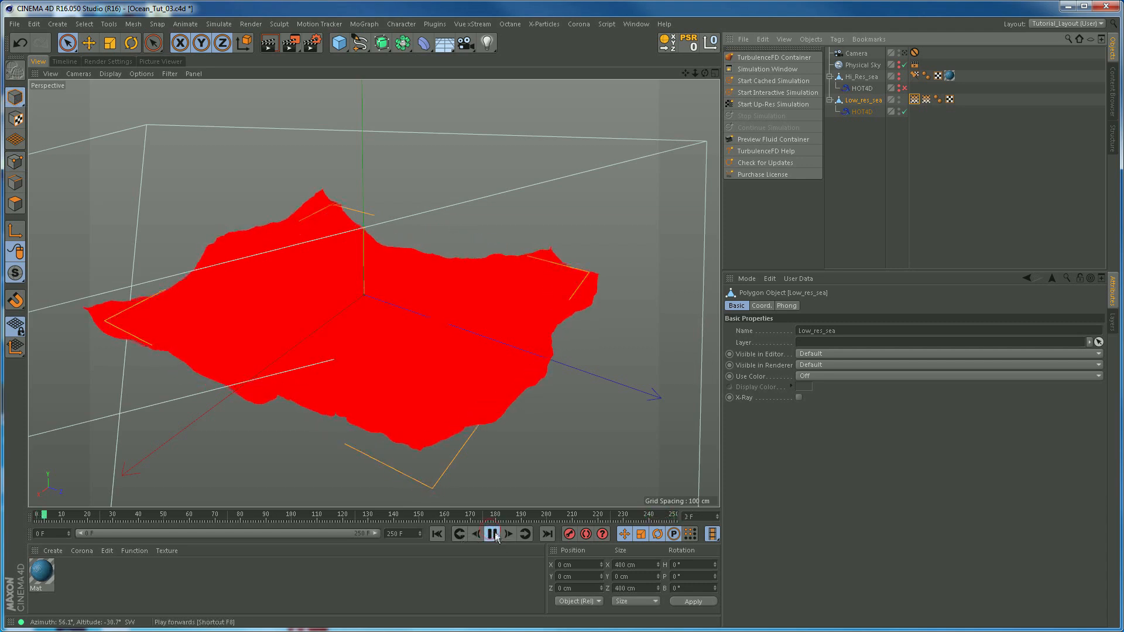
pyautogui.click(493, 534)
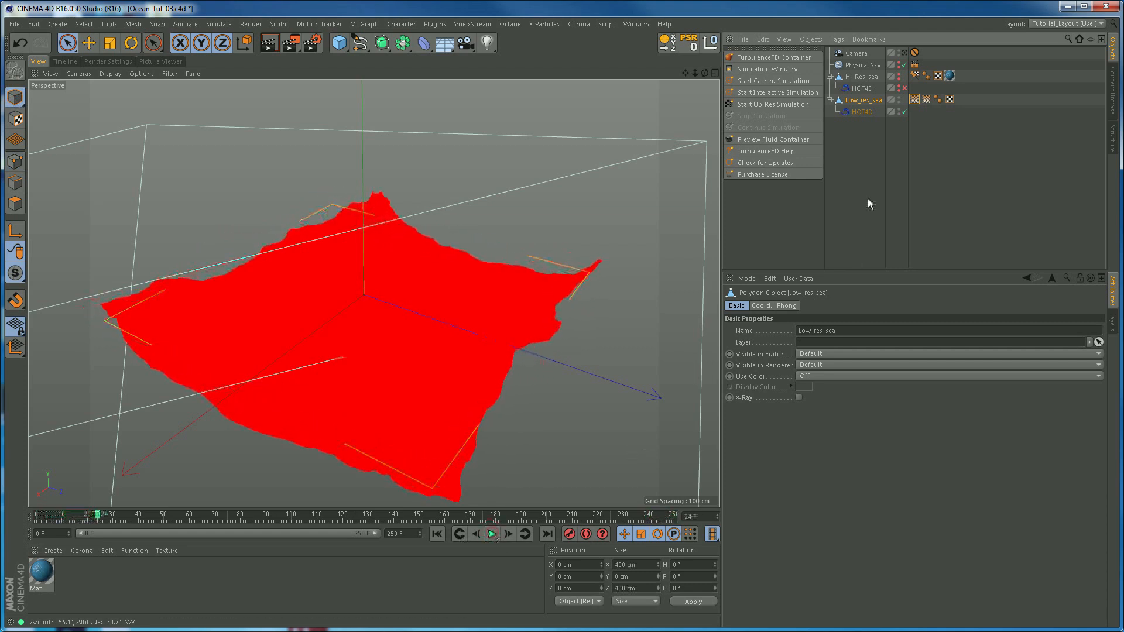
# Step: Rename the new vertex map tag on Low_res_sea to Foam
pyautogui.click(913, 101)
pyautogui.click(805, 320)
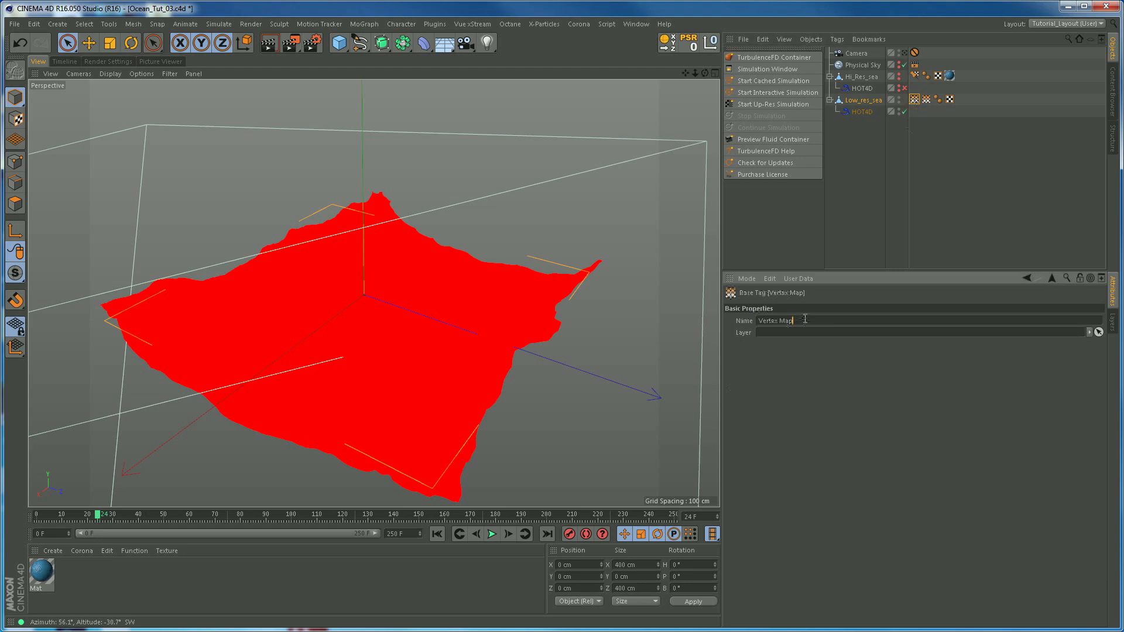
pyautogui.write('Foam')
pyautogui.press('Return')
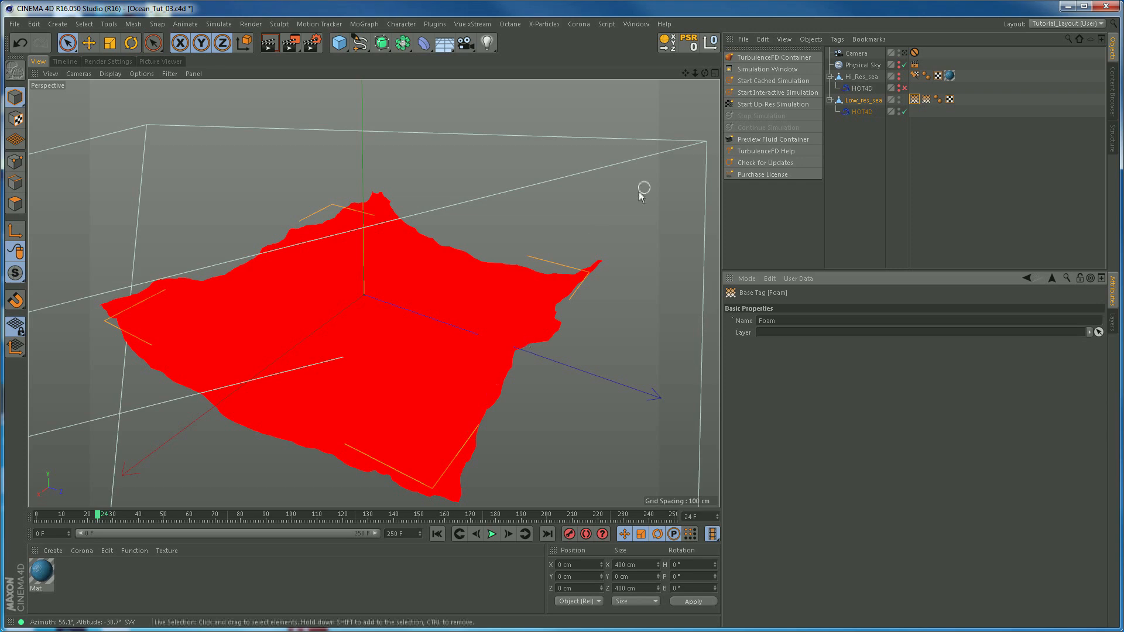
# Step: Assign the Foam vertex map as the Foam Map of the HOT4D deformer under Low_res_sea and play the animation with the Foam tag displayed
pyautogui.click(926, 99)
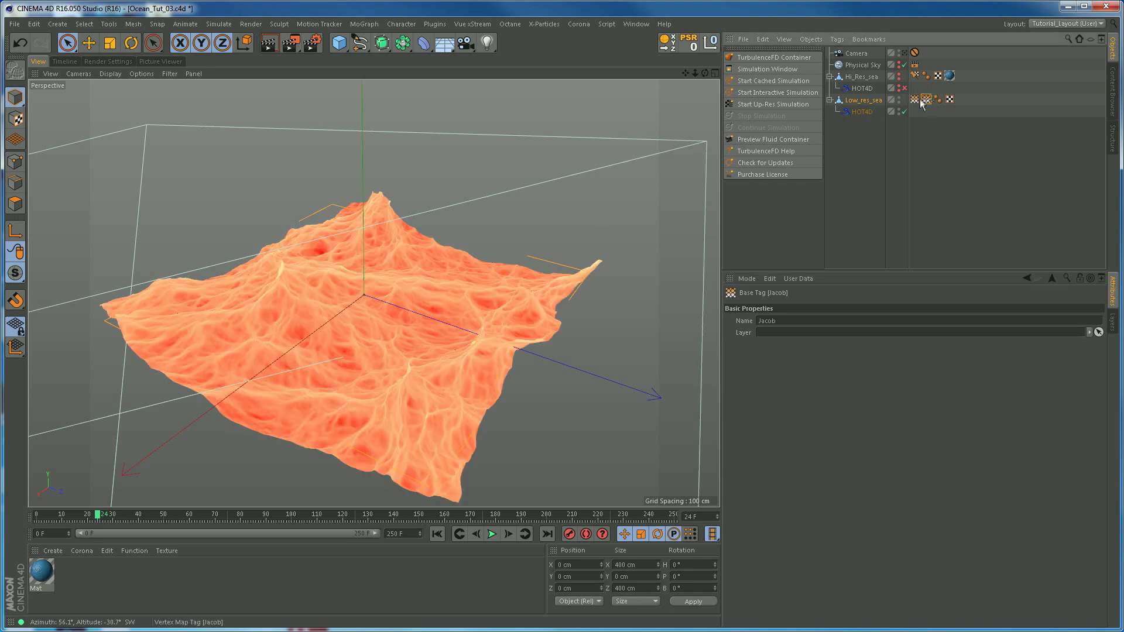
pyautogui.click(915, 100)
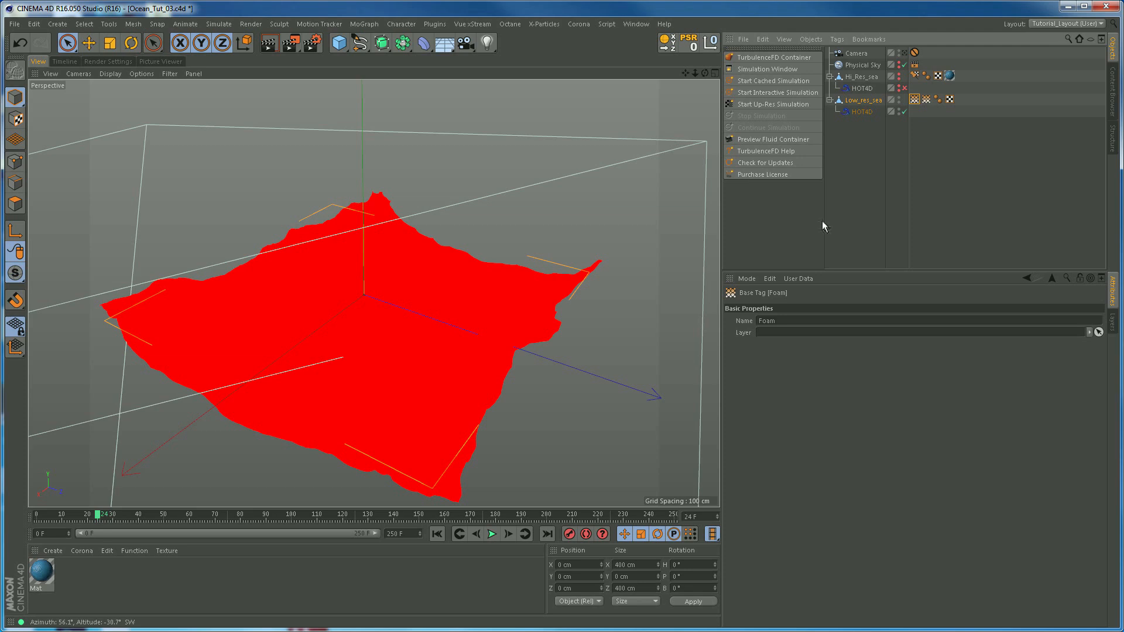
pyautogui.click(871, 112)
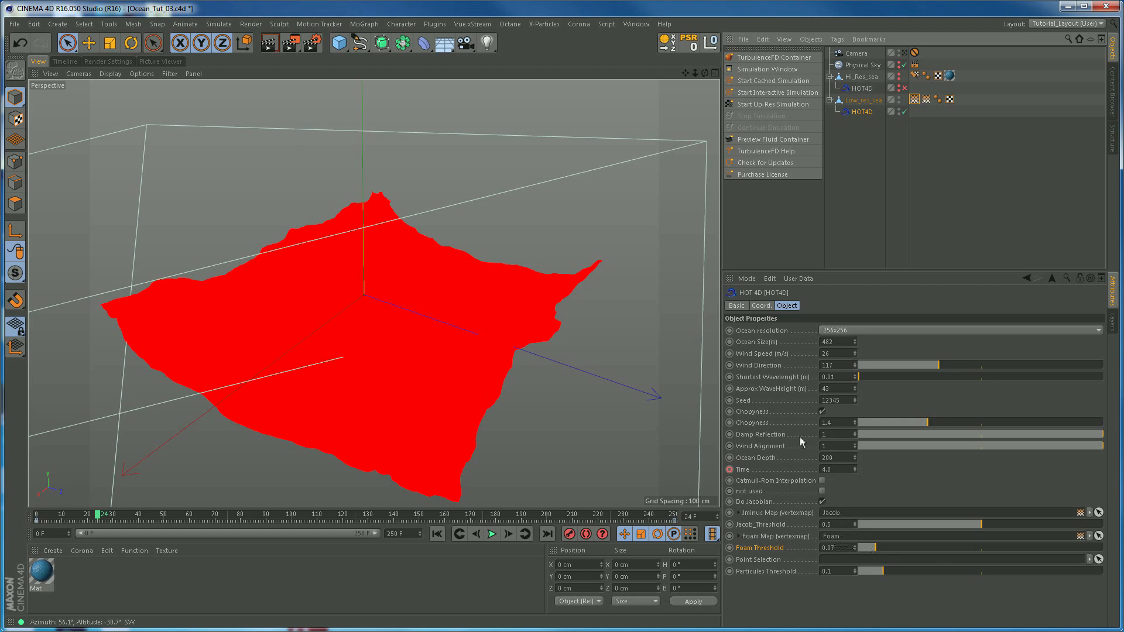
pyautogui.click(914, 100)
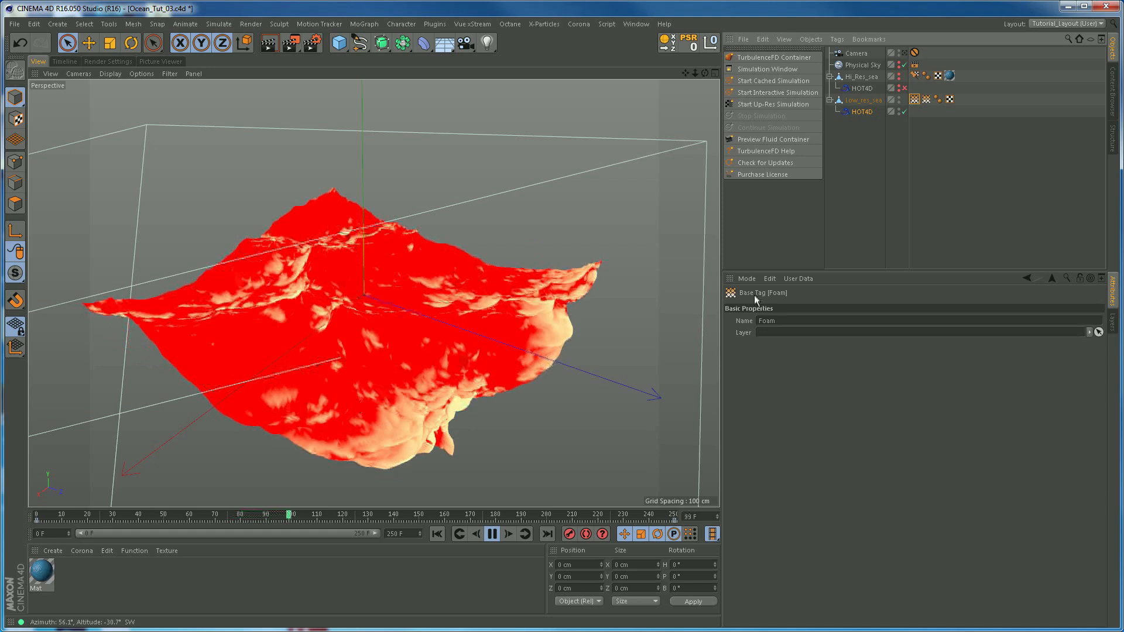
# Step: Test Jacob_Threshold values between 0.15 and 0.73 on Low_res_sea's HOT4D deformer during playback, ending at 0.5
pyautogui.click(861, 111)
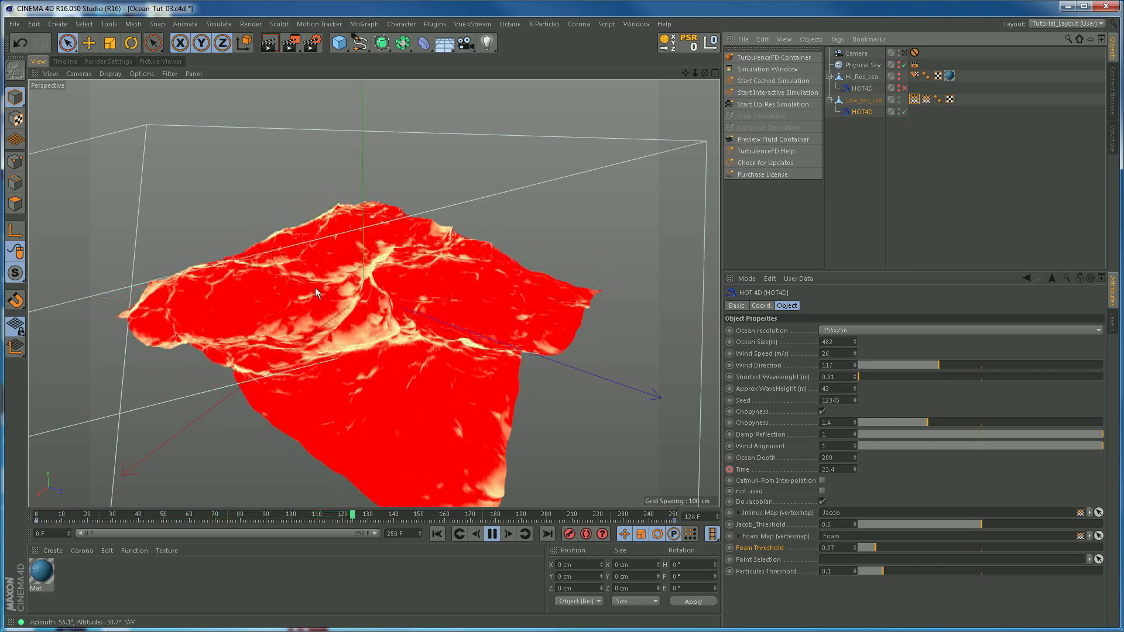
pyautogui.keyDown('alt'); pyautogui.moveTo(531, 350); pyautogui.dragTo(567, 367); pyautogui.keyUp('alt')
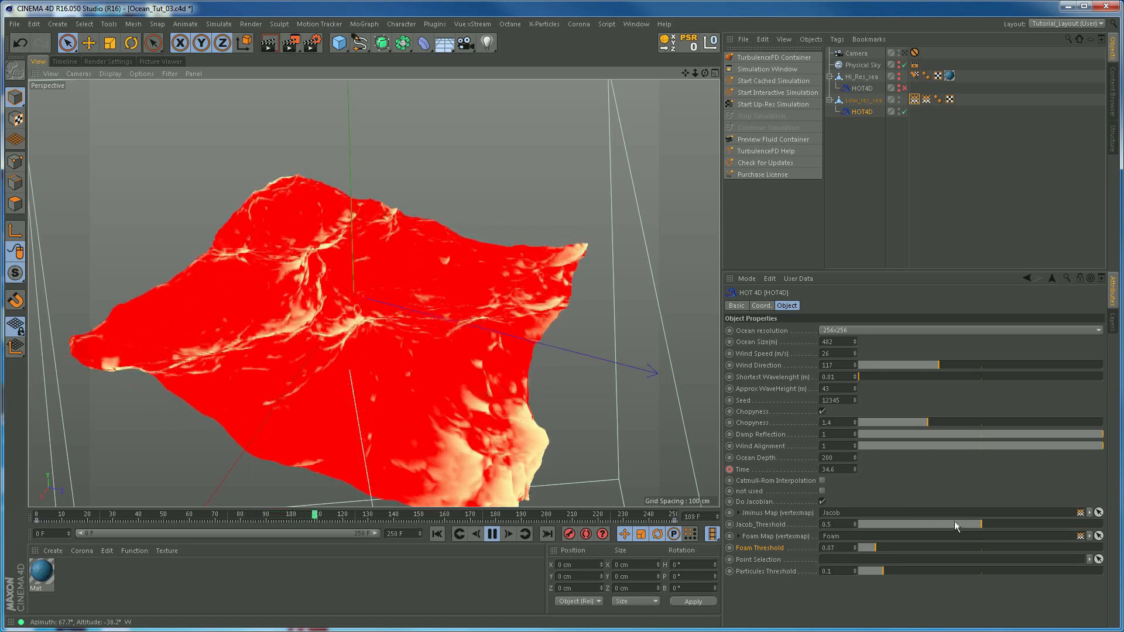
pyautogui.moveTo(956, 522); pyautogui.dragTo(912, 523)
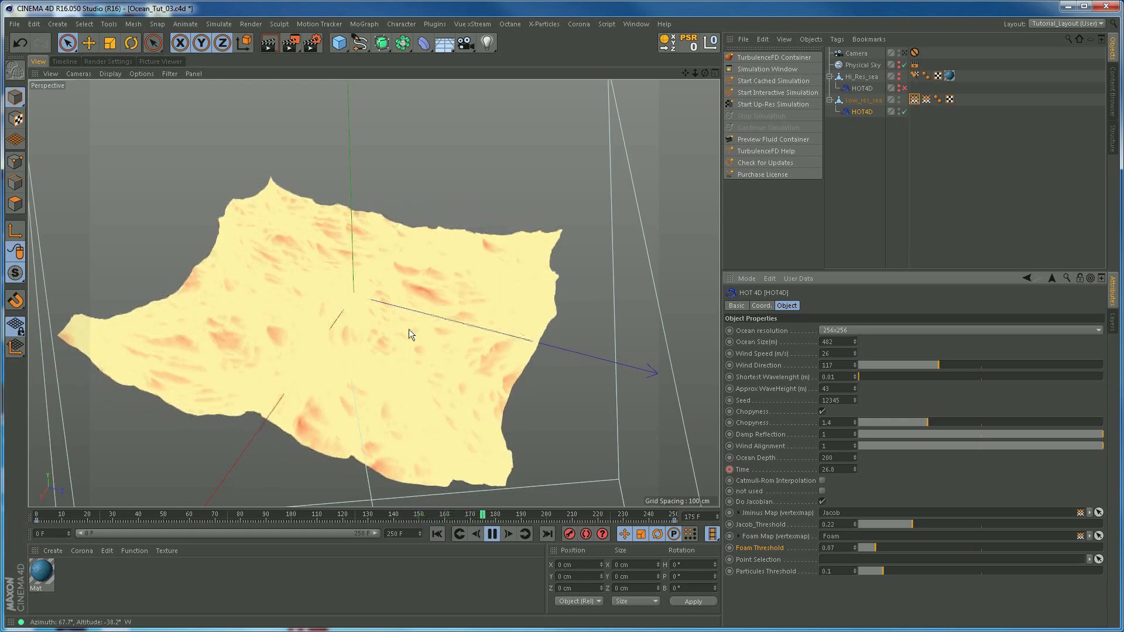
pyautogui.moveTo(940, 521); pyautogui.dragTo(1004, 523)
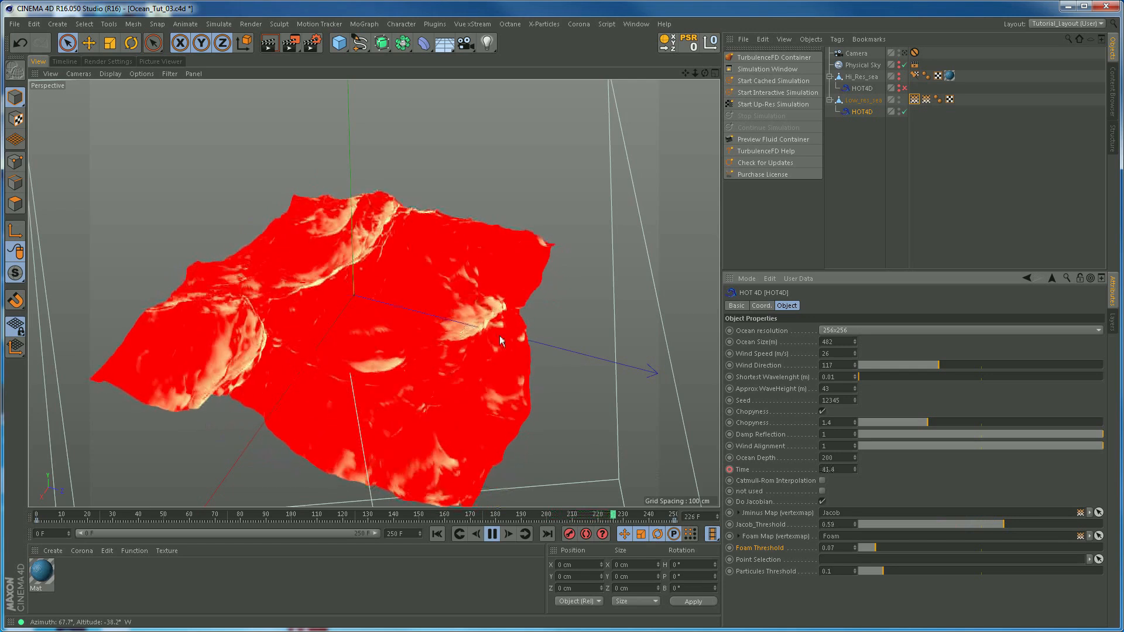
pyautogui.moveTo(1003, 524); pyautogui.dragTo(1032, 530)
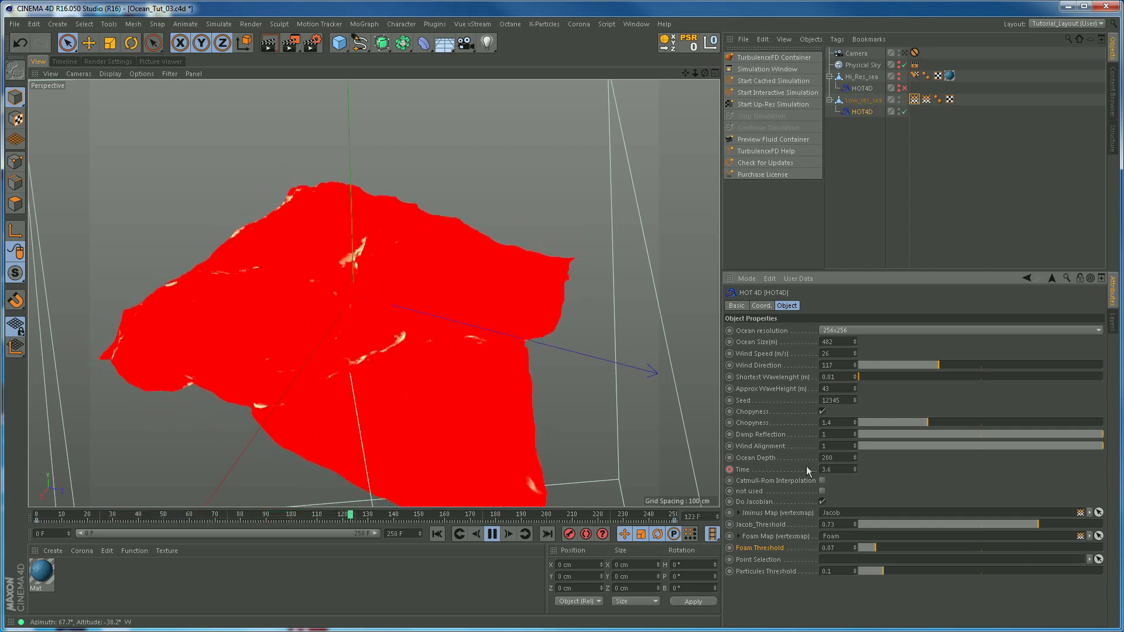
pyautogui.moveTo(1011, 527); pyautogui.dragTo(946, 525)
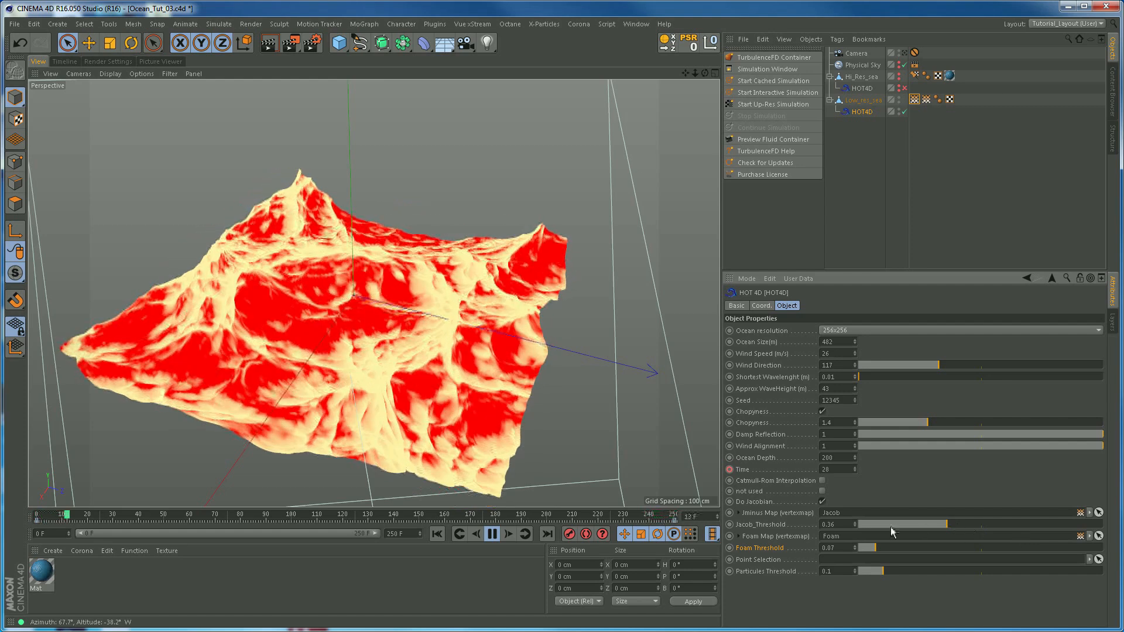
pyautogui.moveTo(957, 525); pyautogui.dragTo(1005, 536)
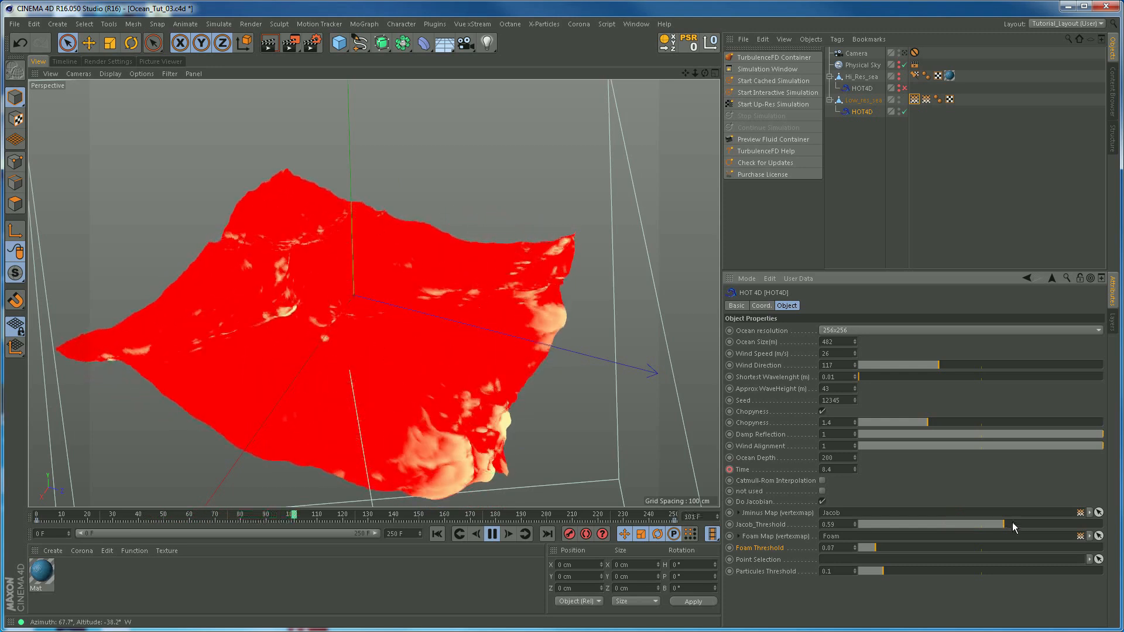
pyautogui.moveTo(1045, 523); pyautogui.dragTo(1059, 525)
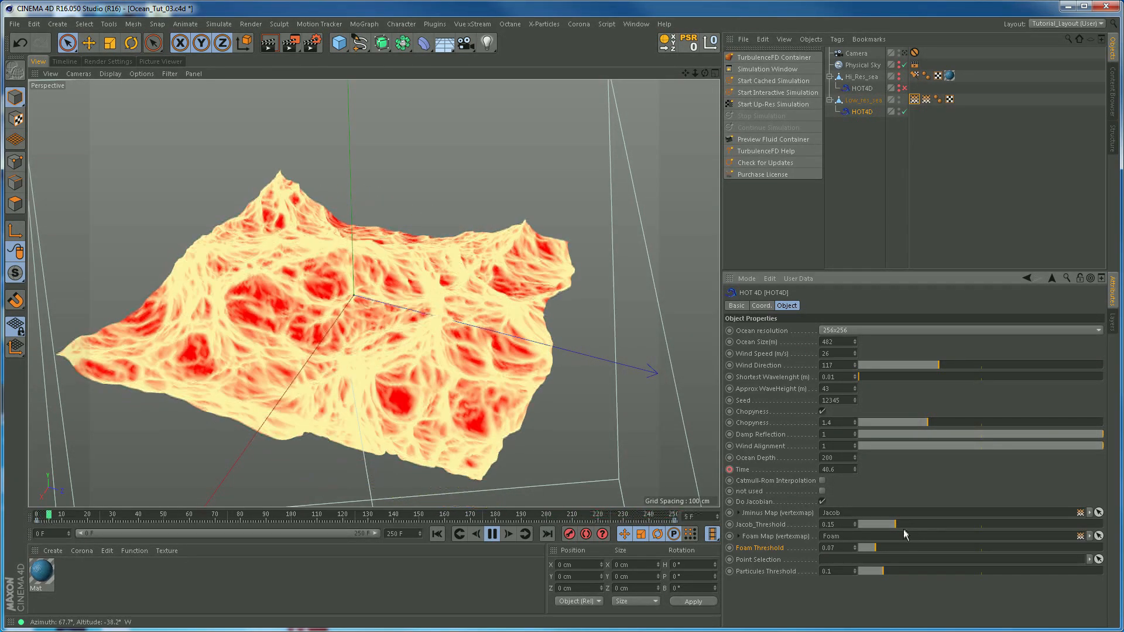
pyautogui.moveTo(910, 522); pyautogui.dragTo(954, 523)
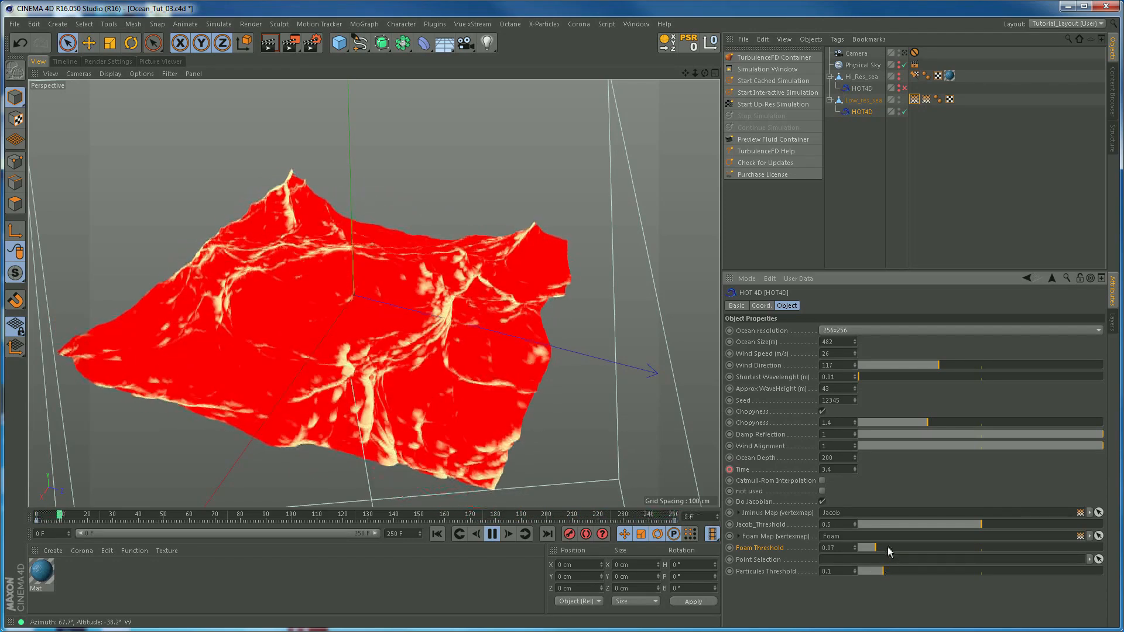
# Step: Try Foam Threshold values of 0.19, 0.06, 0.02 and 0.15 on the HOT4D deformer while the animation plays
pyautogui.moveTo(890, 552); pyautogui.dragTo(901, 554)
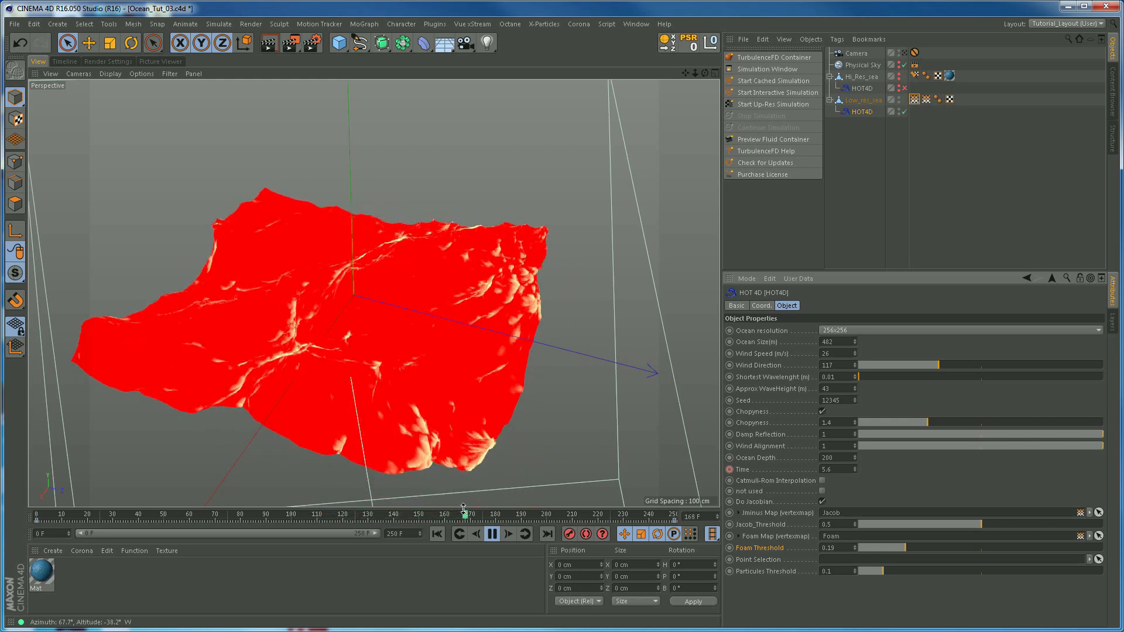
pyautogui.moveTo(900, 553); pyautogui.dragTo(894, 553)
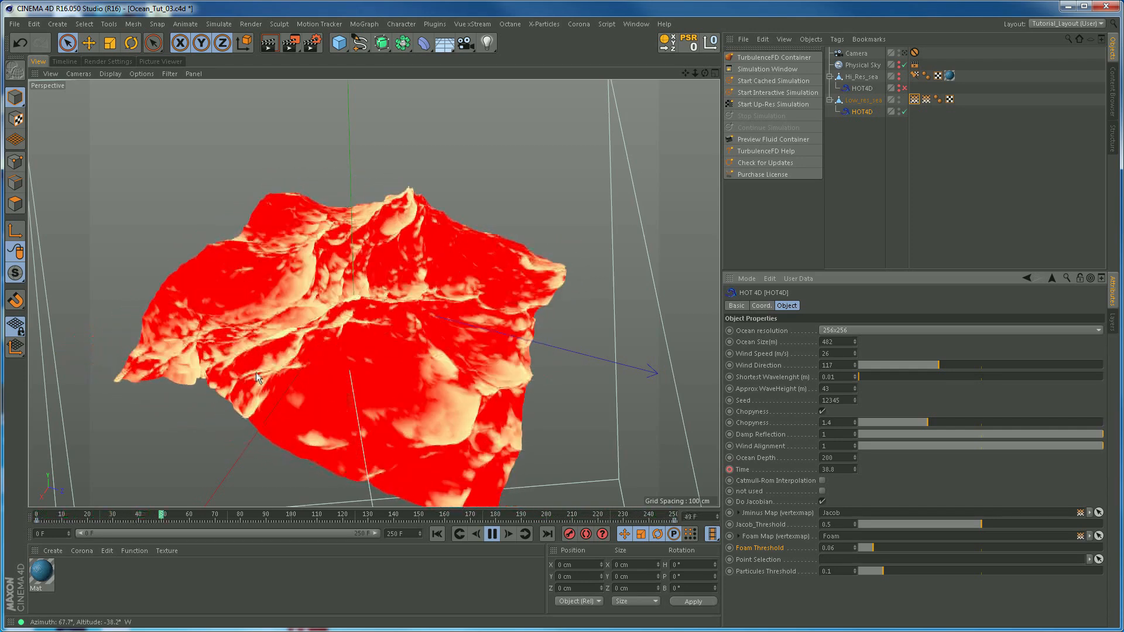
pyautogui.moveTo(872, 548); pyautogui.dragTo(863, 554)
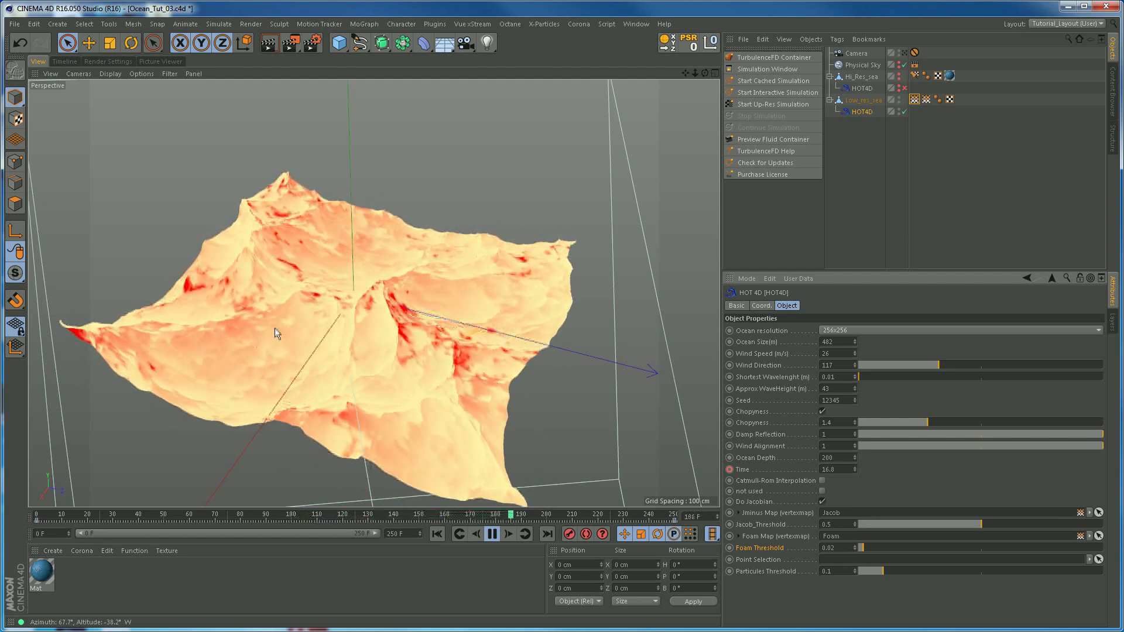
pyautogui.moveTo(861, 549); pyautogui.dragTo(894, 549)
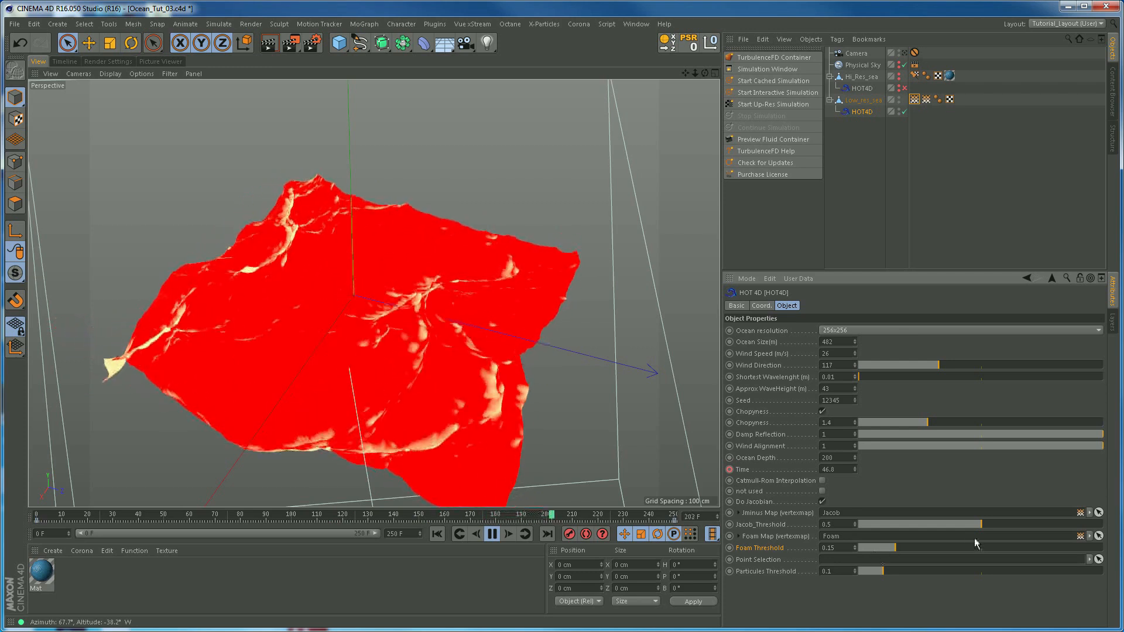
# Step: Try combined HOT4D thresholds, with Jacob_Threshold at 0.58, 0.49 and 0.75 and Foam Threshold at 0.1 and 0.02
pyautogui.moveTo(983, 530)
pyautogui.mouseDown()
pyautogui.moveTo(953, 528)
pyautogui.moveTo(1003, 529)
pyautogui.mouseUp()
pyautogui.moveTo(889, 550); pyautogui.dragTo(893, 551)
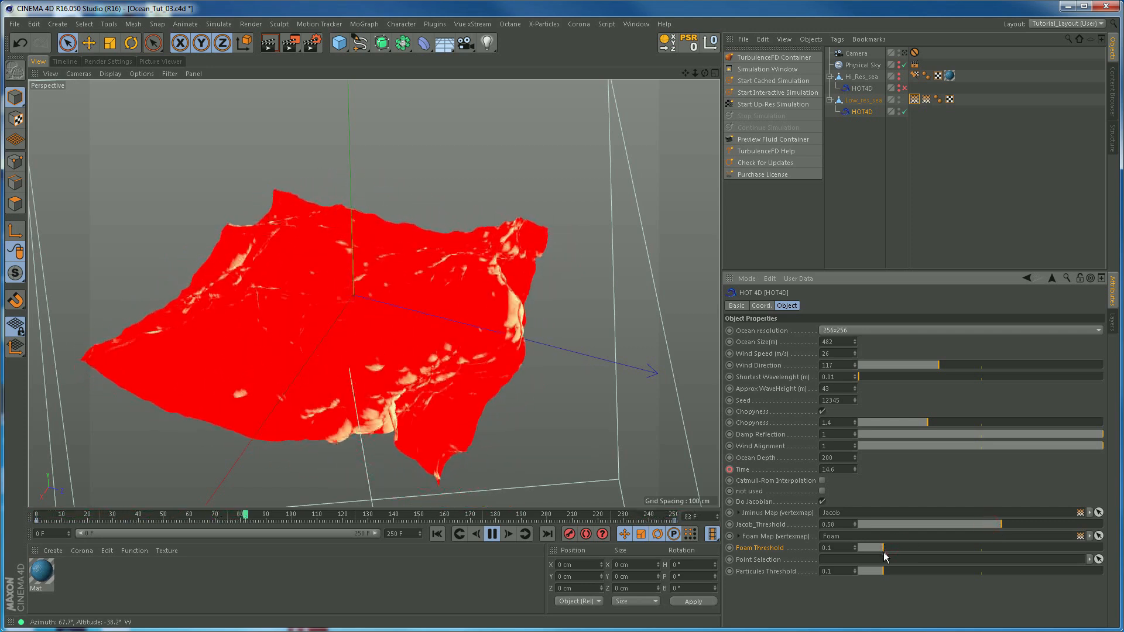
pyautogui.click(979, 525)
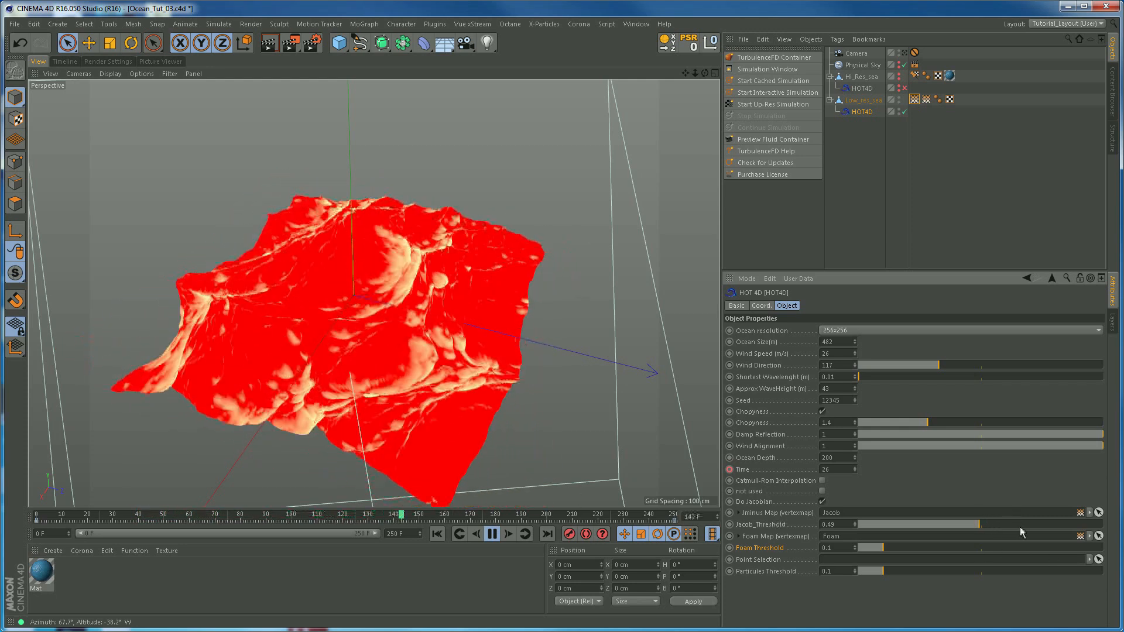
pyautogui.moveTo(1022, 524); pyautogui.dragTo(1037, 525)
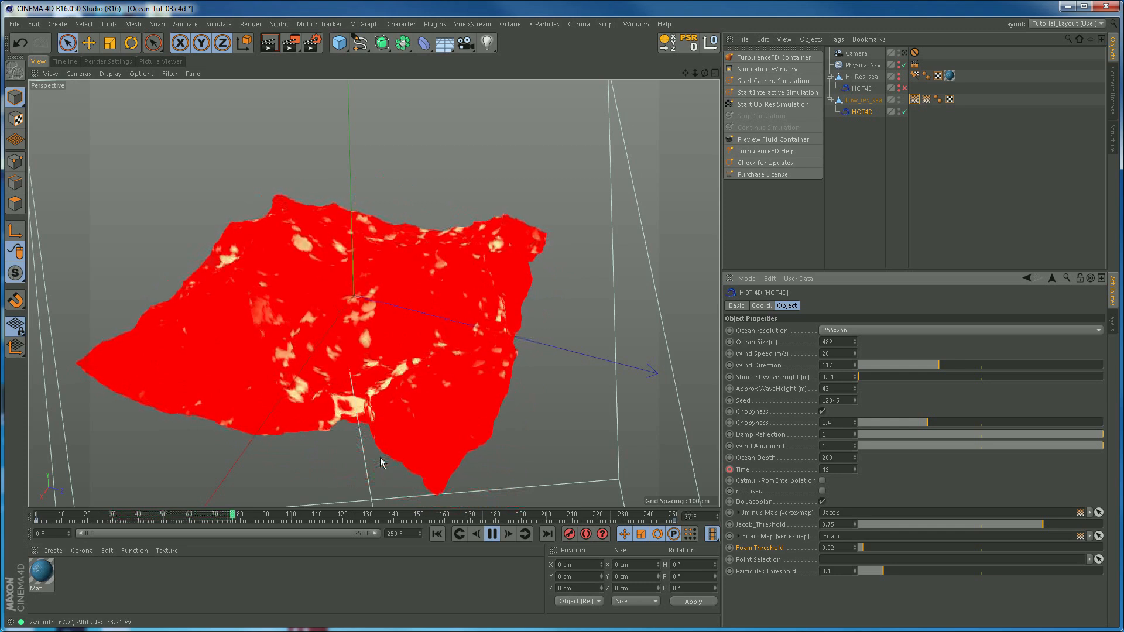
# Step: Fine-tune the HOT4D deformer to a Jacob_Threshold of 0.48 and a Foam Threshold of 0.09
pyautogui.moveTo(1034, 525); pyautogui.dragTo(985, 525)
pyautogui.moveTo(861, 548); pyautogui.dragTo(882, 555)
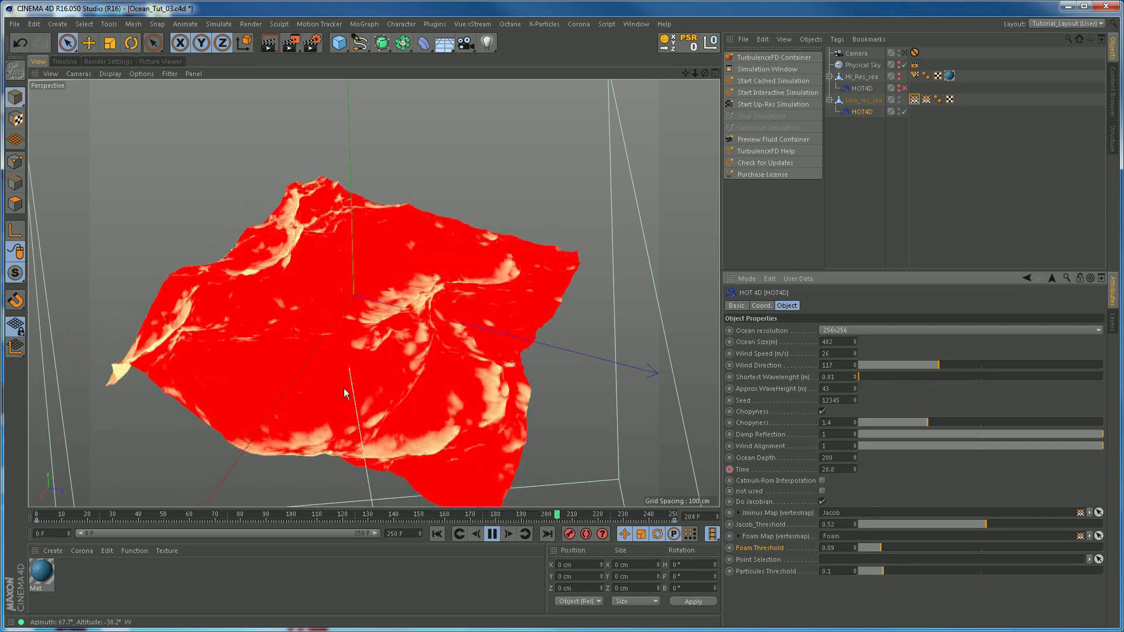
pyautogui.moveTo(986, 524); pyautogui.dragTo(975, 530)
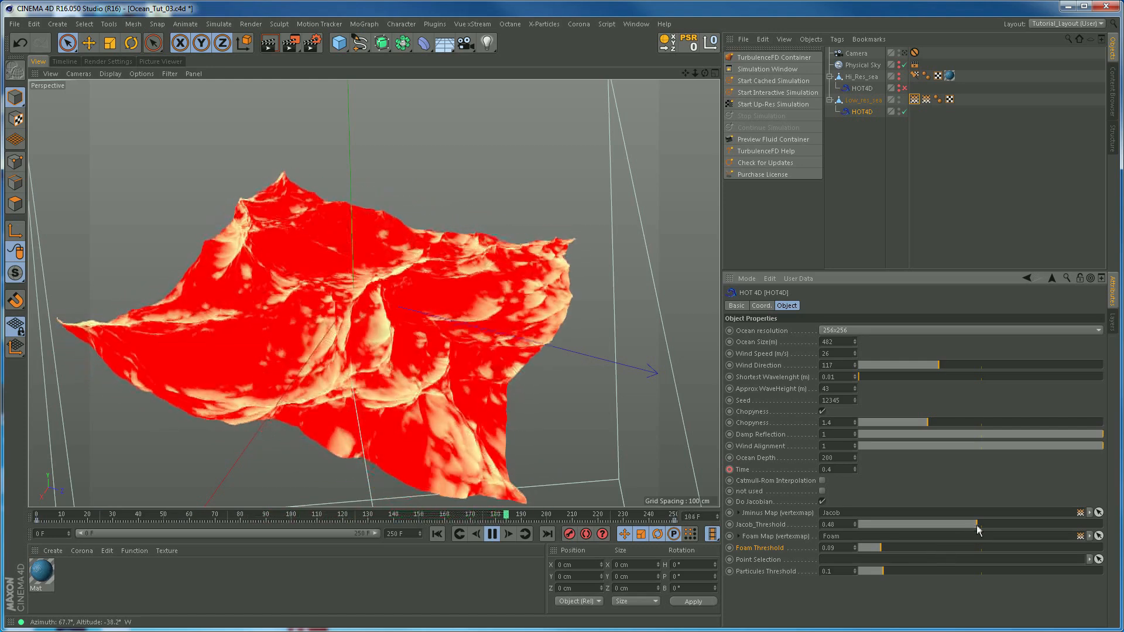
pyautogui.moveTo(978, 524); pyautogui.dragTo(984, 526)
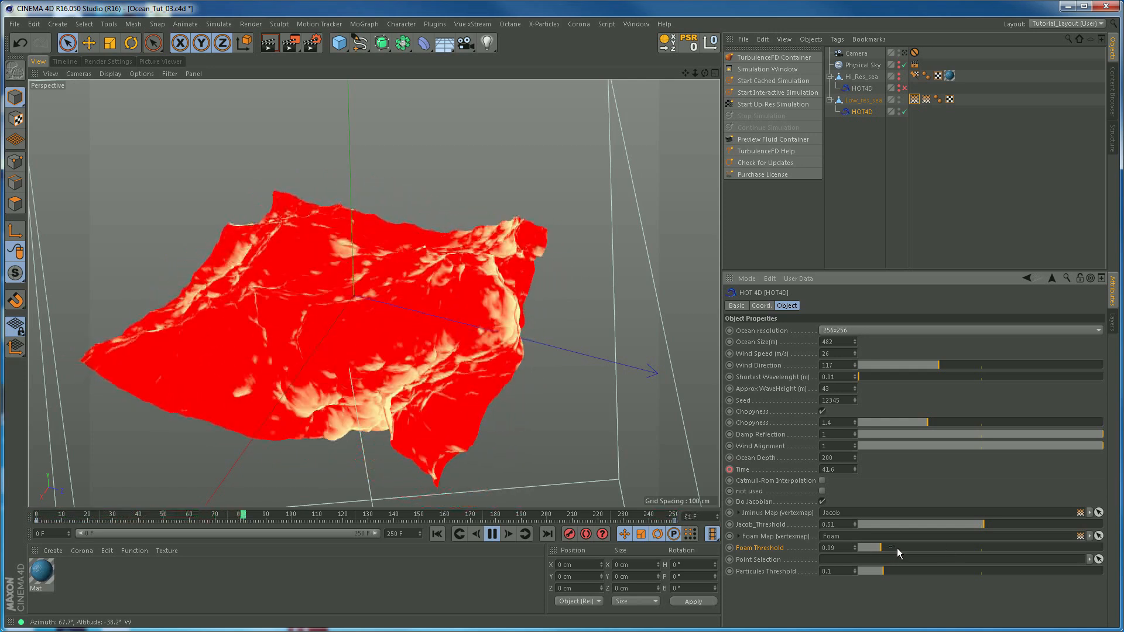
pyautogui.moveTo(897, 545); pyautogui.dragTo(884, 547)
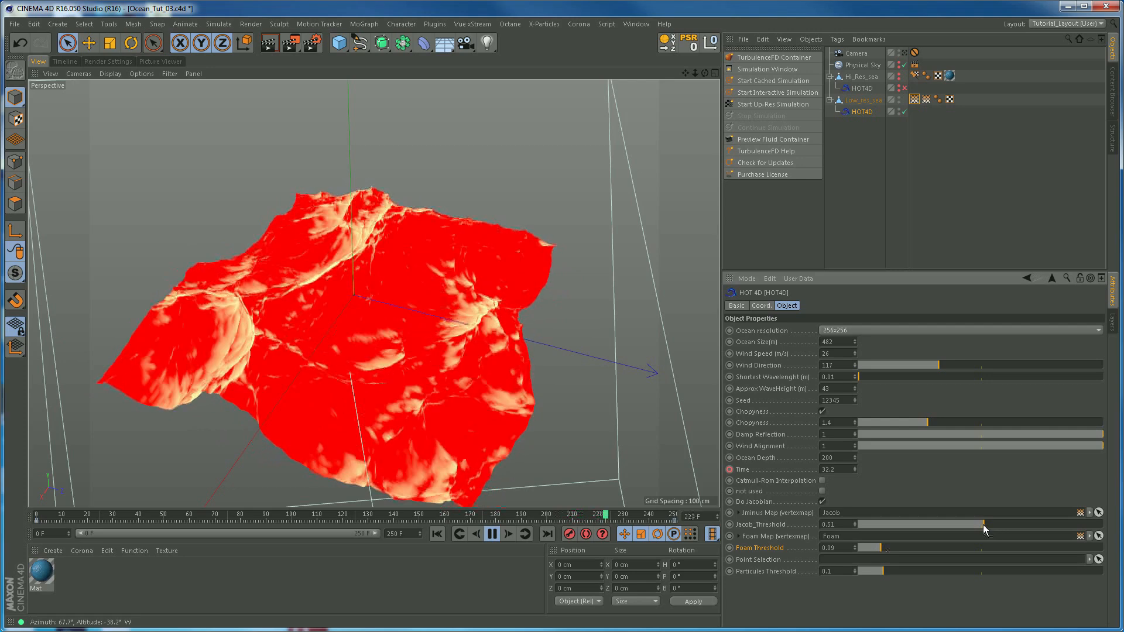
pyautogui.moveTo(982, 524); pyautogui.dragTo(976, 525)
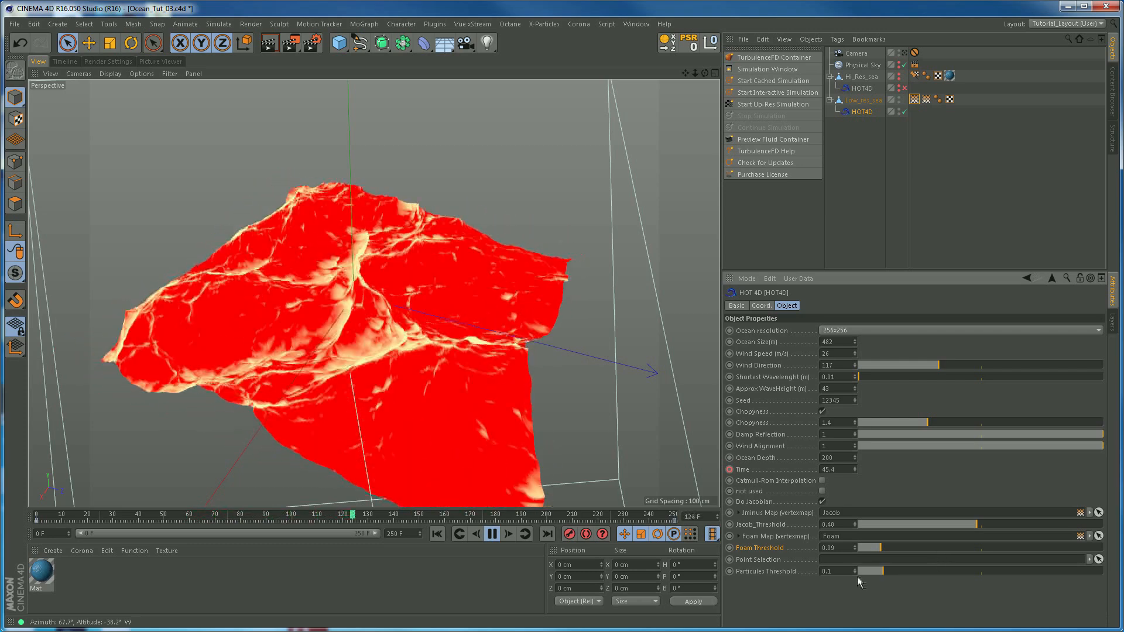
# Step: Stop playback at frame 157, render the ocean in the viewport, and display the Foam map again
pyautogui.click(492, 534)
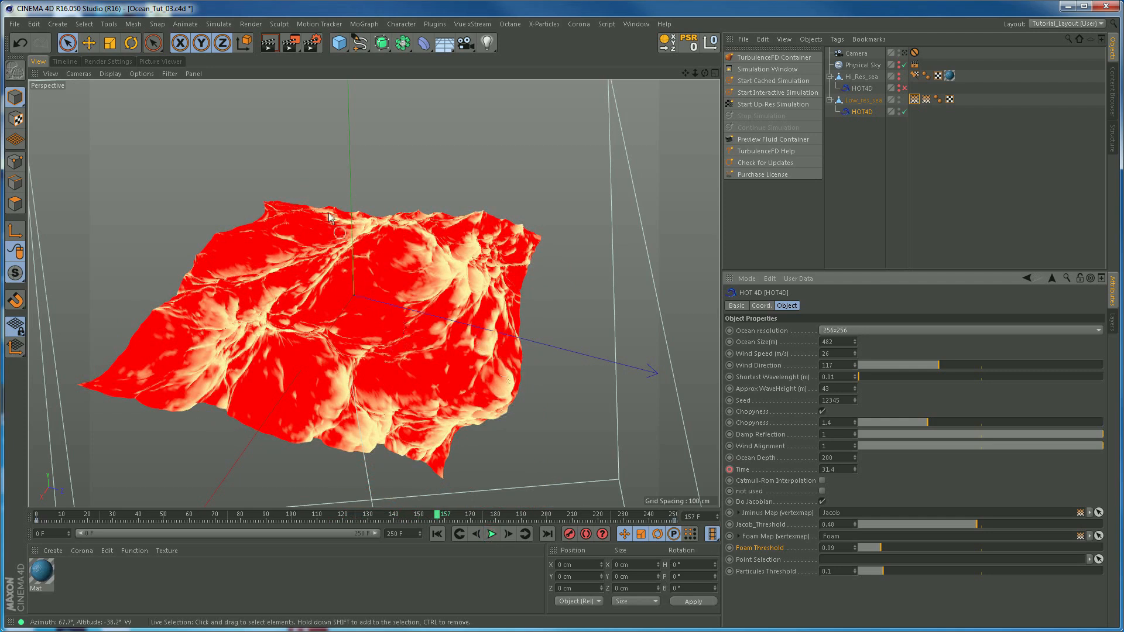
pyautogui.click(269, 43)
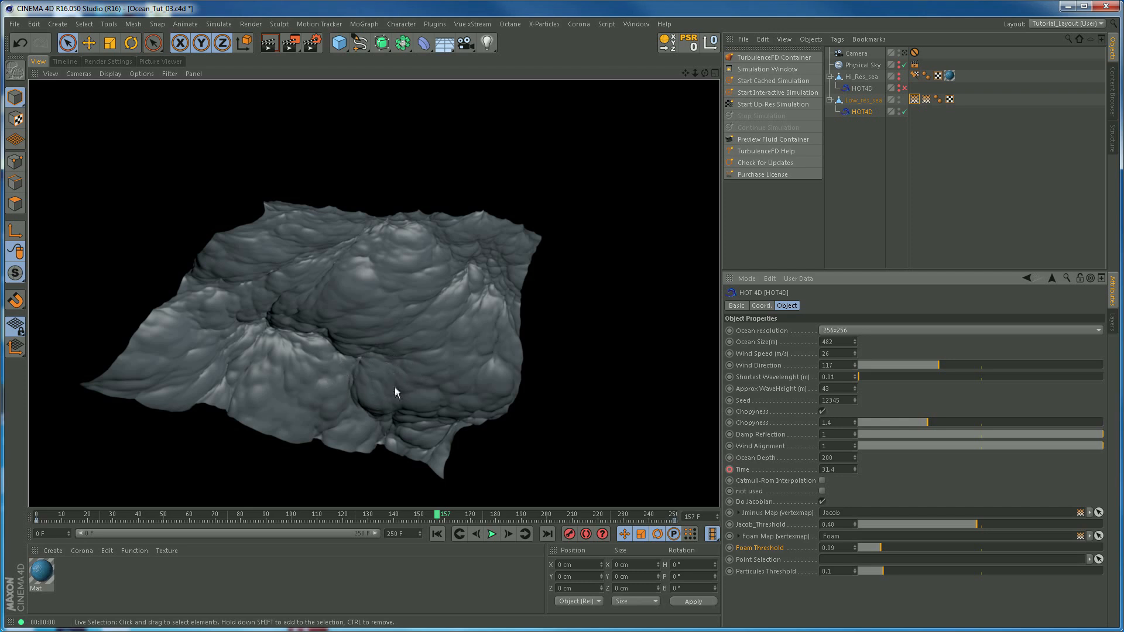
pyautogui.click(914, 100)
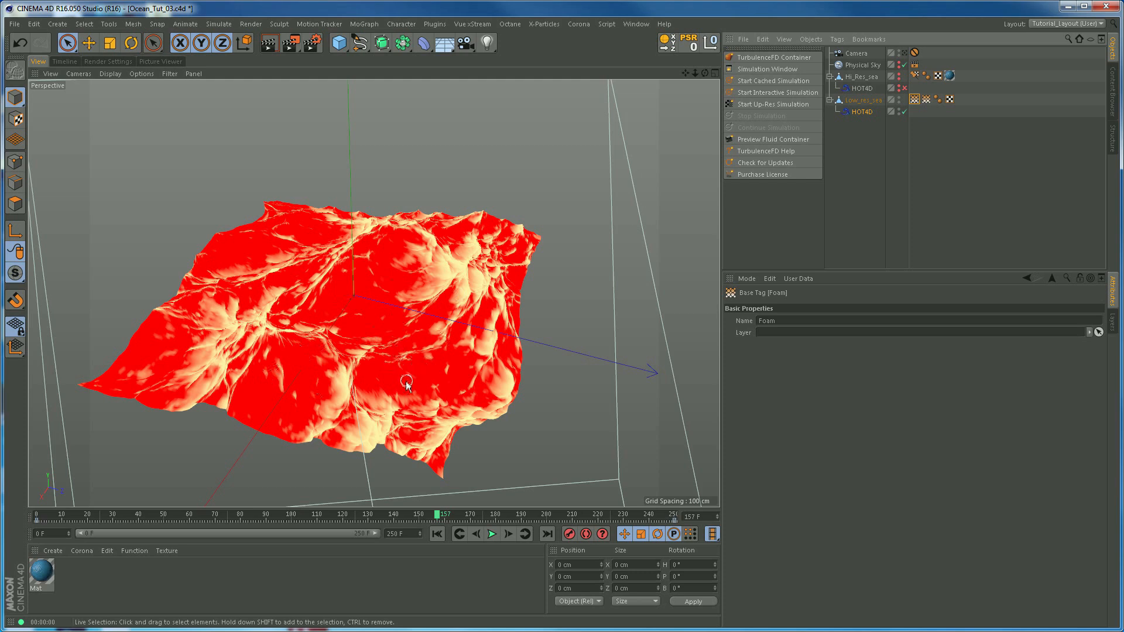
# Step: Create a new material, turn off its Color and Reflectance channels, and enable Luminance
pyautogui.doubleClick(75, 567)
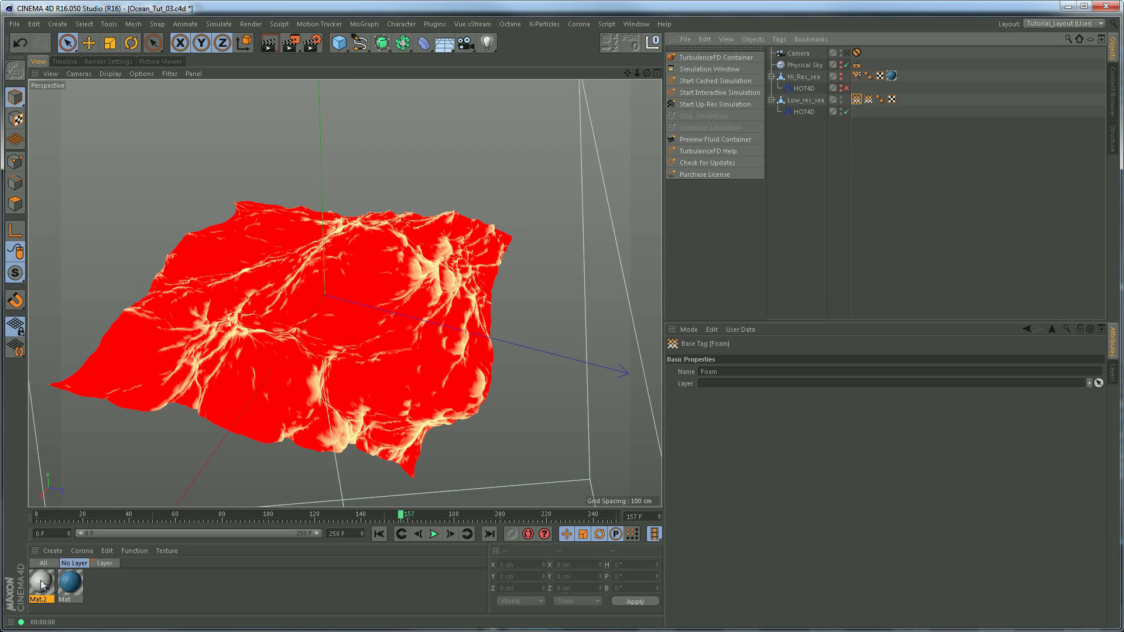
pyautogui.doubleClick(42, 584)
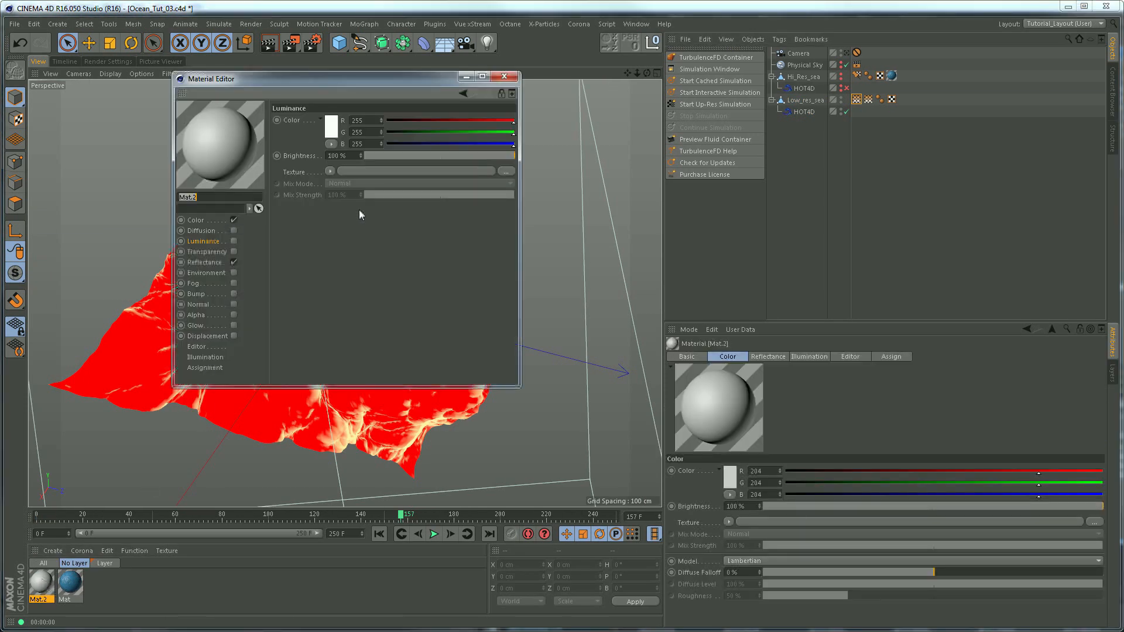
pyautogui.moveTo(326, 81); pyautogui.dragTo(819, 137)
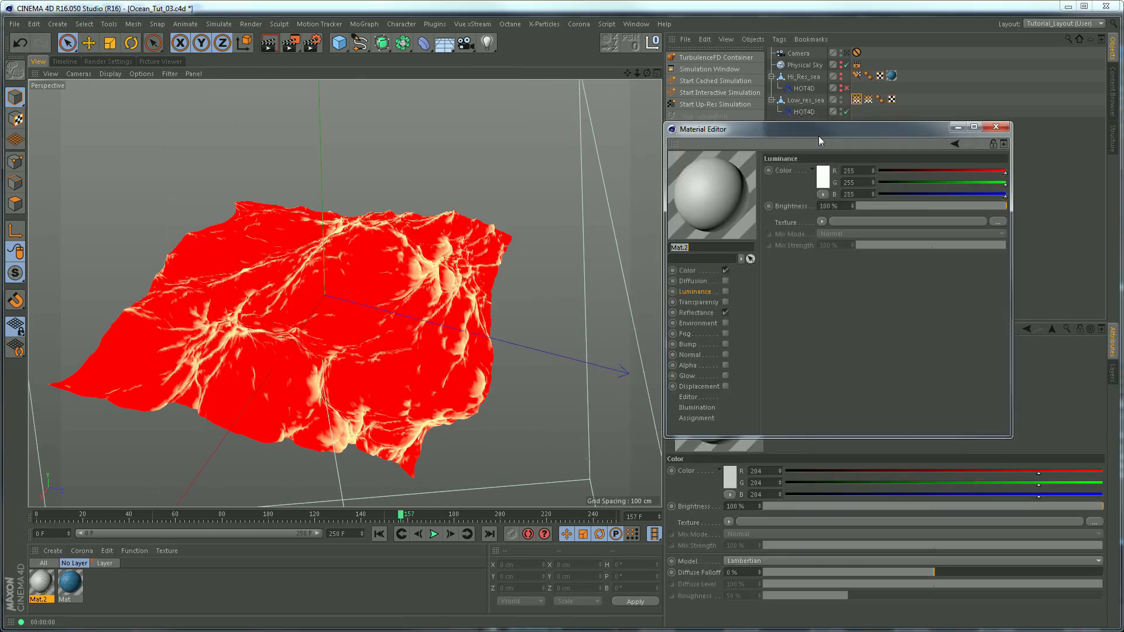
pyautogui.click(726, 270)
pyautogui.click(726, 312)
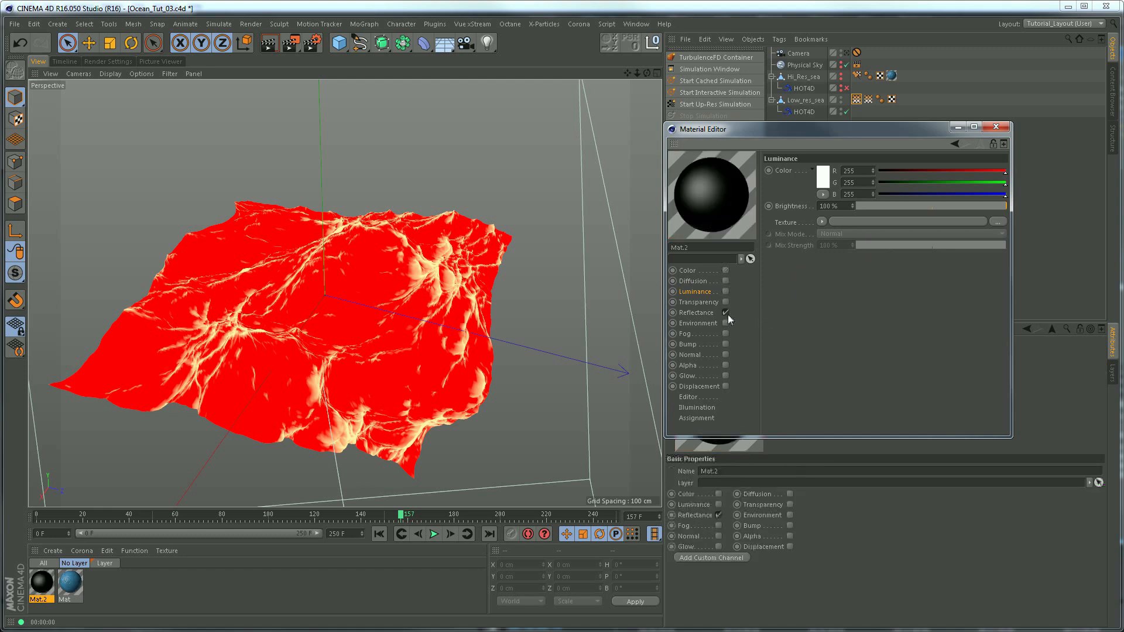
pyautogui.click(726, 291)
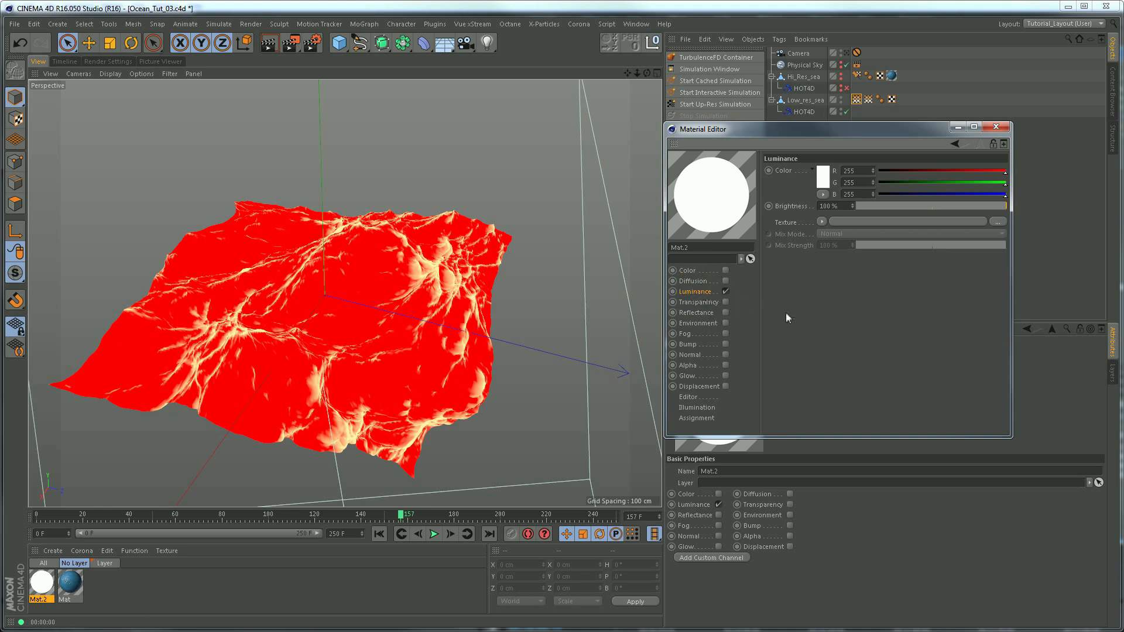
# Step: Apply the white luminance material to Low_res_sea, keeping the Material Editor open clear of the object list
pyautogui.moveTo(803, 129); pyautogui.dragTo(782, 222)
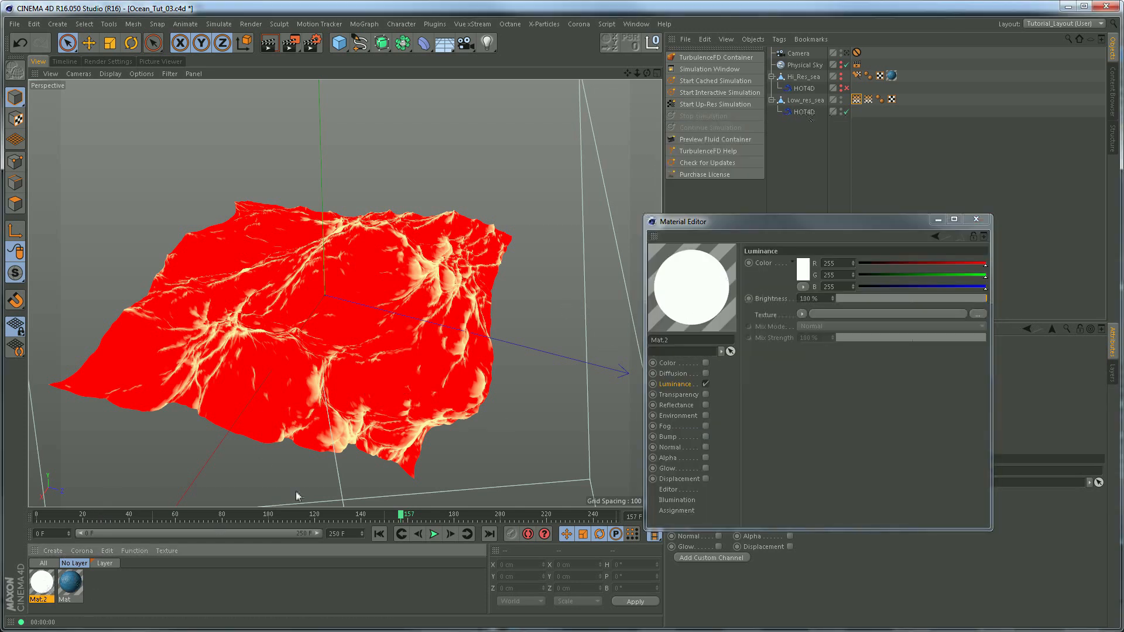
pyautogui.moveTo(815, 105); pyautogui.dragTo(815, 105)
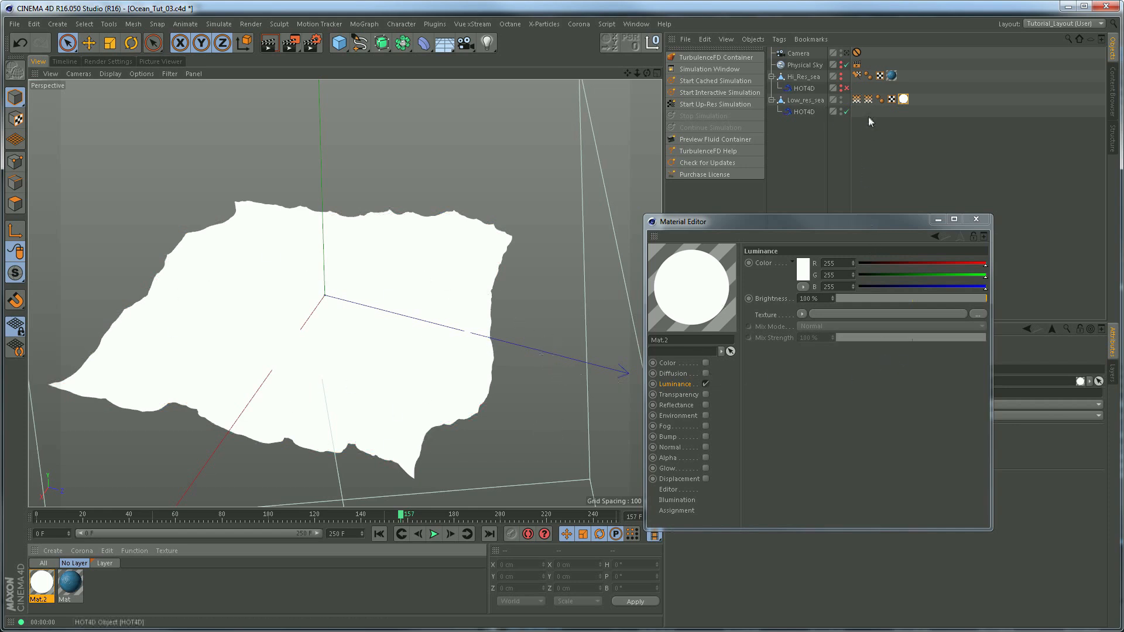
# Step: Load a Vertex Map shader into the Luminance texture of Mat.2 and link the Foam vertex map of Low_res_sea to it
pyautogui.click(856, 99)
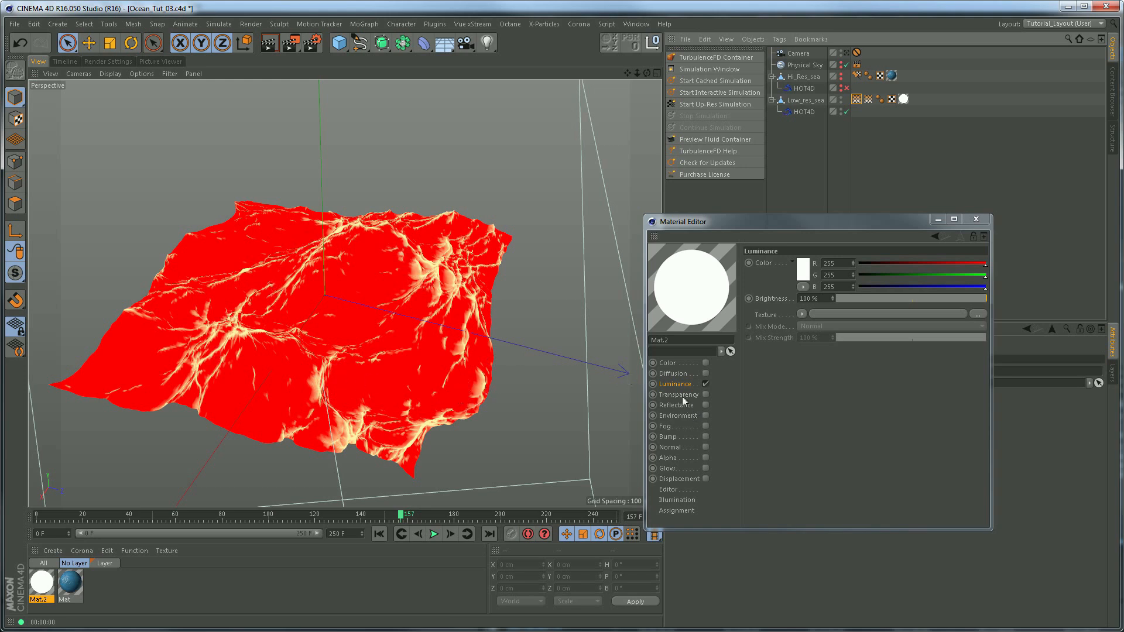
pyautogui.moveTo(755, 222); pyautogui.dragTo(426, 53)
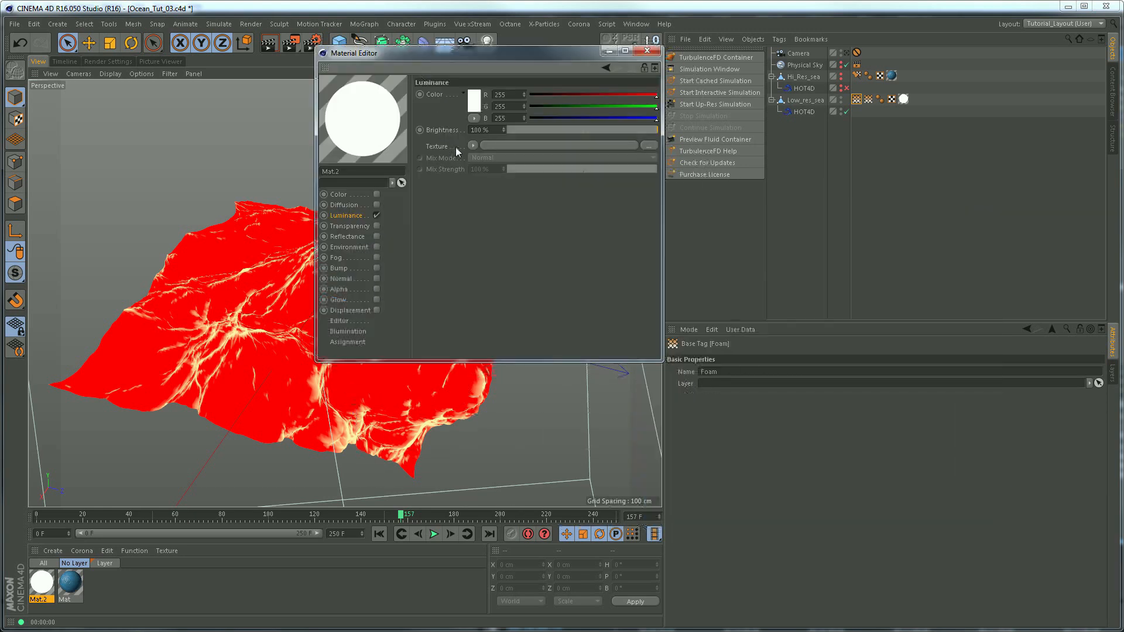
pyautogui.click(473, 147)
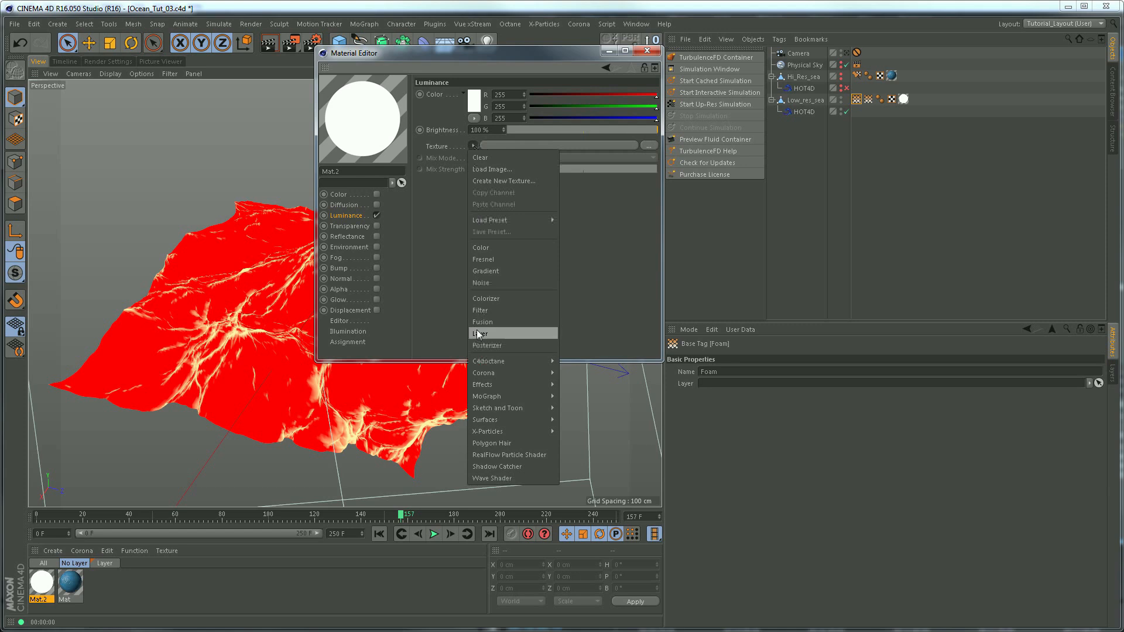
pyautogui.moveTo(489, 386)
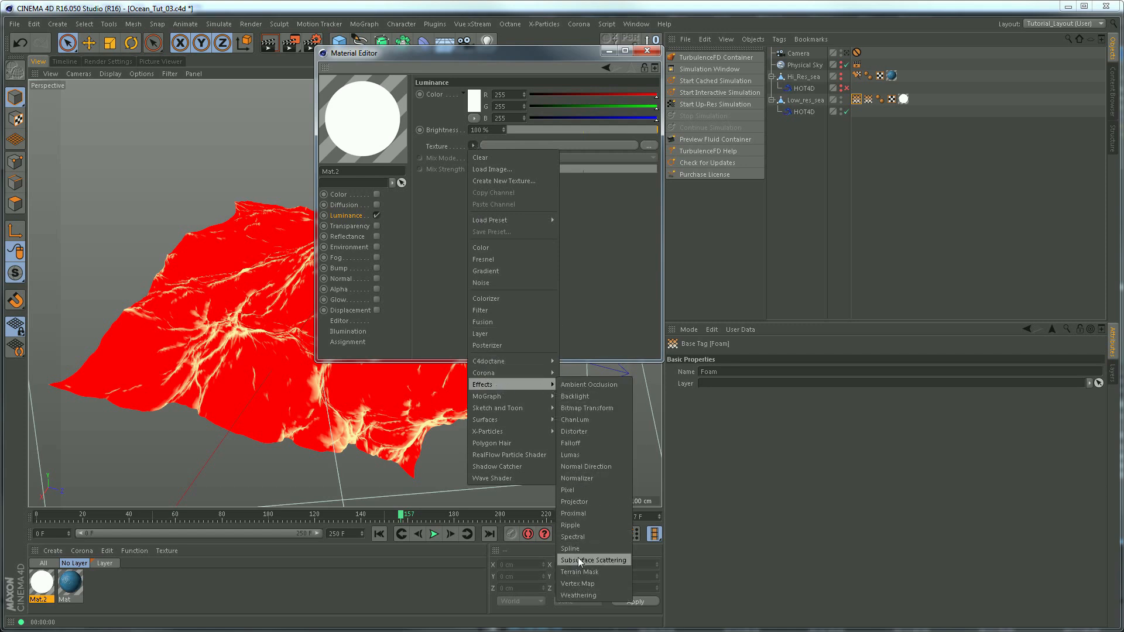
pyautogui.click(580, 584)
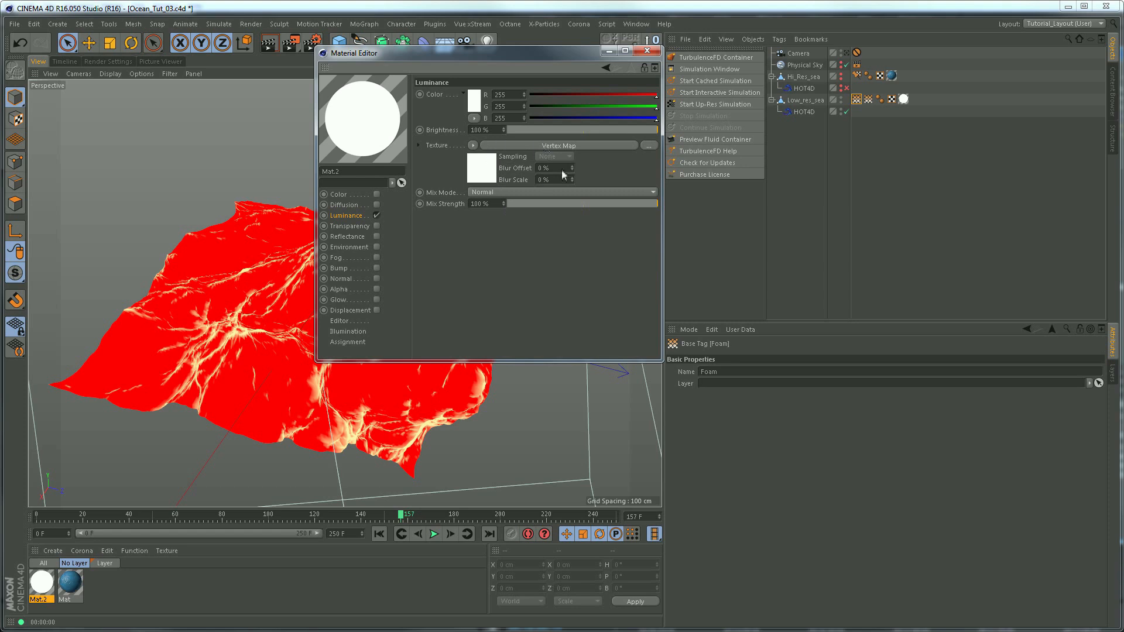
pyautogui.click(482, 167)
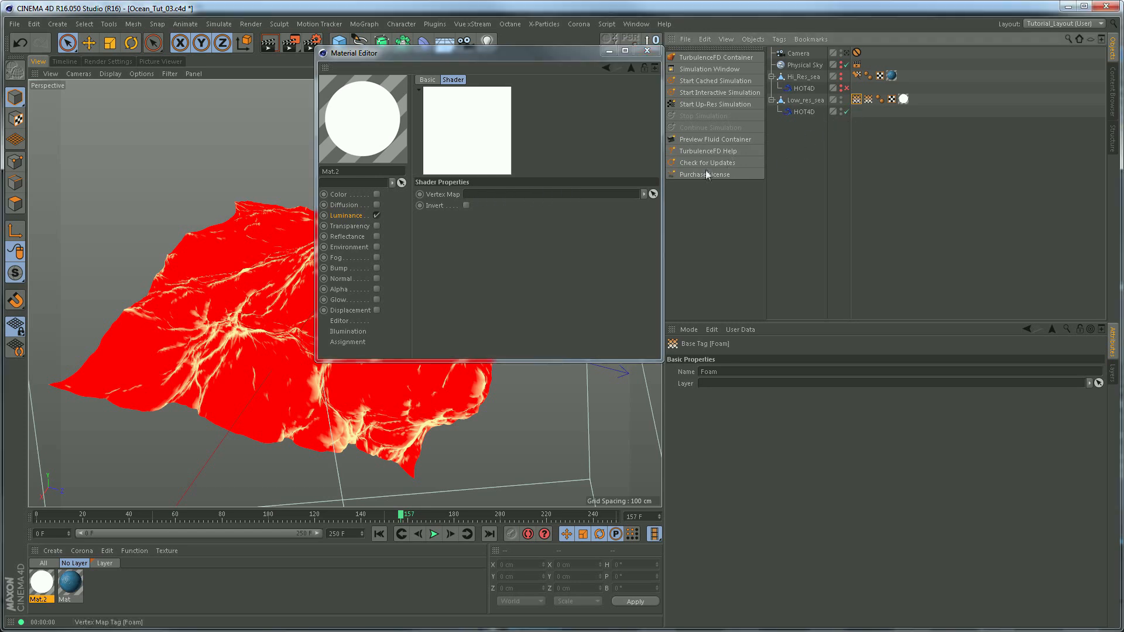
pyautogui.moveTo(521, 192); pyautogui.dragTo(521, 194)
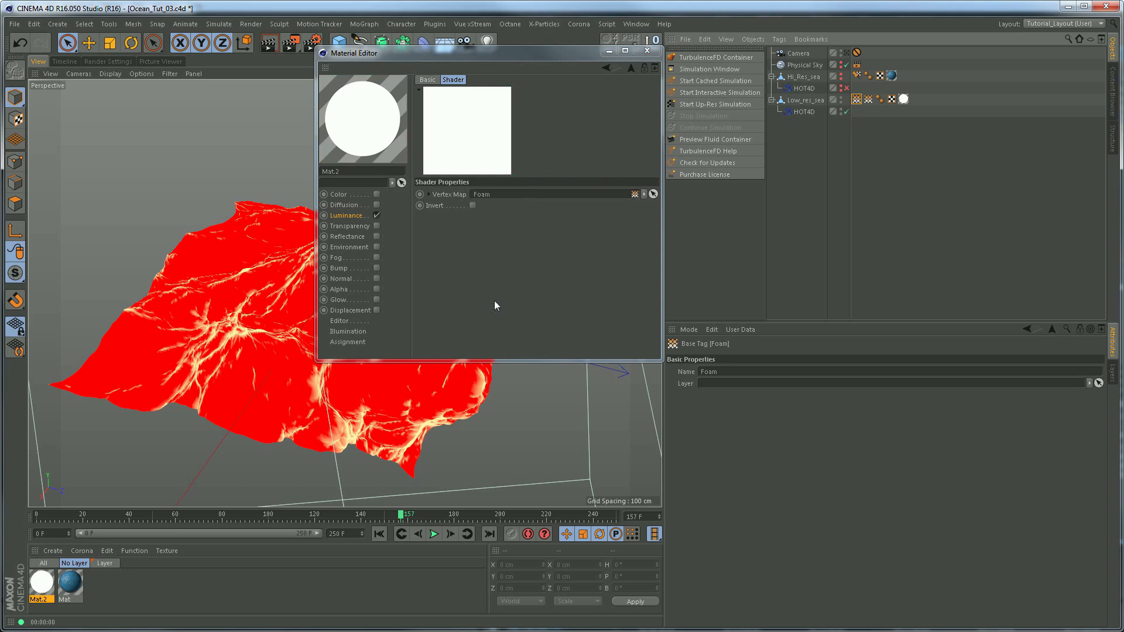
# Step: Render the foam in the viewport from the current view and again through the scene's Camera
pyautogui.moveTo(561, 52); pyautogui.dragTo(935, 89)
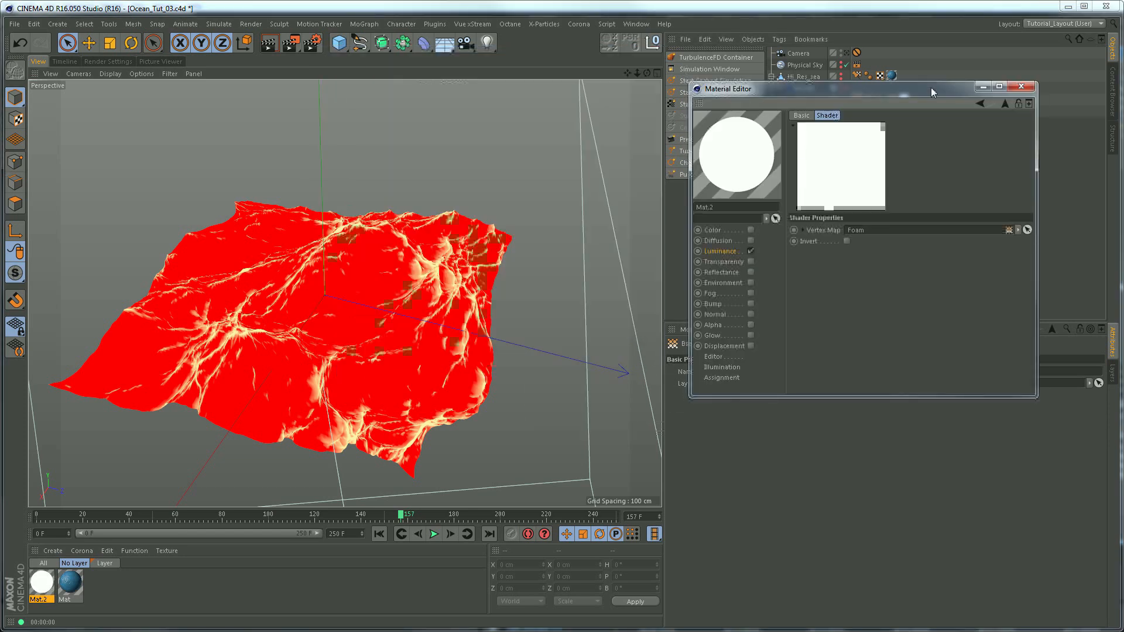
pyautogui.click(271, 45)
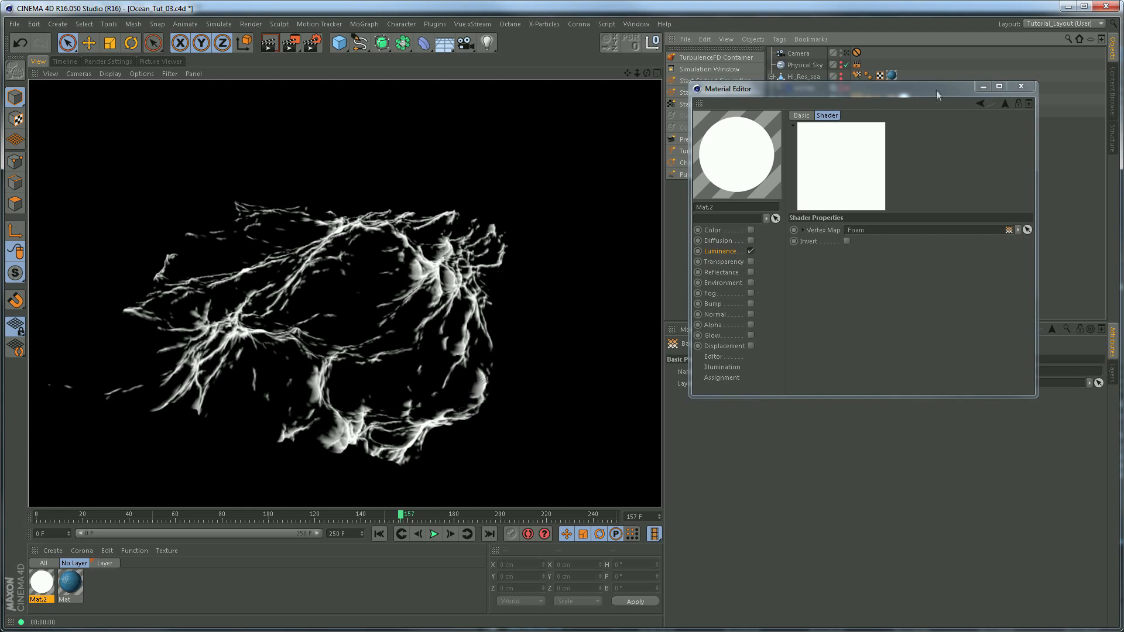
pyautogui.click(846, 54)
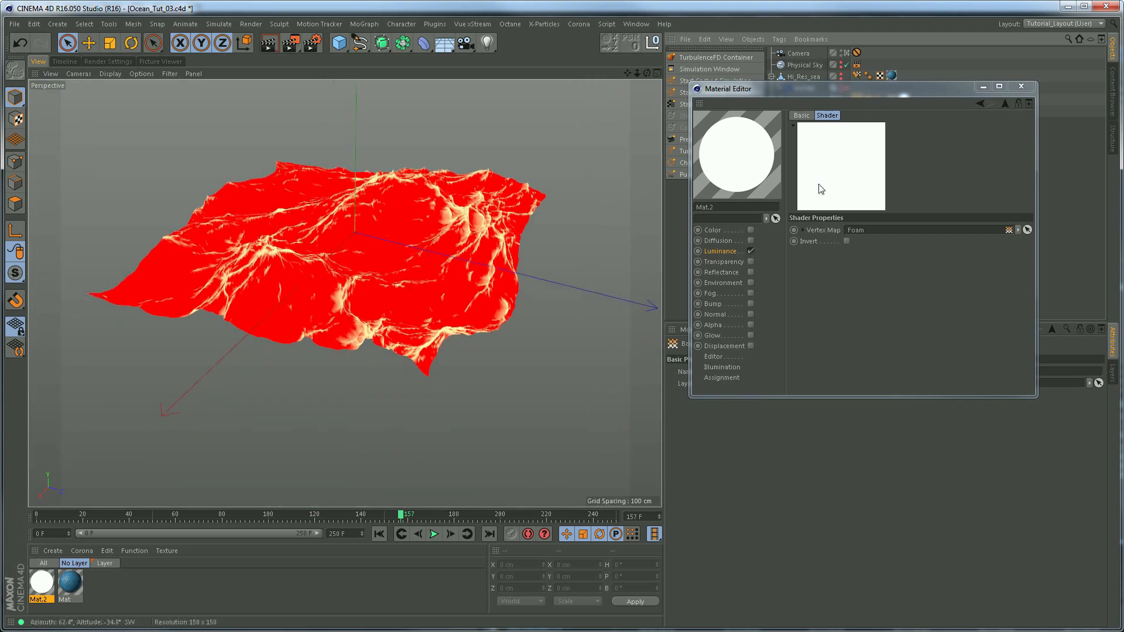
pyautogui.moveTo(806, 88); pyautogui.dragTo(827, 176)
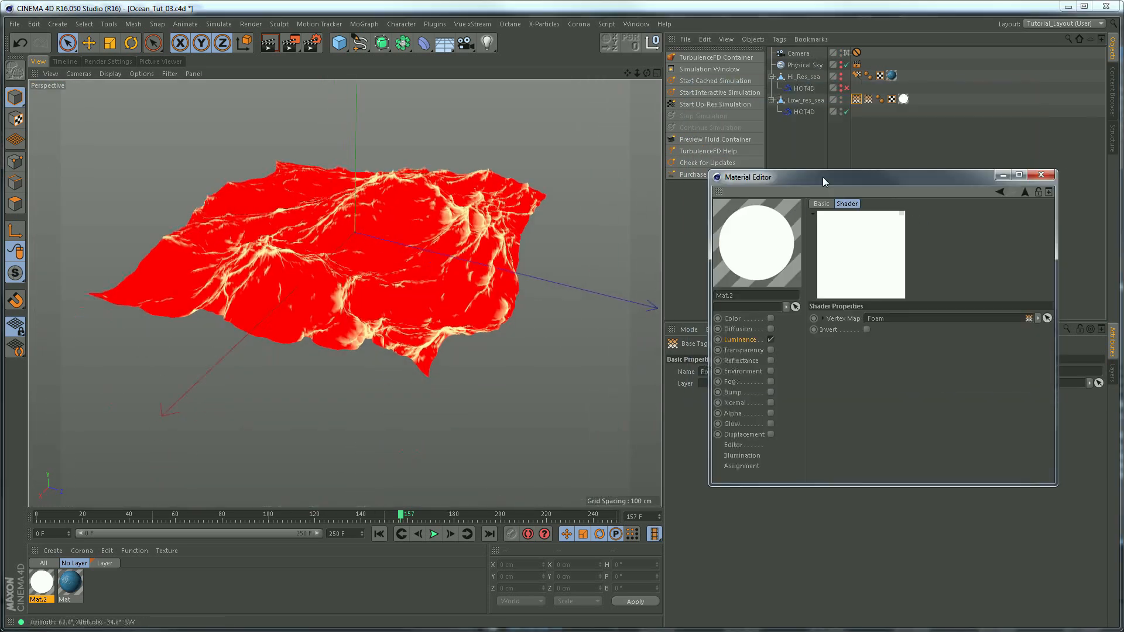
pyautogui.click(269, 44)
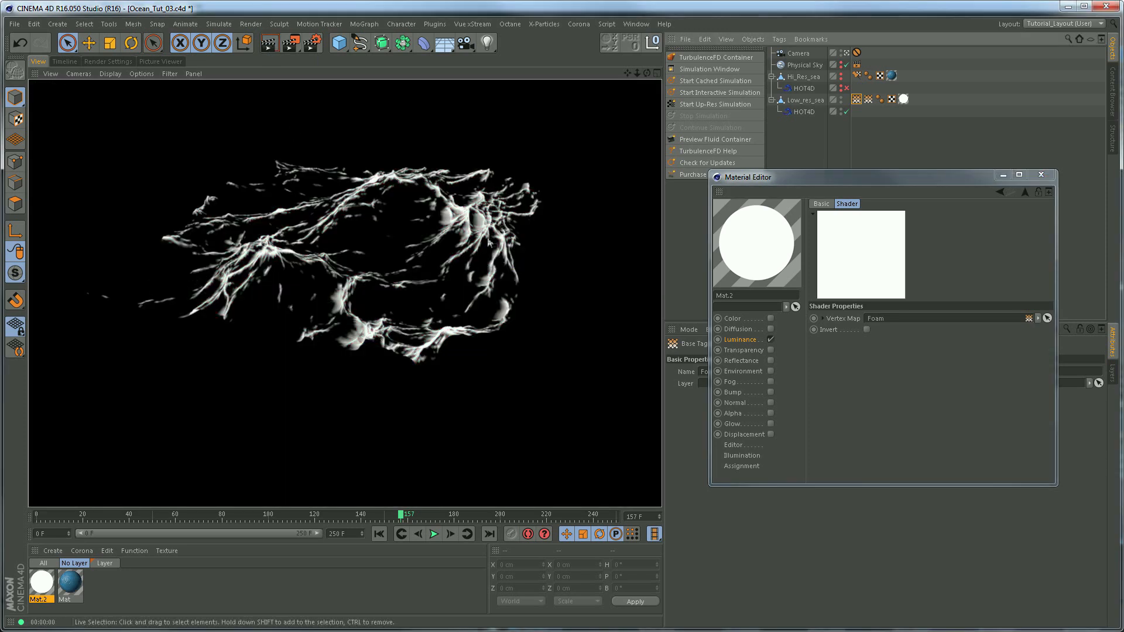
# Step: Play the animation on to frame 172 and render the foam in the viewport
pyautogui.click(433, 533)
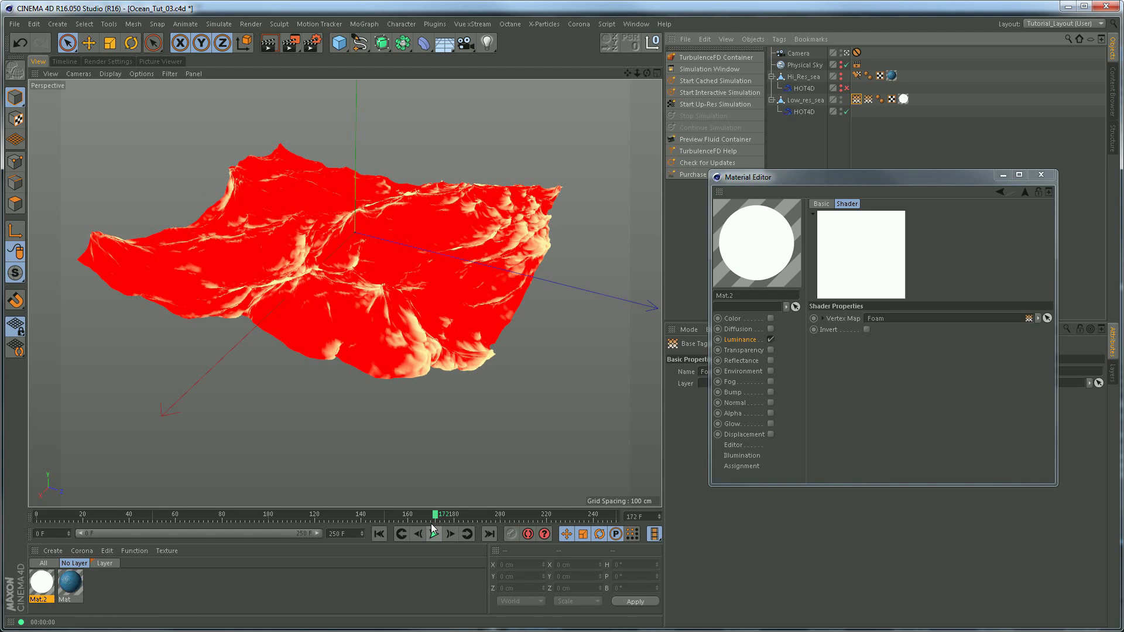
pyautogui.click(269, 44)
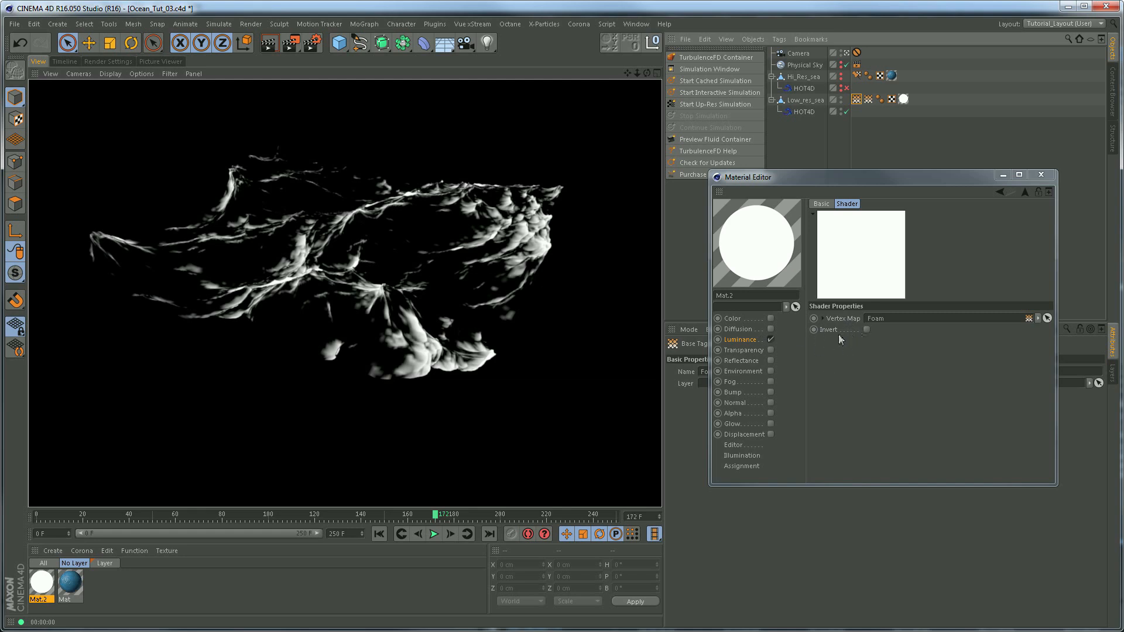
# Step: Wrap the luminance Vertex Map in a Layer shader and add a nested Layer shader above it
pyautogui.click(741, 339)
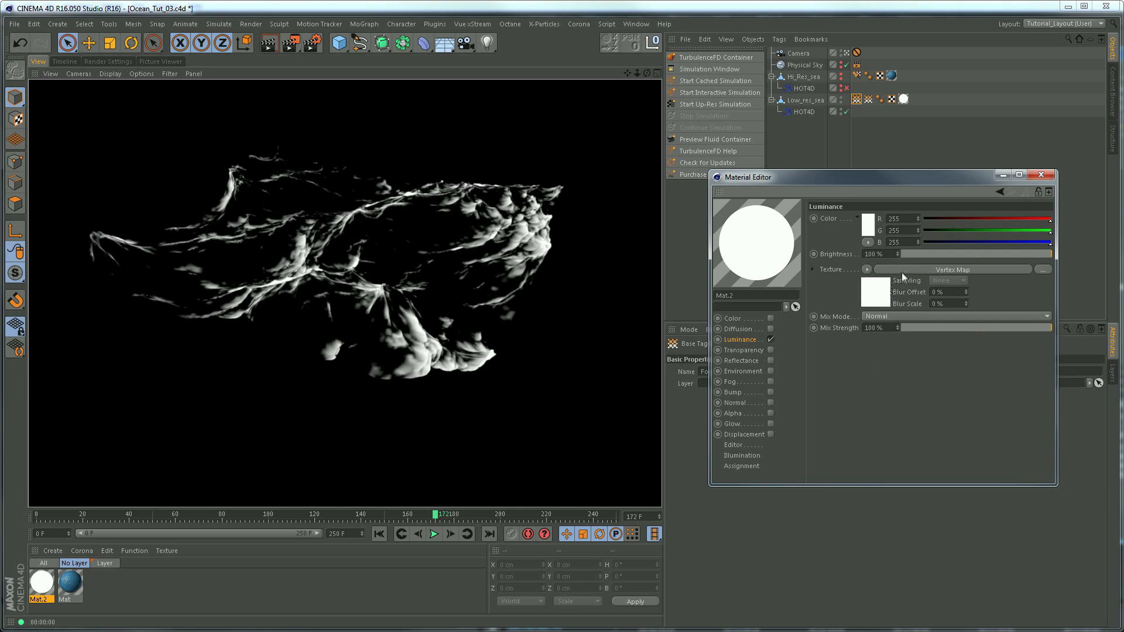
pyautogui.click(868, 270)
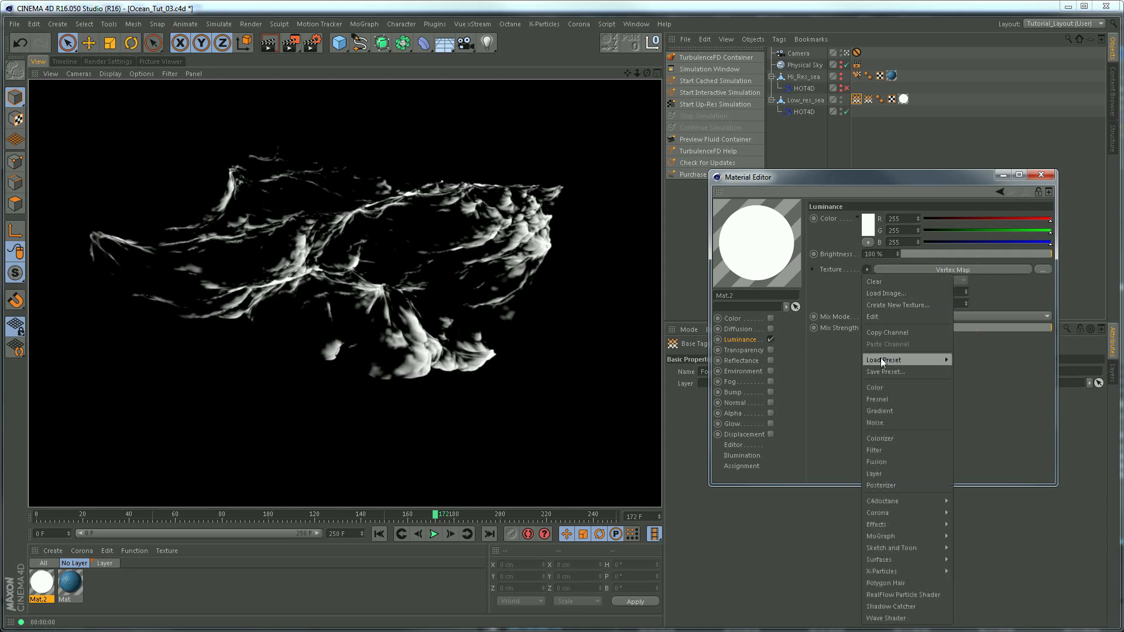
pyautogui.click(875, 473)
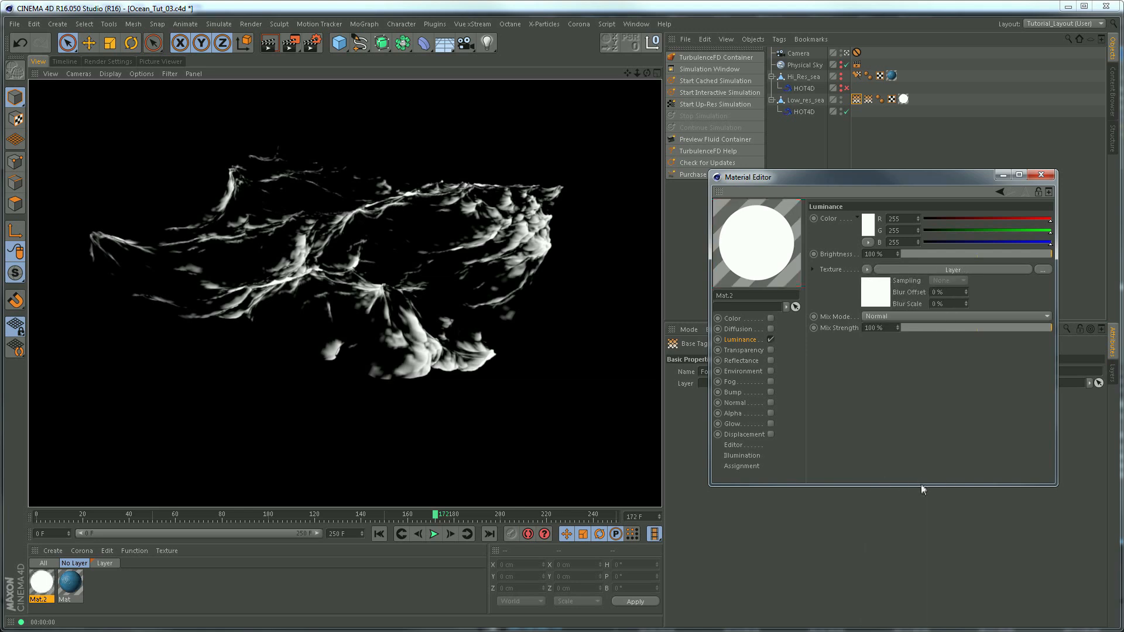
pyautogui.click(878, 294)
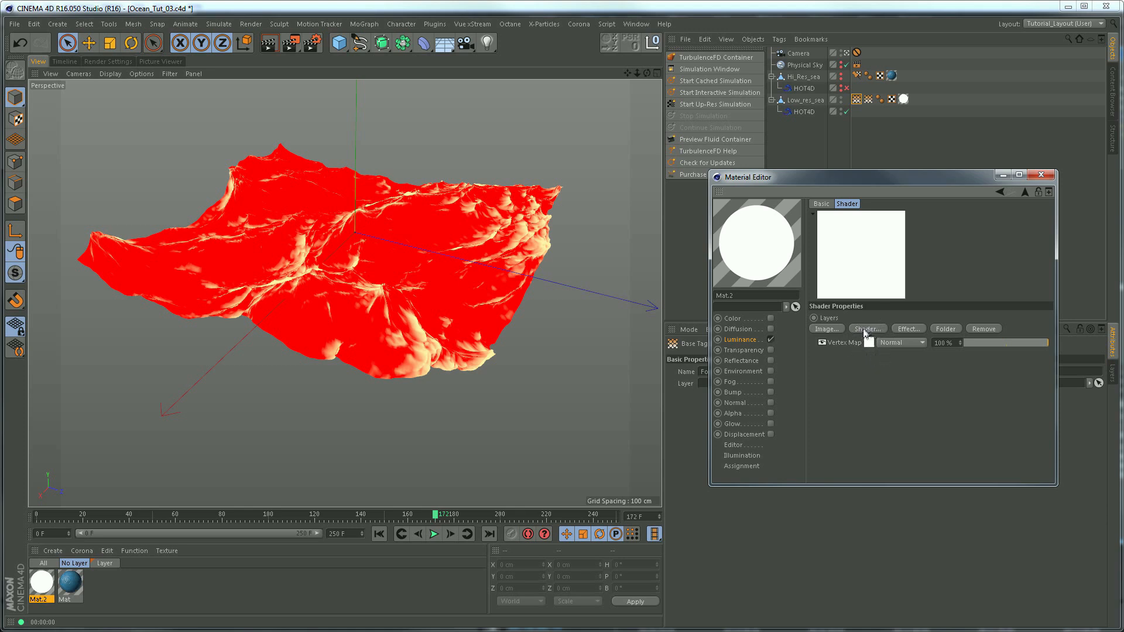
pyautogui.click(863, 331)
pyautogui.click(912, 444)
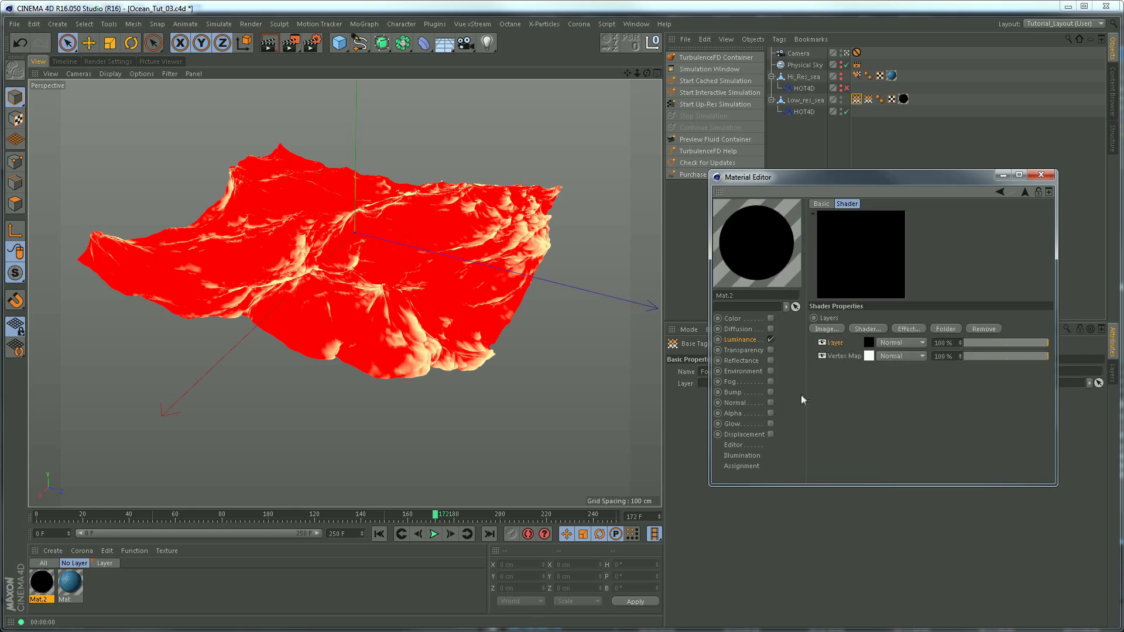
# Step: Add a Noise shader inside the nested layer and set its noise type to Hama
pyautogui.click(870, 344)
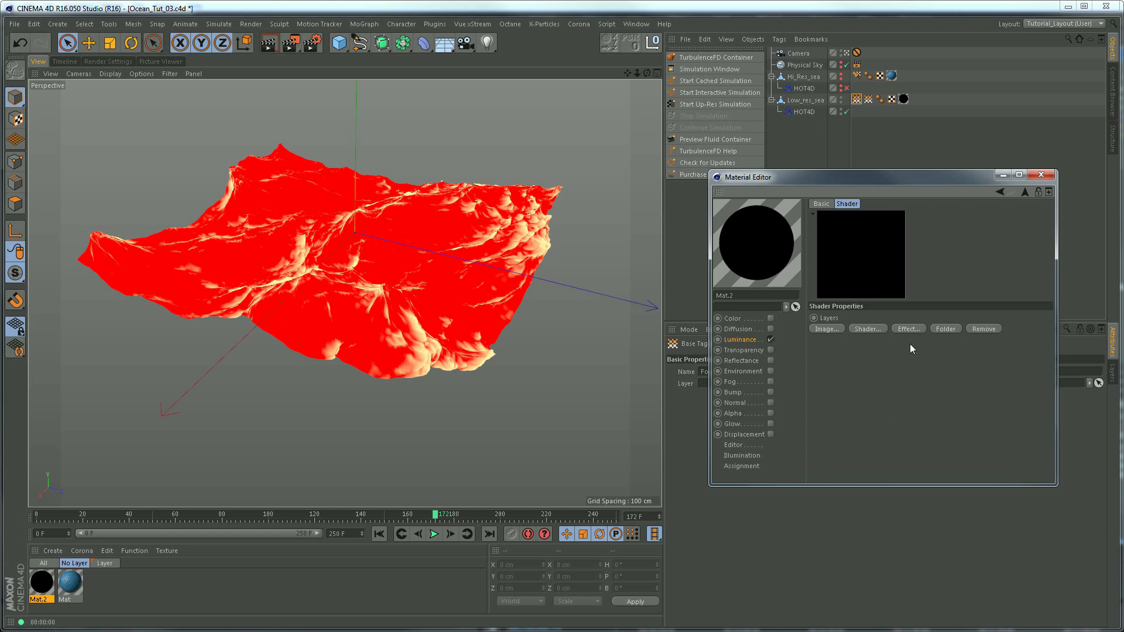
pyautogui.click(868, 329)
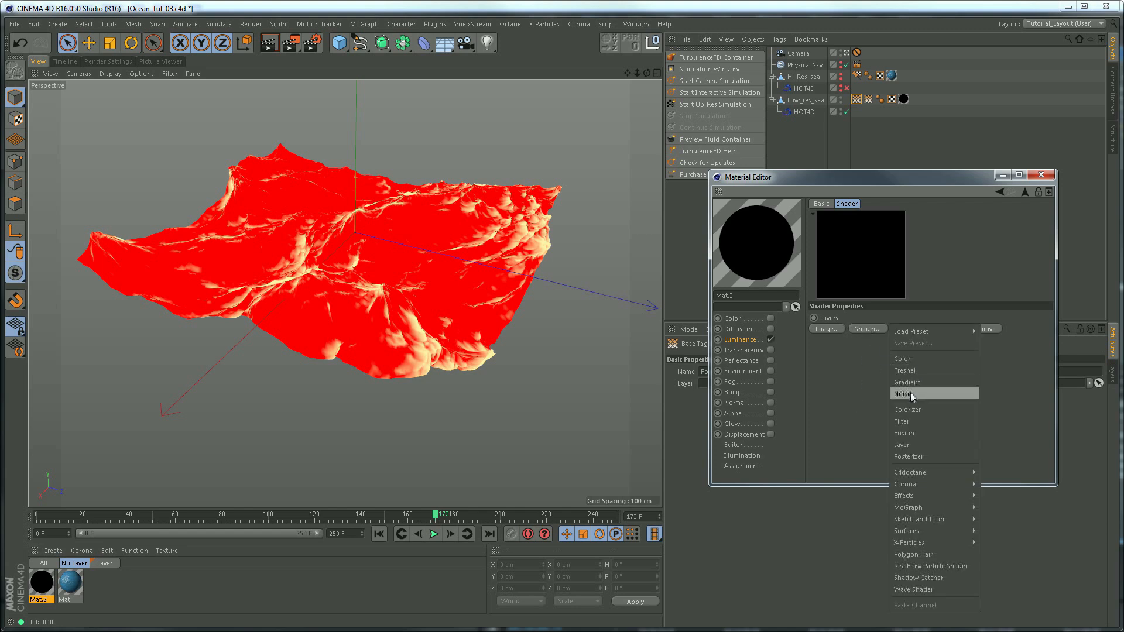
pyautogui.click(910, 393)
pyautogui.click(852, 343)
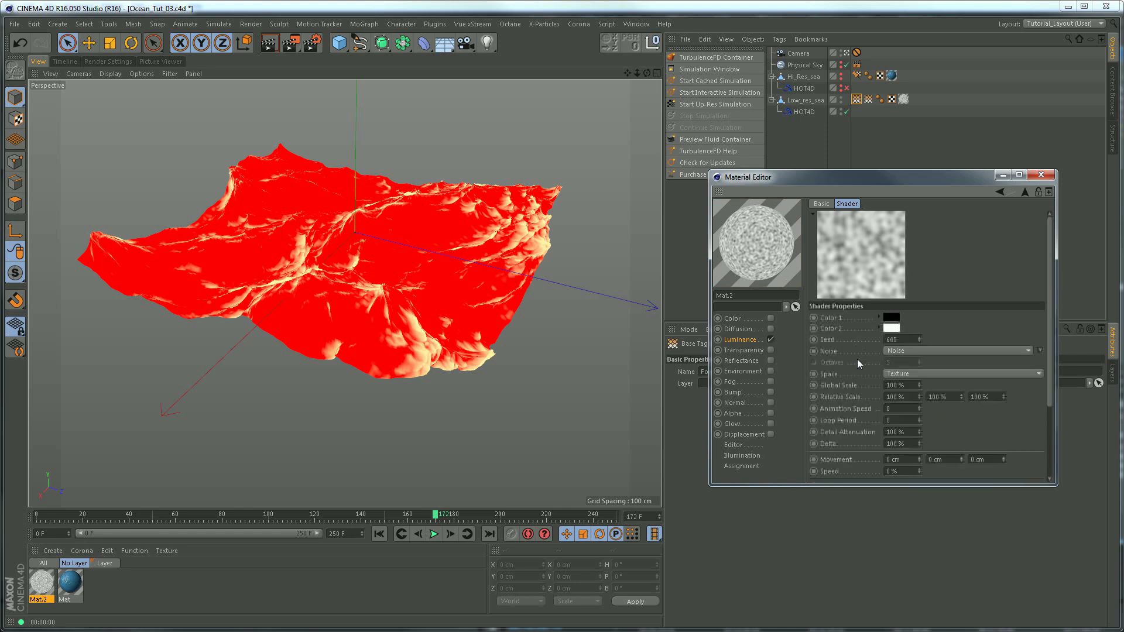
pyautogui.click(1040, 350)
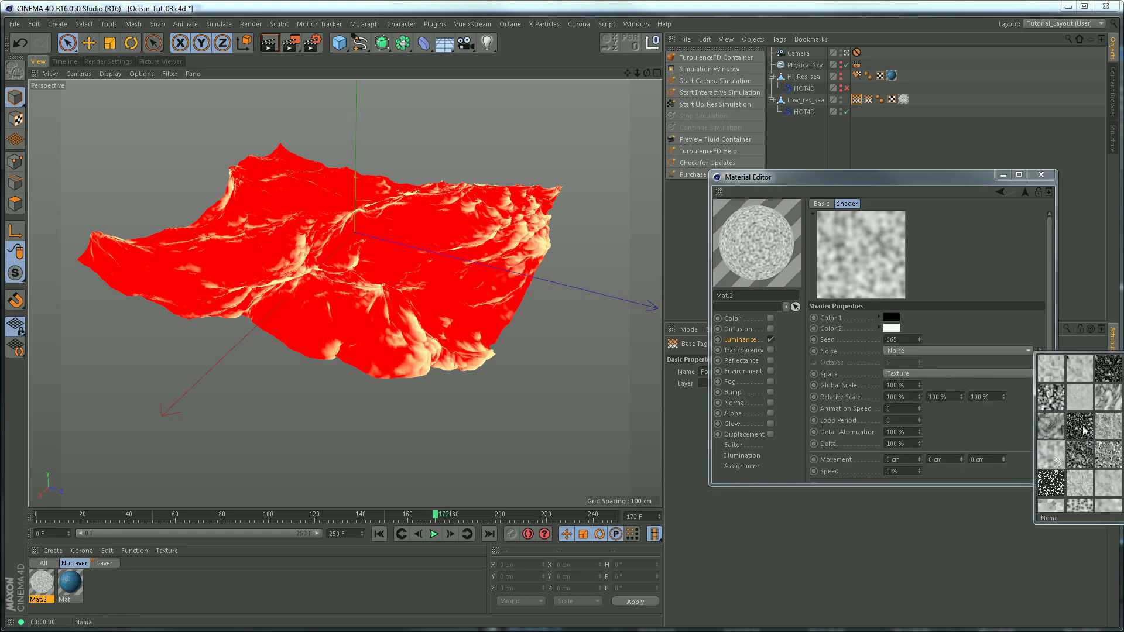
pyautogui.click(1054, 398)
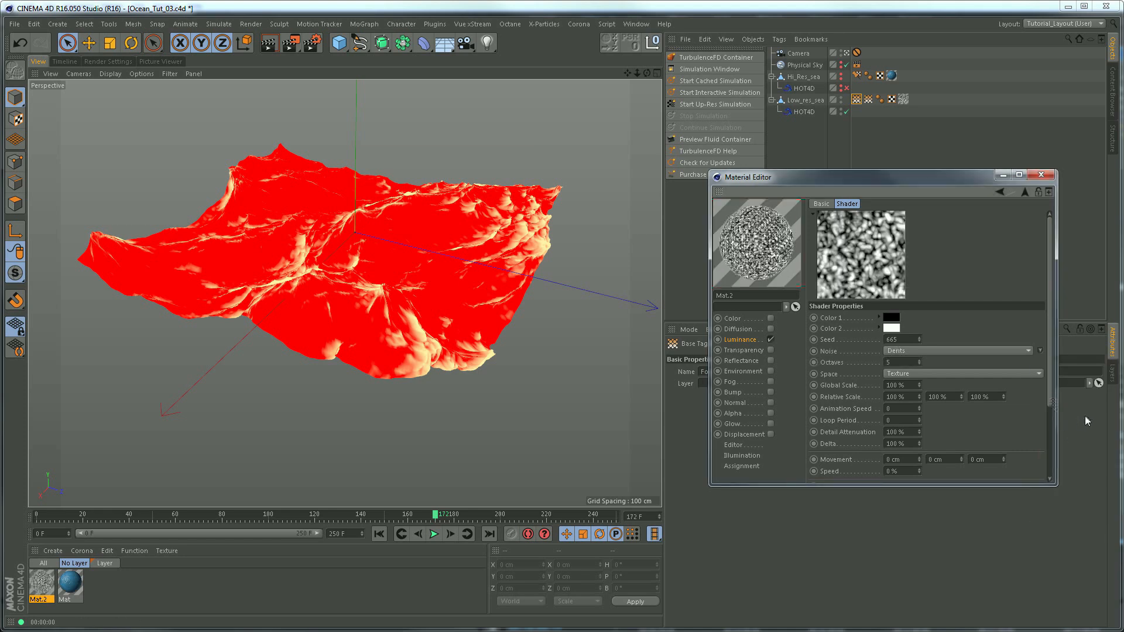
pyautogui.click(1040, 350)
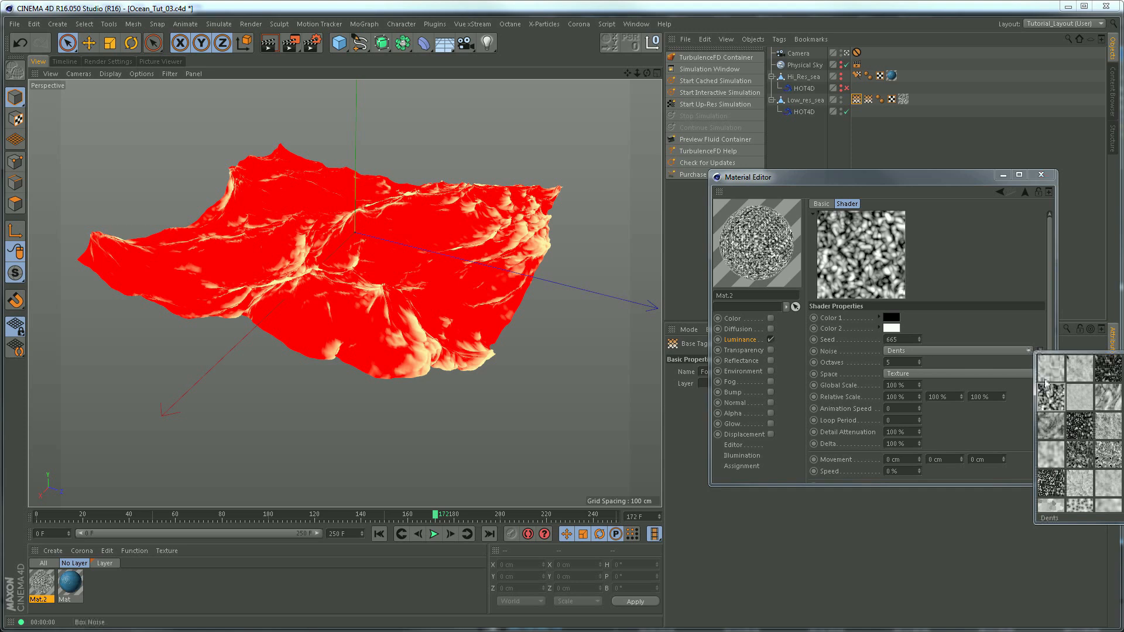
pyautogui.click(1083, 426)
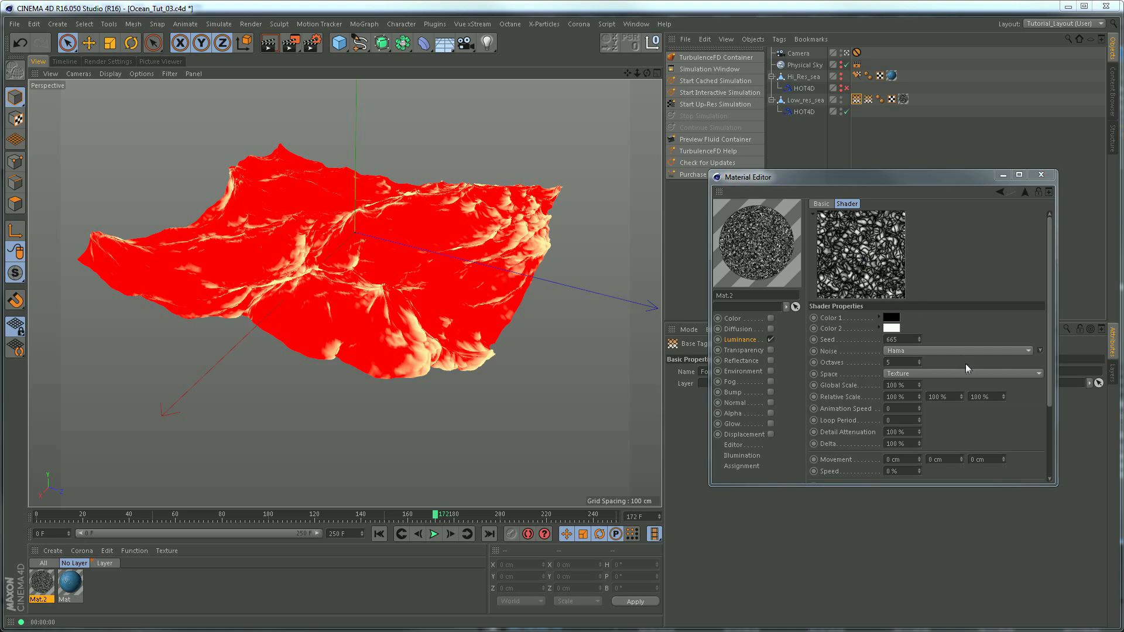
# Step: Increase the contrast of the Hama noise, return to the nested layer, and render the noise on the ocean
pyautogui.moveTo(1051, 397); pyautogui.dragTo(959, 465)
pyautogui.moveTo(1051, 414); pyautogui.dragTo(1052, 346)
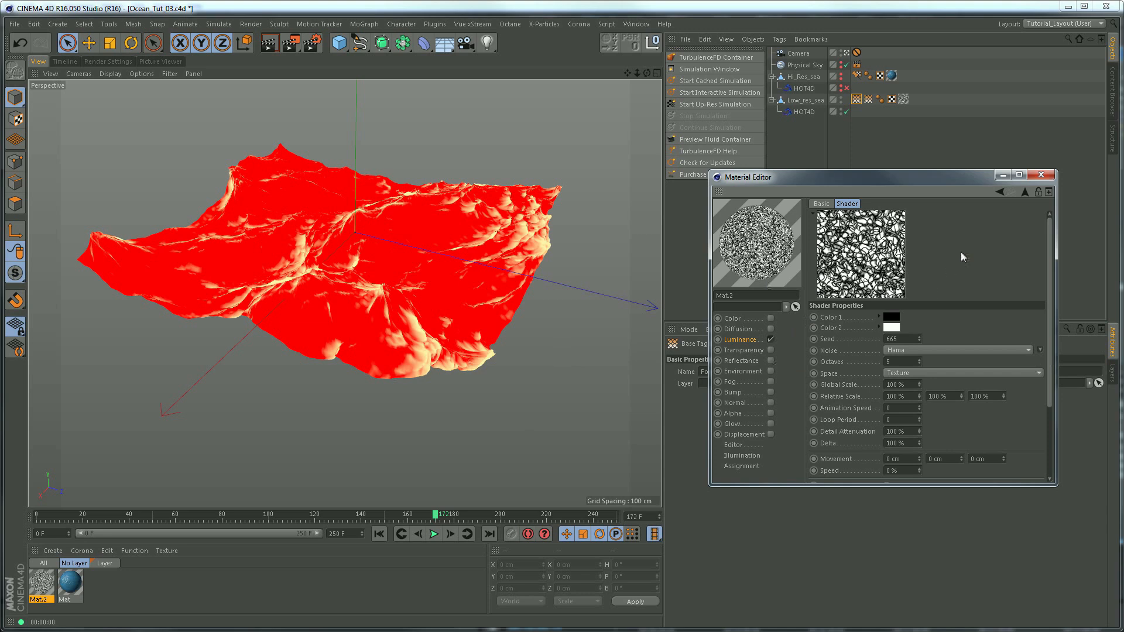
pyautogui.click(999, 192)
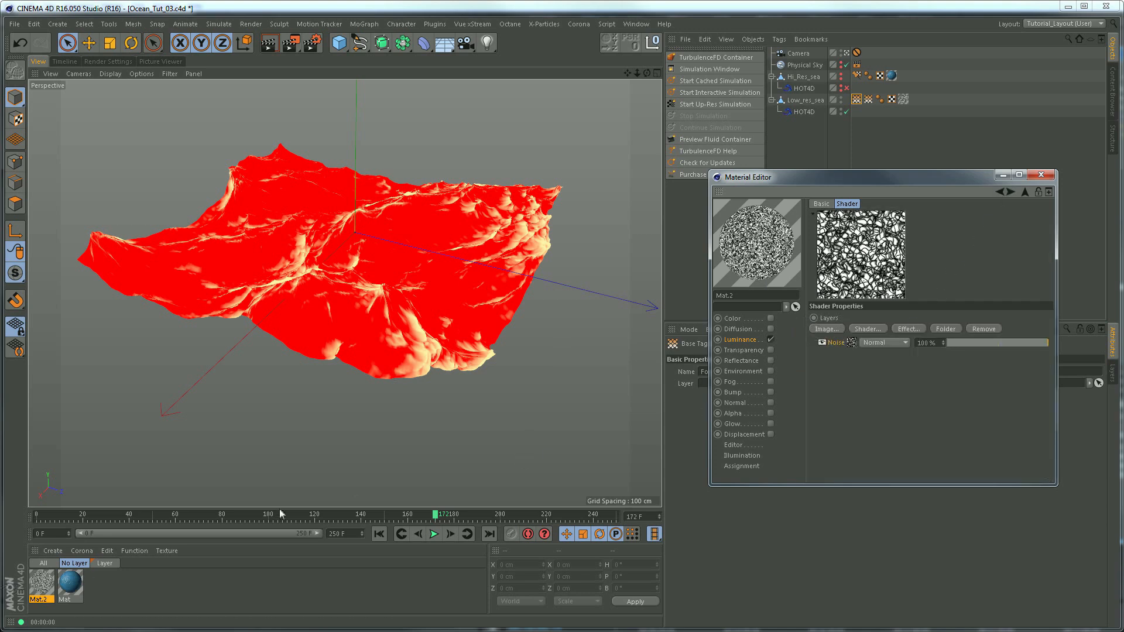
pyautogui.click(269, 42)
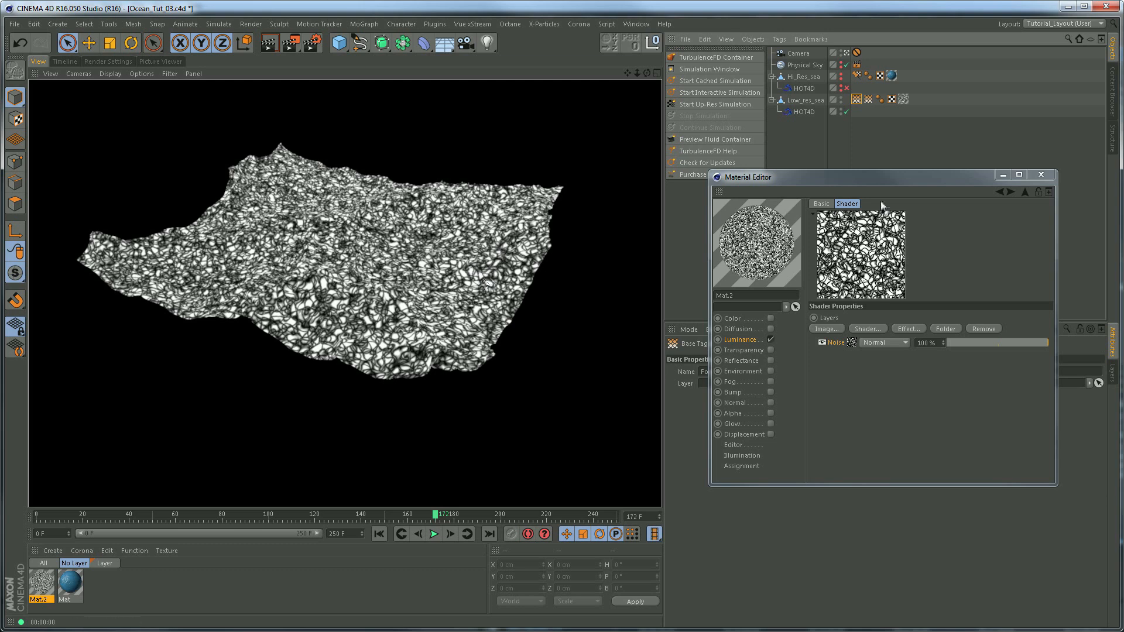
# Step: Set the Vertex Map layer's blend mode to Layer Mask and render the masked noise in the viewport
pyautogui.click(1000, 193)
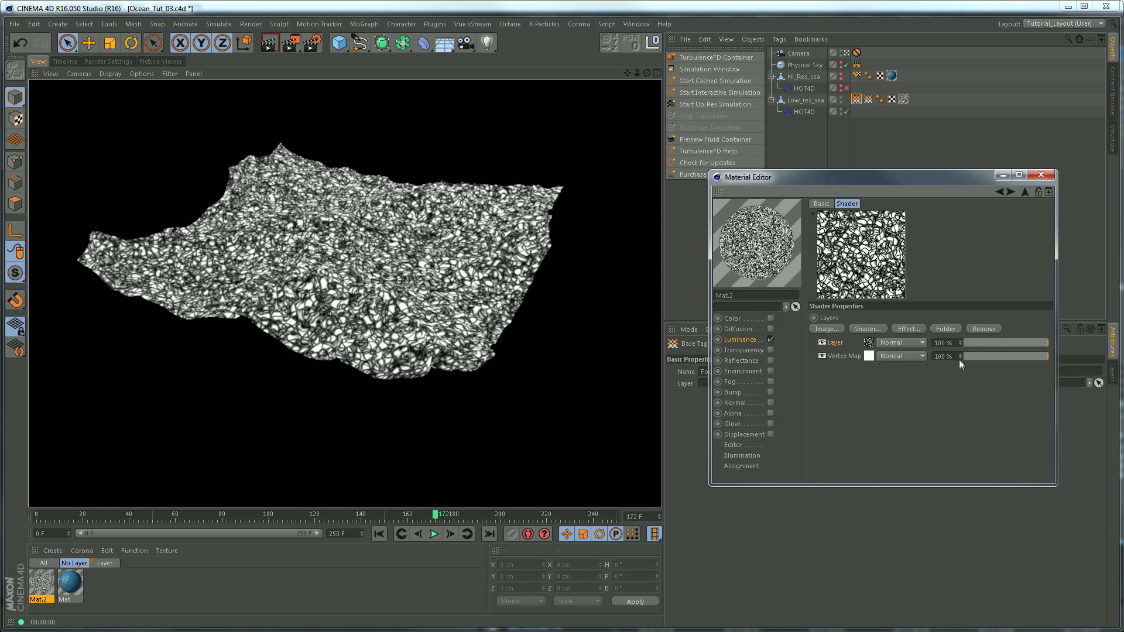
pyautogui.click(912, 356)
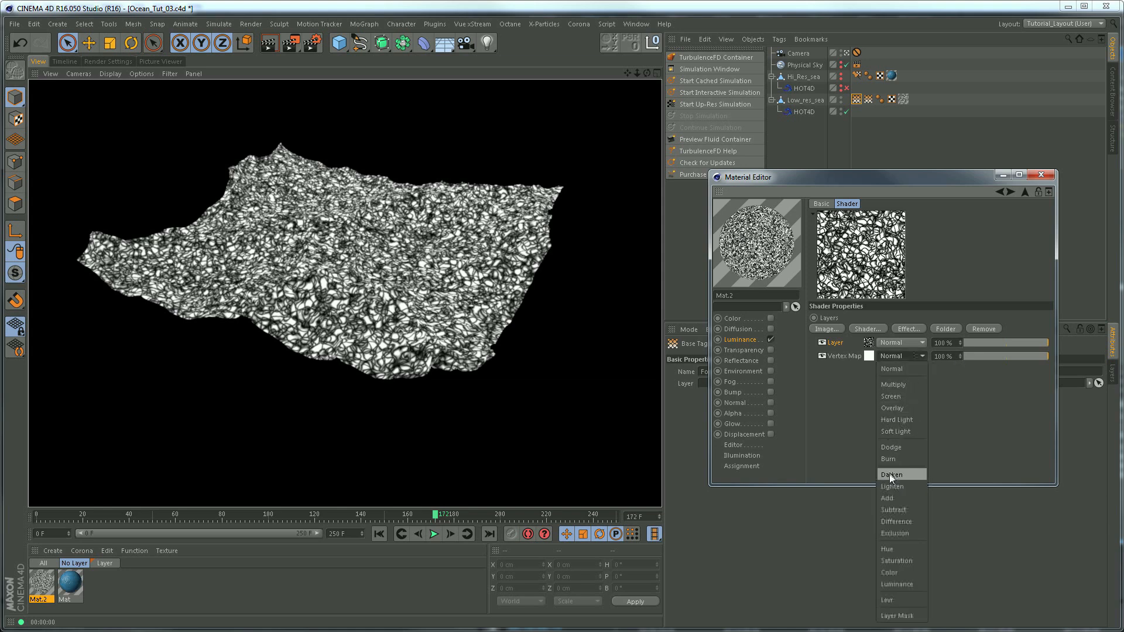
pyautogui.click(903, 616)
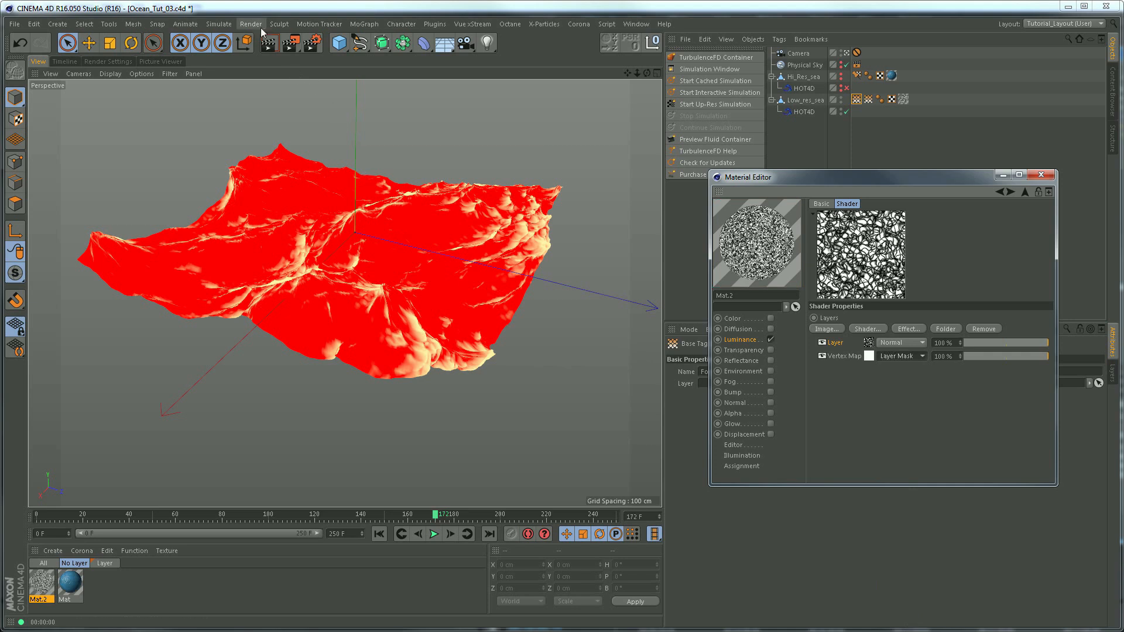
pyautogui.click(269, 43)
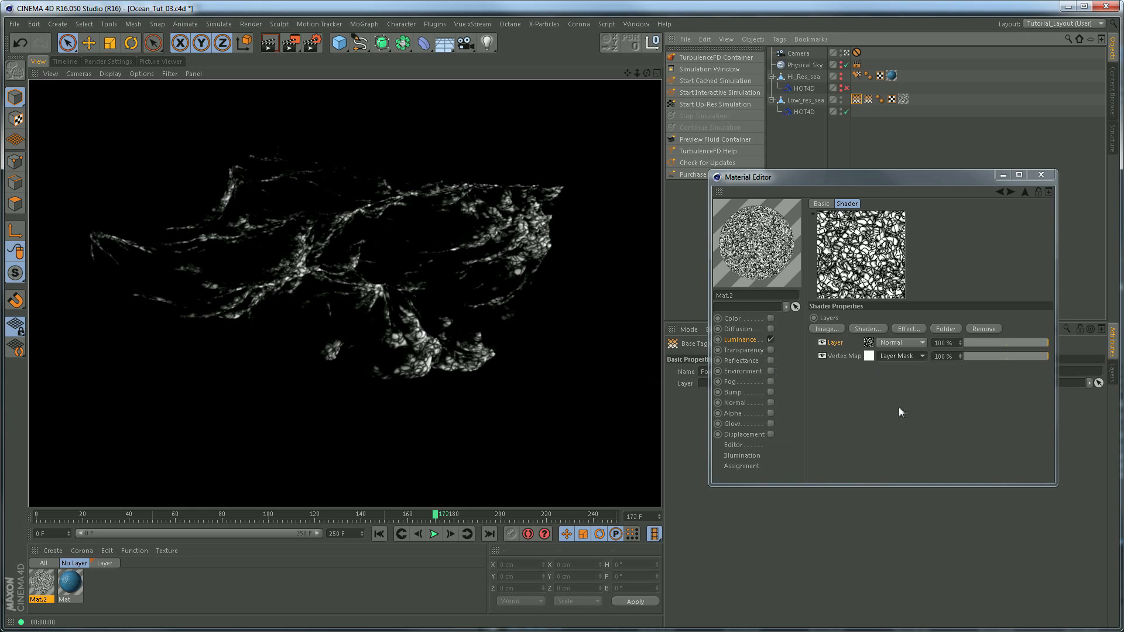
# Step: Add a second Noise shader inside the nested layer and set its global scale to 10%
pyautogui.click(870, 344)
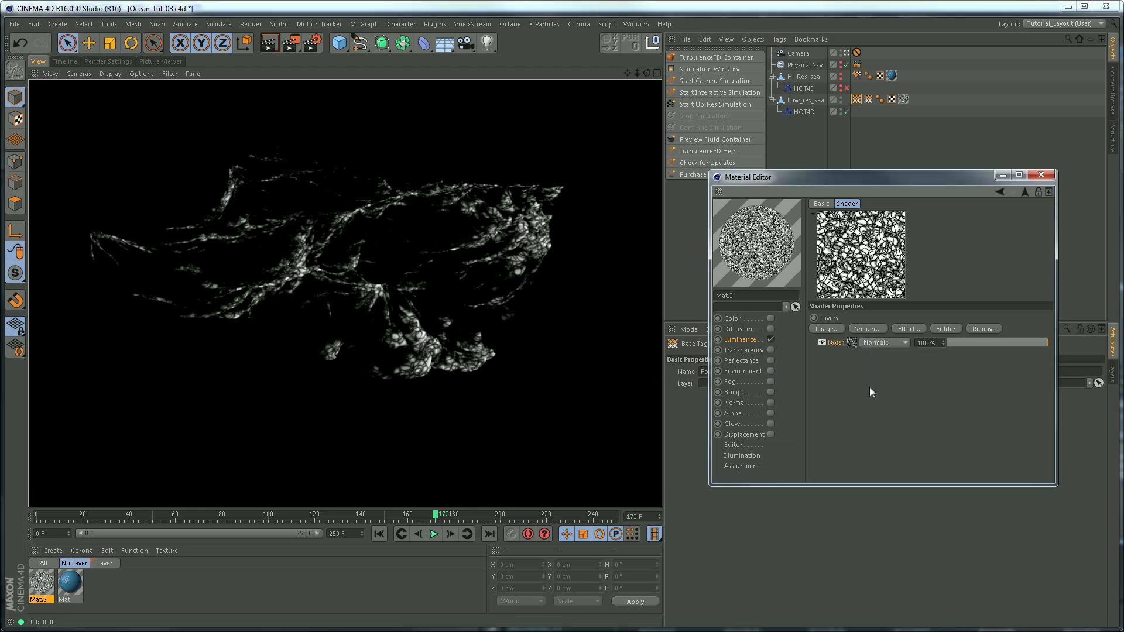
pyautogui.click(864, 331)
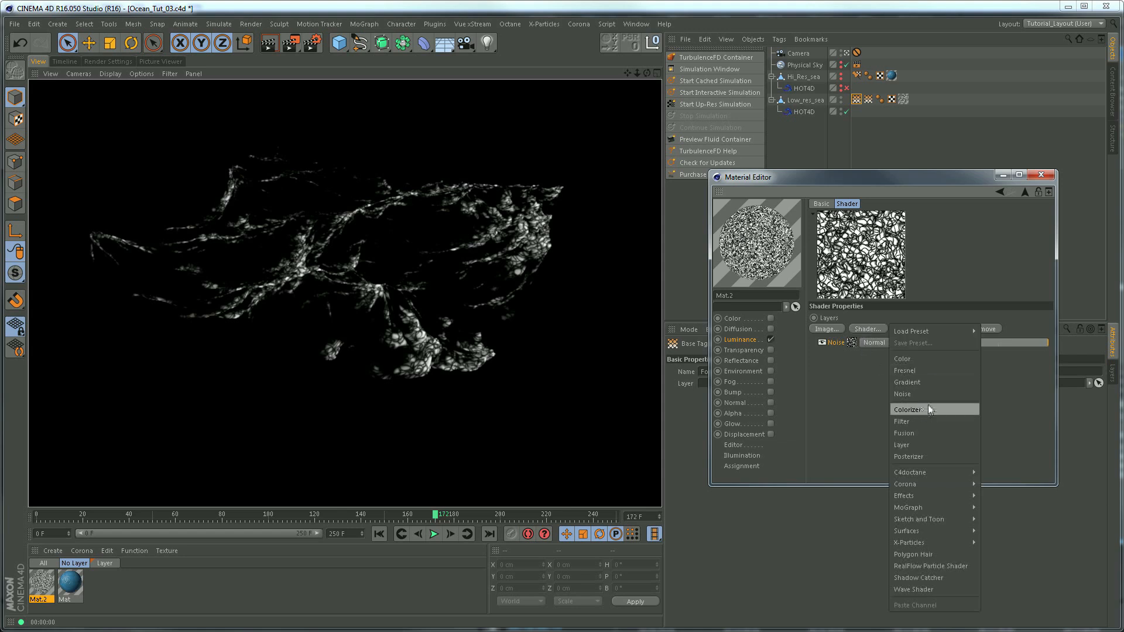
pyautogui.click(909, 393)
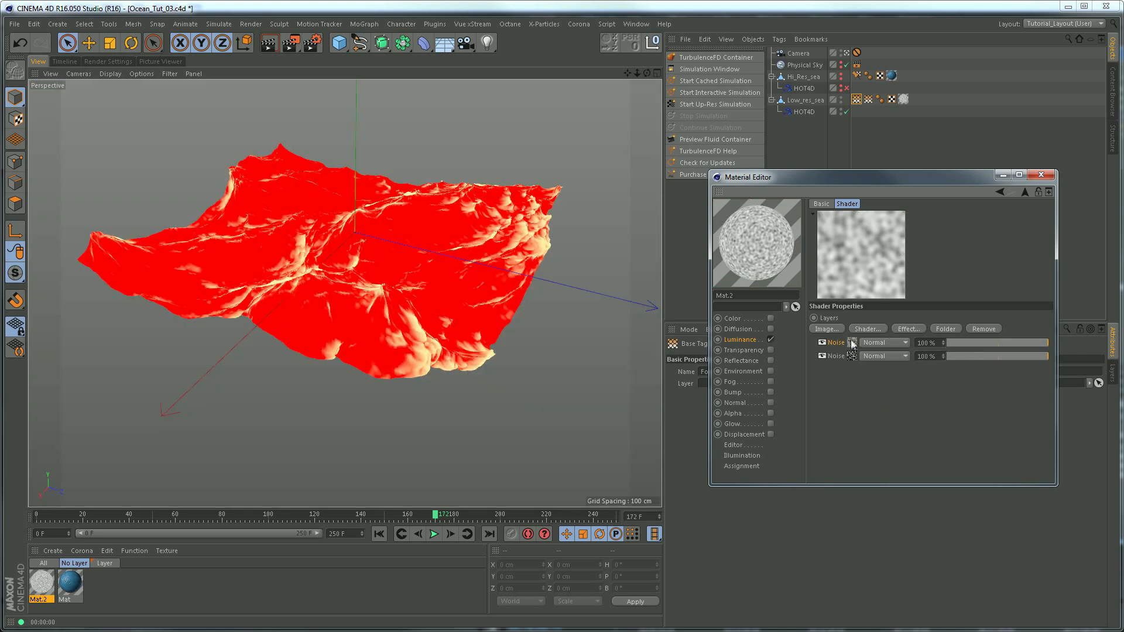
pyautogui.click(700, 463)
pyautogui.click(852, 344)
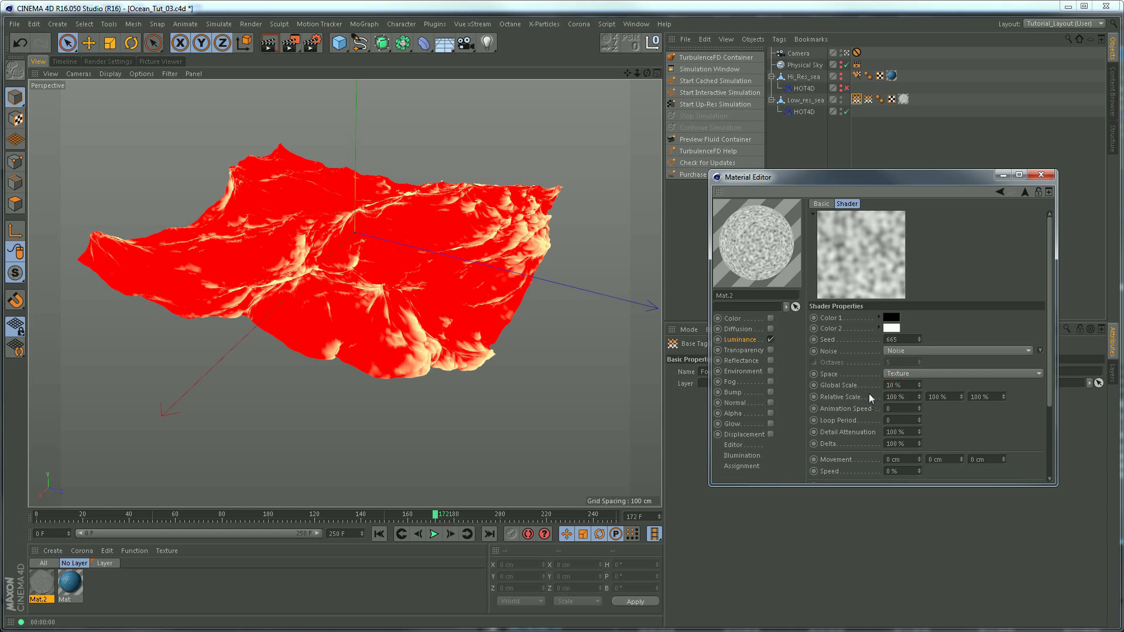
pyautogui.press('Return')
# Step: Set the new noise's low clip to 33% and high clip to 69%, and preview it in an interactive render region
pyautogui.moveTo(1051, 396); pyautogui.dragTo(1049, 457)
pyautogui.moveTo(949, 427); pyautogui.dragTo(1006, 436)
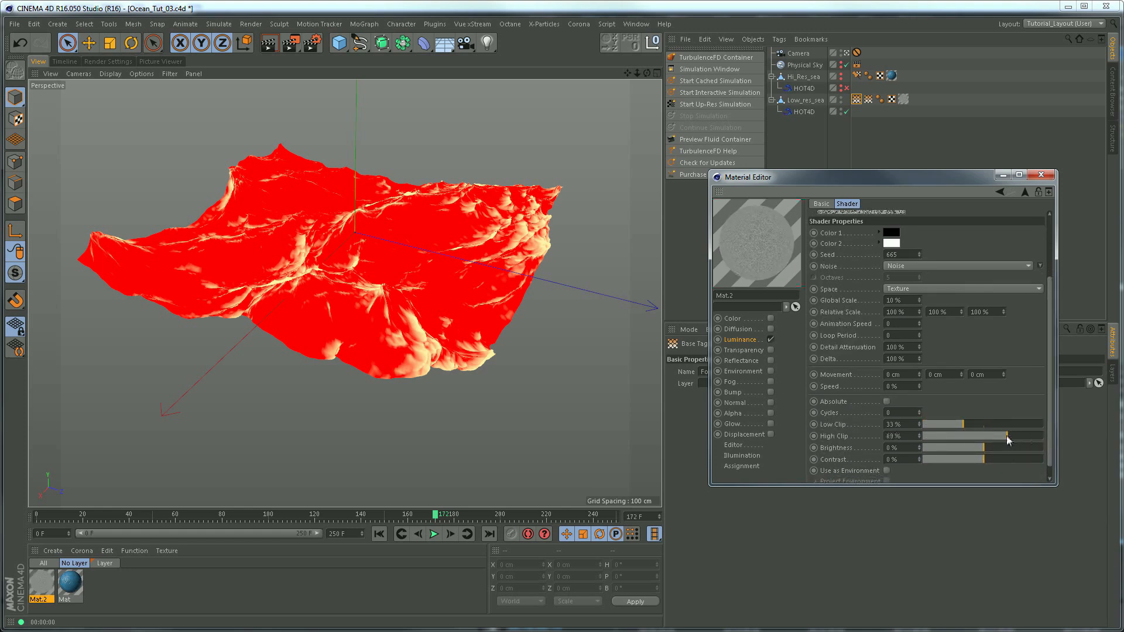
pyautogui.moveTo(1051, 369); pyautogui.dragTo(1046, 309)
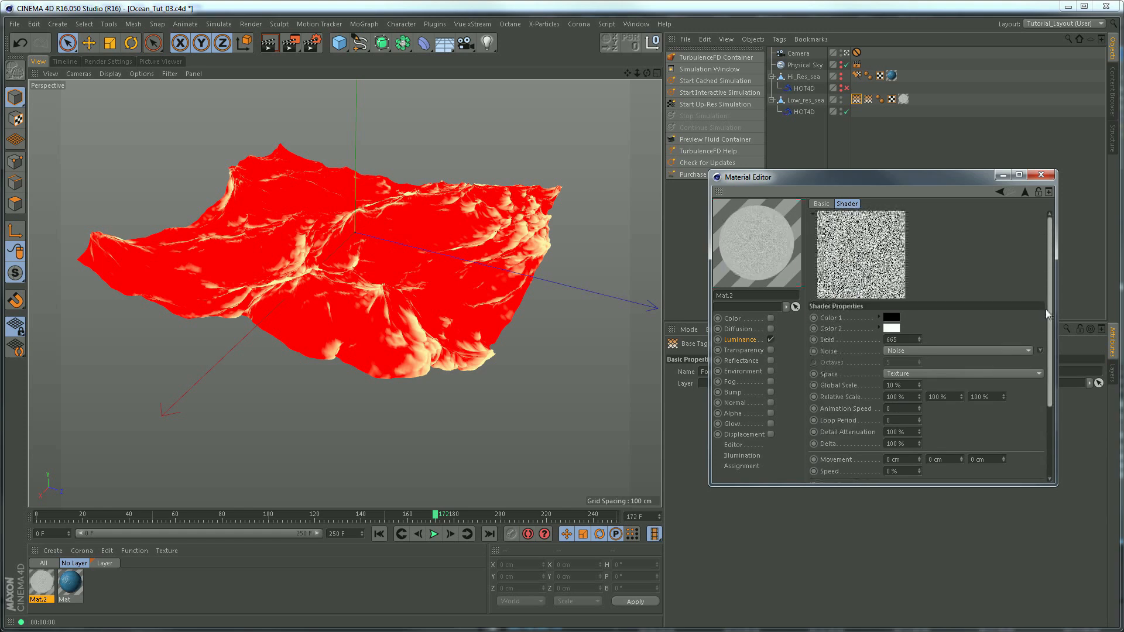
pyautogui.click(999, 192)
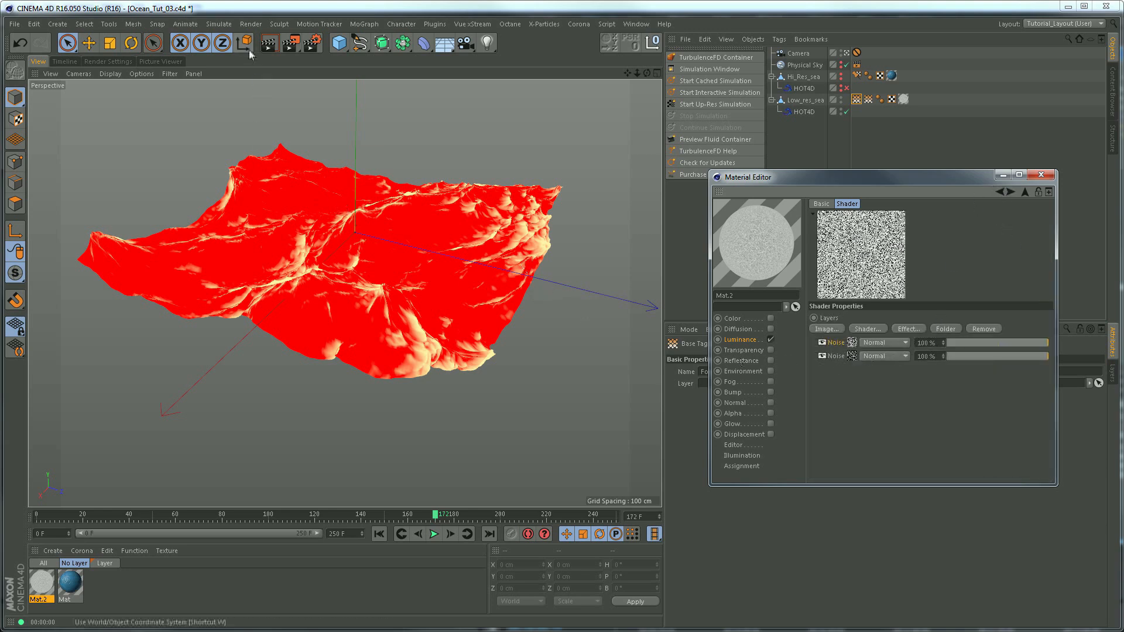
pyautogui.moveTo(291, 42); pyautogui.dragTo(327, 219)
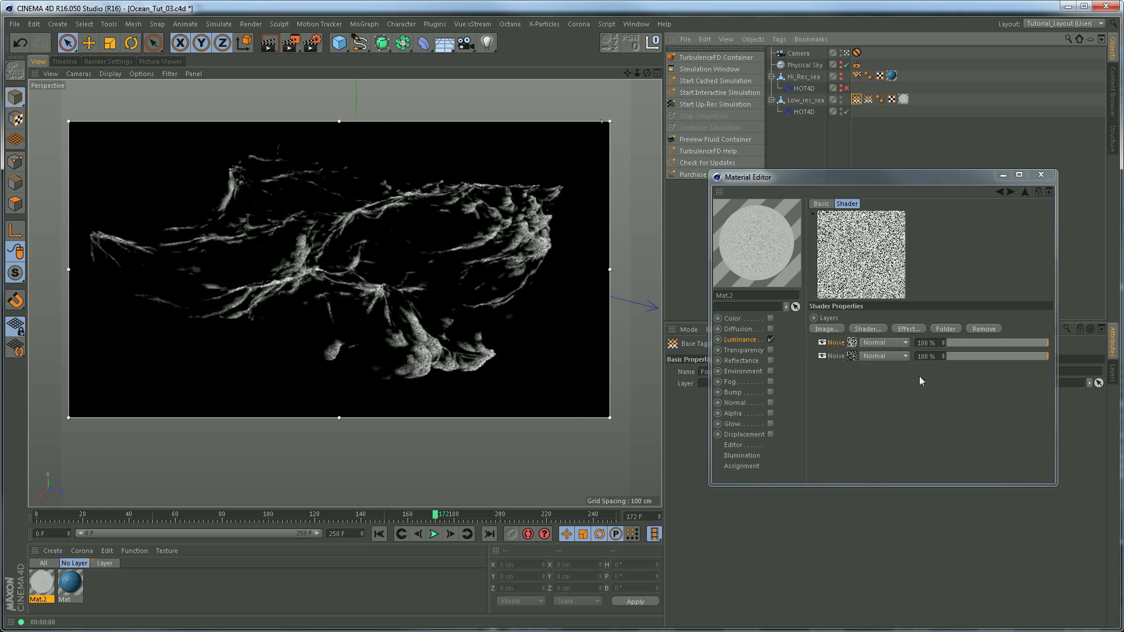
# Step: Blend the second noise in Screen mode at 26% strength and play the animation on to frame 195
pyautogui.click(872, 342)
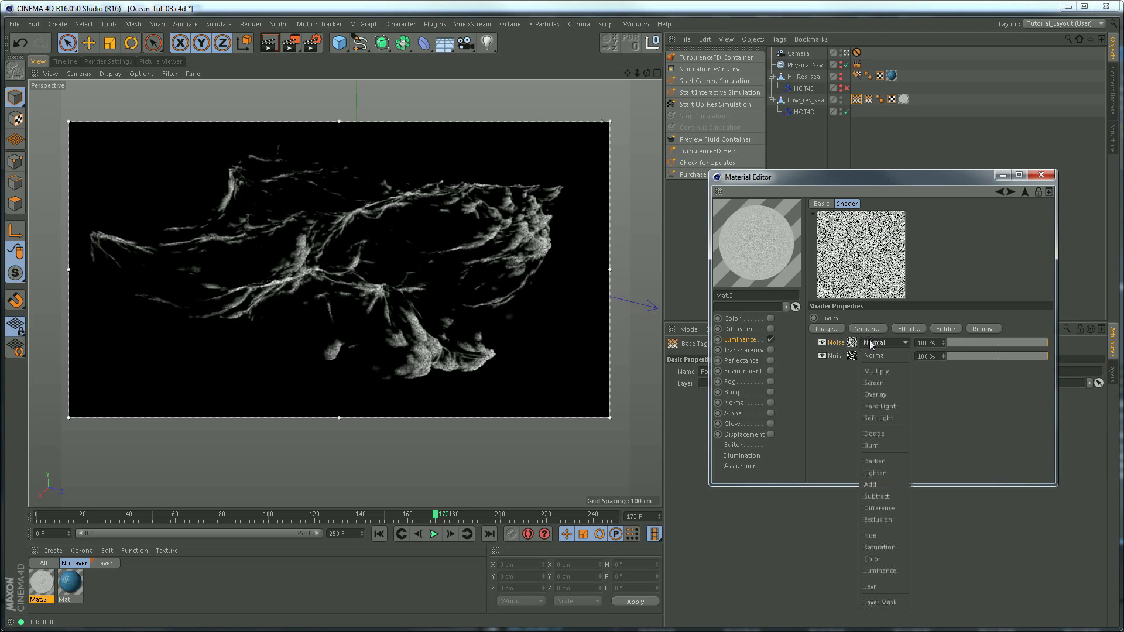
pyautogui.click(881, 381)
pyautogui.moveTo(1045, 344); pyautogui.dragTo(988, 345)
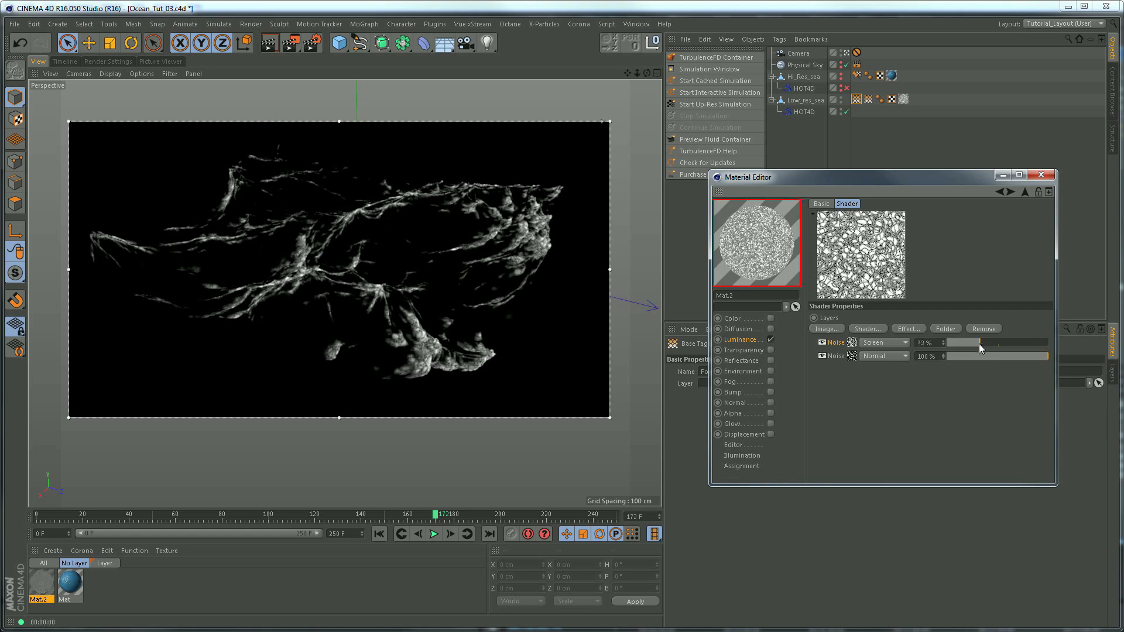
pyautogui.moveTo(988, 347); pyautogui.dragTo(979, 349)
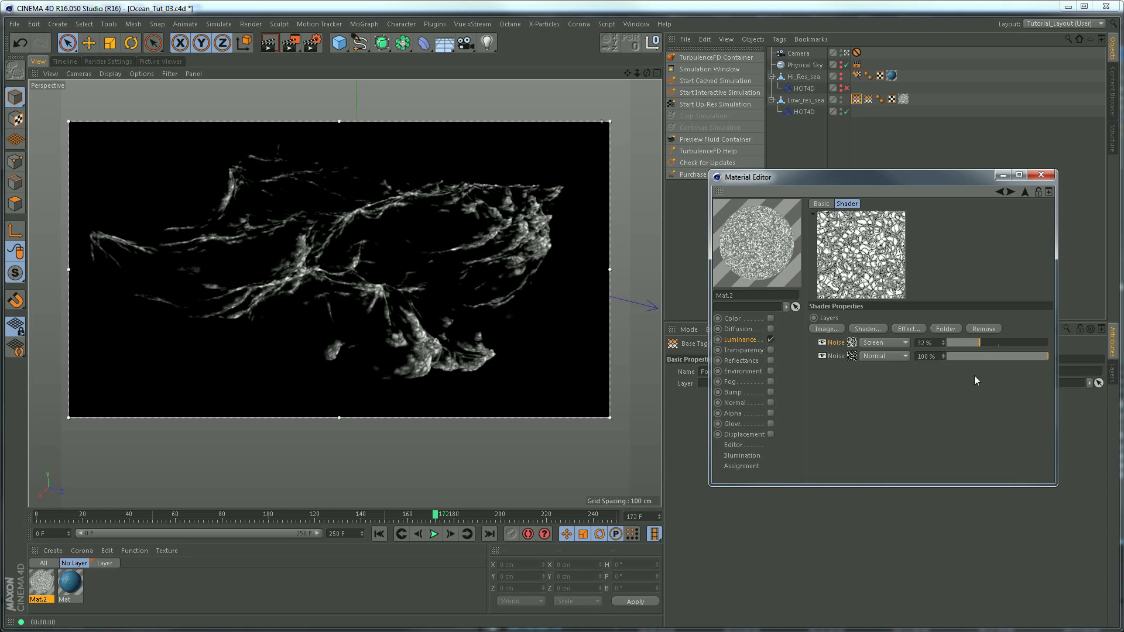
pyautogui.moveTo(980, 349); pyautogui.dragTo(974, 349)
pyautogui.click(434, 533)
pyautogui.click(434, 534)
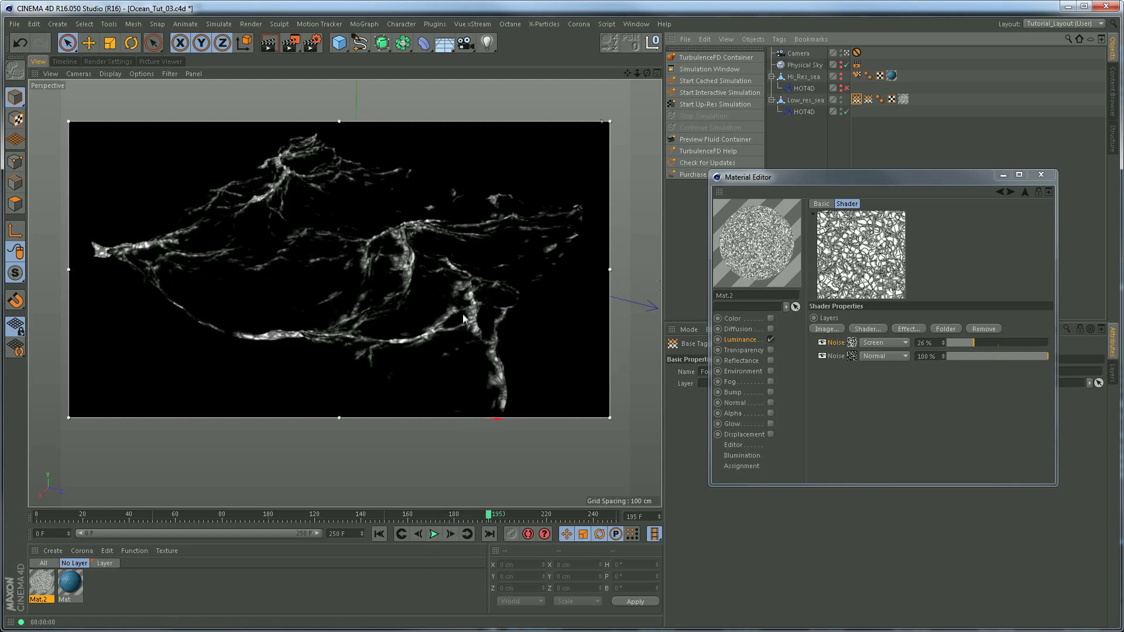
# Step: Add a third Noise shader to the nested layer and set its noise type to FBM
pyautogui.click(867, 327)
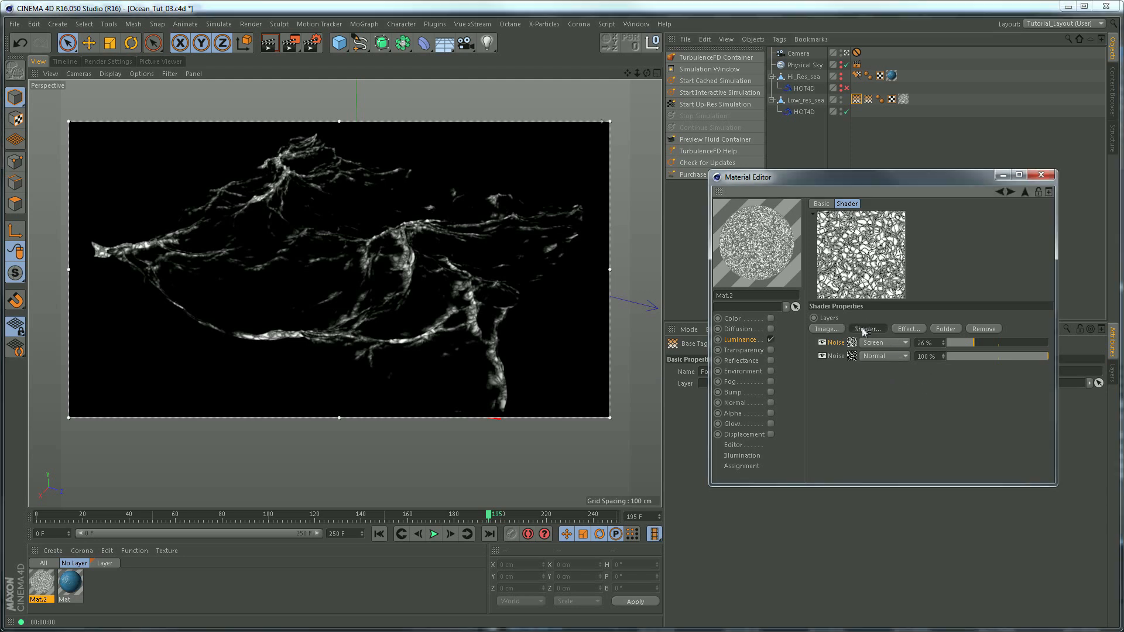
pyautogui.click(902, 393)
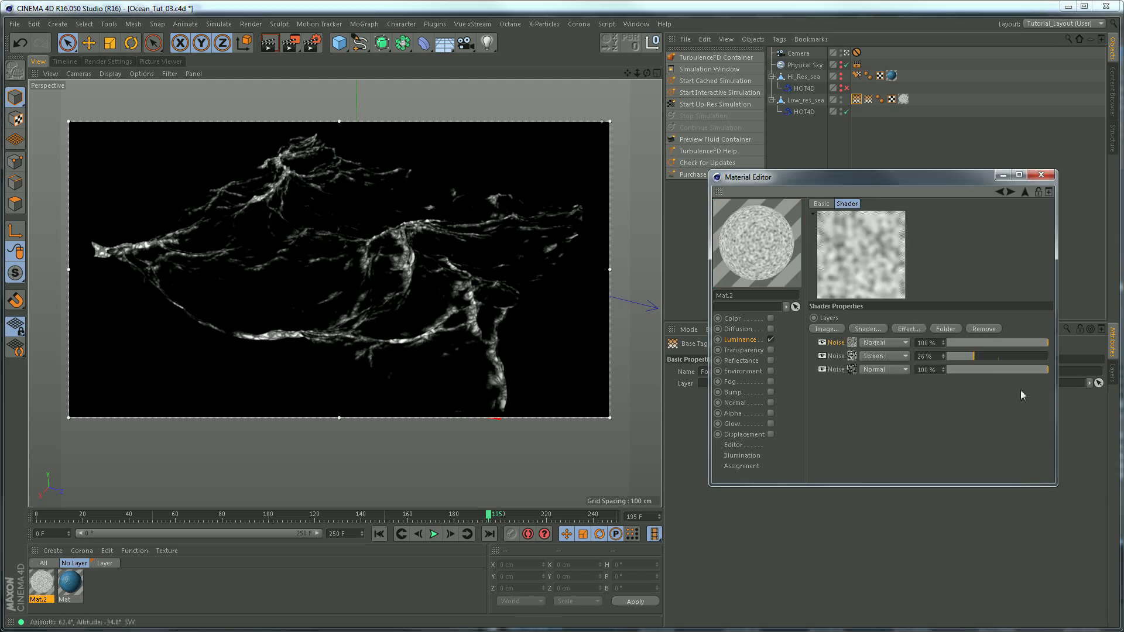
pyautogui.click(854, 343)
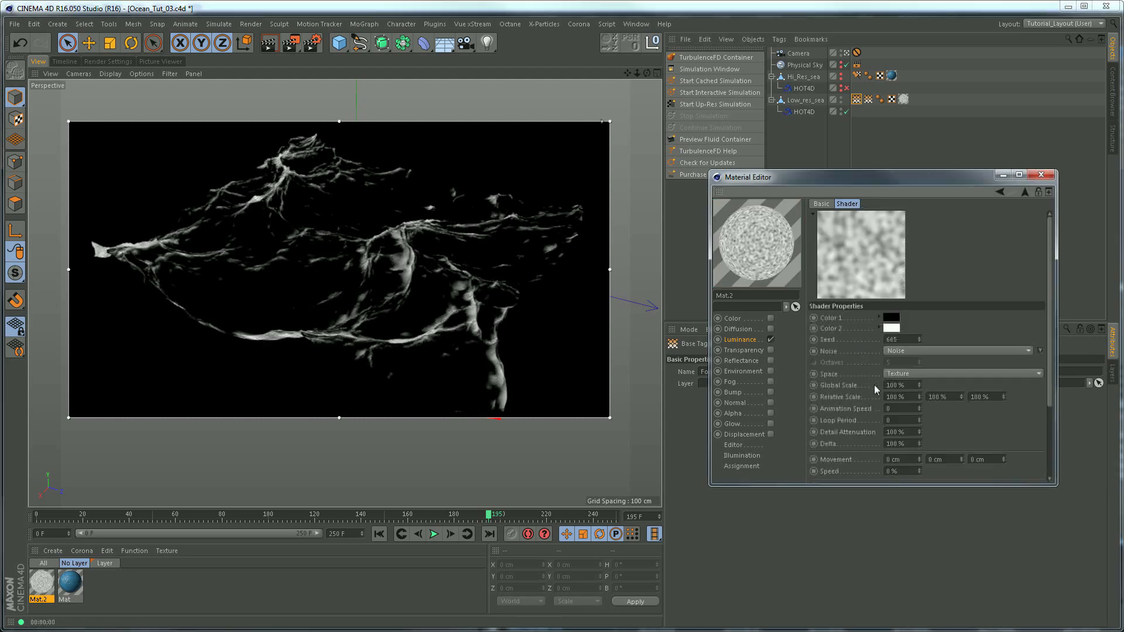
pyautogui.click(1036, 351)
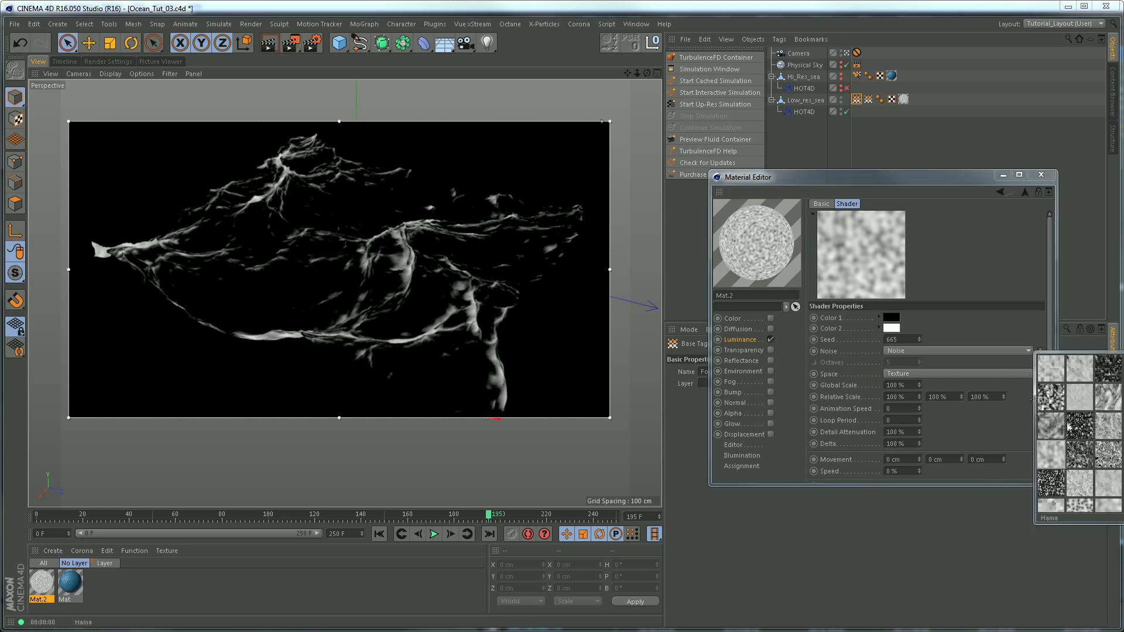
pyautogui.moveTo(958, 177); pyautogui.dragTo(764, 171)
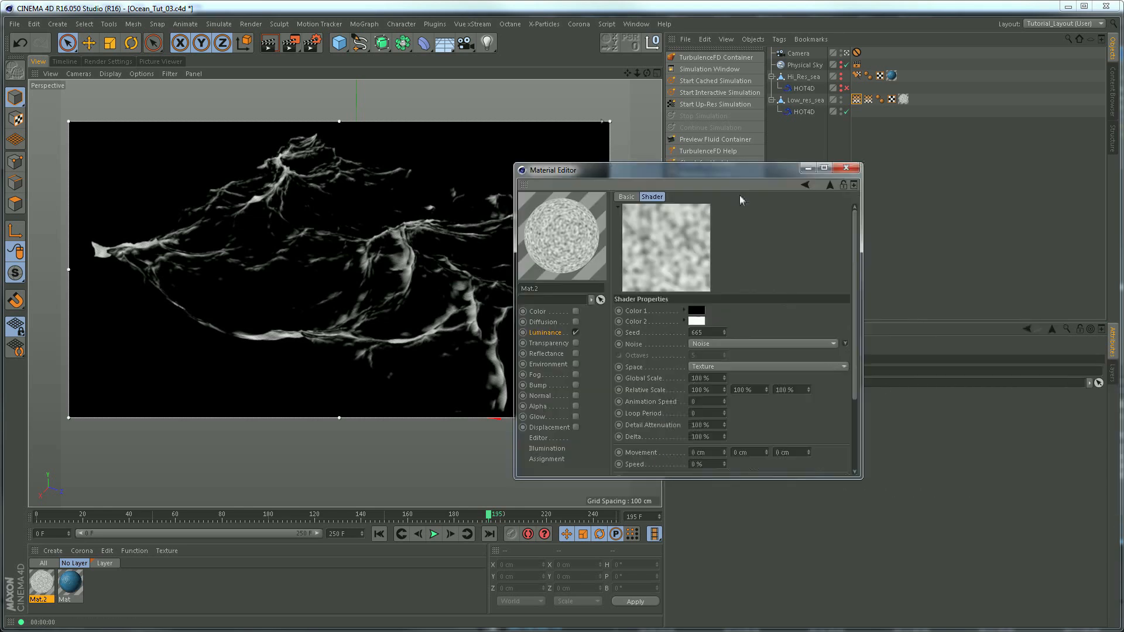
pyautogui.click(834, 345)
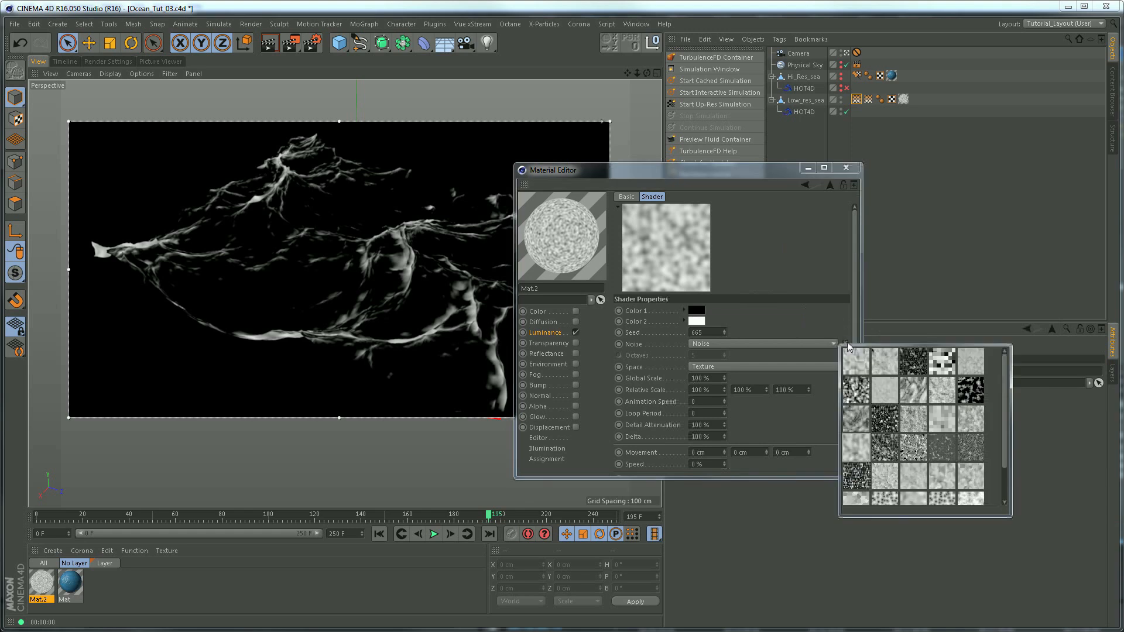
pyautogui.click(942, 392)
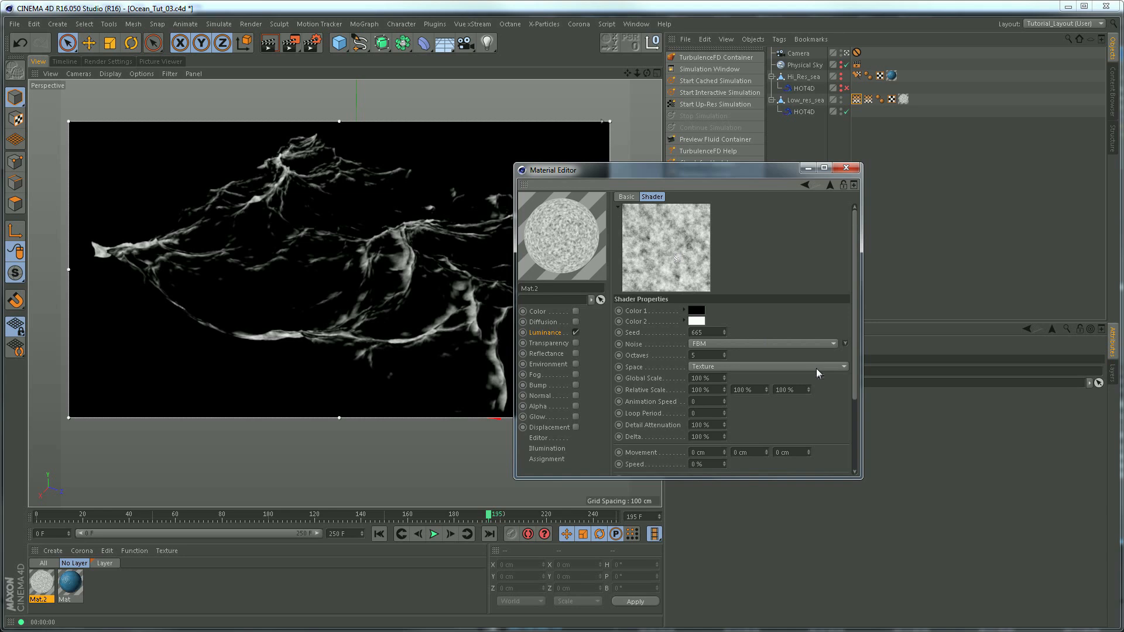
# Step: Set the FBM noise's low clip to 41% and high clip to 54%, and lower its brightness slightly
pyautogui.moveTo(858, 384); pyautogui.dragTo(859, 421)
pyautogui.moveTo(751, 425); pyautogui.dragTo(762, 425)
pyautogui.moveTo(832, 436); pyautogui.dragTo(785, 425)
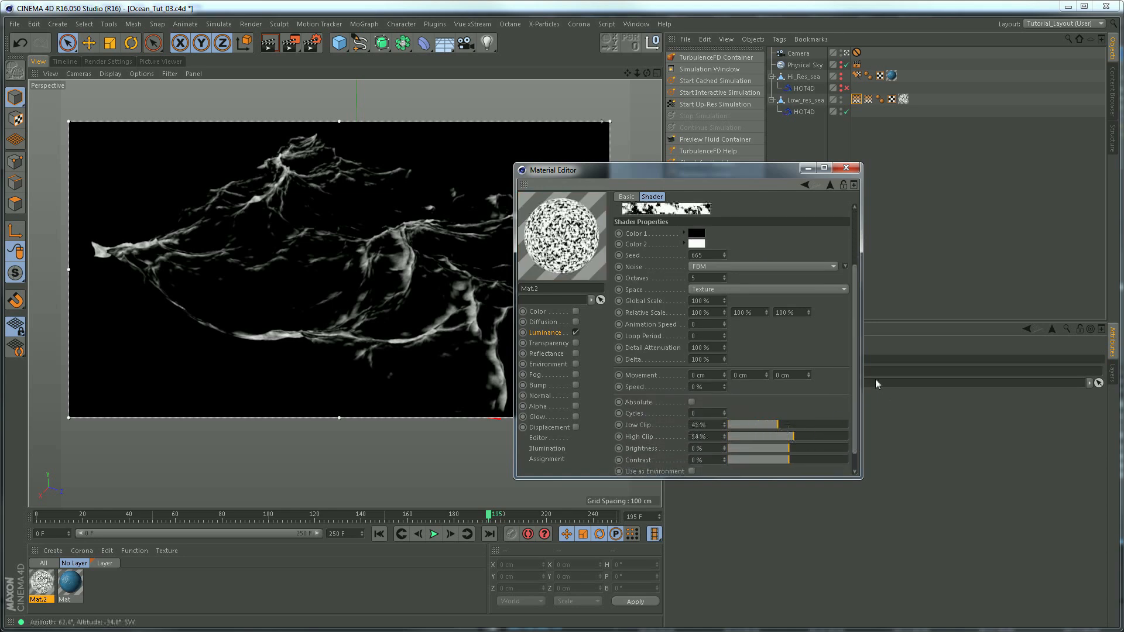
pyautogui.moveTo(855, 395)
pyautogui.mouseDown()
pyautogui.moveTo(857, 329)
pyautogui.moveTo(854, 401)
pyautogui.mouseUp()
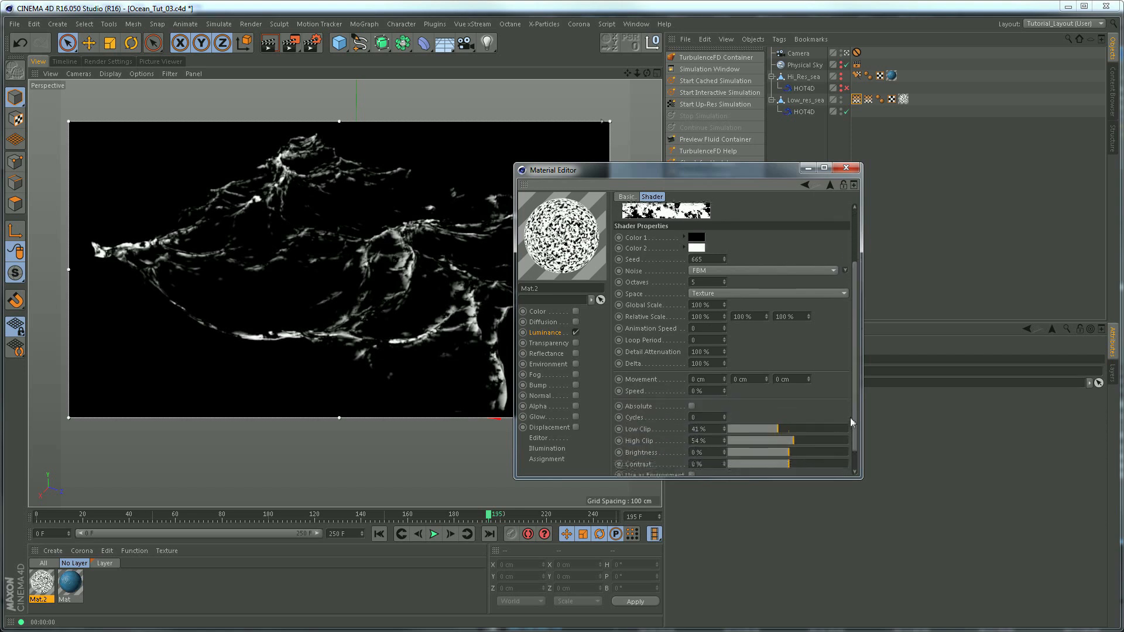
pyautogui.moveTo(789, 452); pyautogui.dragTo(775, 458)
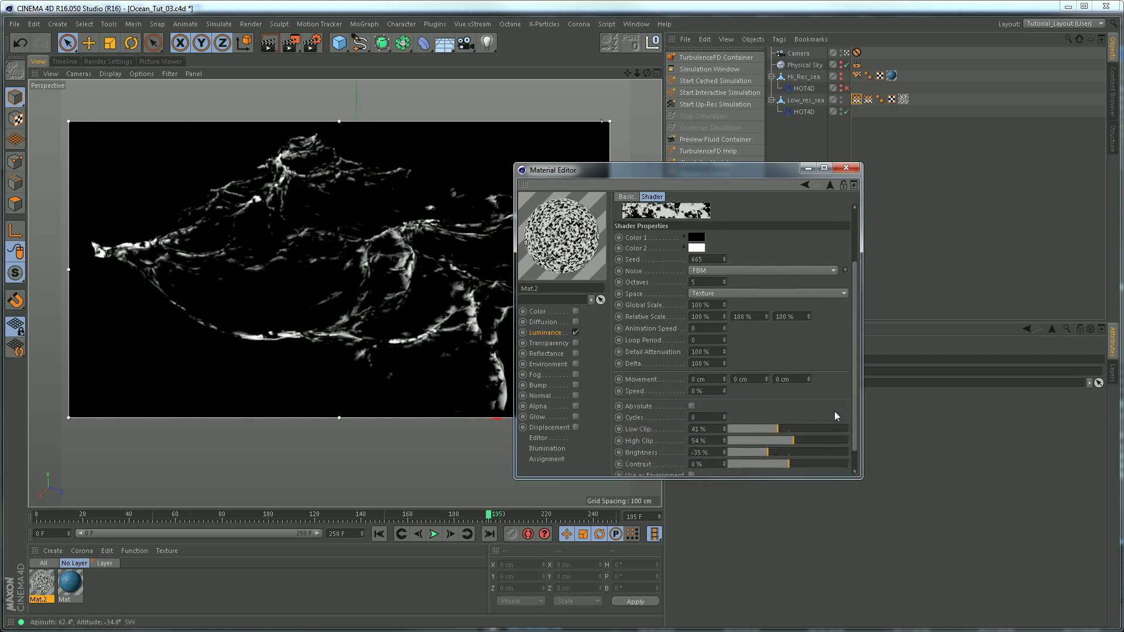
pyautogui.click(783, 452)
pyautogui.moveTo(854, 436); pyautogui.dragTo(859, 356)
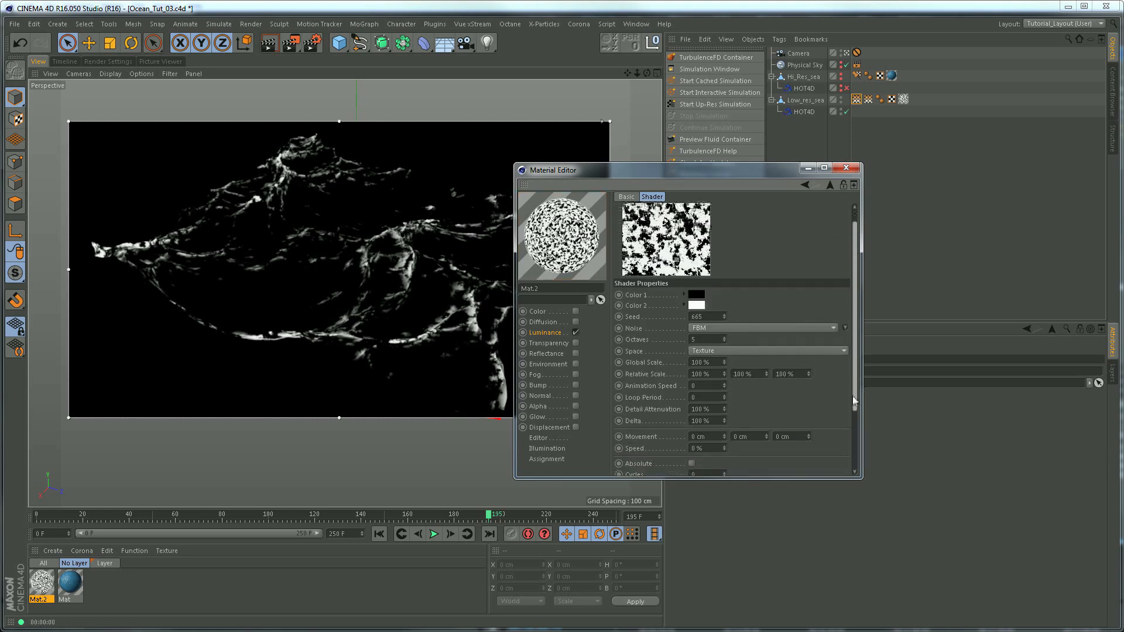
# Step: Blend the FBM noise in Multiply mode at 76% and set the Screen noise's strength to 43%
pyautogui.click(806, 185)
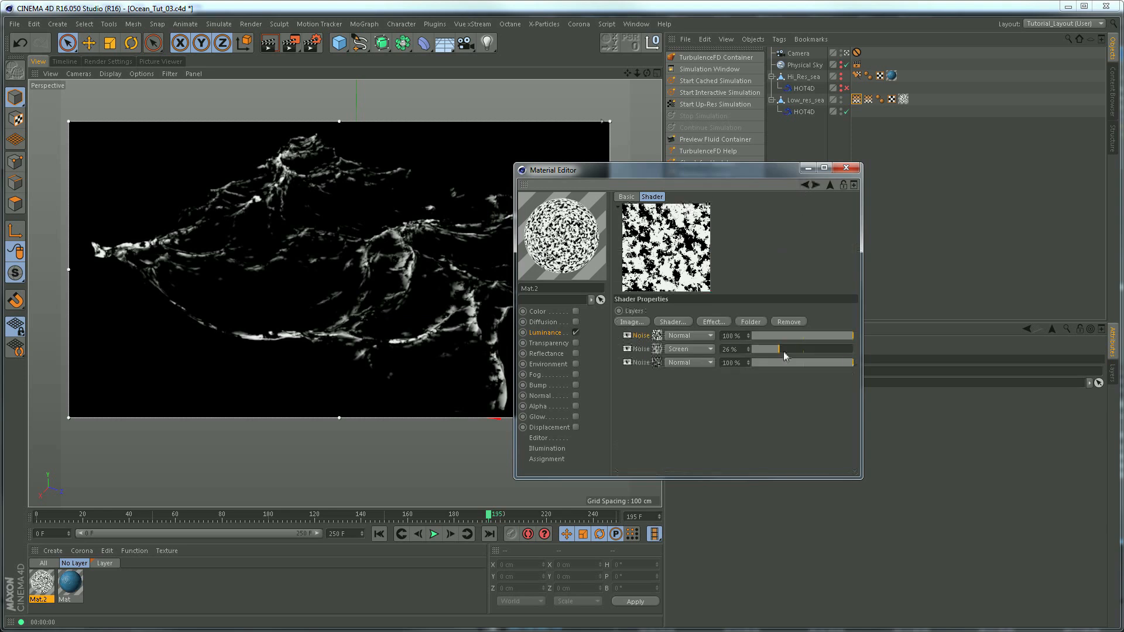
pyautogui.click(689, 340)
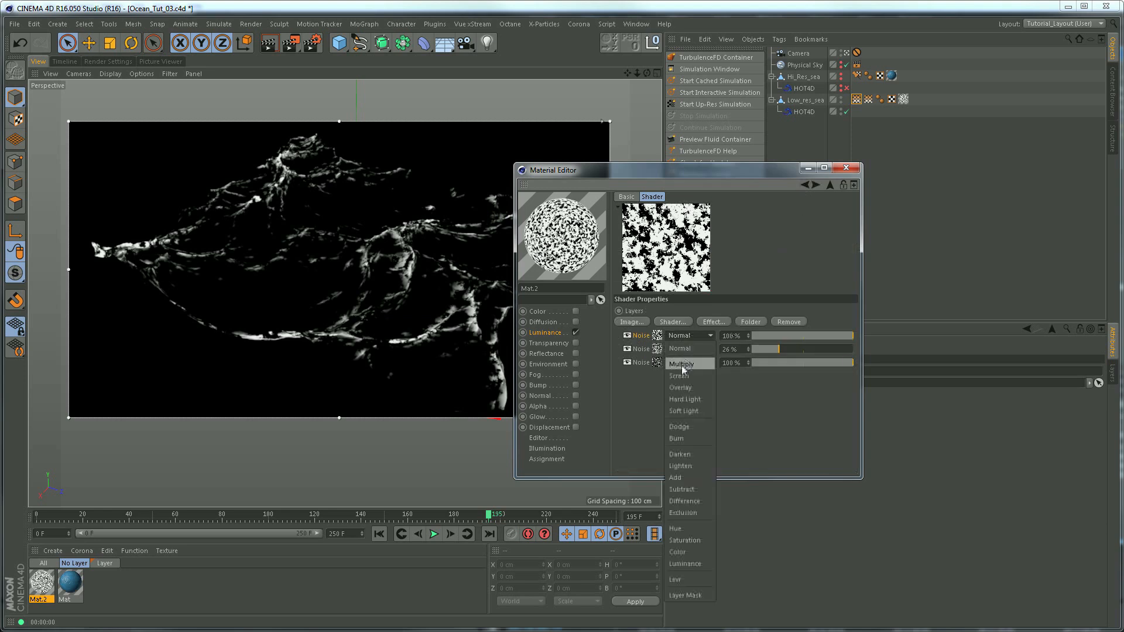
pyautogui.click(681, 365)
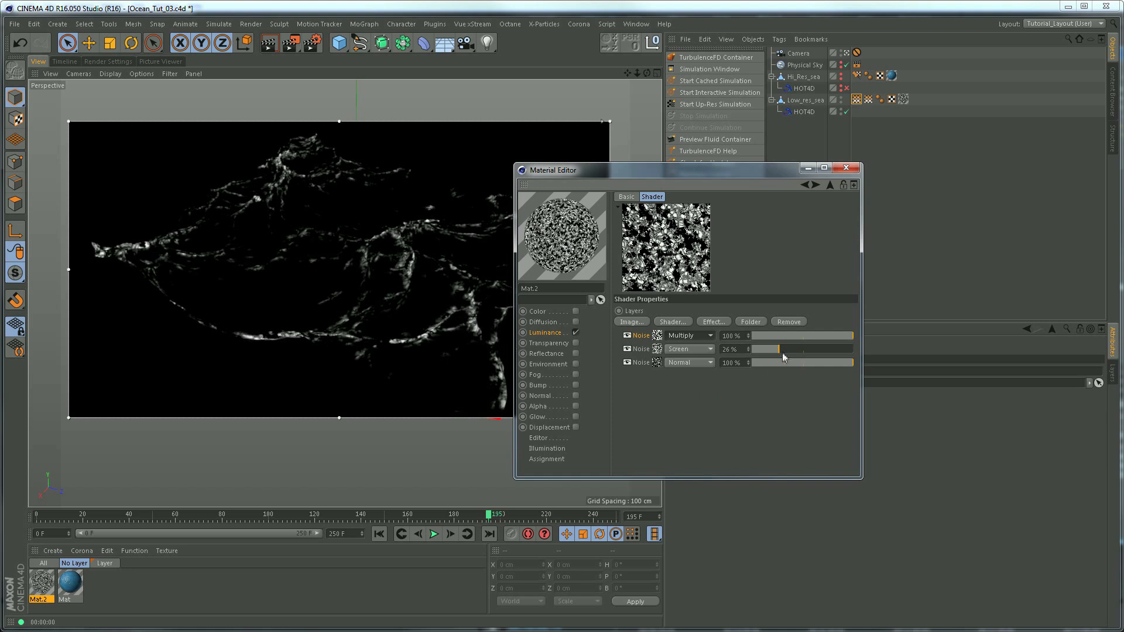
pyautogui.click(833, 337)
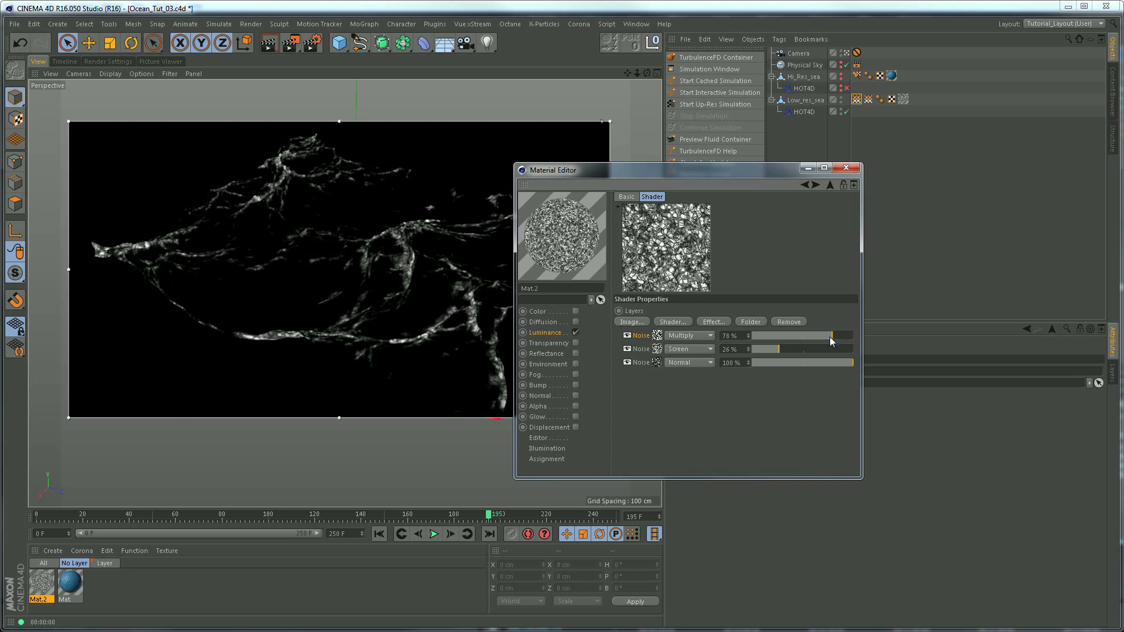
pyautogui.moveTo(830, 339); pyautogui.dragTo(820, 343)
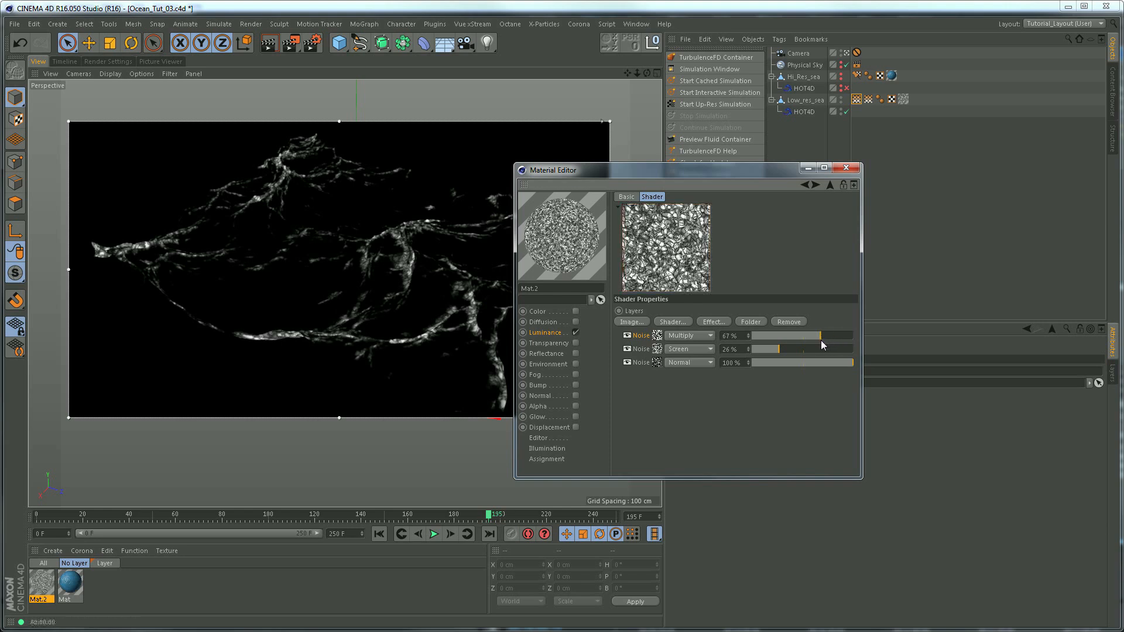
pyautogui.click(830, 337)
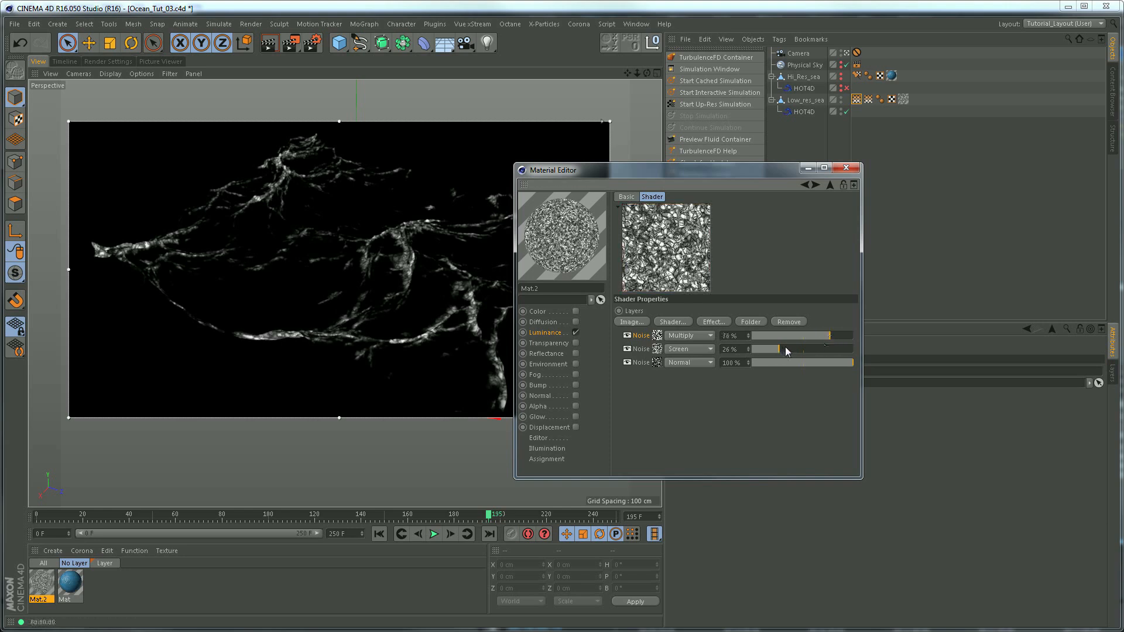
pyautogui.moveTo(779, 349); pyautogui.dragTo(797, 352)
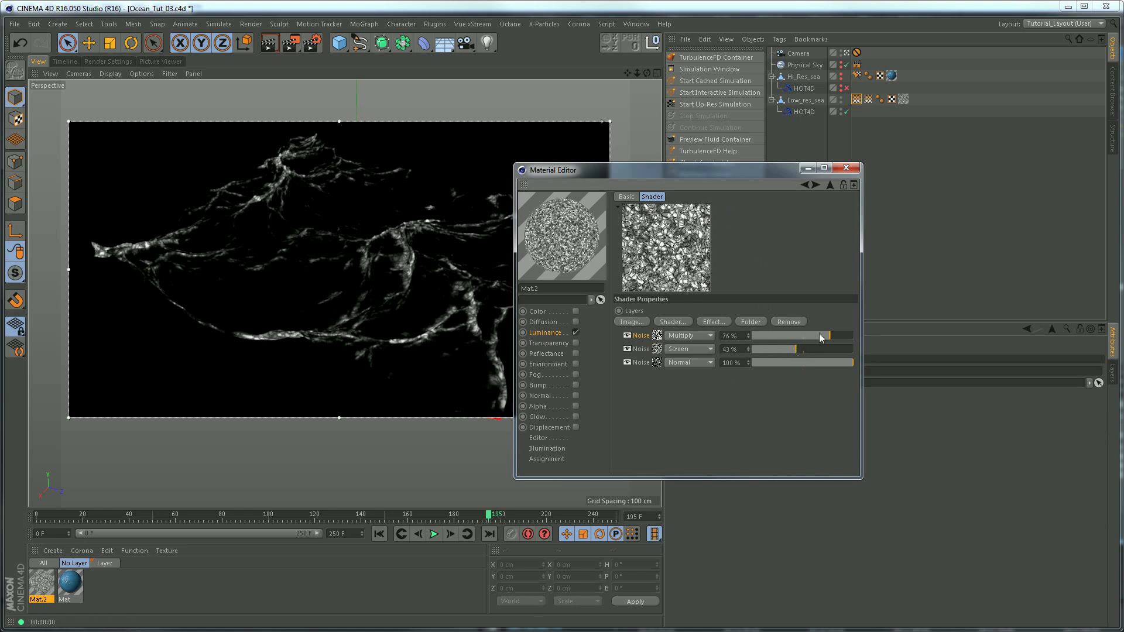
pyautogui.moveTo(673, 169); pyautogui.dragTo(865, 208)
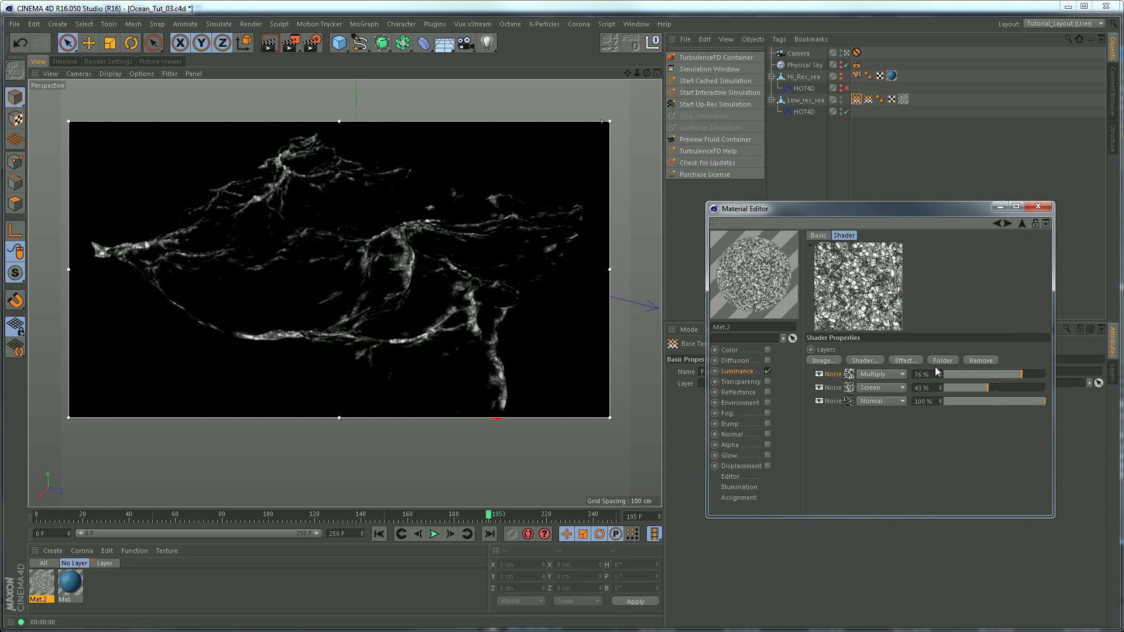
# Step: Play the animation from the start to frame 42 and review the parent and nested shader layers
pyautogui.click(379, 533)
pyautogui.click(433, 533)
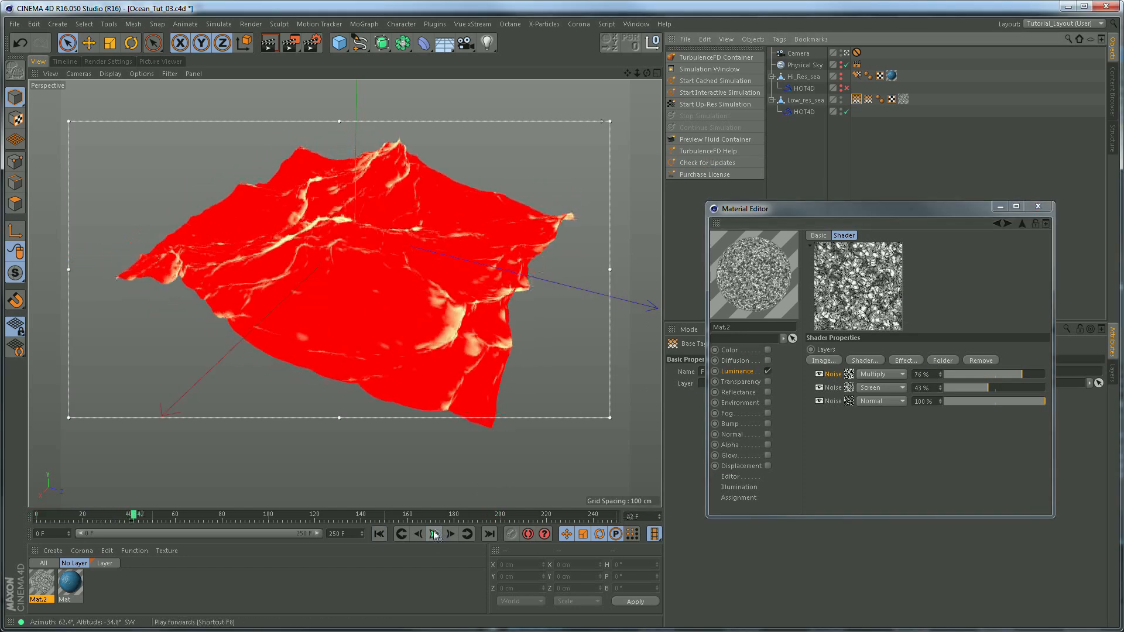
pyautogui.click(434, 534)
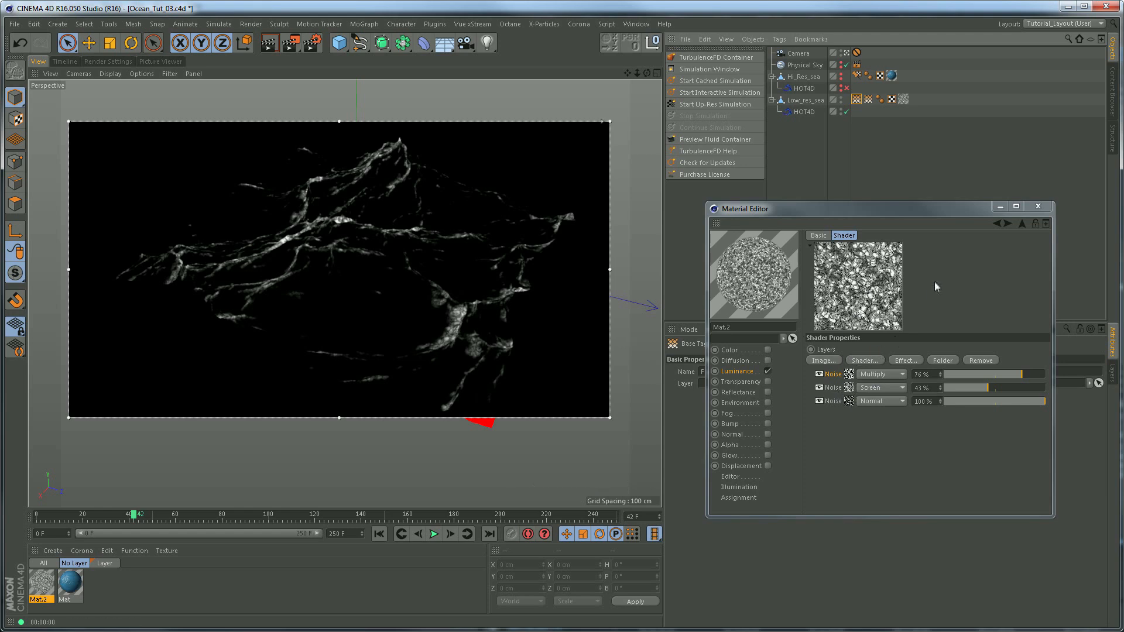
pyautogui.click(997, 223)
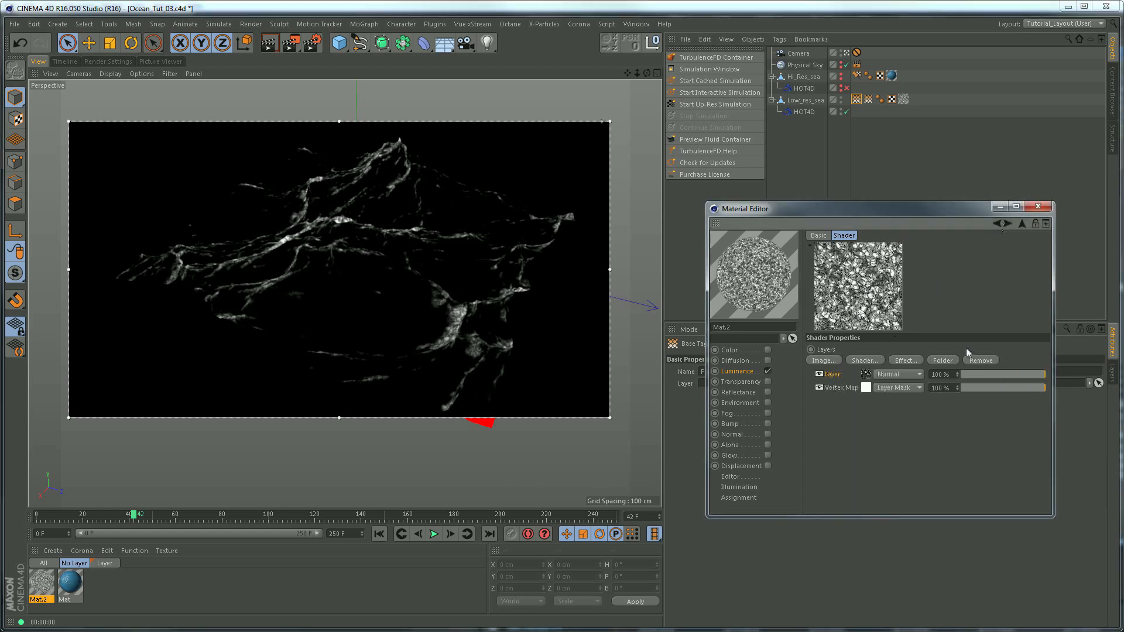
pyautogui.doubleClick(869, 375)
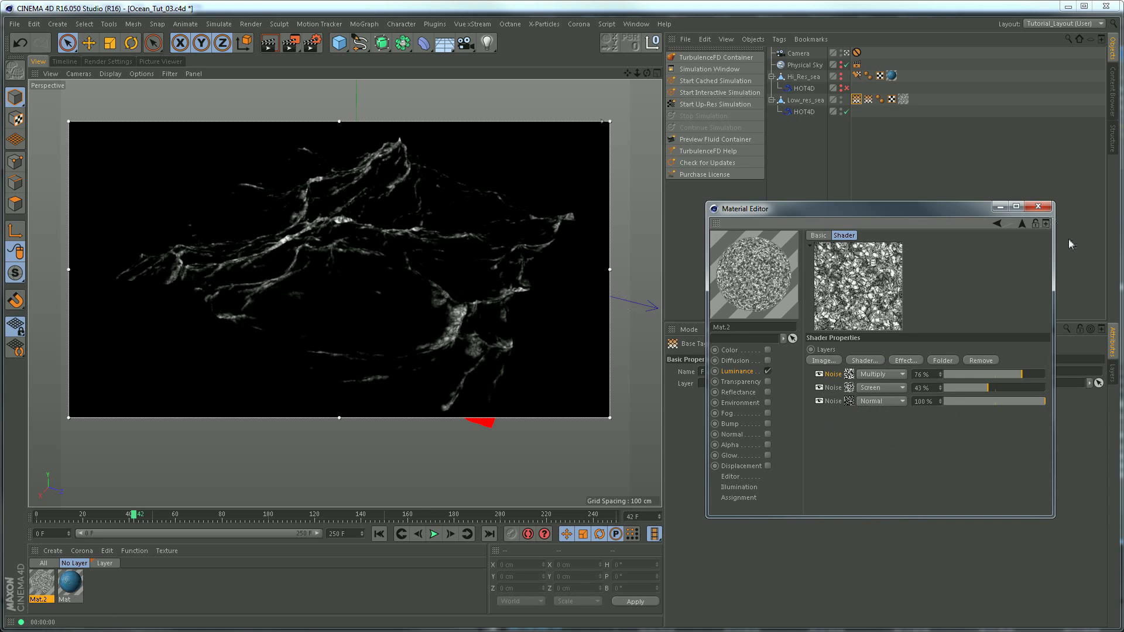
# Step: Close the Material Editor and try to render to the Picture Viewer, declining to continue without a file name
pyautogui.click(1041, 207)
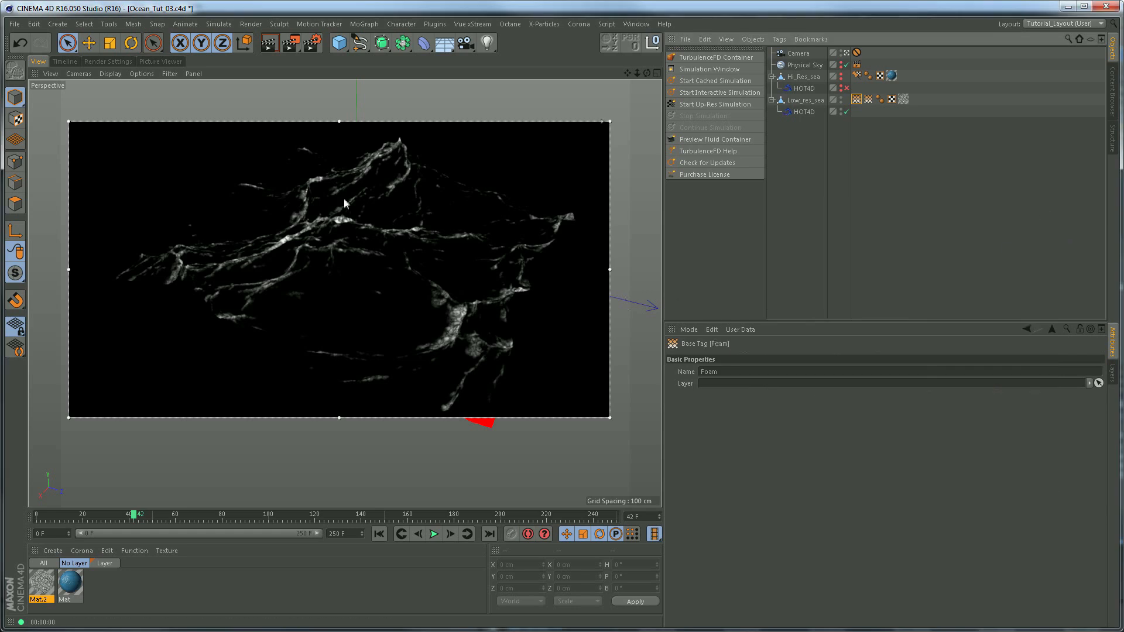
pyautogui.click(291, 44)
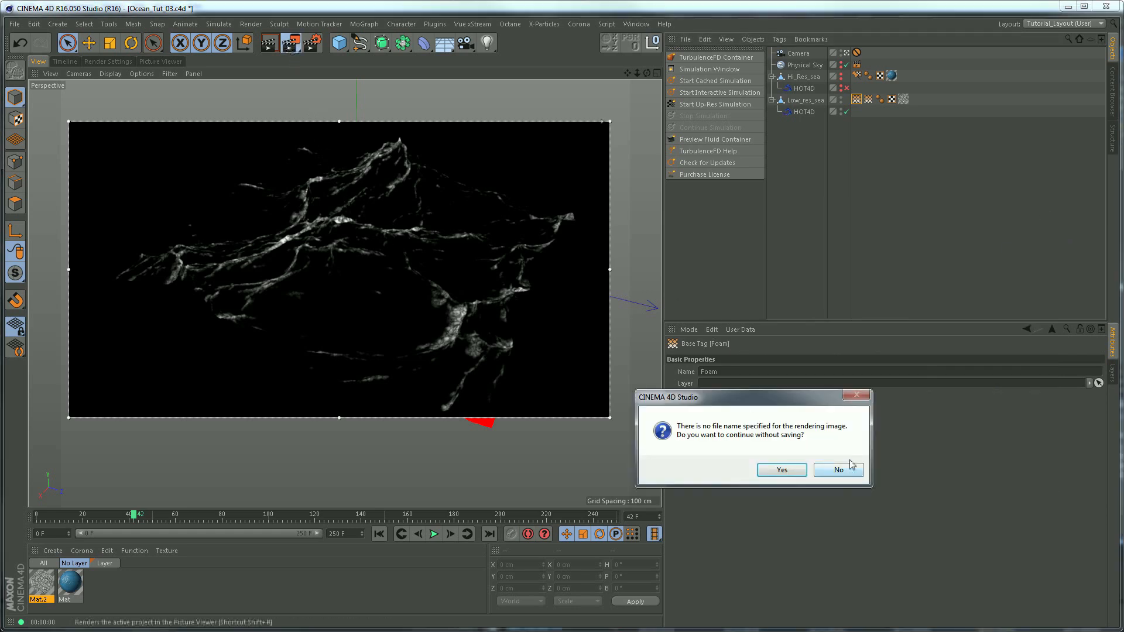
pyautogui.click(841, 468)
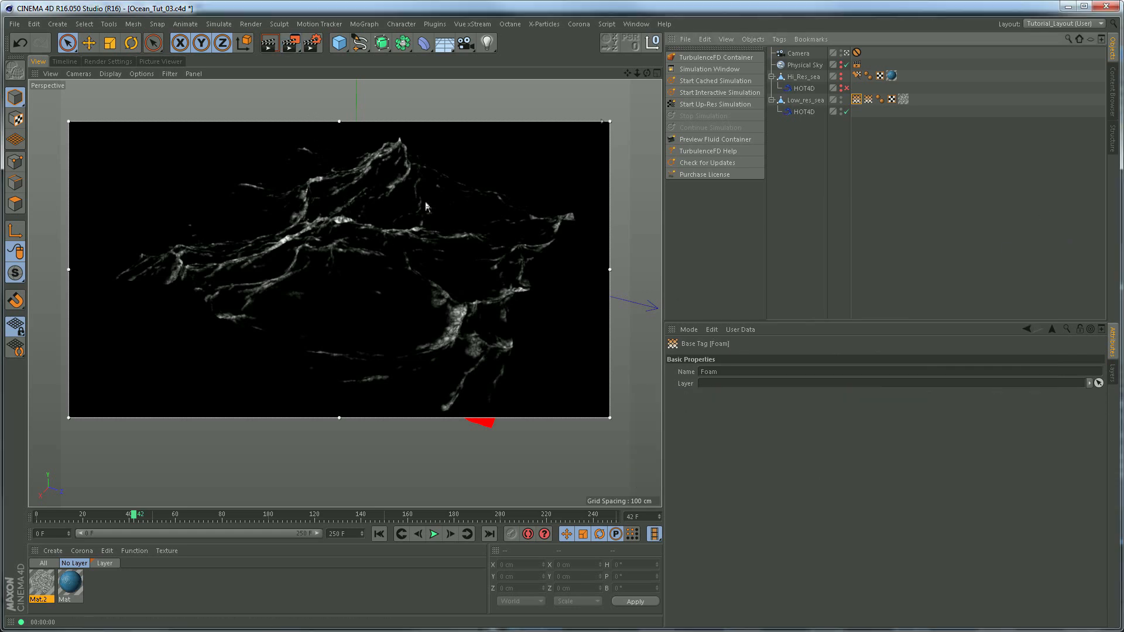
pyautogui.click(296, 48)
pyautogui.click(350, 222)
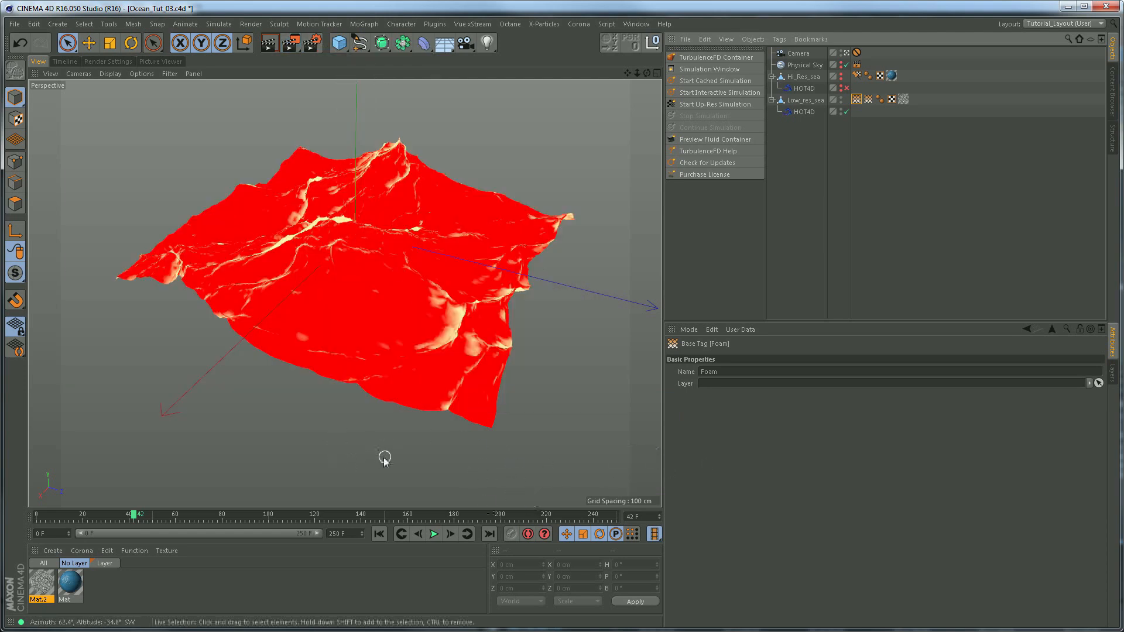
# Step: Play the animation from the start to frame 42 and render the view to examine the foam
pyautogui.click(379, 534)
pyautogui.click(434, 534)
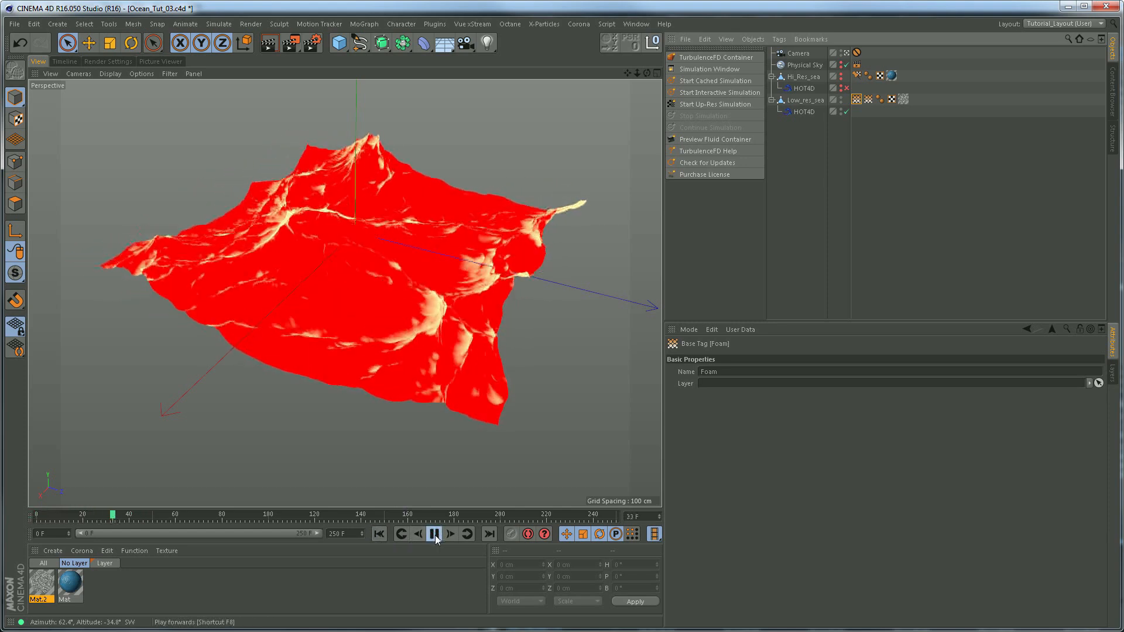
pyautogui.click(434, 534)
pyautogui.click(269, 42)
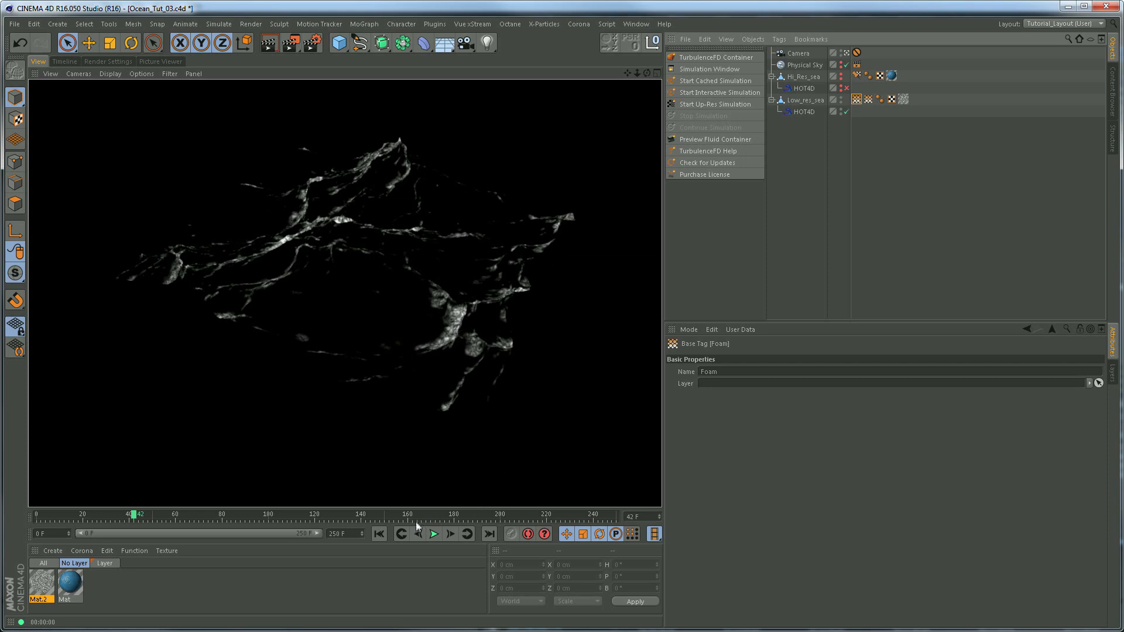
# Step: At frame 0, add a Stick Texture tag to Low_res_sea and record the texture position
pyautogui.click(379, 534)
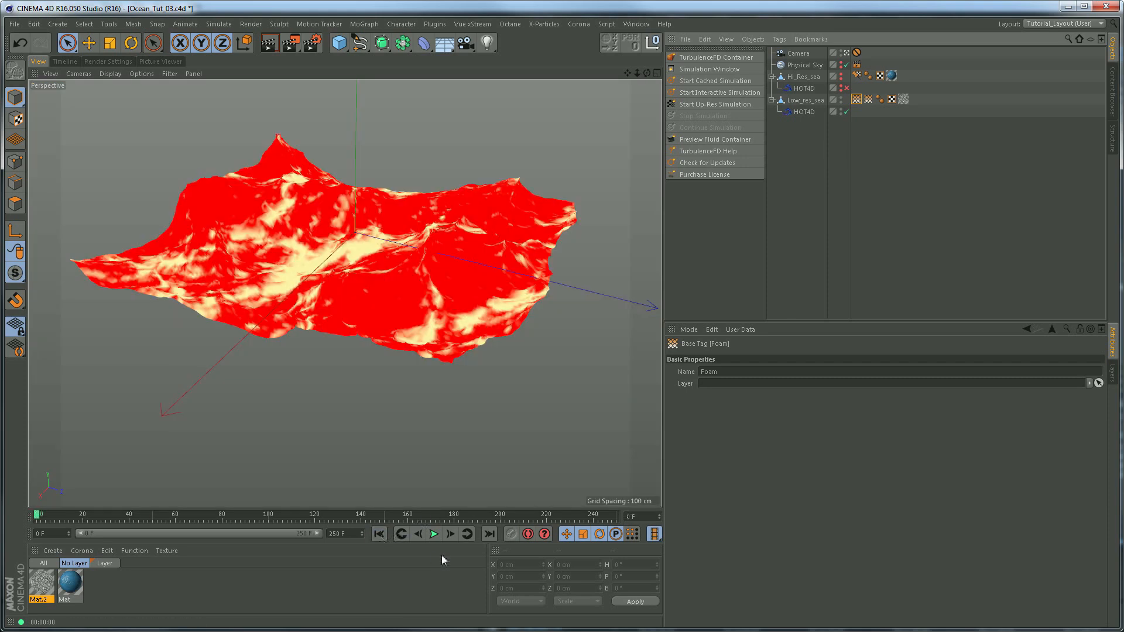
pyautogui.click(800, 100)
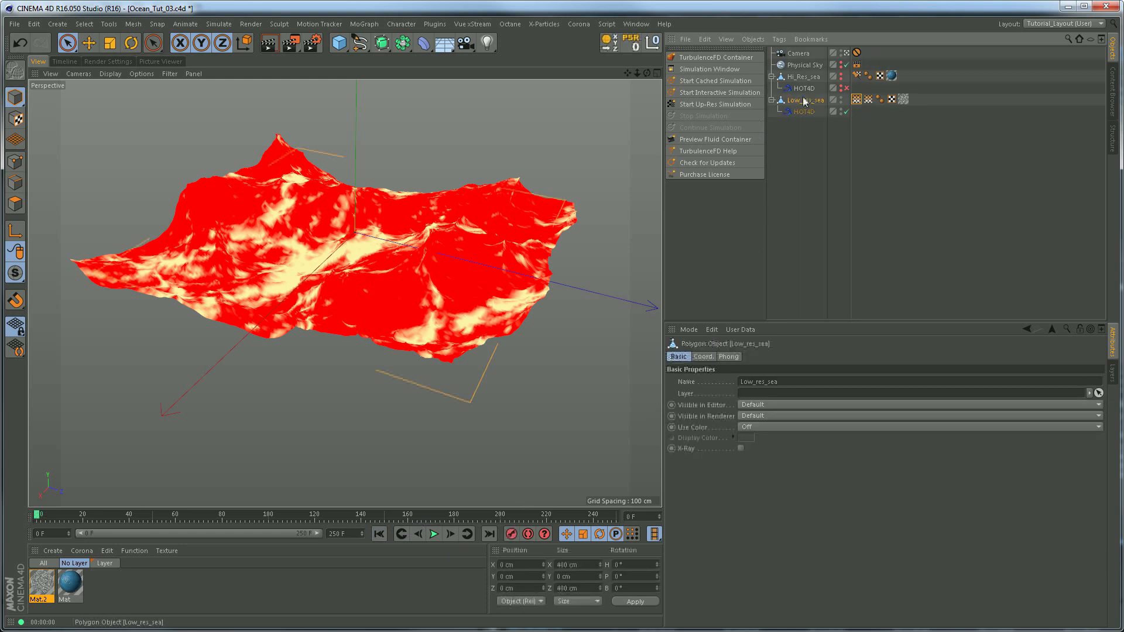
pyautogui.click(779, 39)
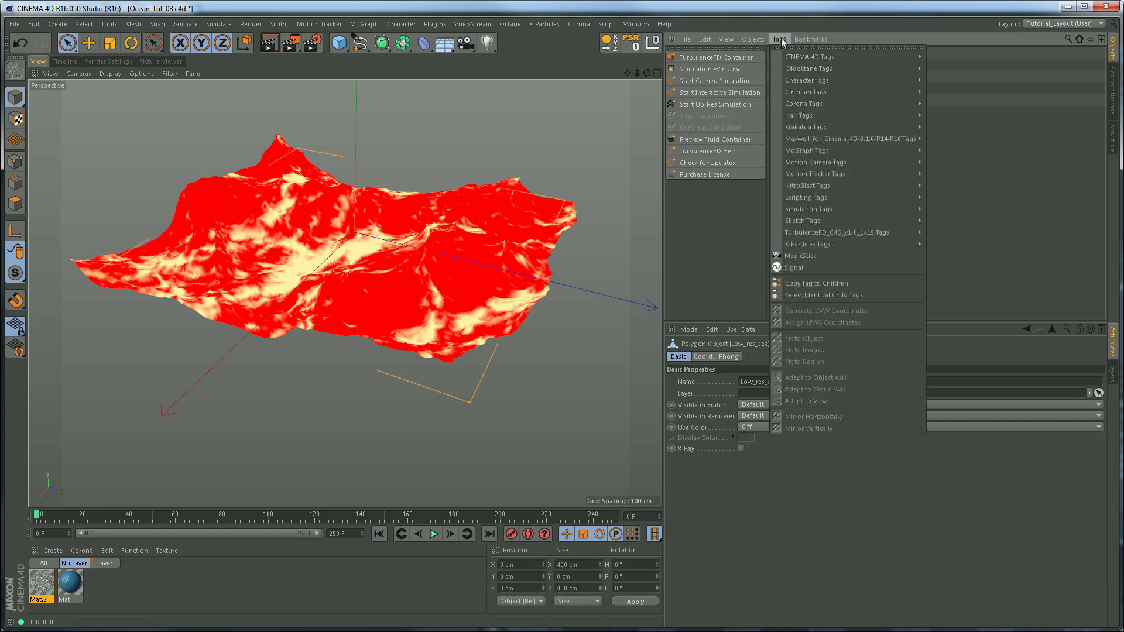
pyautogui.click(781, 40)
pyautogui.click(780, 41)
pyautogui.moveTo(803, 57)
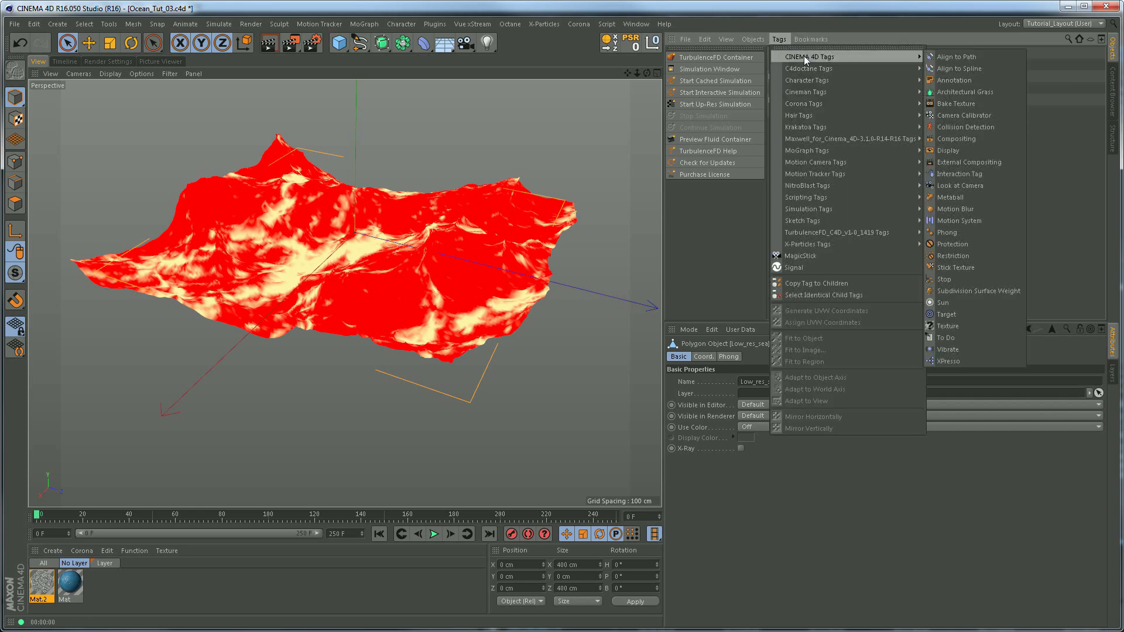
pyautogui.click(953, 267)
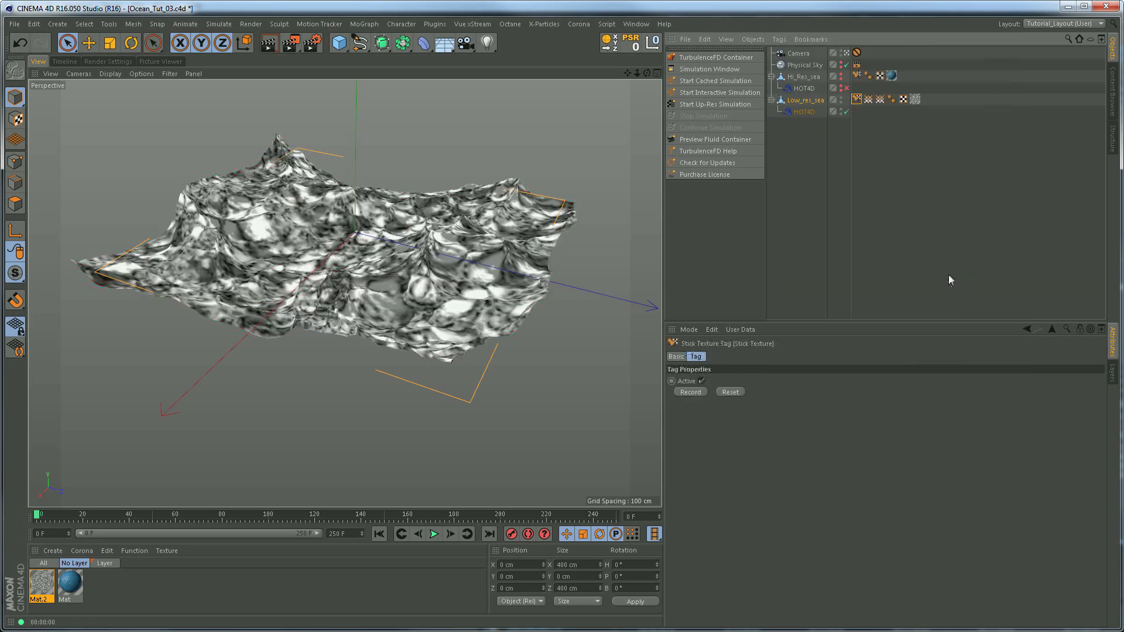
pyautogui.click(690, 392)
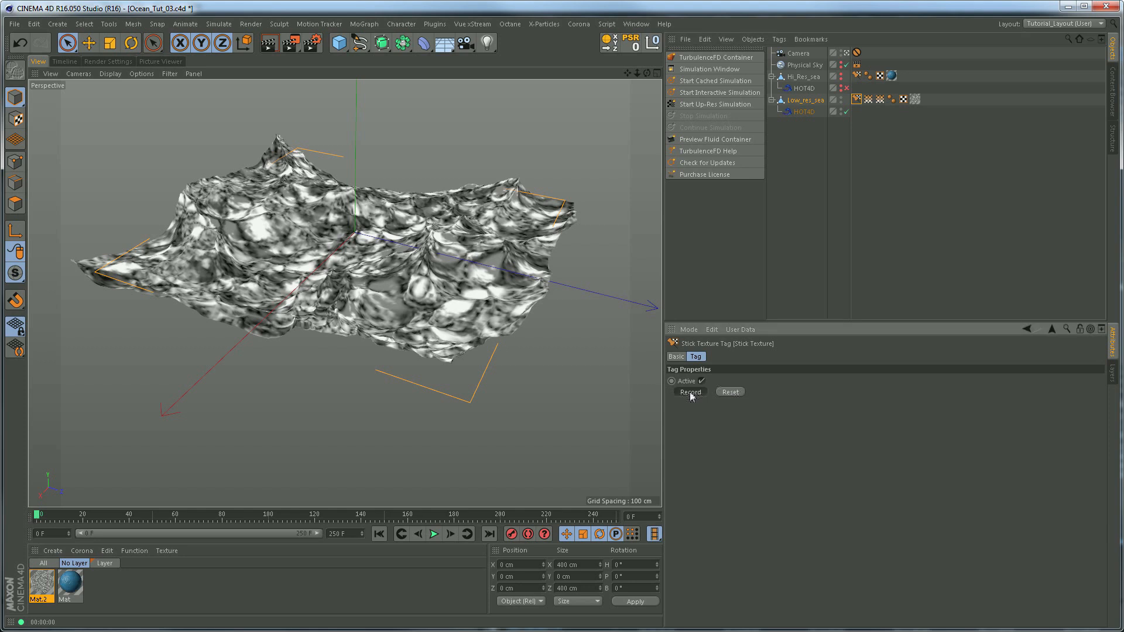
# Step: Play the animation to frame 46 and render the view to check how the foam texture follows the waves
pyautogui.click(434, 534)
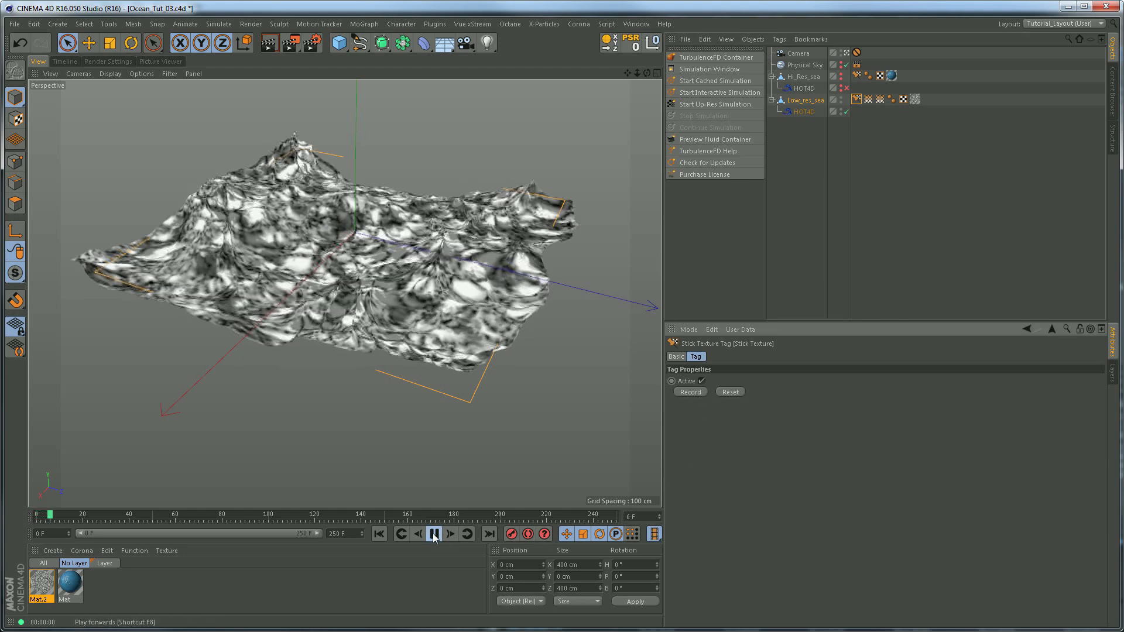
pyautogui.click(434, 534)
pyautogui.hotkey('ctrl', 'r')
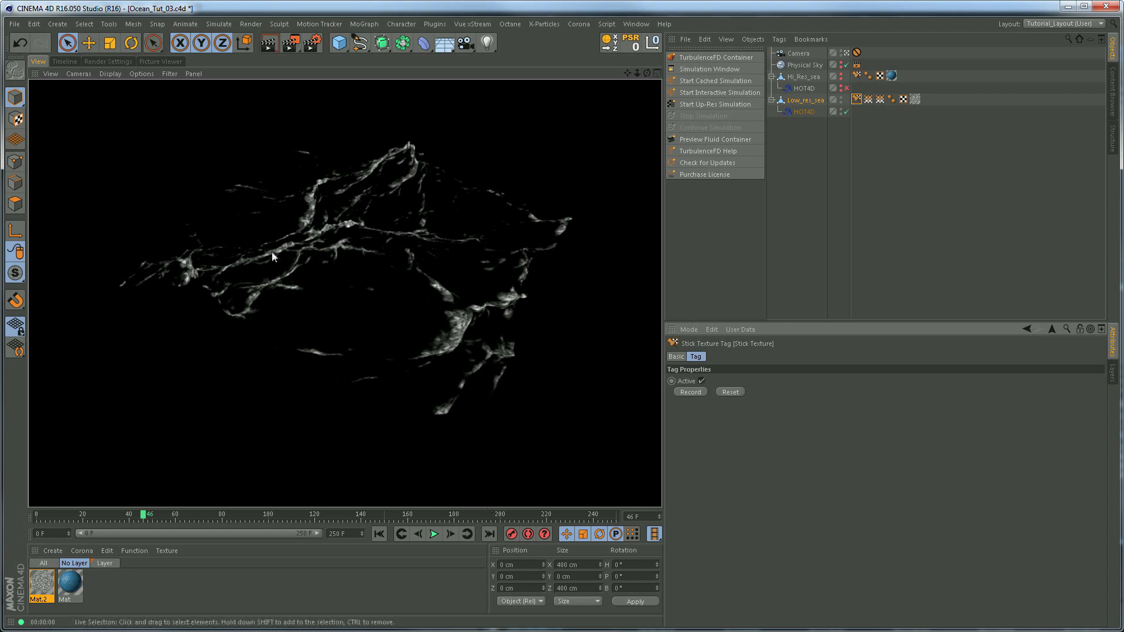
# Step: Set the render output file to Ocean_02_Foam01 in the Ocean_Tut_02 folder
pyautogui.click(113, 61)
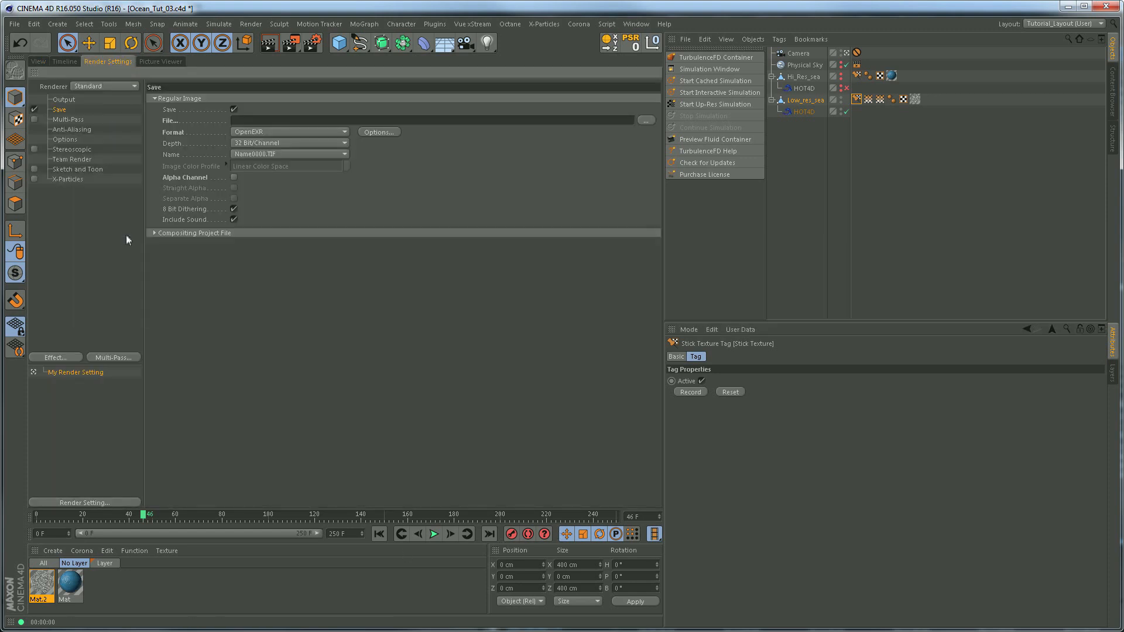
pyautogui.click(64, 100)
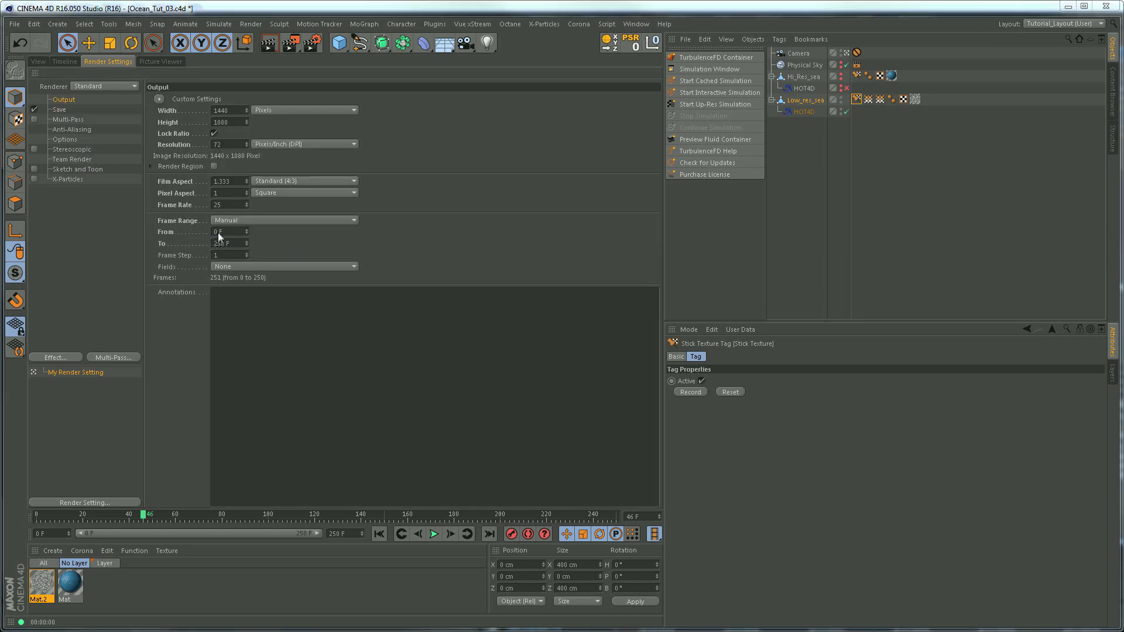
pyautogui.click(59, 109)
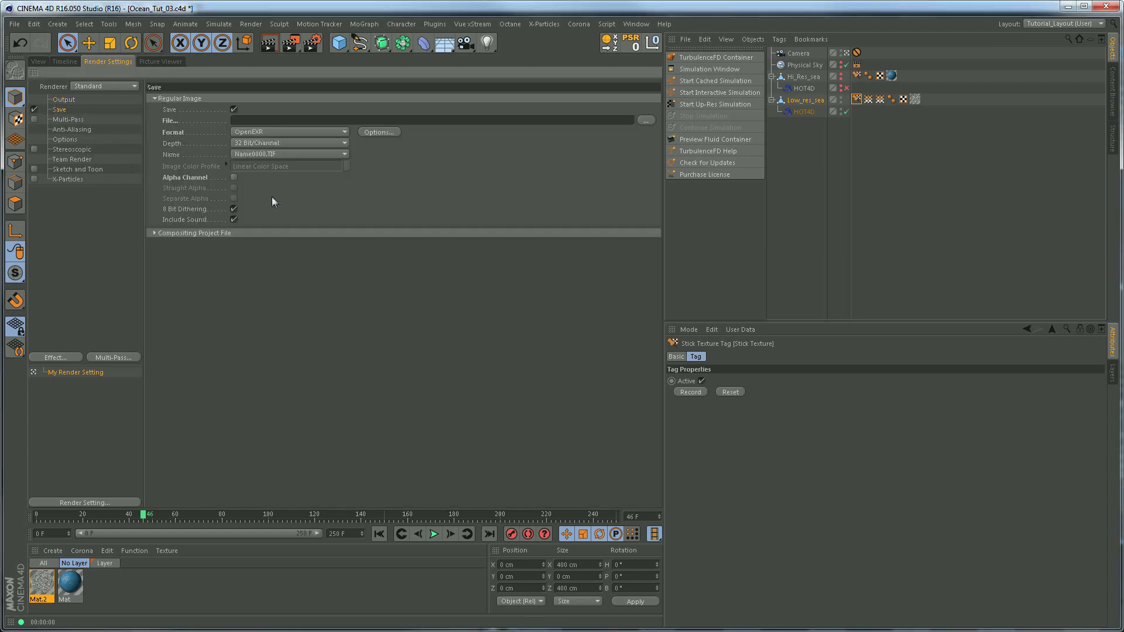
pyautogui.click(646, 122)
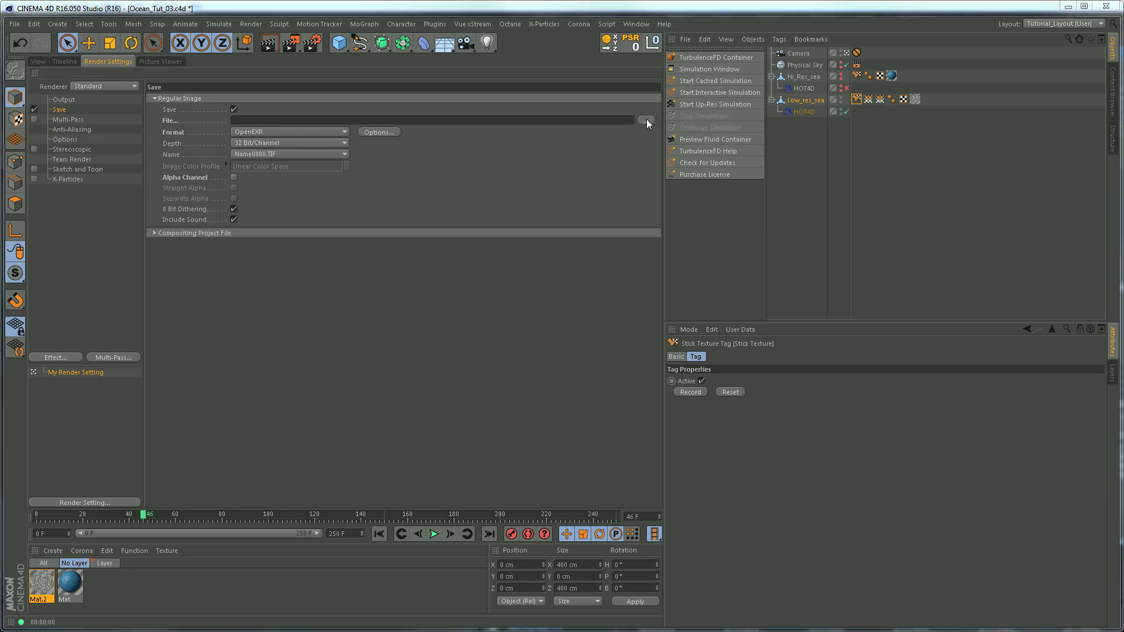
pyautogui.click(192, 45)
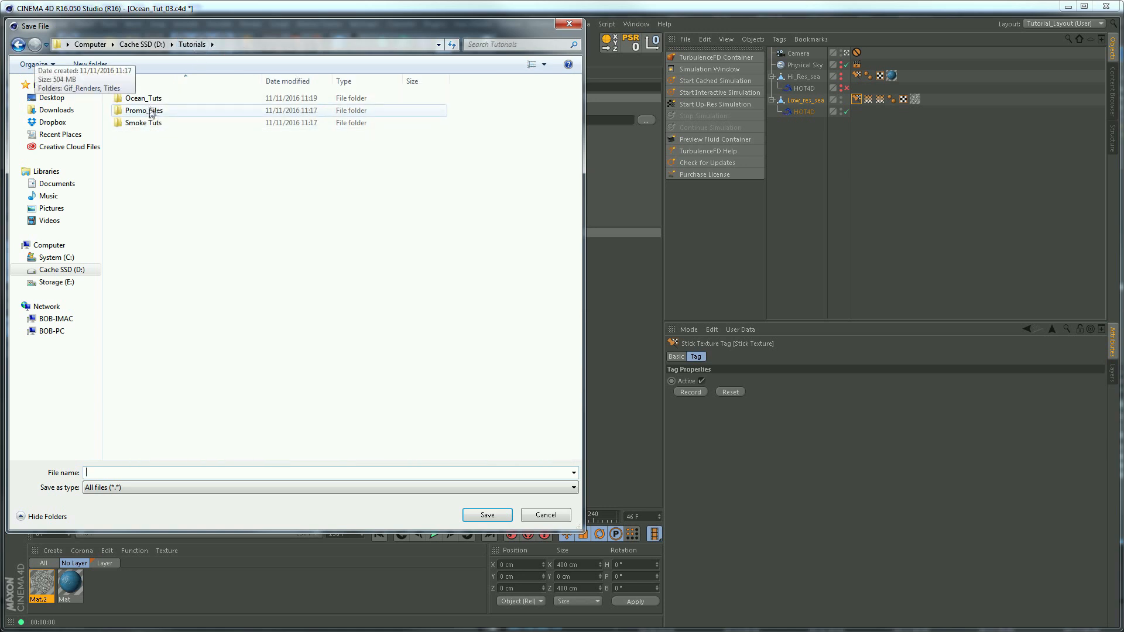
pyautogui.doubleClick(145, 101)
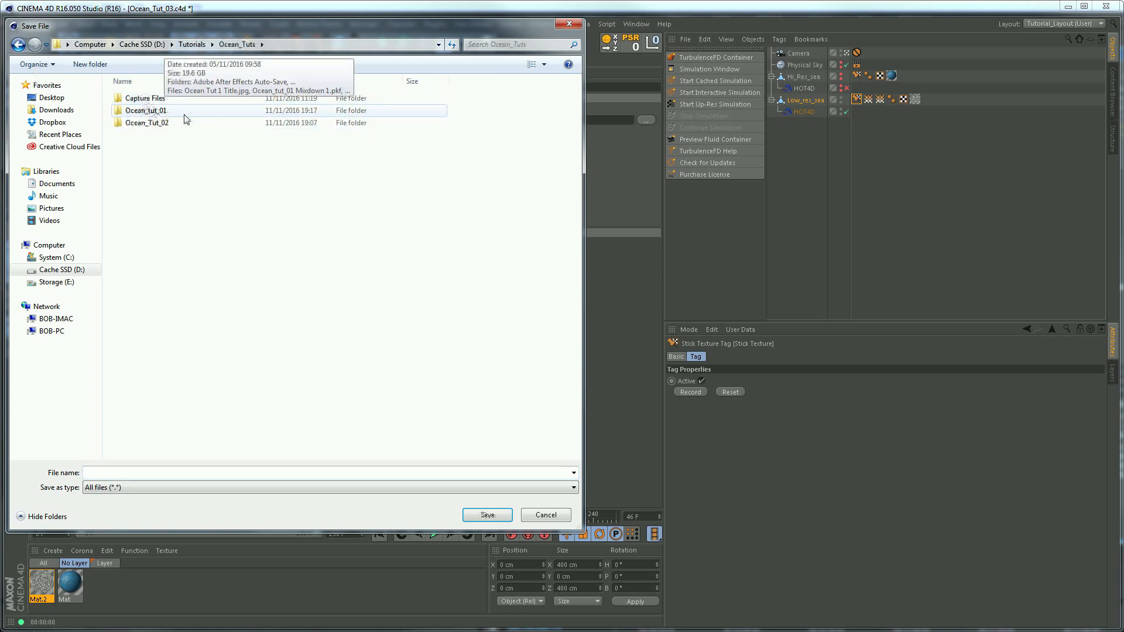
pyautogui.doubleClick(148, 123)
pyautogui.doubleClick(140, 111)
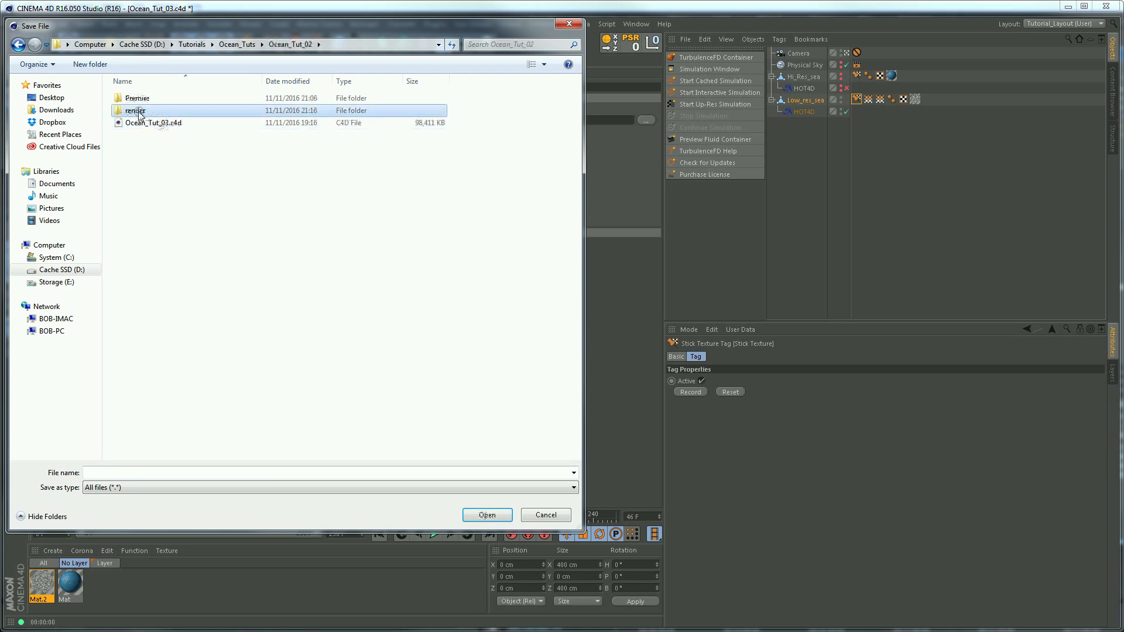
pyautogui.click(18, 45)
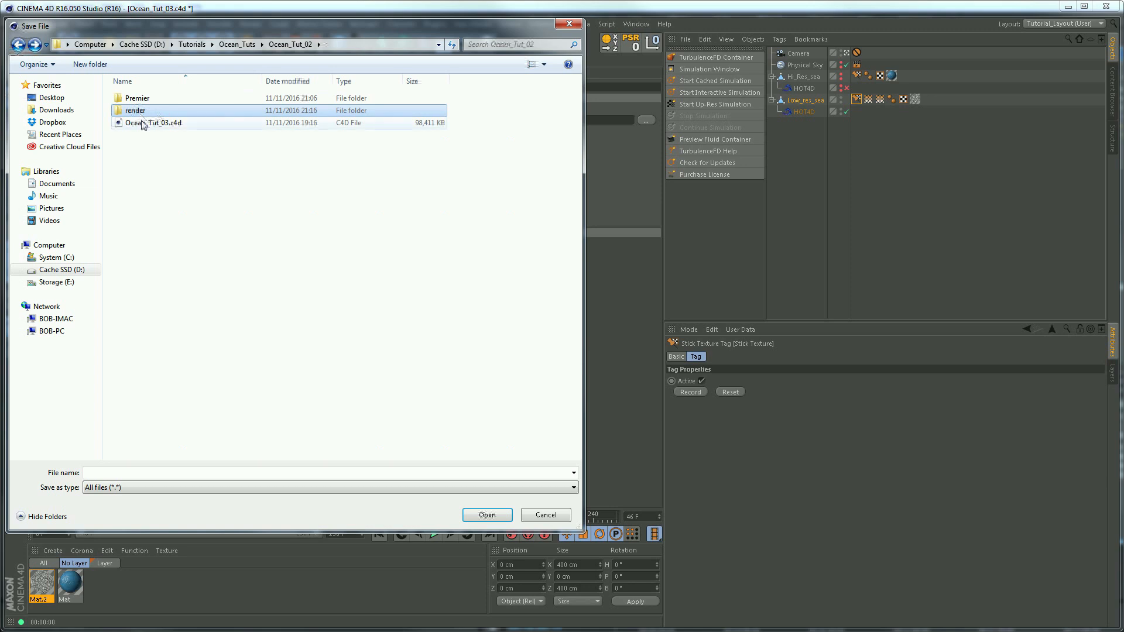
pyautogui.click(107, 472)
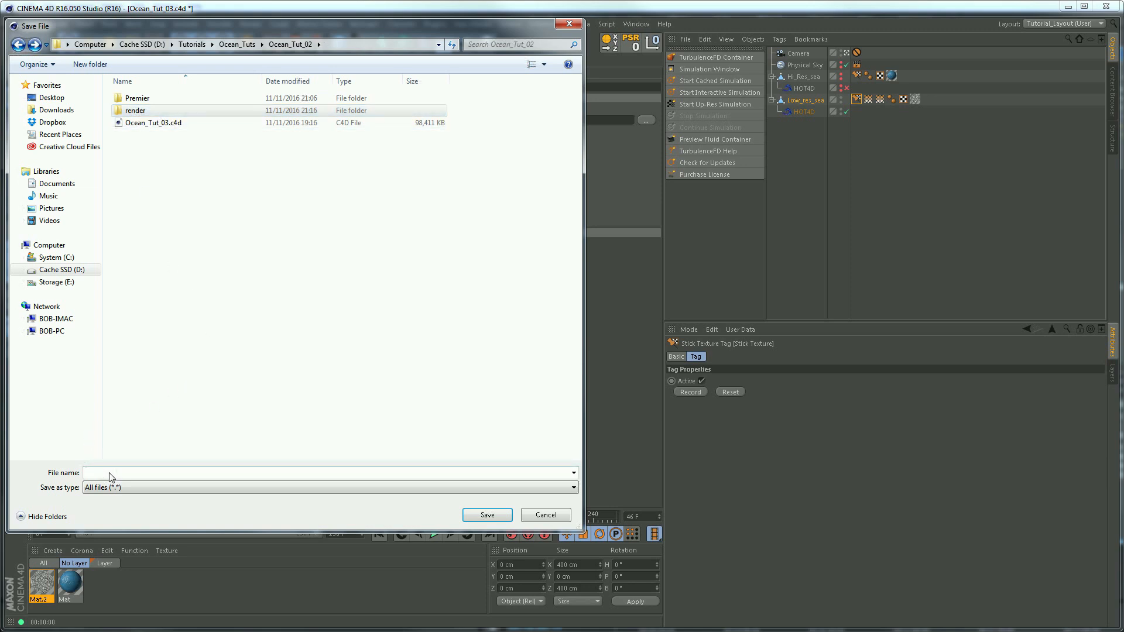
pyautogui.write('Ocean')
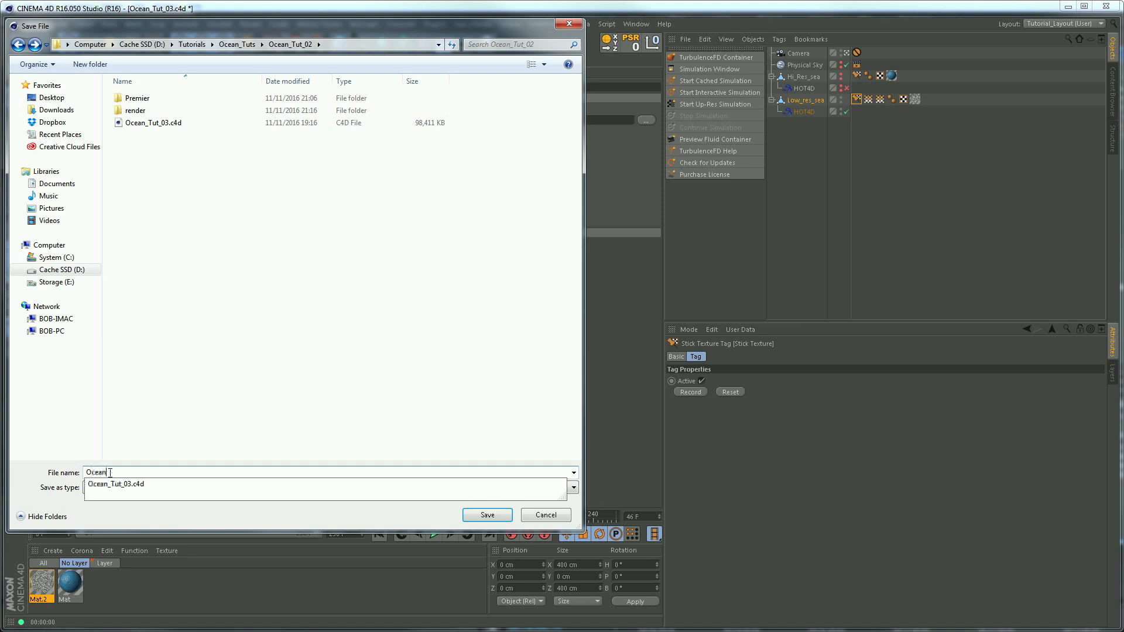
pyautogui.write('_02_Foam01')
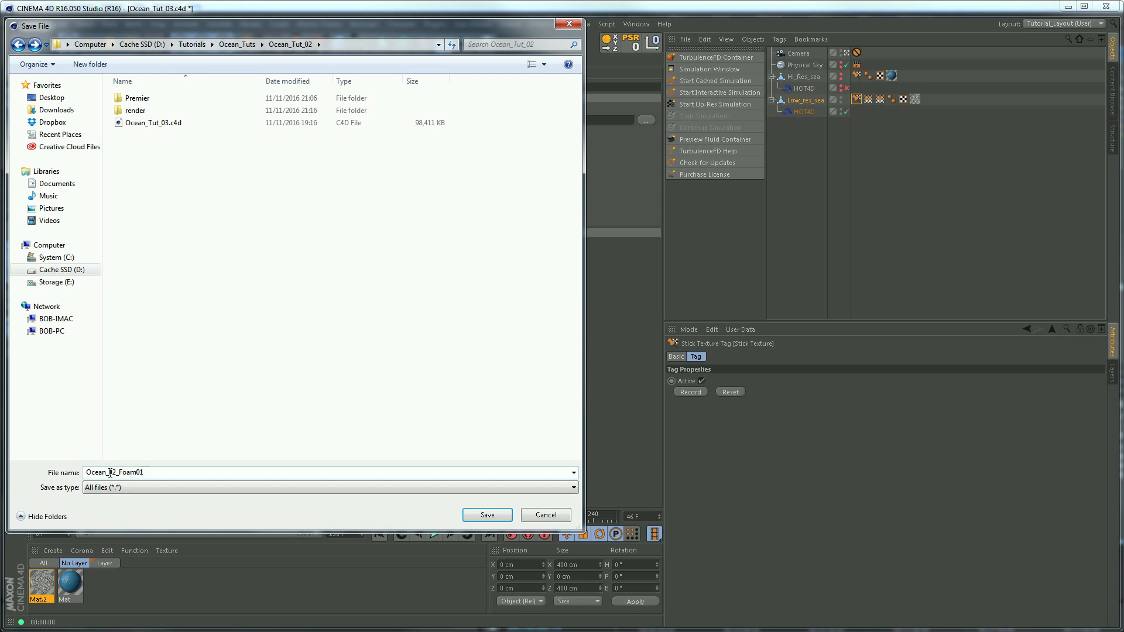
pyautogui.click(472, 515)
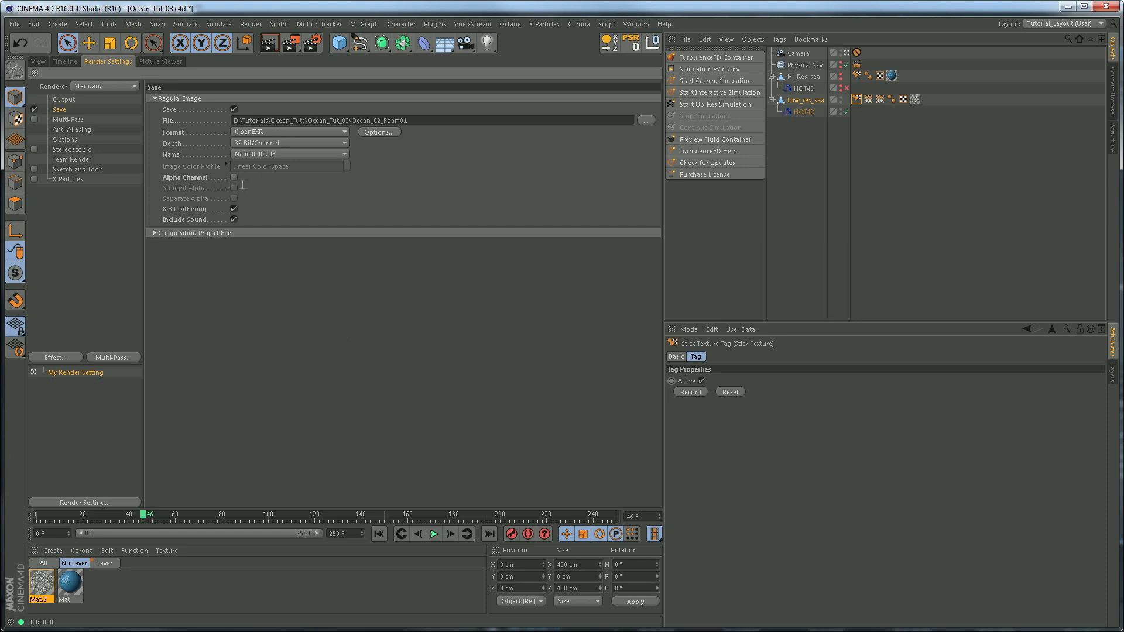
# Step: Set anti-aliasing to Best, then render the animation to the Picture Viewer and scrub through the frames to frame 222
pyautogui.click(71, 129)
pyautogui.click(260, 99)
pyautogui.click(258, 133)
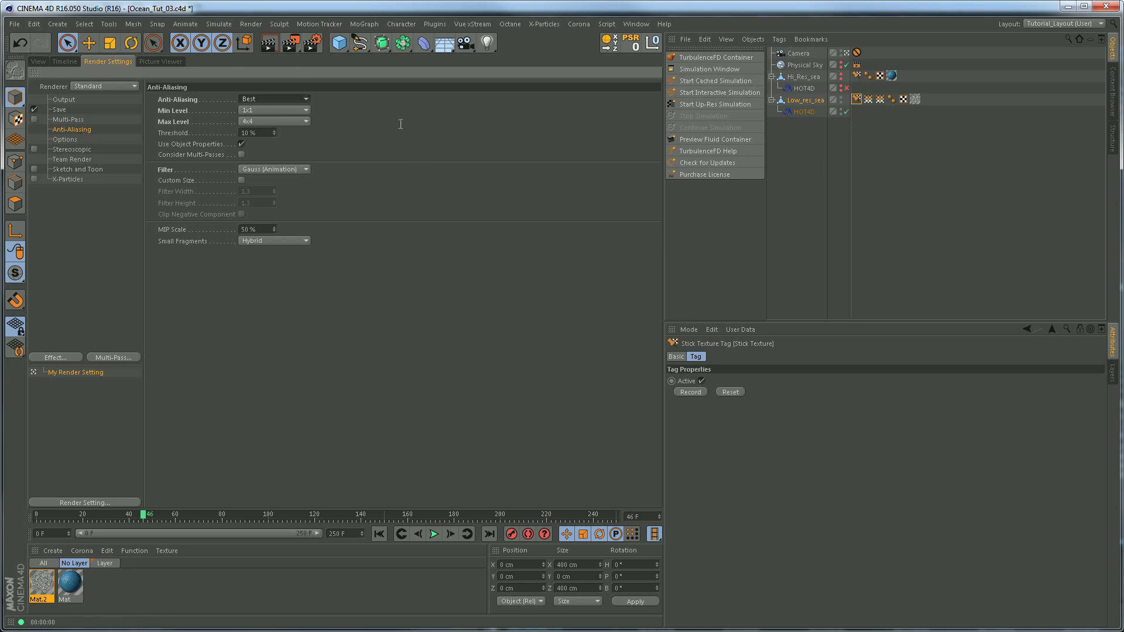
pyautogui.click(291, 42)
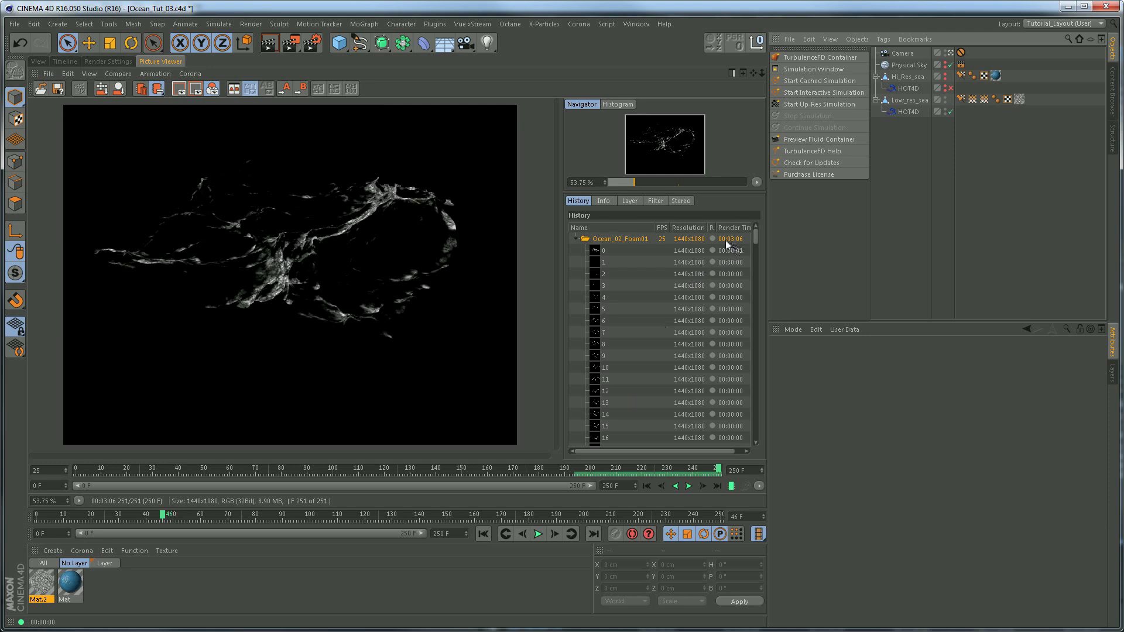
pyautogui.moveTo(582, 470); pyautogui.dragTo(646, 472)
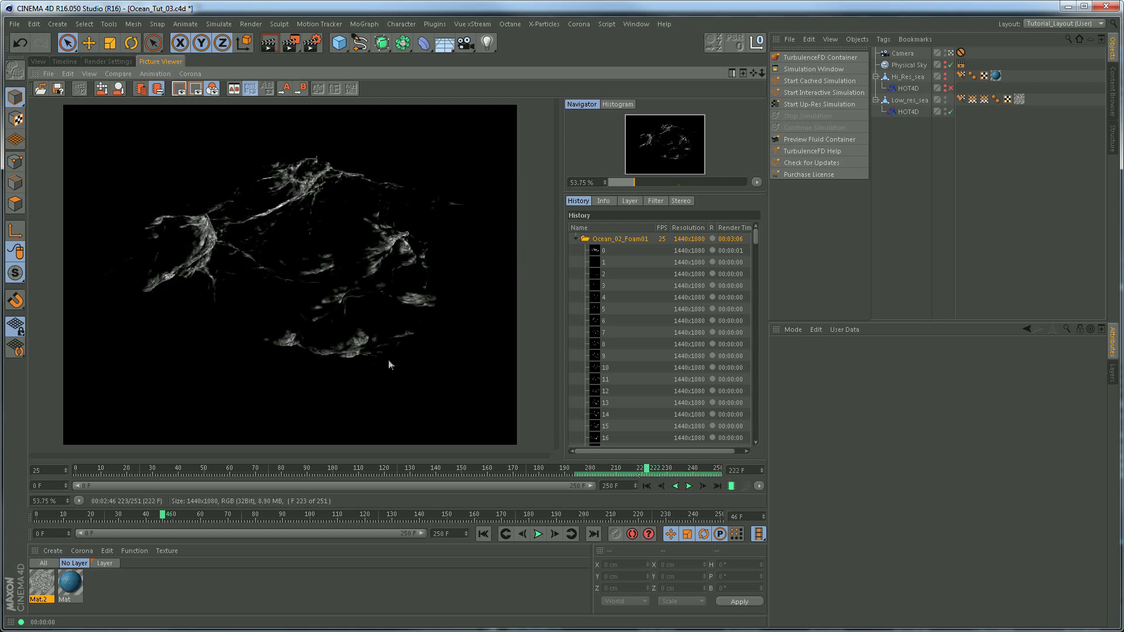
# Step: Display the Foam vertex map of Low_res_sea in the perspective view and play the animation from the start
pyautogui.click(38, 61)
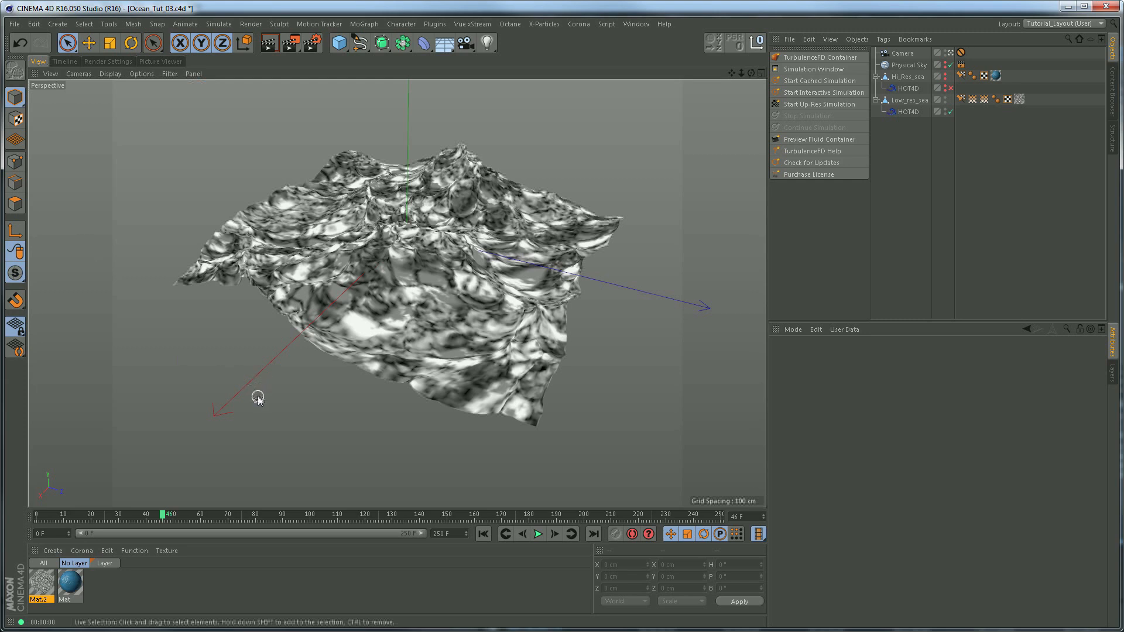
pyautogui.click(973, 99)
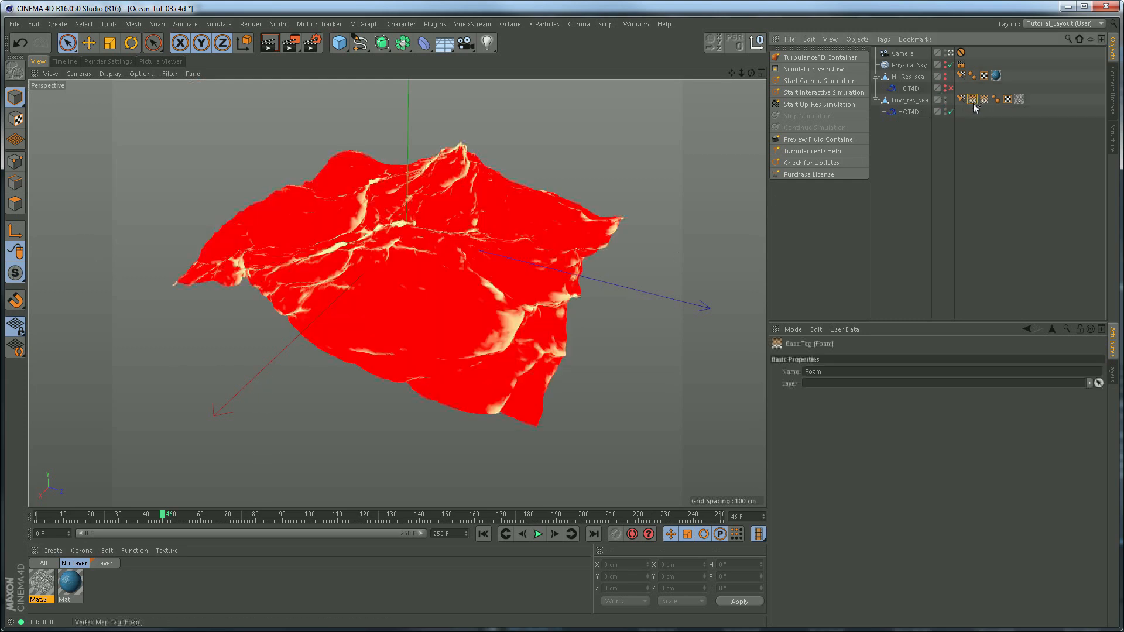
pyautogui.click(483, 534)
pyautogui.click(538, 533)
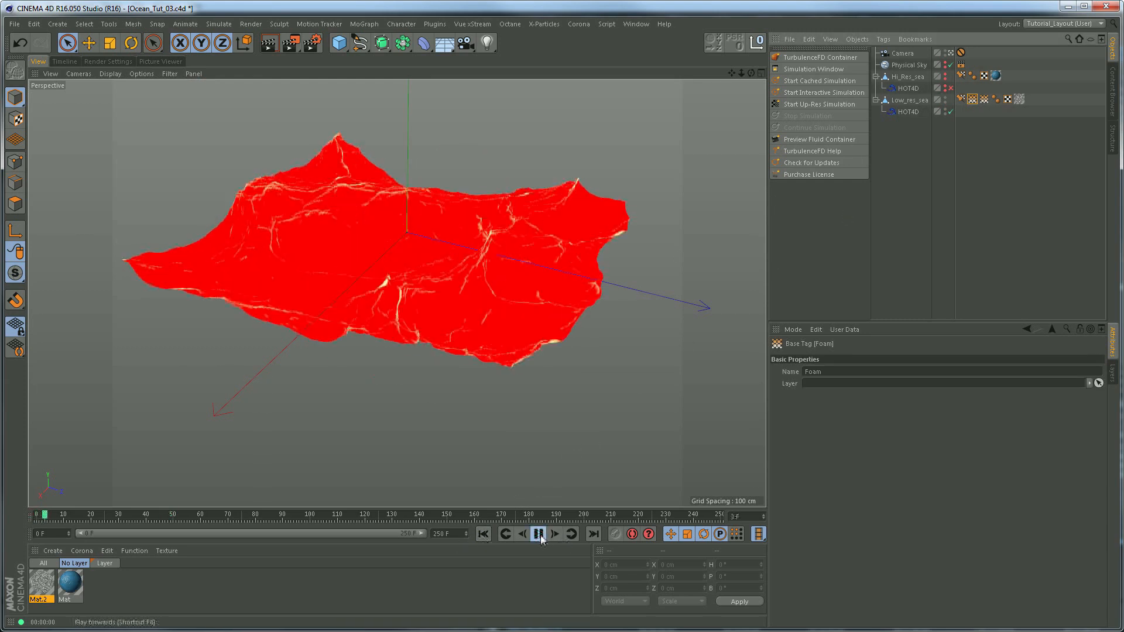
# Step: Widen the attributes area and set Jacob_Threshold of the HOT4D deformer under Low_res_sea to 0.57 during playback
pyautogui.click(909, 111)
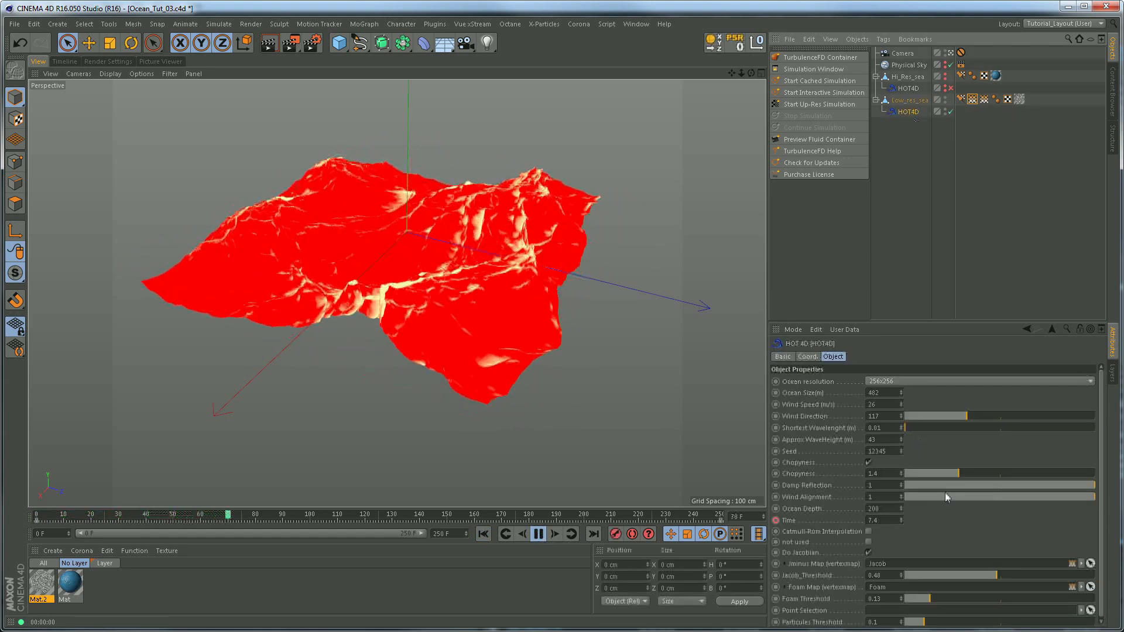
pyautogui.moveTo(767, 515); pyautogui.dragTo(583, 520)
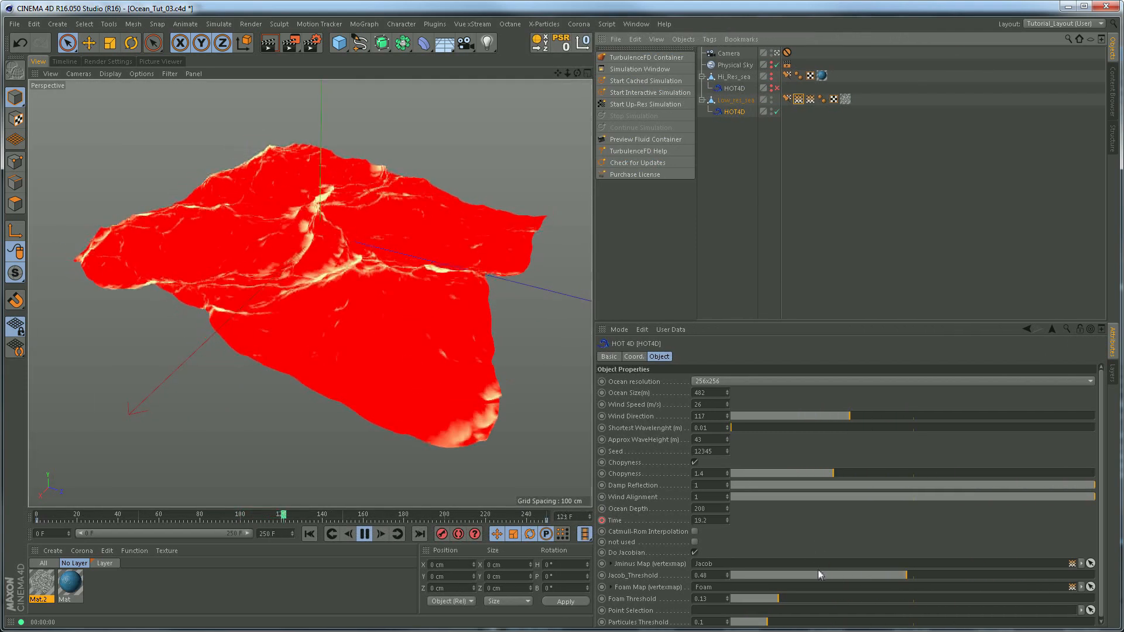
pyautogui.moveTo(900, 579); pyautogui.dragTo(937, 581)
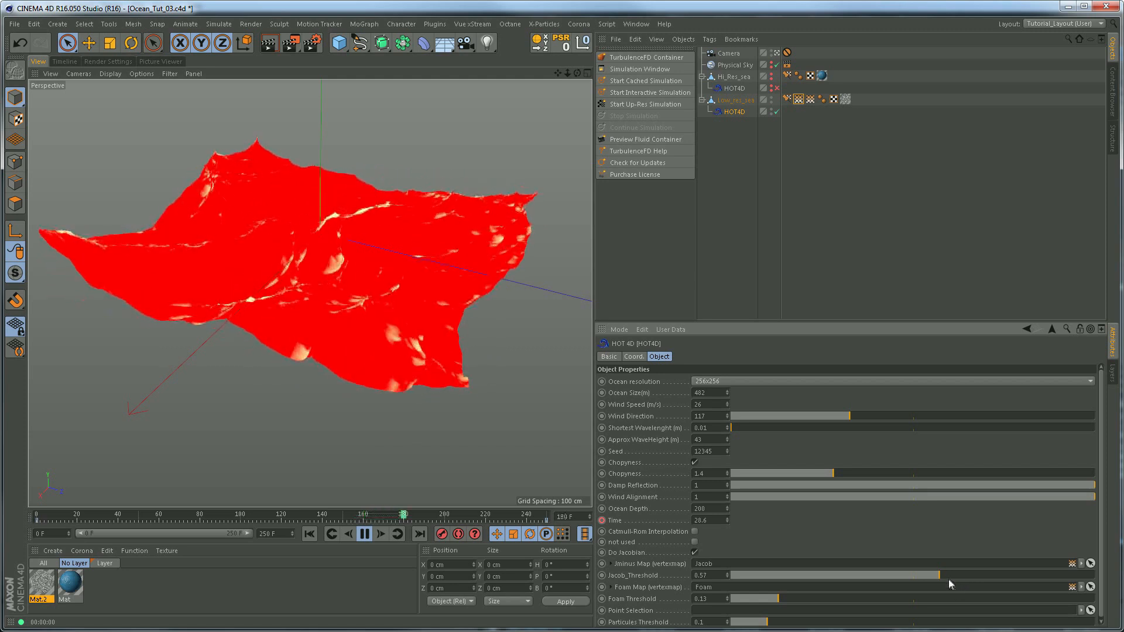
# Step: Set the HOT4D deformer's Jacob_Threshold to 0.67 and Foam Threshold to 0.02, then stop playback at frame 149 and render a preview of the view
pyautogui.moveTo(948, 579); pyautogui.dragTo(965, 578)
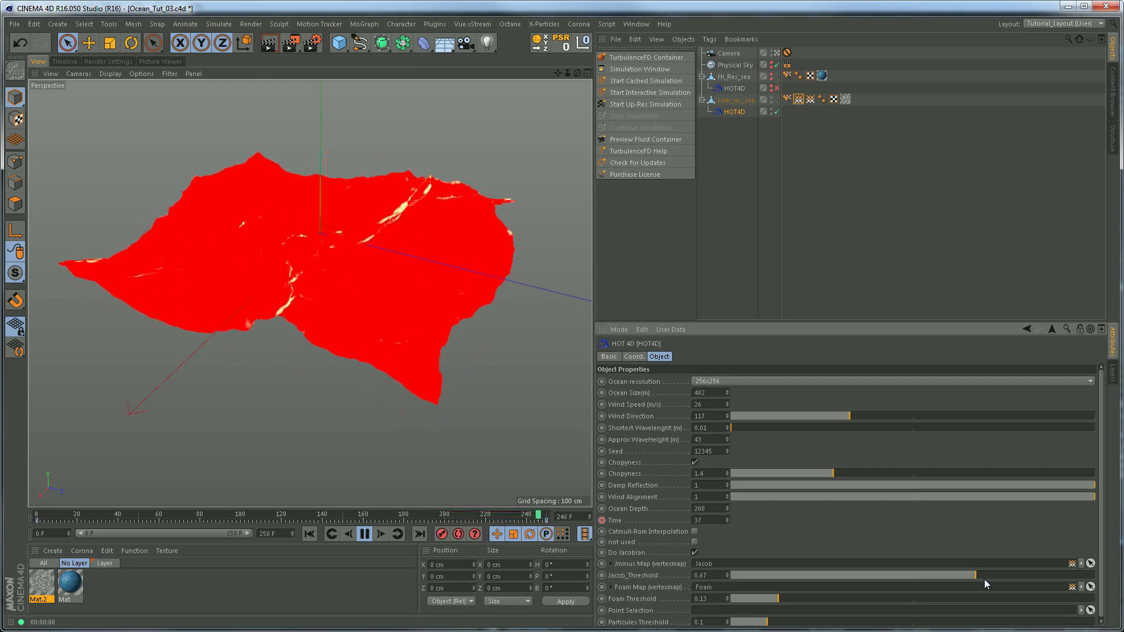
pyautogui.moveTo(778, 598); pyautogui.dragTo(753, 599)
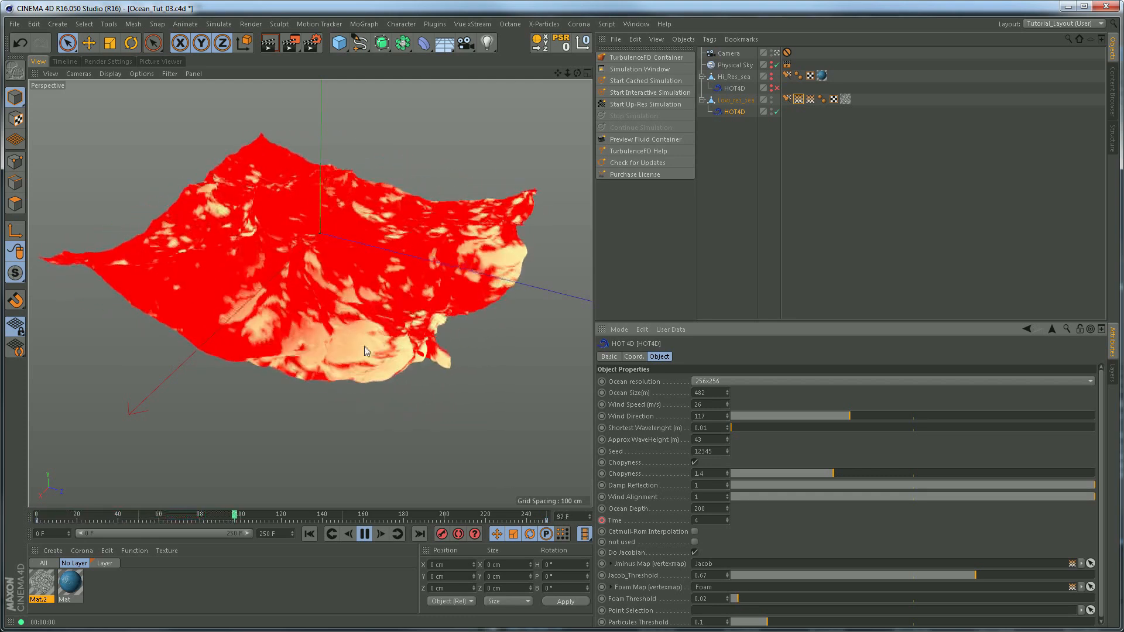
pyautogui.click(363, 534)
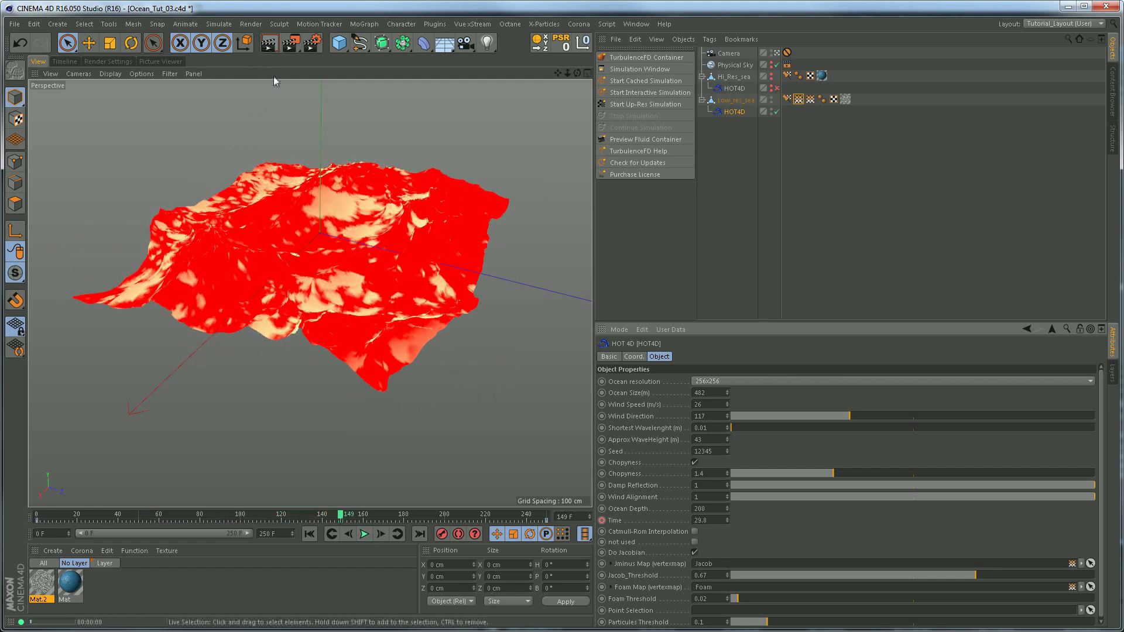
pyautogui.click(269, 43)
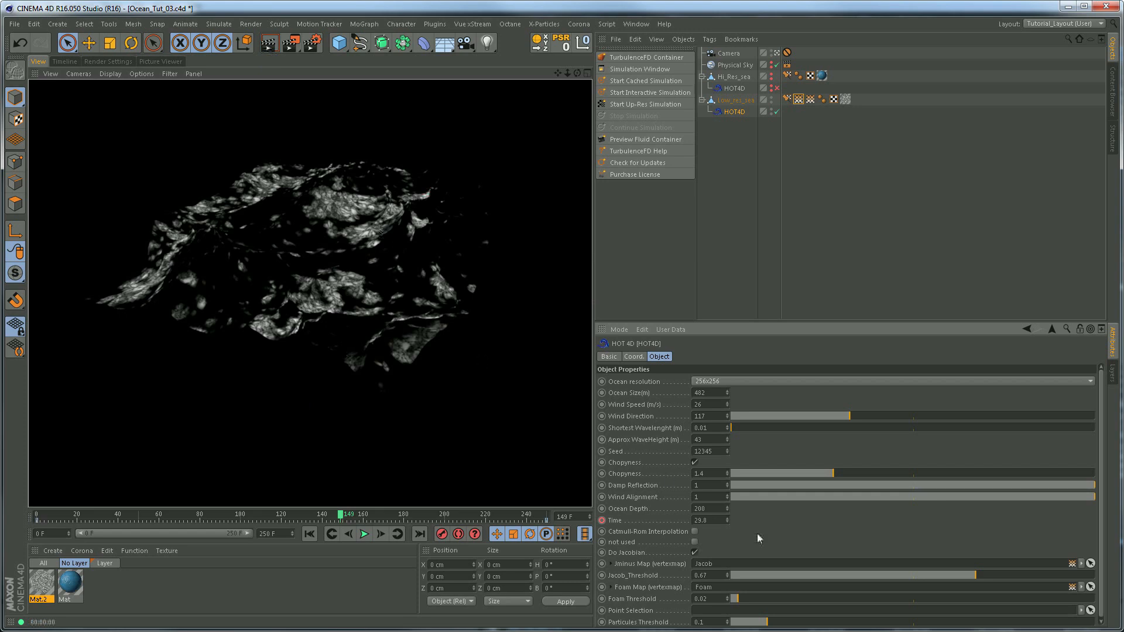
# Step: Raise Jacob_Threshold gradually to 0.82 while replaying the animation from the start, then stop at frame 159 and render a preview of the view
pyautogui.moveTo(983, 580); pyautogui.dragTo(1003, 580)
pyautogui.click(329, 534)
pyautogui.click(364, 533)
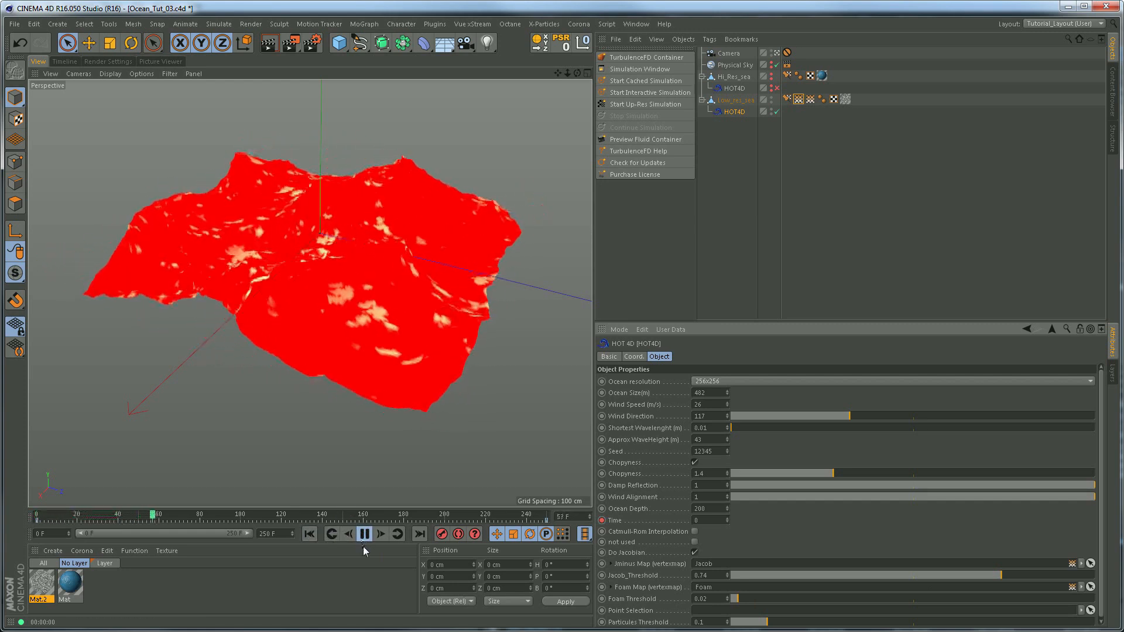
pyautogui.moveTo(1004, 575); pyautogui.dragTo(1012, 577)
pyautogui.click(309, 534)
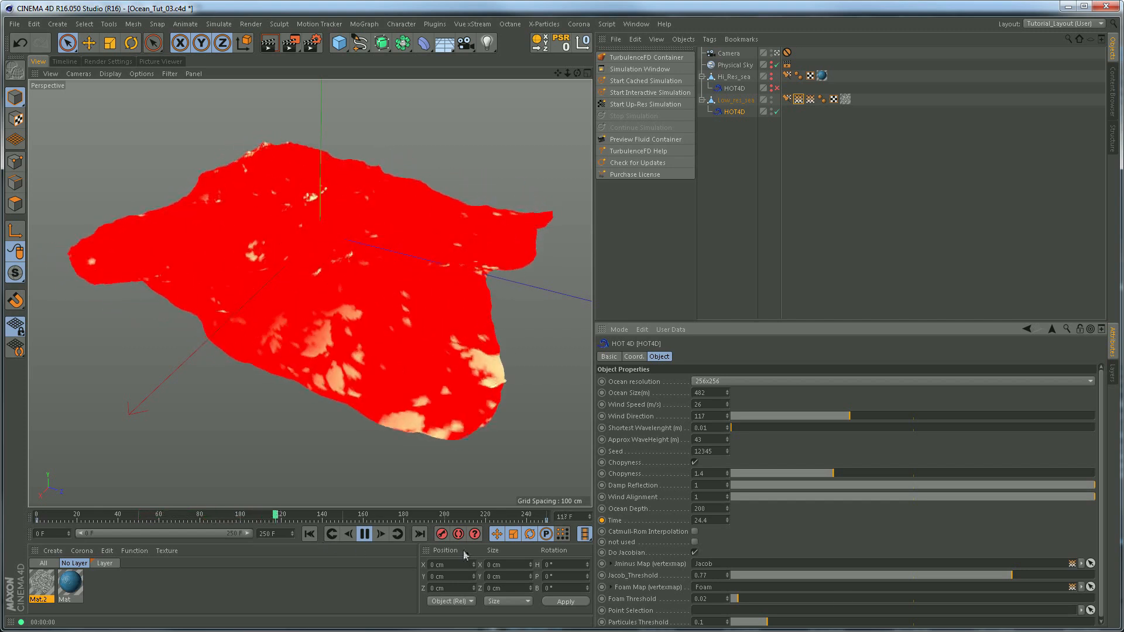
pyautogui.click(1030, 576)
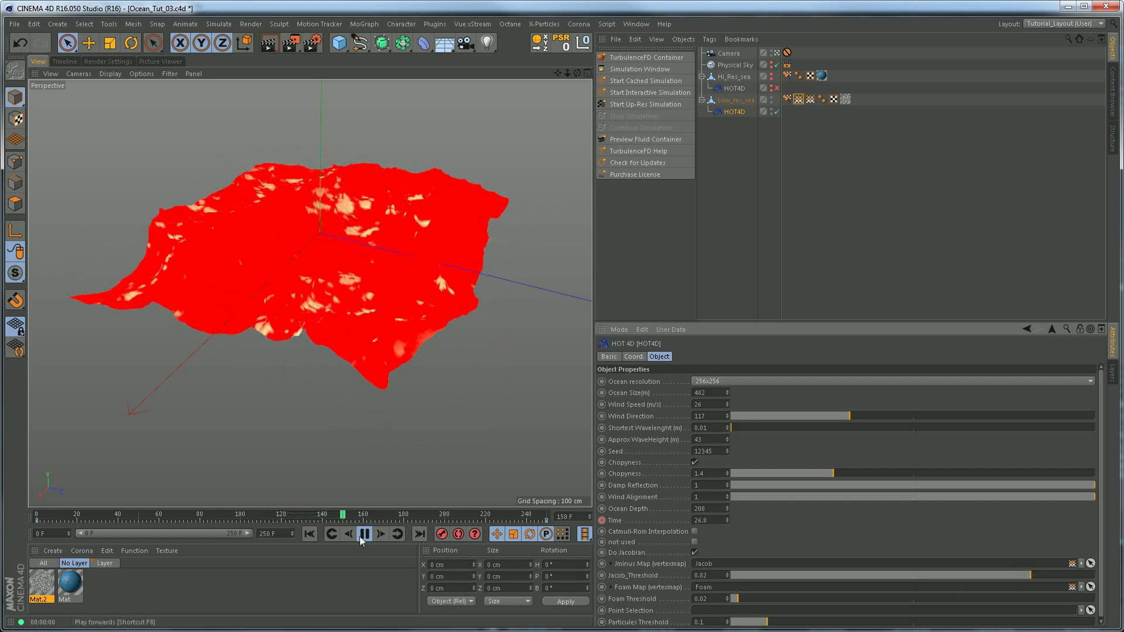
pyautogui.click(309, 533)
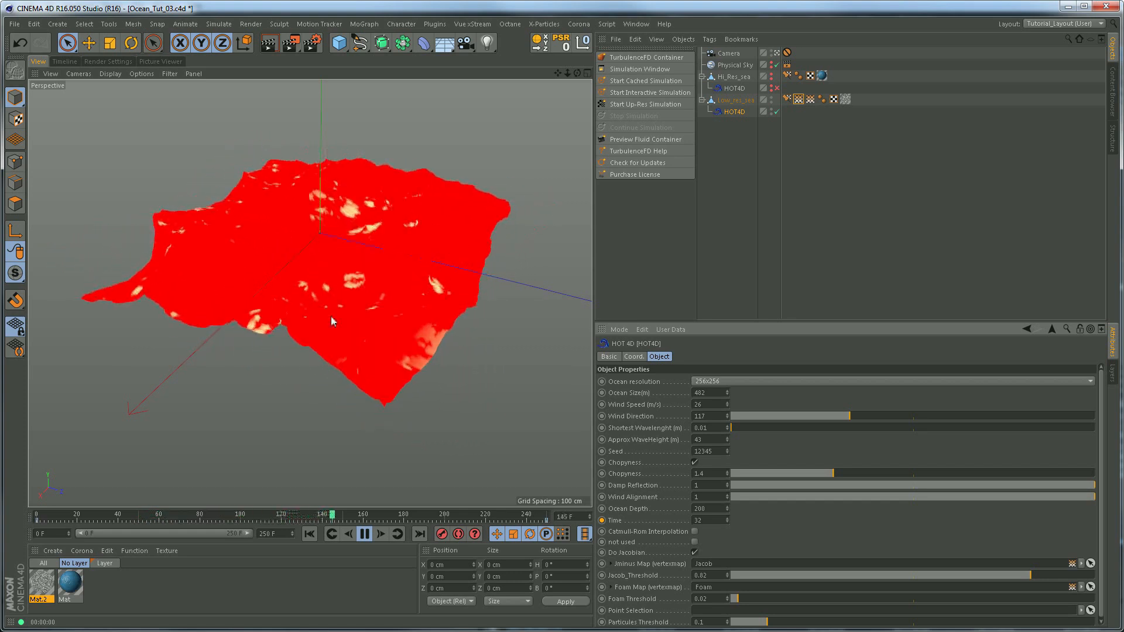
pyautogui.click(364, 534)
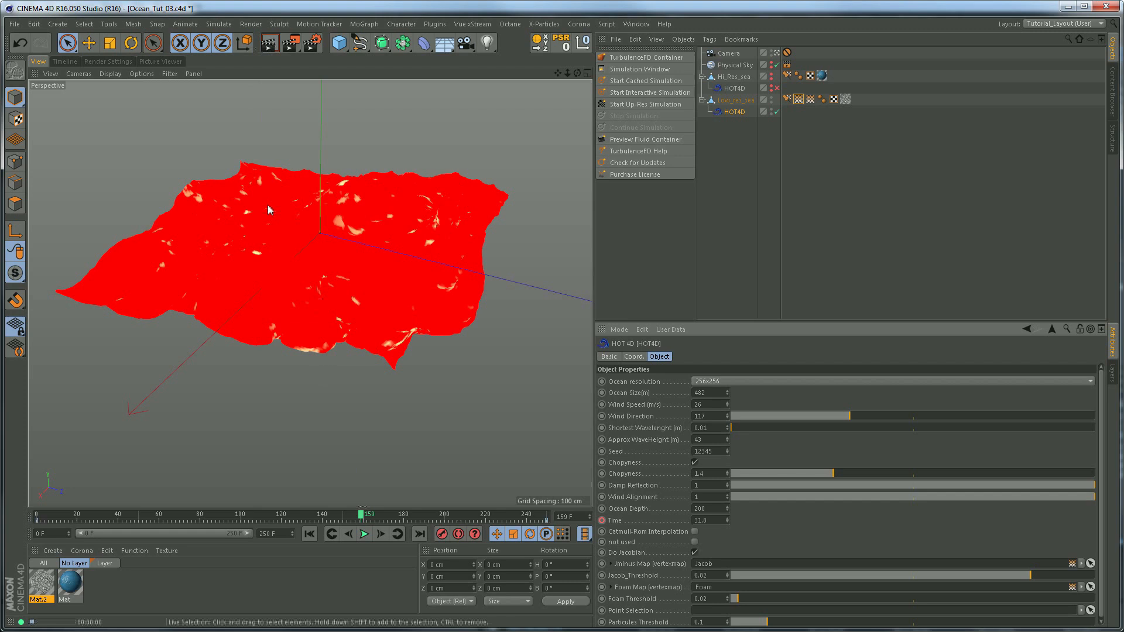
pyautogui.click(269, 42)
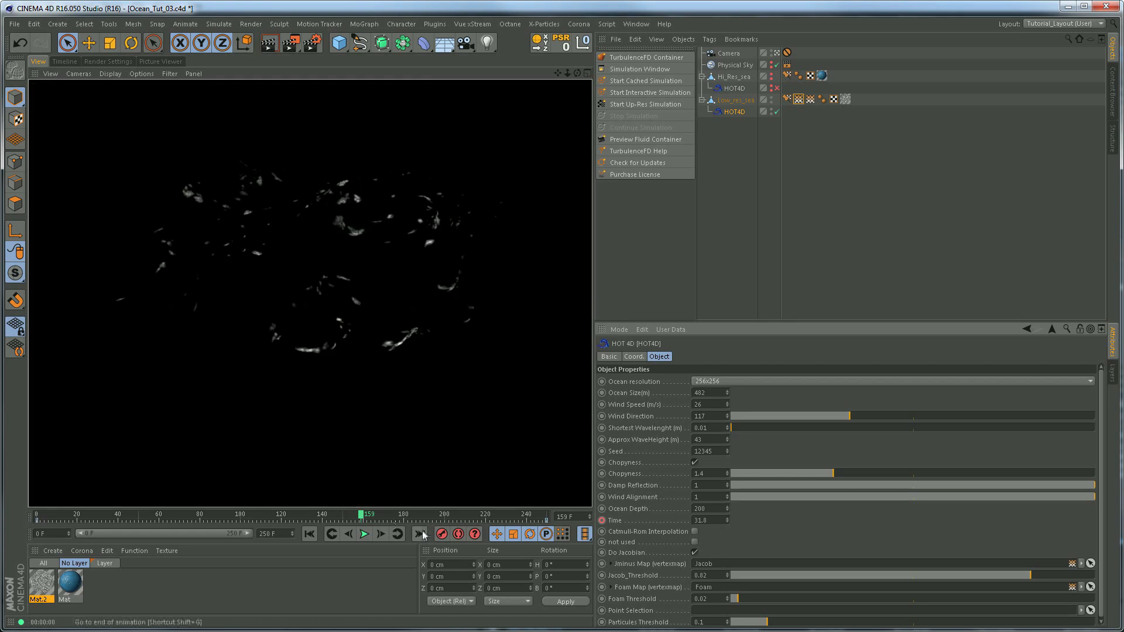
# Step: Return to frame 0, set the render output file to Ocean_02_Foam02 in the Ocean_Tut_02 folder, and review the render options
pyautogui.click(309, 534)
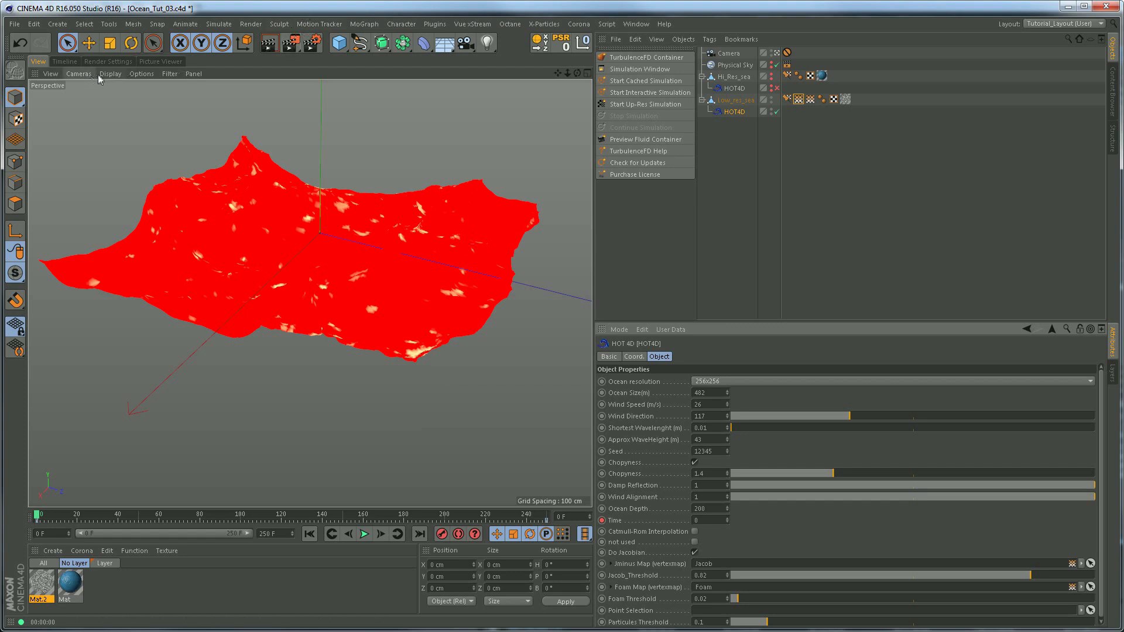
pyautogui.click(111, 62)
pyautogui.click(65, 100)
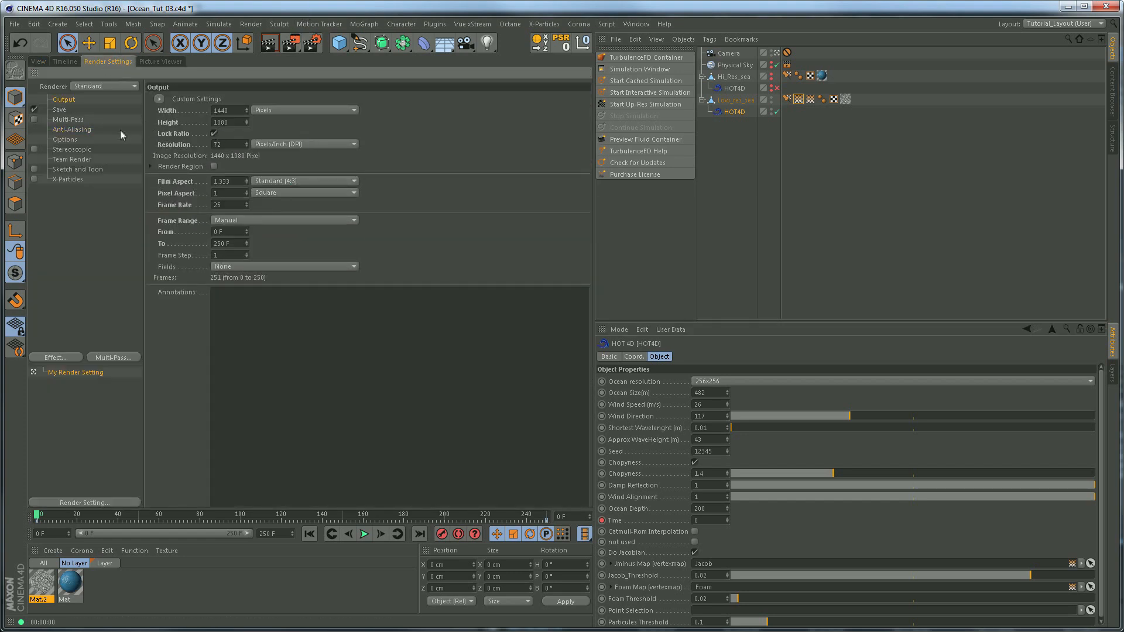
pyautogui.click(59, 110)
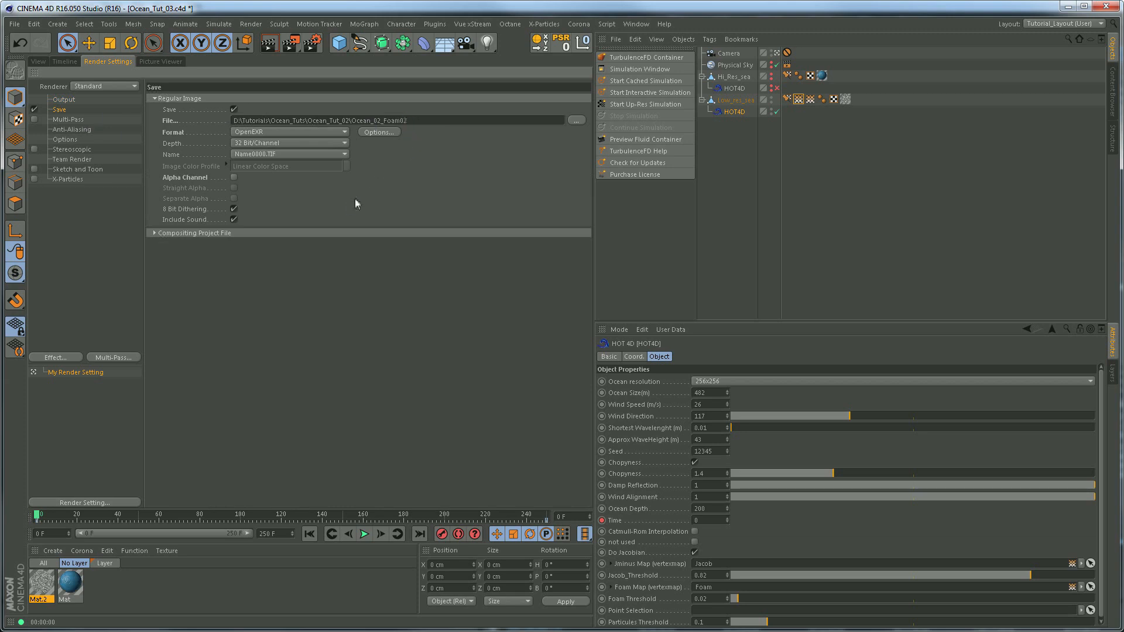
pyautogui.click(65, 140)
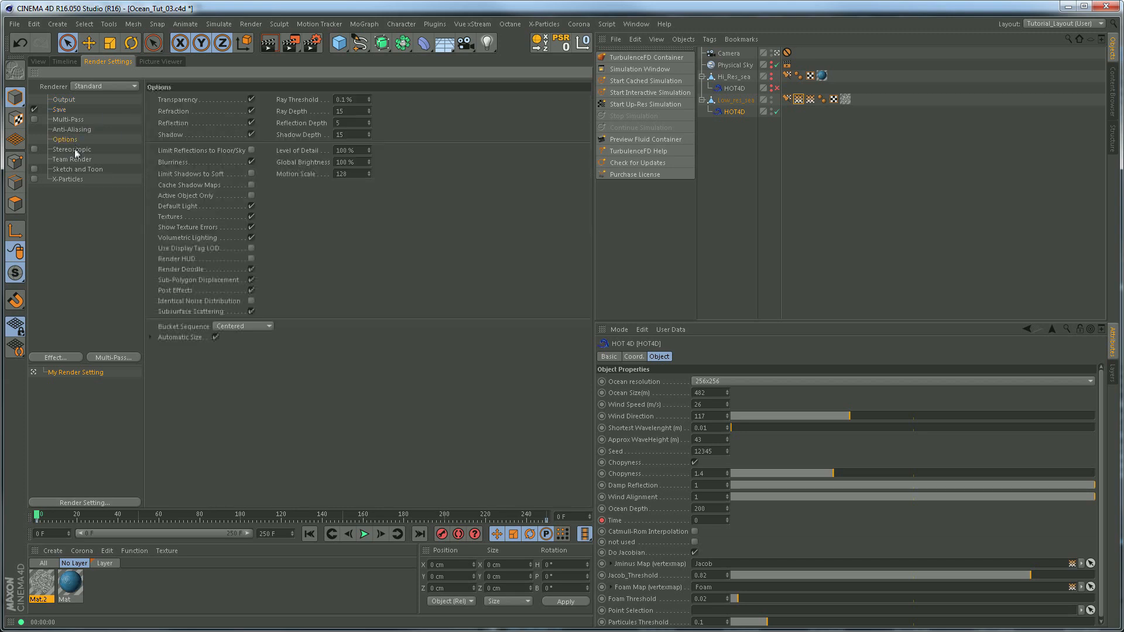
pyautogui.click(59, 110)
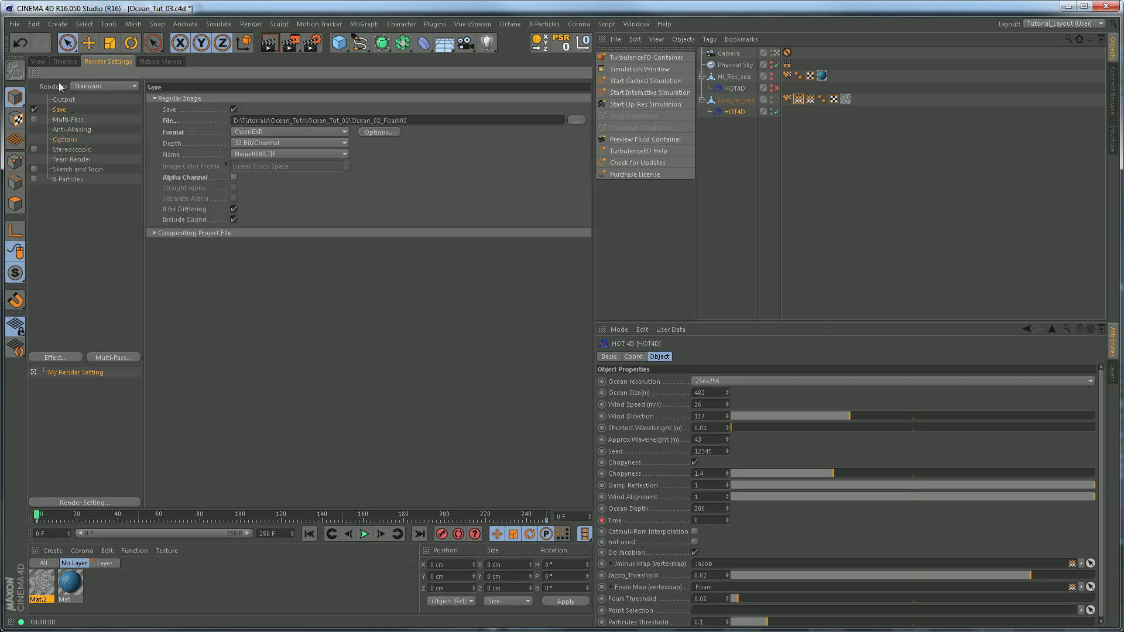
# Step: Render the animation to the Picture Viewer and widen the viewer area
pyautogui.click(38, 62)
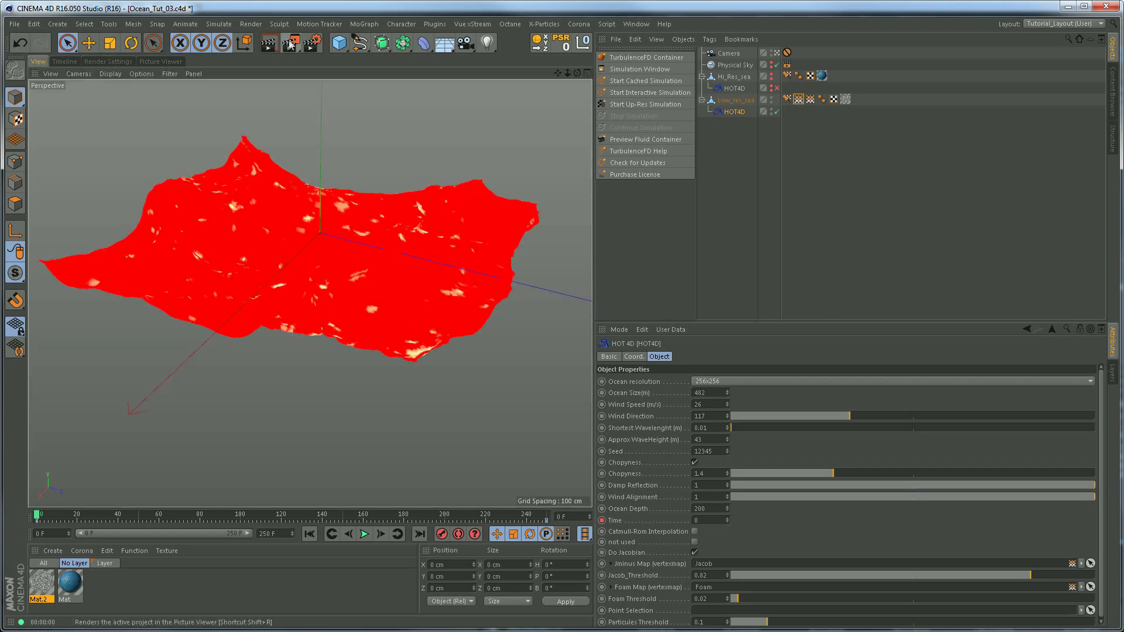
pyautogui.click(291, 45)
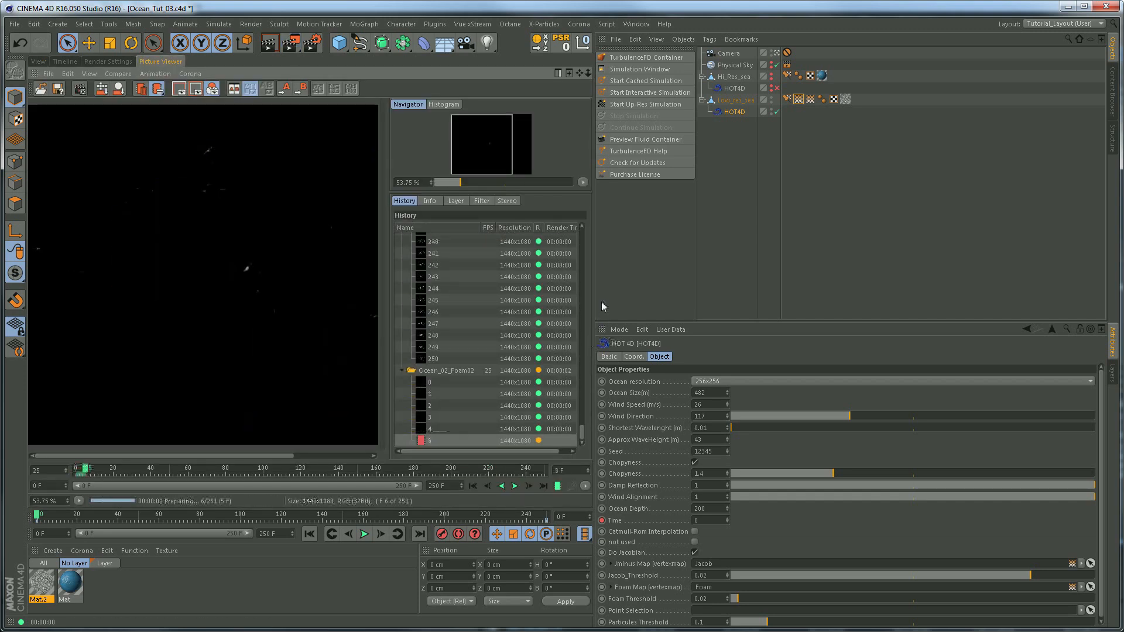
pyautogui.moveTo(594, 309); pyautogui.dragTo(826, 310)
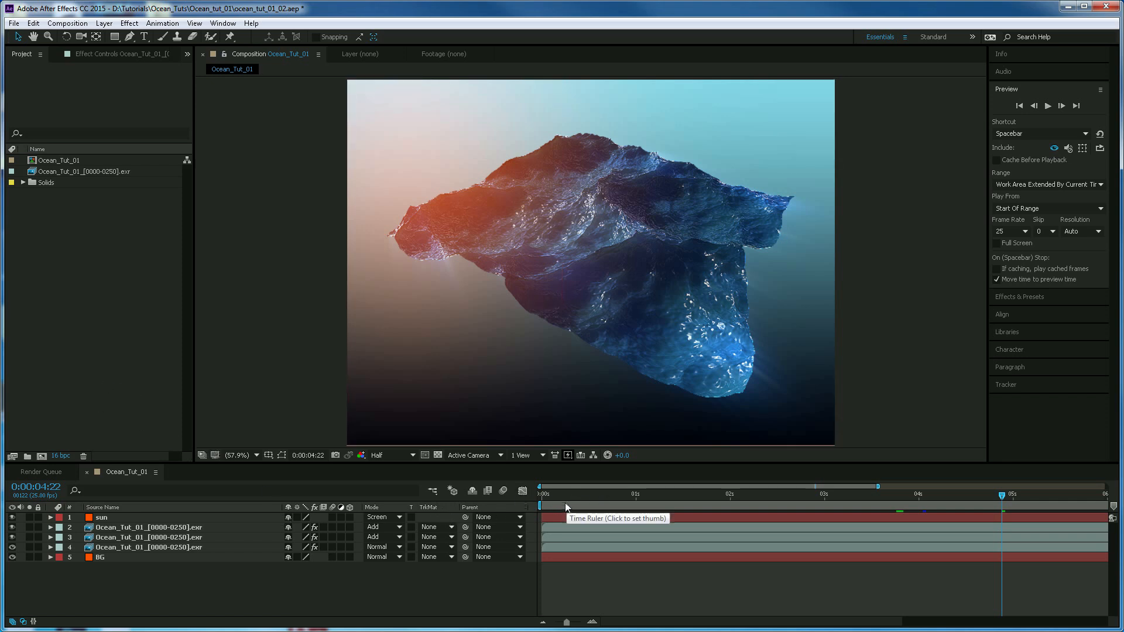
# Step: In After Effects, scrub the Ocean_Tut_01 composition to 0:00:01:19 and isolate the BG and sun layers in turn to examine them
pyautogui.moveTo(560, 495); pyautogui.dragTo(707, 513)
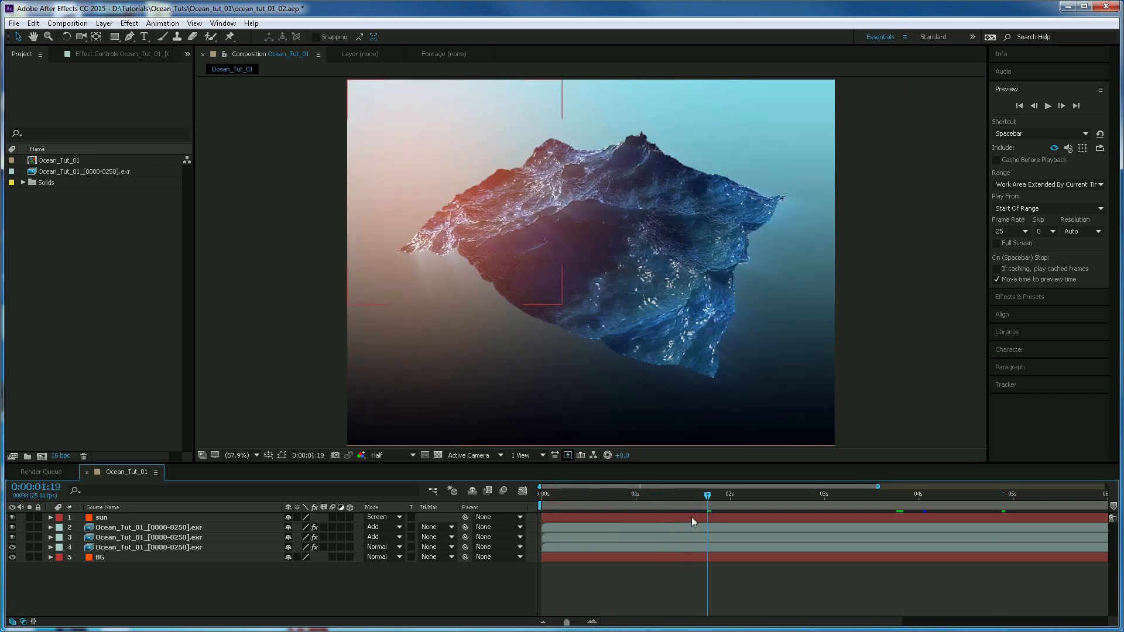
pyautogui.click(111, 558)
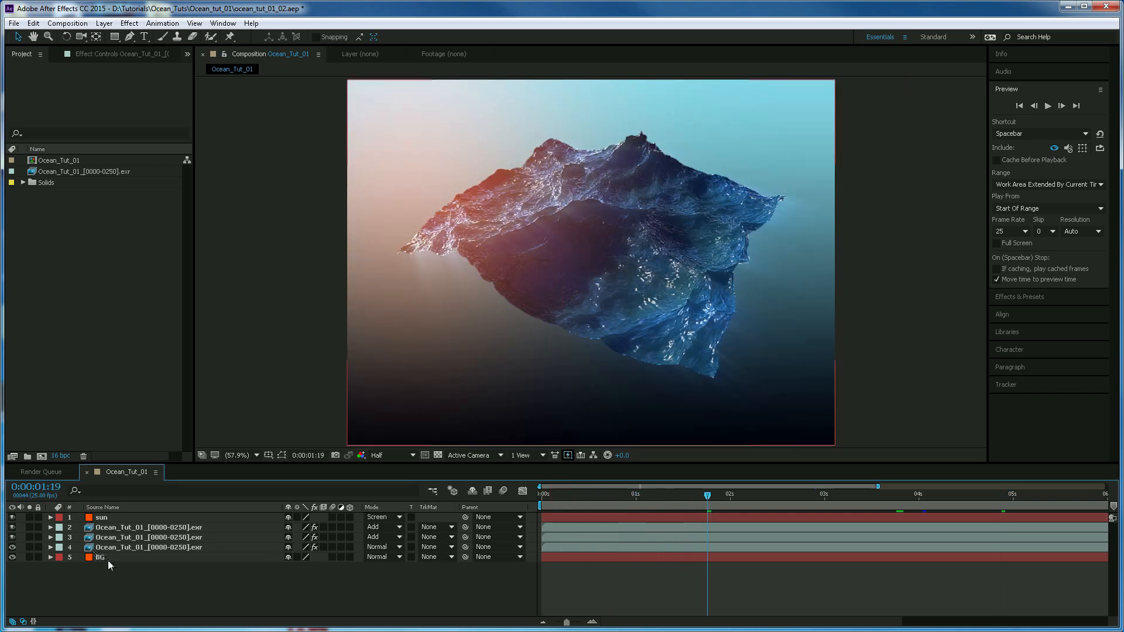
pyautogui.click(29, 557)
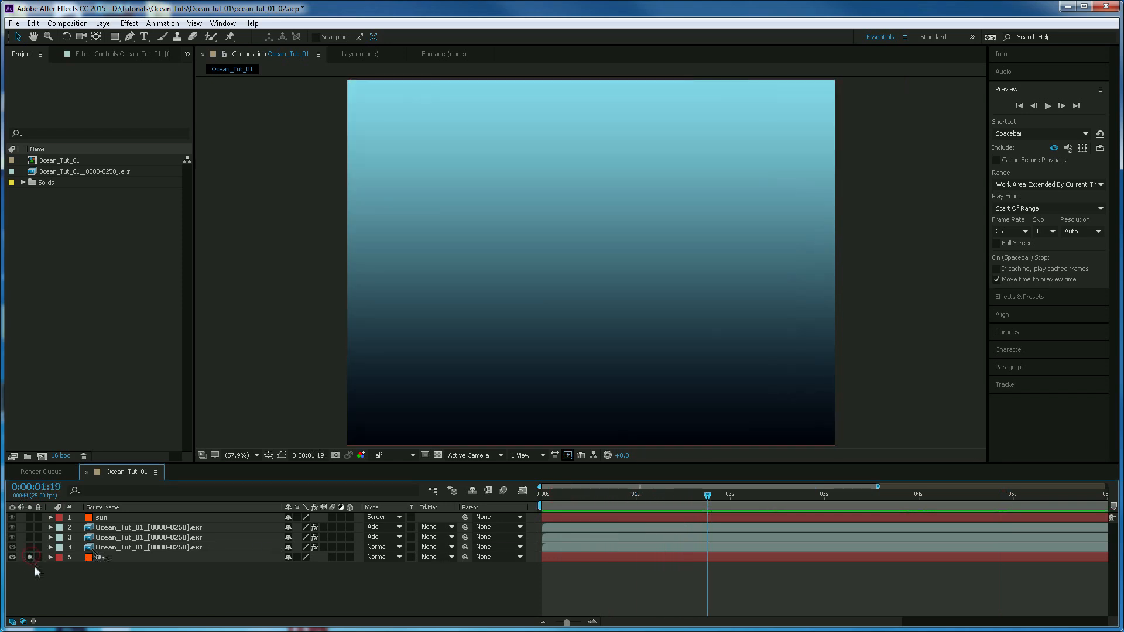
pyautogui.click(30, 556)
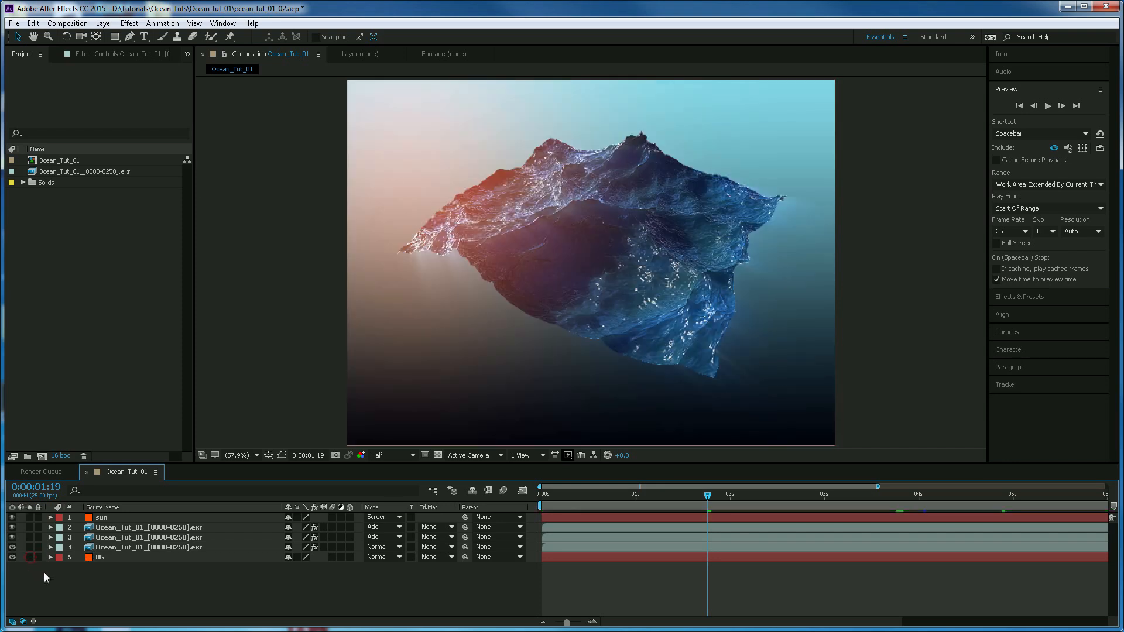
pyautogui.click(29, 517)
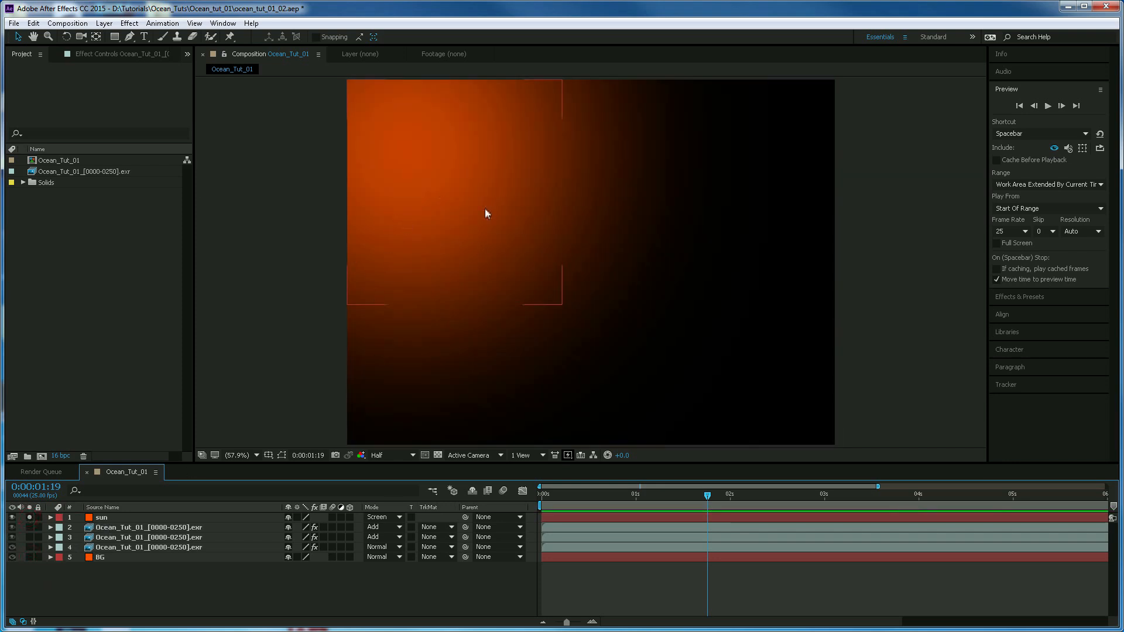
pyautogui.click(30, 518)
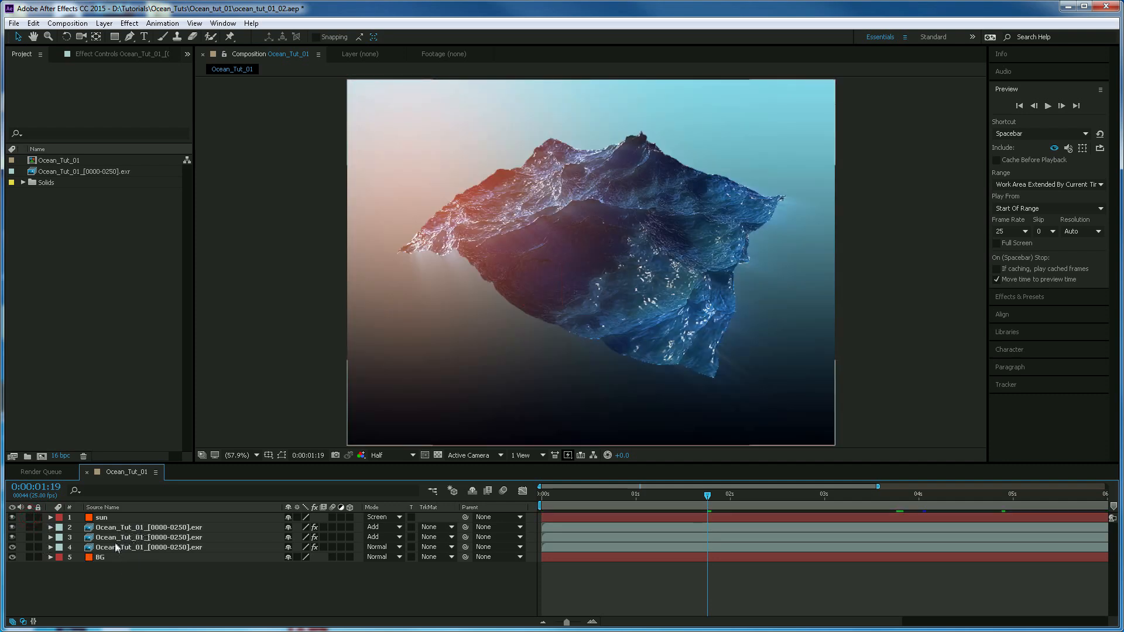
# Step: Solo the ocean footage layer directly above BG and rename it Ocean_Base
pyautogui.click(29, 547)
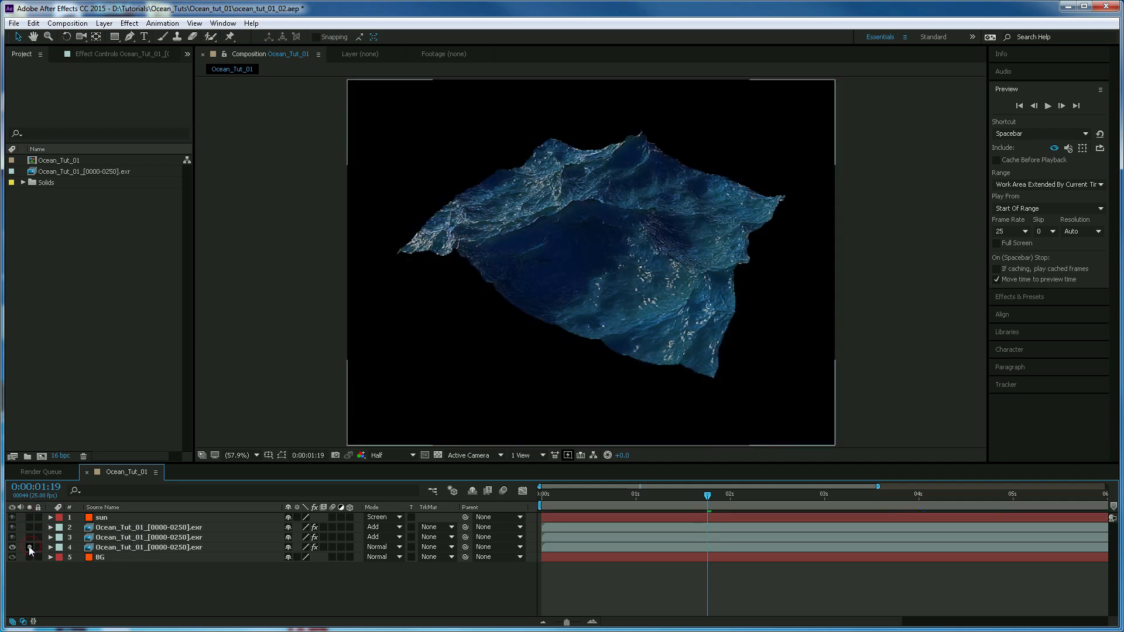
pyautogui.click(169, 550)
pyautogui.press('Return')
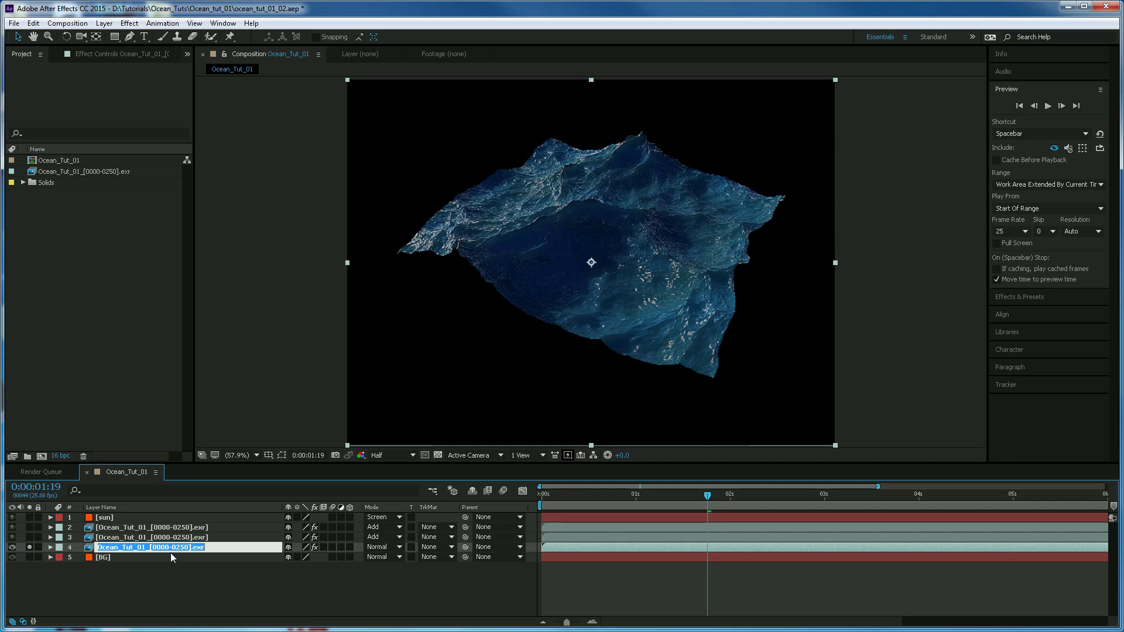
pyautogui.write('Ocean_I')
pyautogui.write('ase')
pyautogui.press('Return')
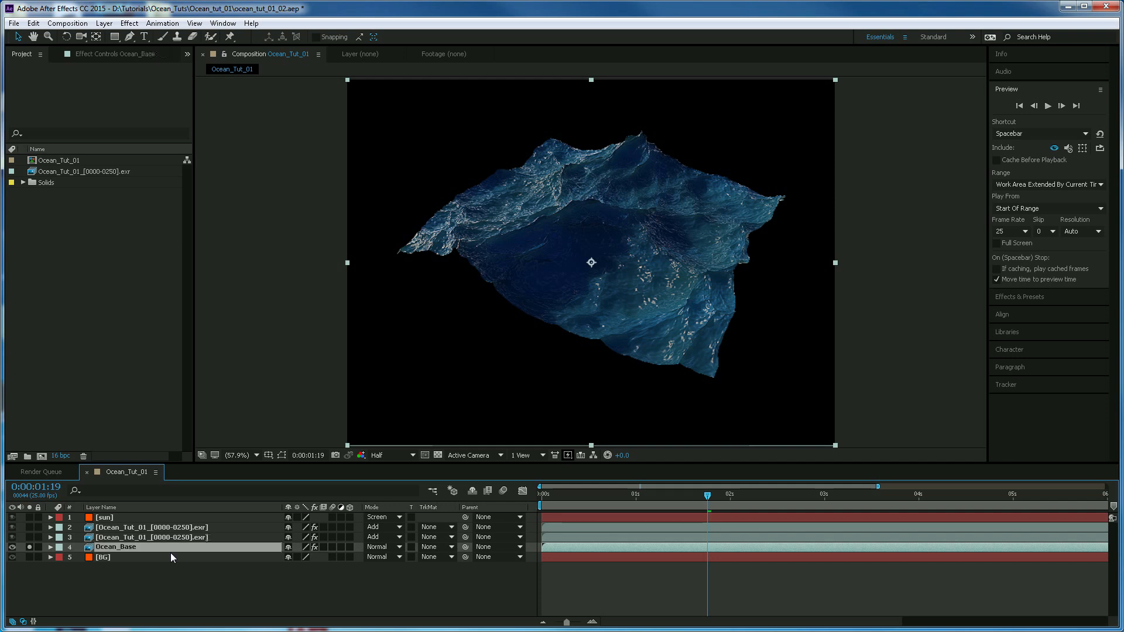
# Step: Solo only the footage layer directly above Ocean_Base and rename it Glints
pyautogui.click(29, 536)
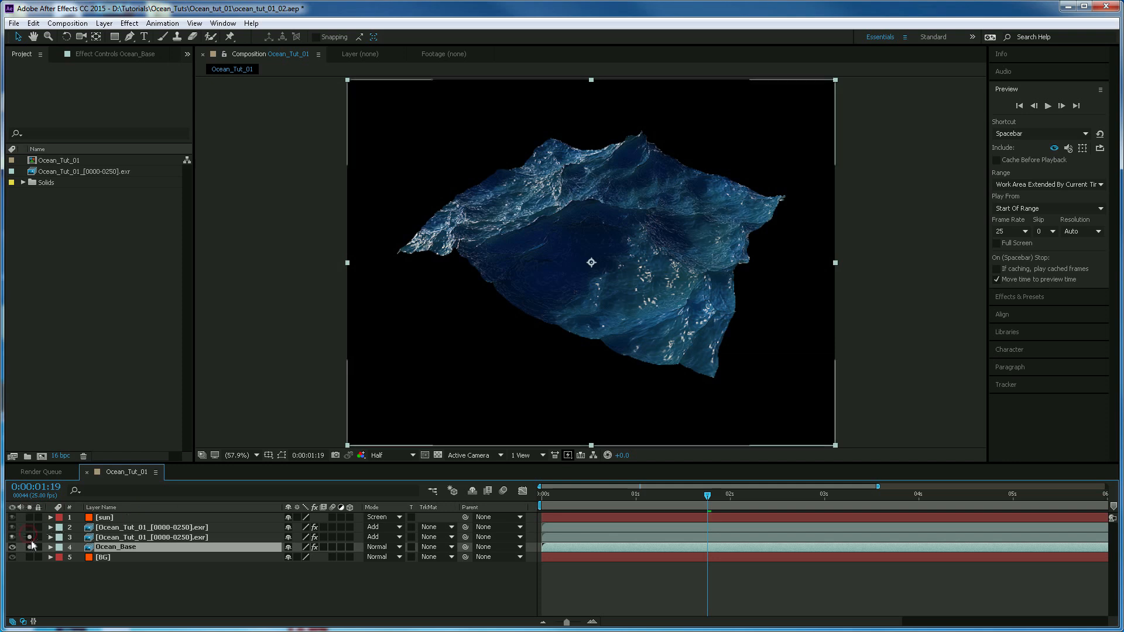
pyautogui.click(28, 547)
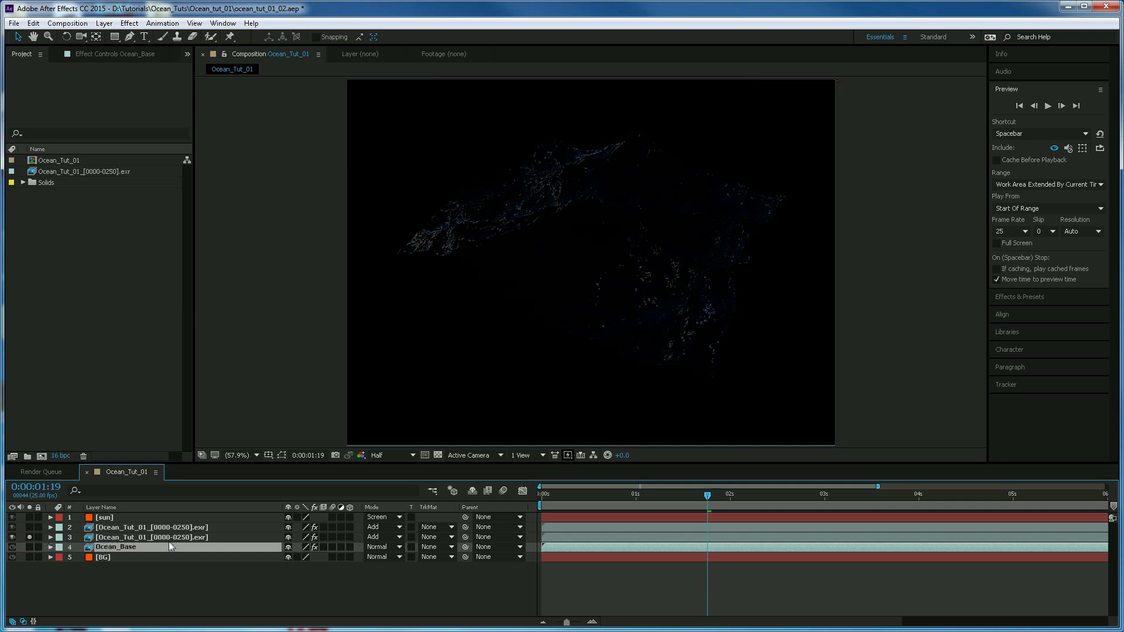
pyautogui.click(96, 537)
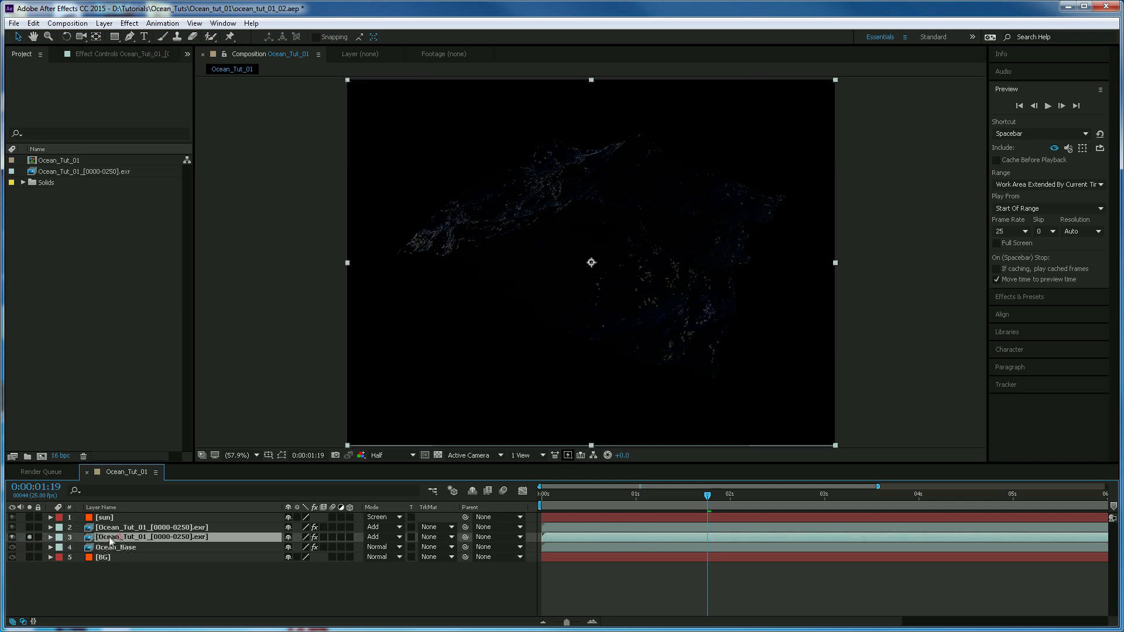
pyautogui.press('Return')
pyautogui.write('Glints')
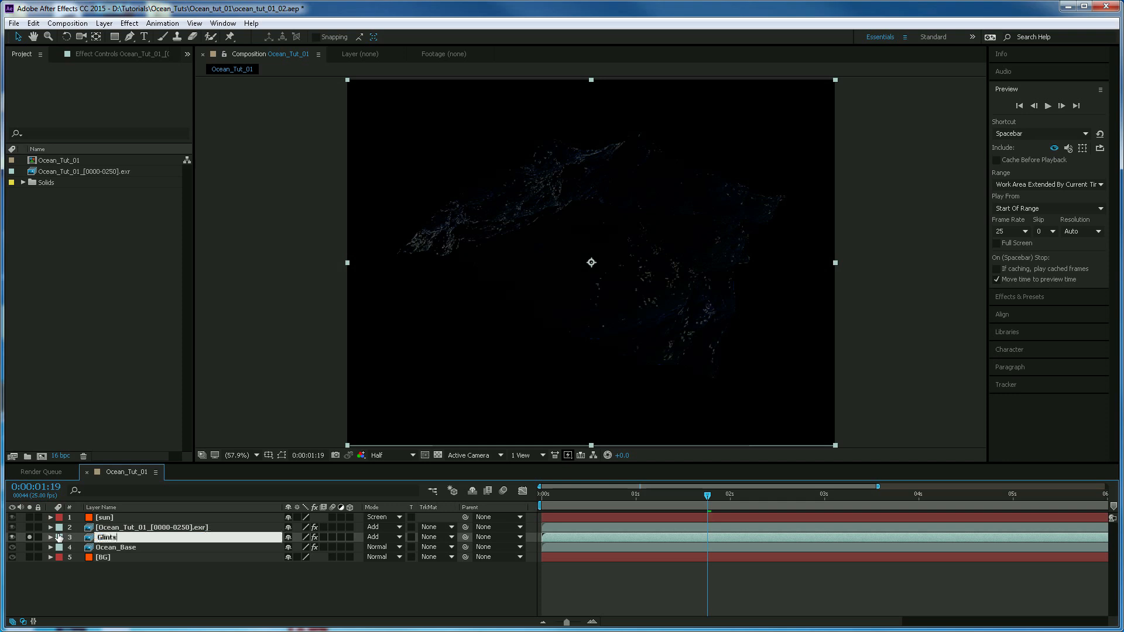
pyautogui.press('Return')
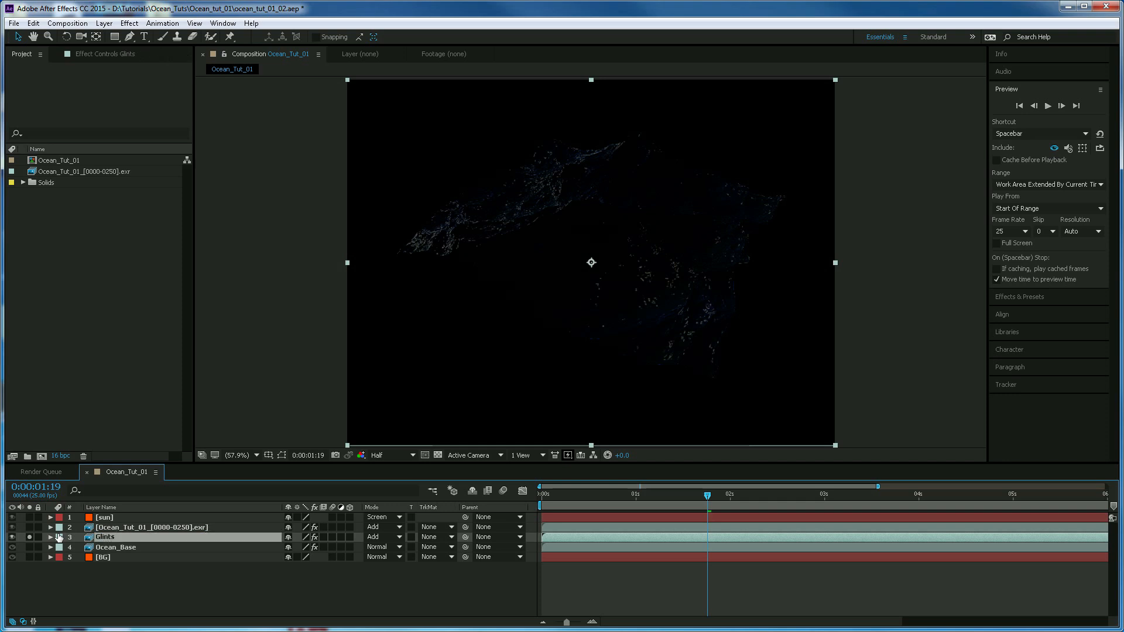
# Step: Solo only the footage layer directly above Glints, rename it Glints_Rays and turn its solo off
pyautogui.click(30, 537)
pyautogui.click(30, 527)
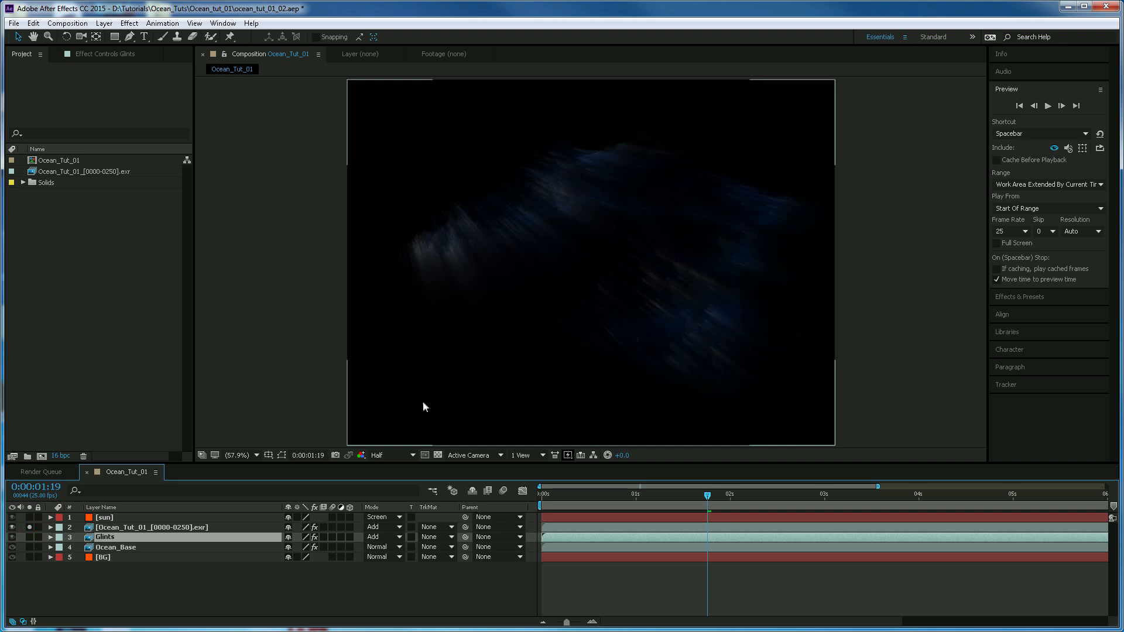
pyautogui.click(143, 528)
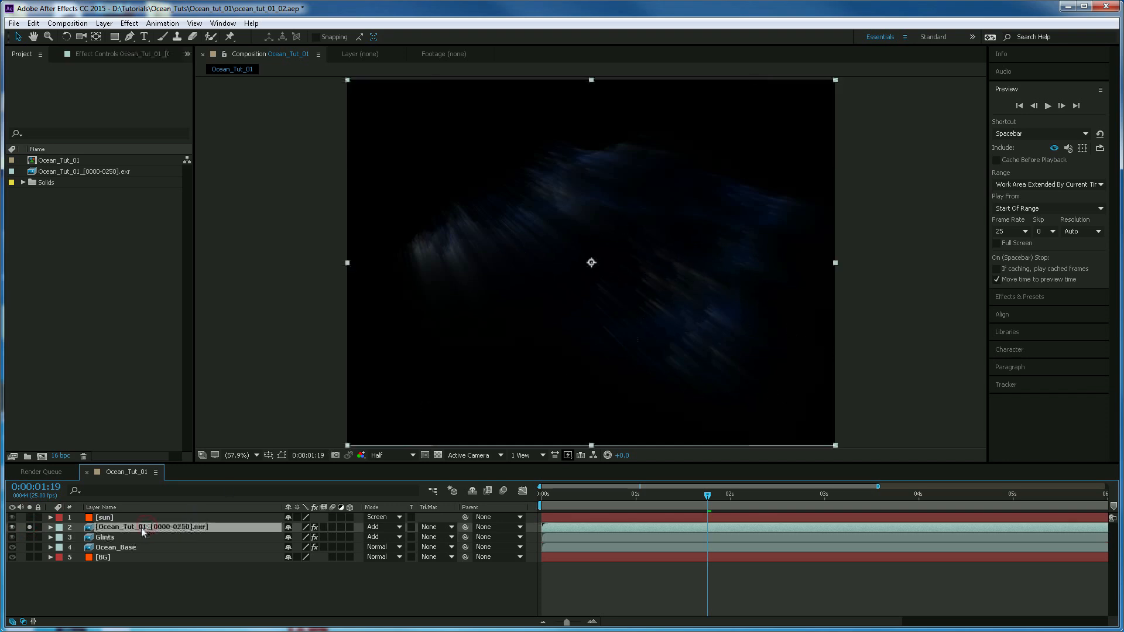
pyautogui.press('Return')
pyautogui.write('Glints_Rays')
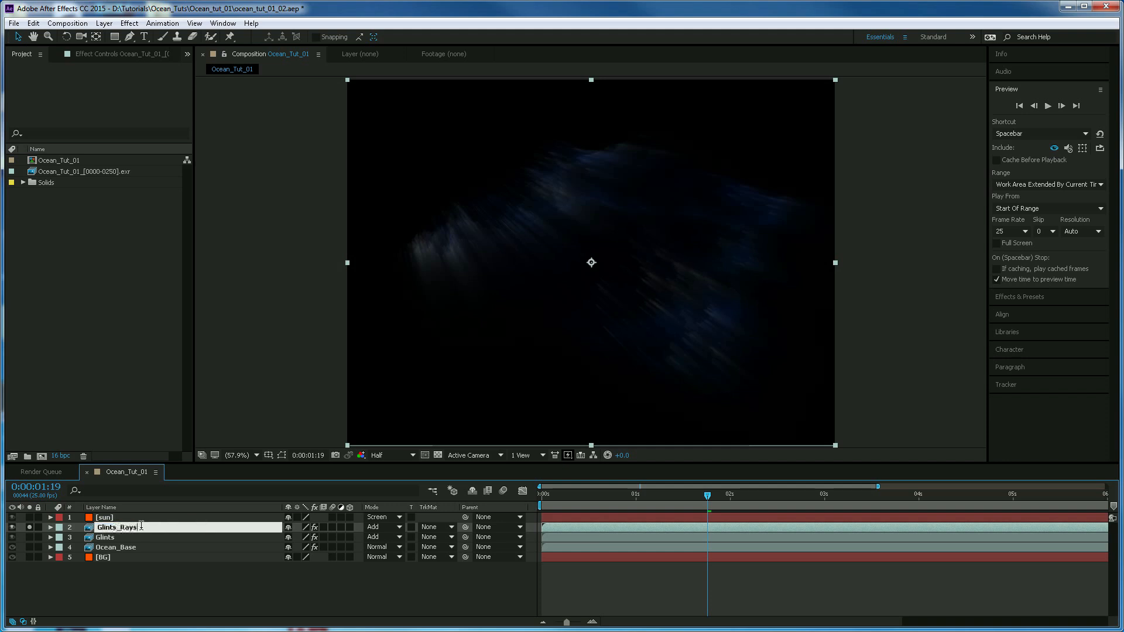
pyautogui.press('Return')
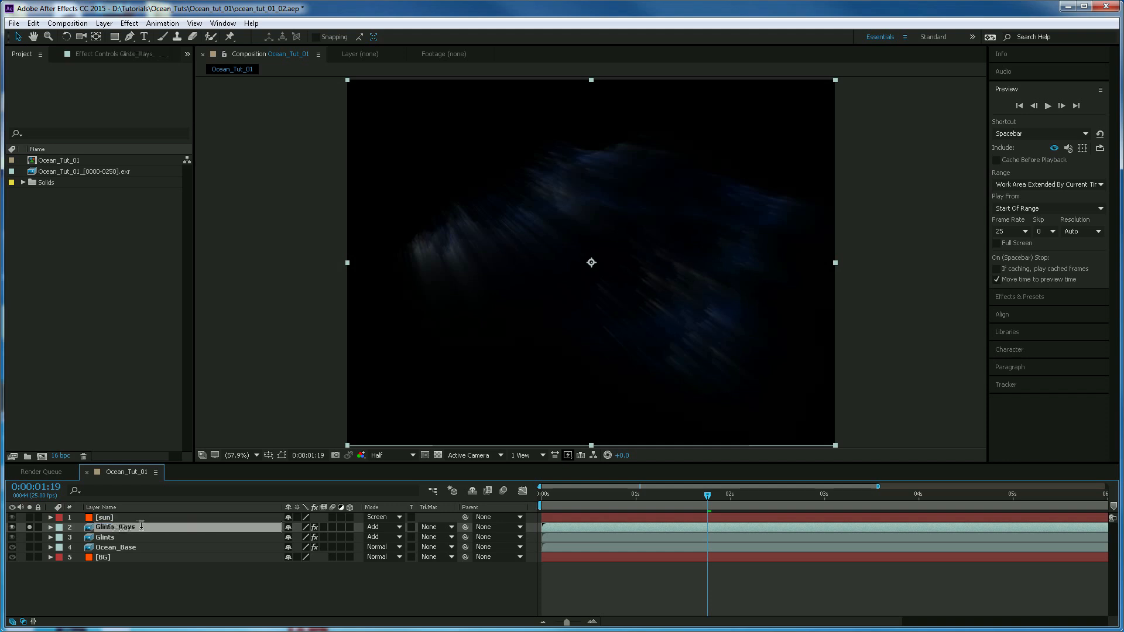
pyautogui.click(28, 527)
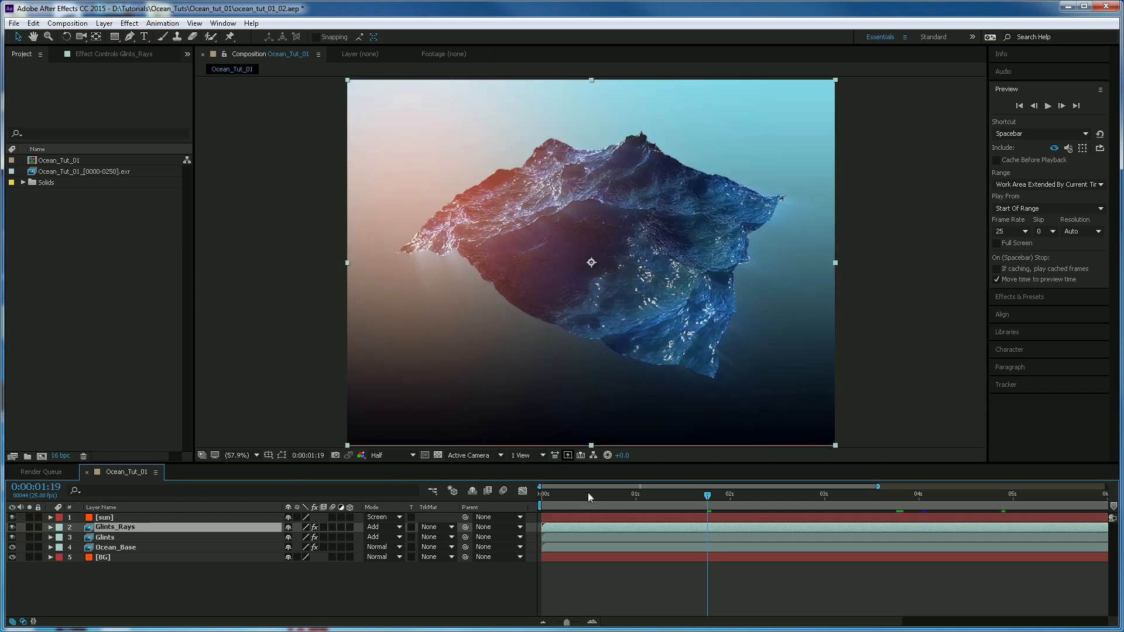
# Step: Hide the sun, BG, Glints_Rays and Glints layers and scrub through Ocean_Base to 0:00:02:07
pyautogui.moveTo(574, 494); pyautogui.dragTo(730, 509)
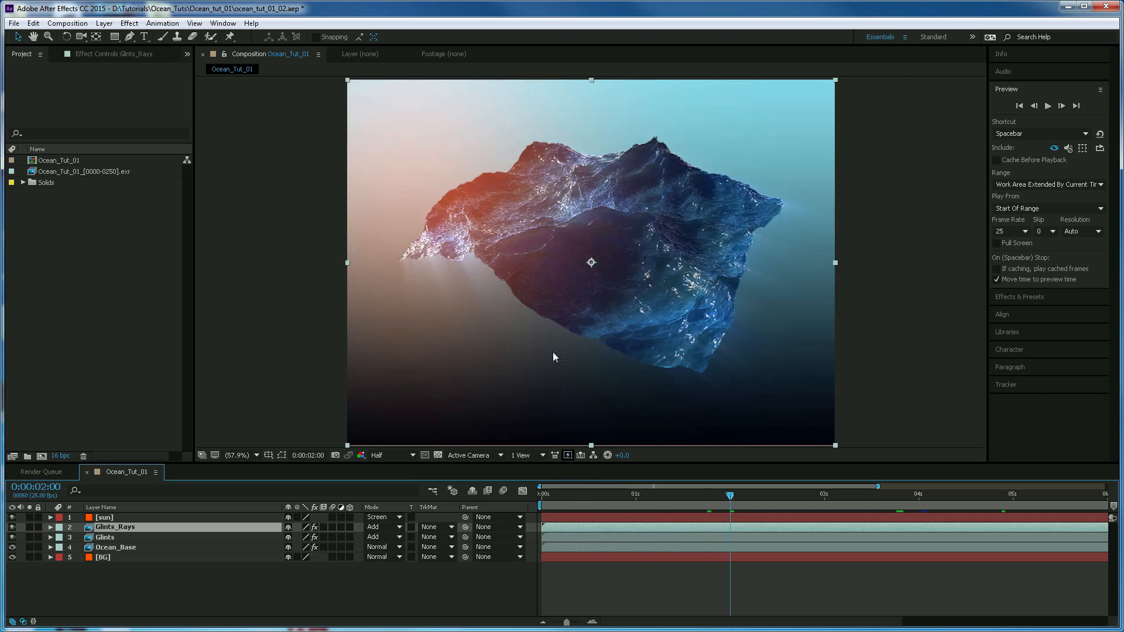
pyautogui.click(12, 517)
pyautogui.click(13, 558)
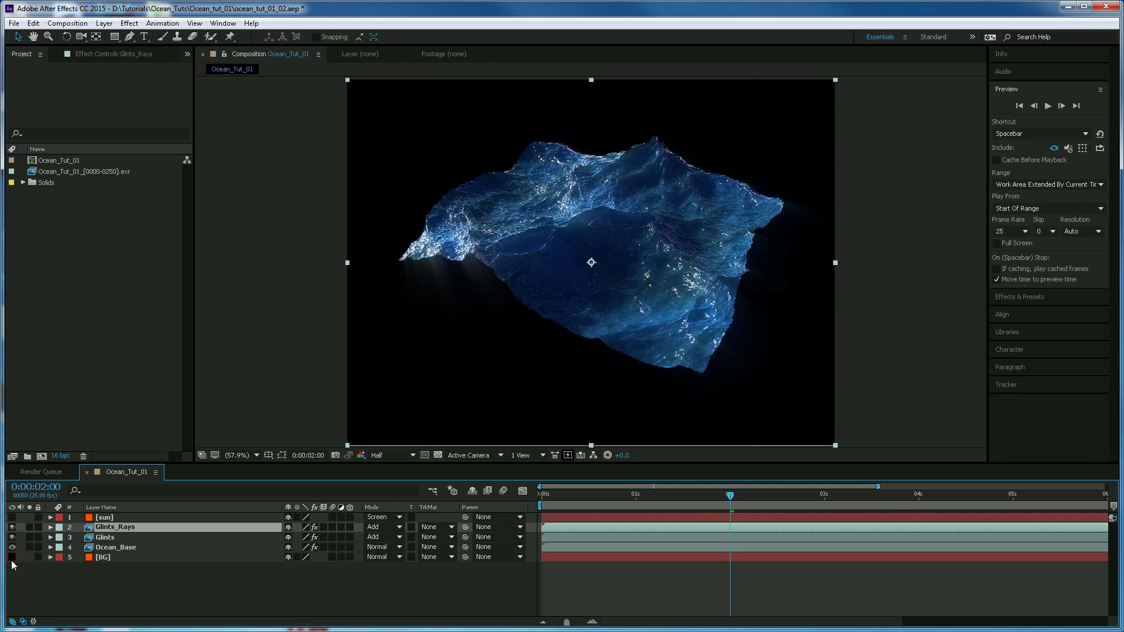
pyautogui.click(12, 527)
pyautogui.click(11, 537)
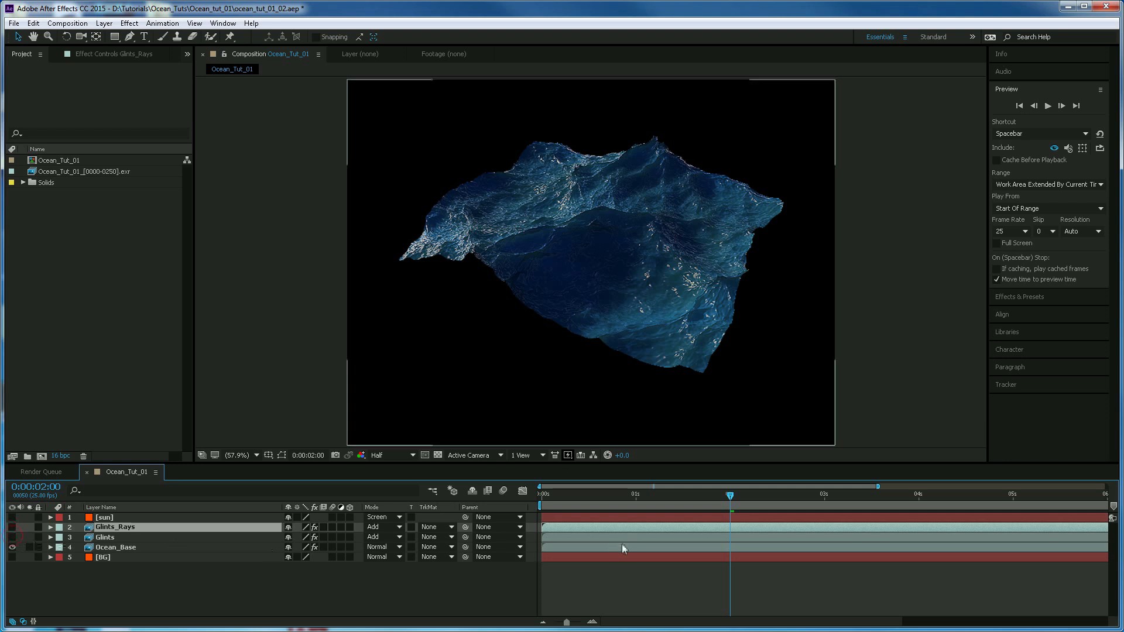
pyautogui.moveTo(596, 495); pyautogui.dragTo(762, 513)
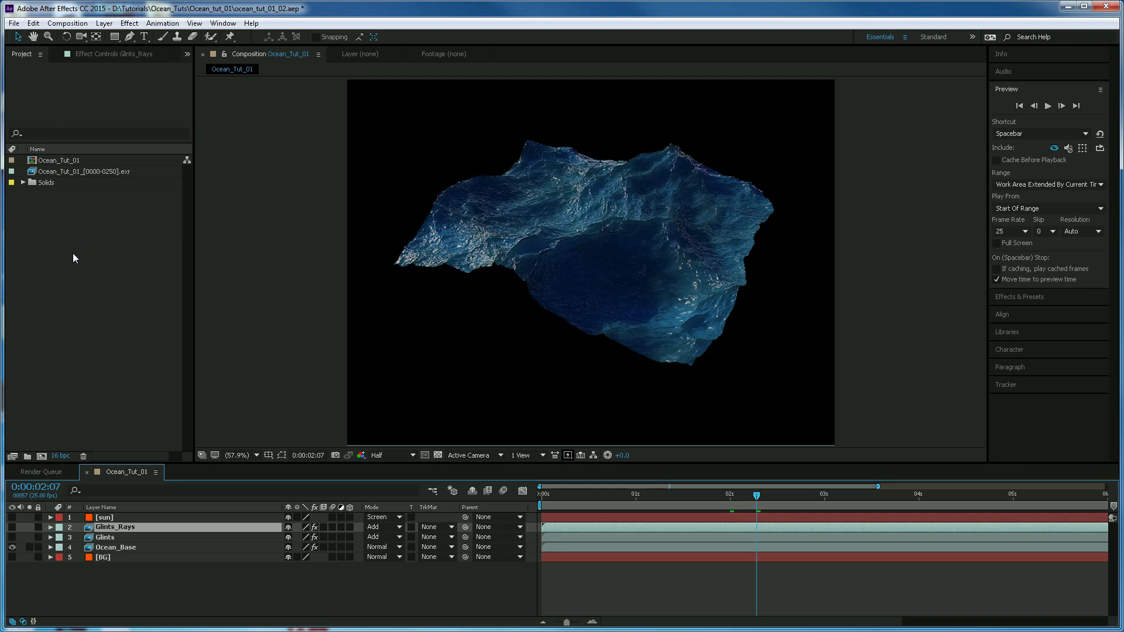
# Step: Import the Ocean_02_Foam01 frames from the Ocean_Tut_02 folder as an OpenEXR sequence
pyautogui.doubleClick(54, 213)
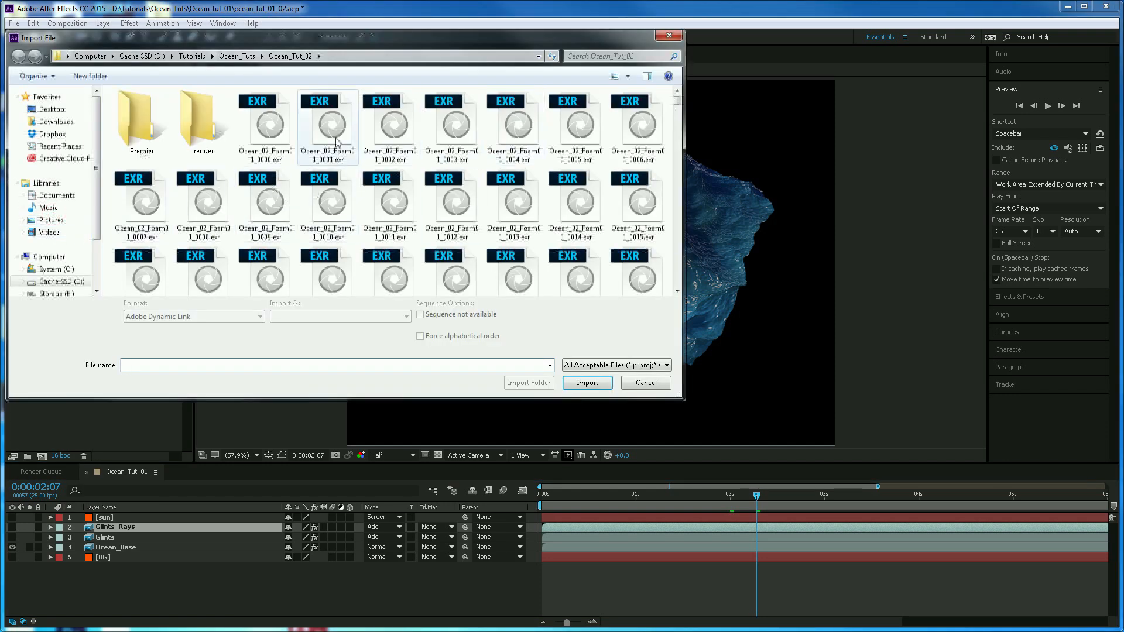
pyautogui.click(237, 56)
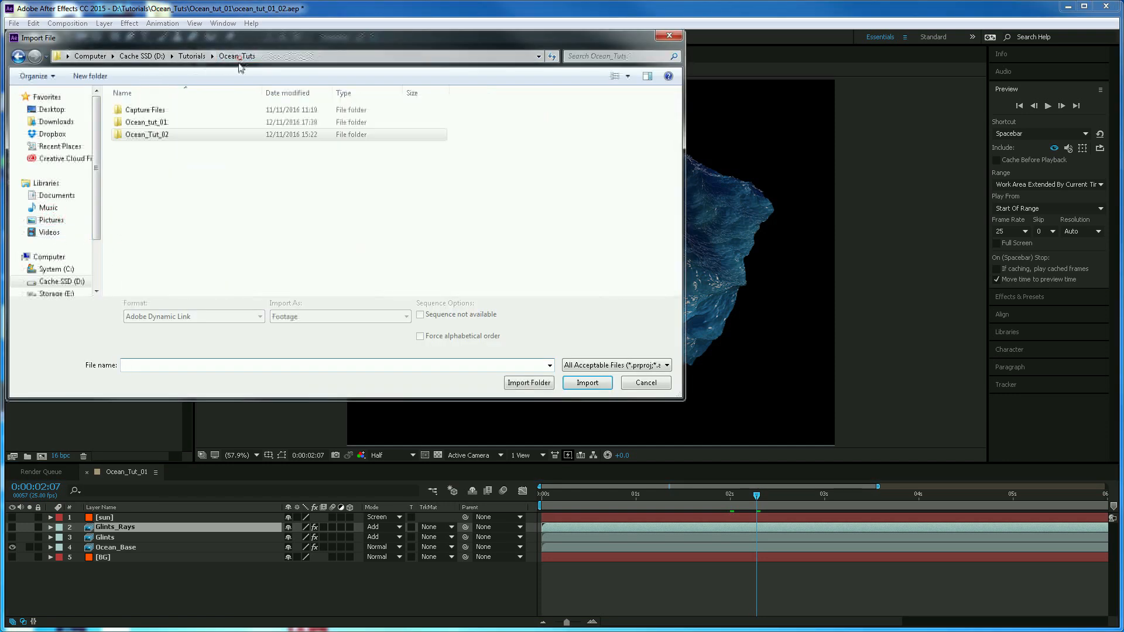
pyautogui.doubleClick(147, 135)
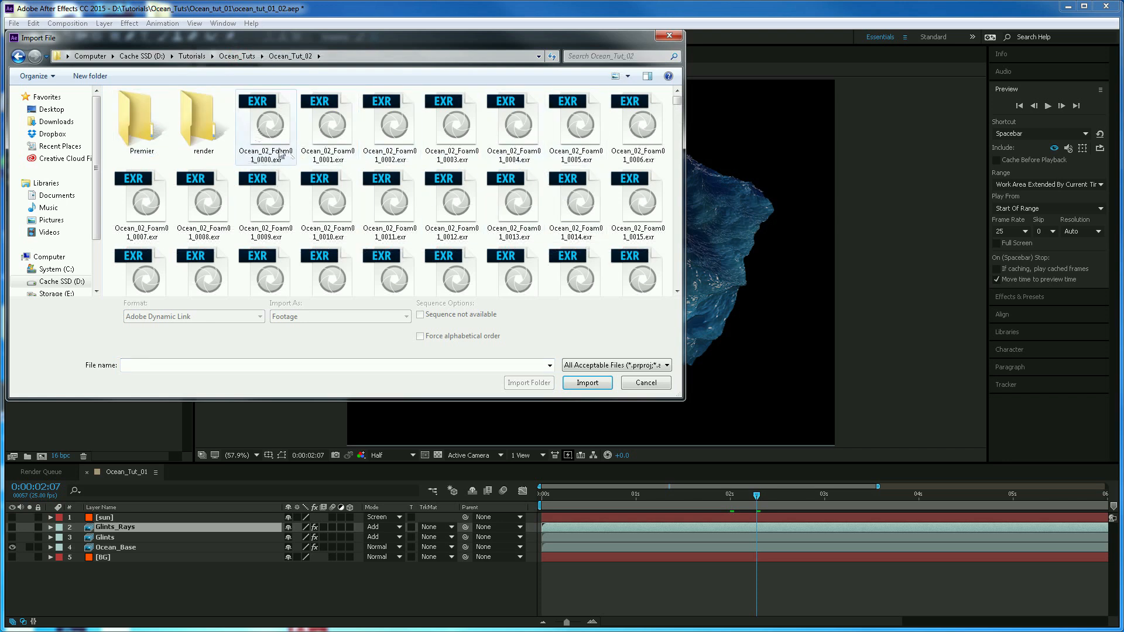
pyautogui.click(275, 125)
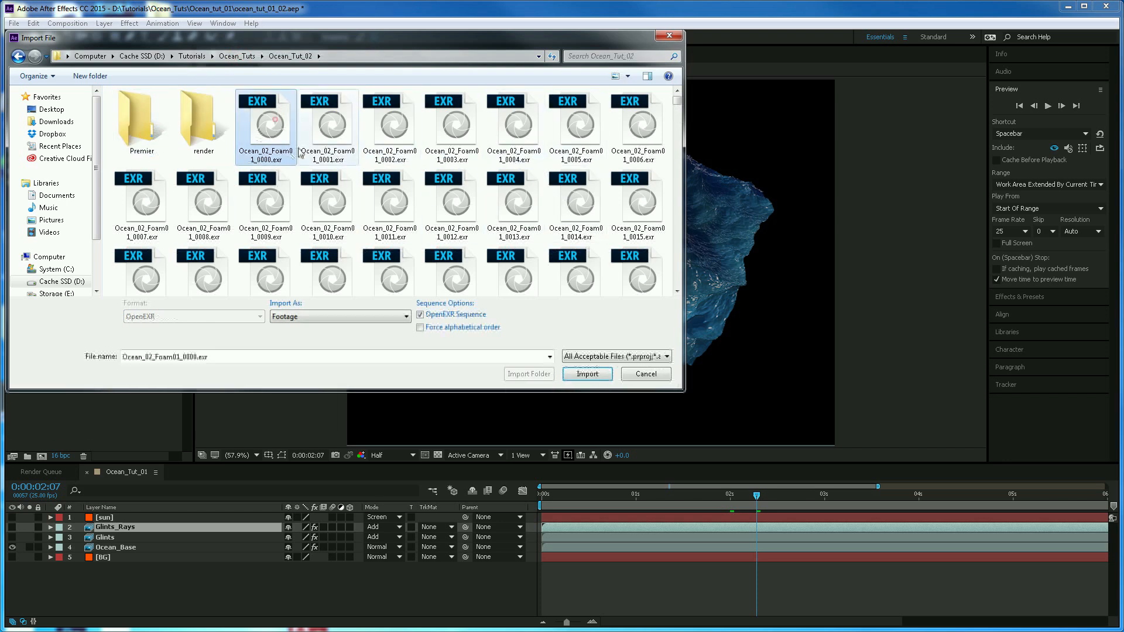
pyautogui.click(579, 377)
# Step: Import the Ocean_02_Foam02 frames from the Ocean_Tut_02 folder as an image sequence
pyautogui.doubleClick(52, 233)
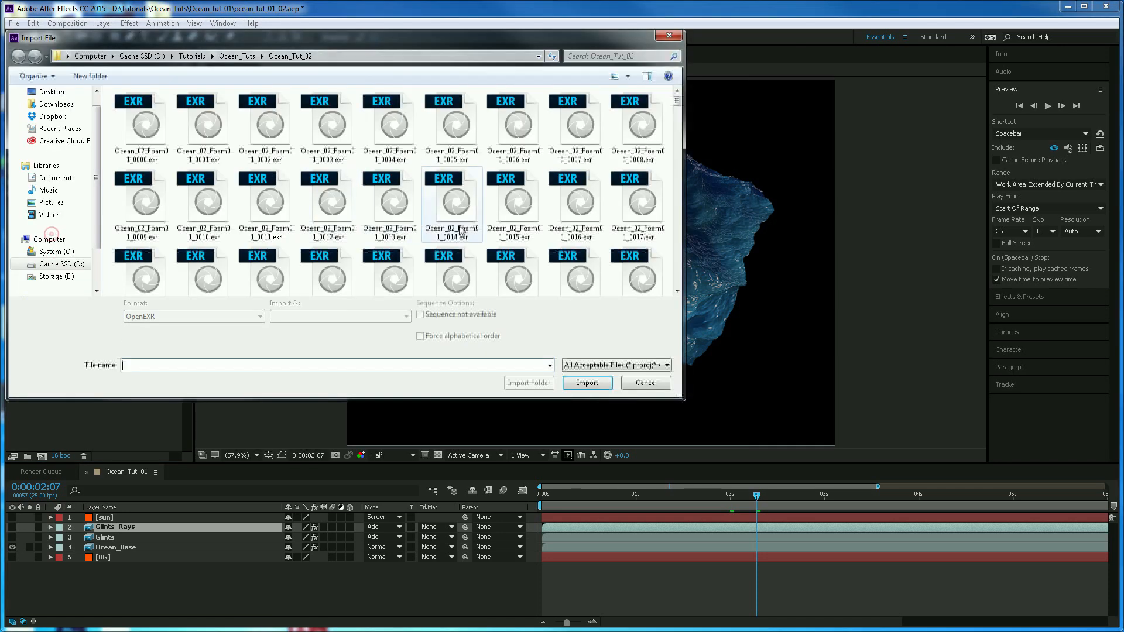
pyautogui.moveTo(676, 103); pyautogui.dragTo(674, 153)
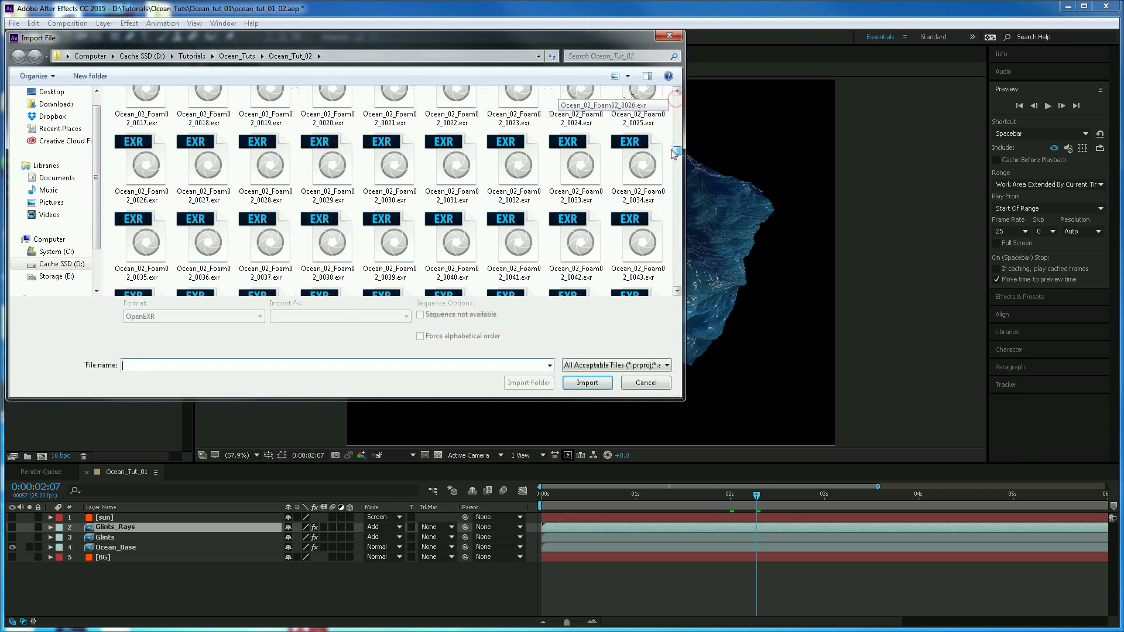
pyautogui.click(400, 179)
pyautogui.click(584, 382)
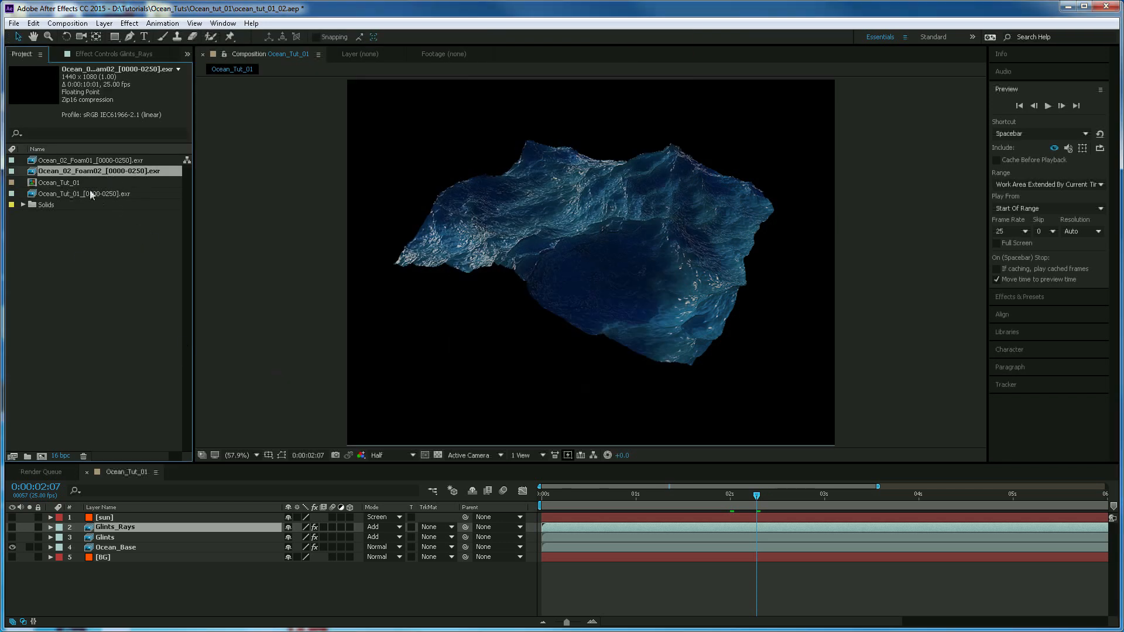
# Step: Place the Foam01 sequence directly above Ocean_Base, blend it in Screen mode and scrub to 0:00:01:05 to check it
pyautogui.click(80, 162)
pyautogui.moveTo(80, 161); pyautogui.dragTo(91, 543)
pyautogui.moveTo(566, 496); pyautogui.dragTo(671, 495)
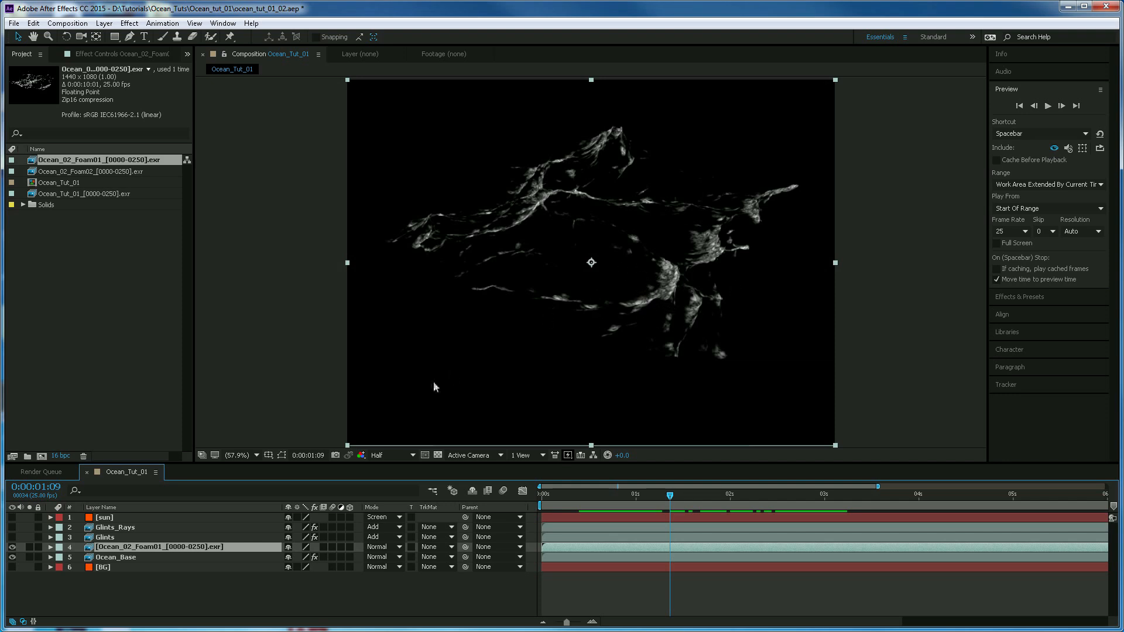
pyautogui.click(393, 546)
pyautogui.click(403, 177)
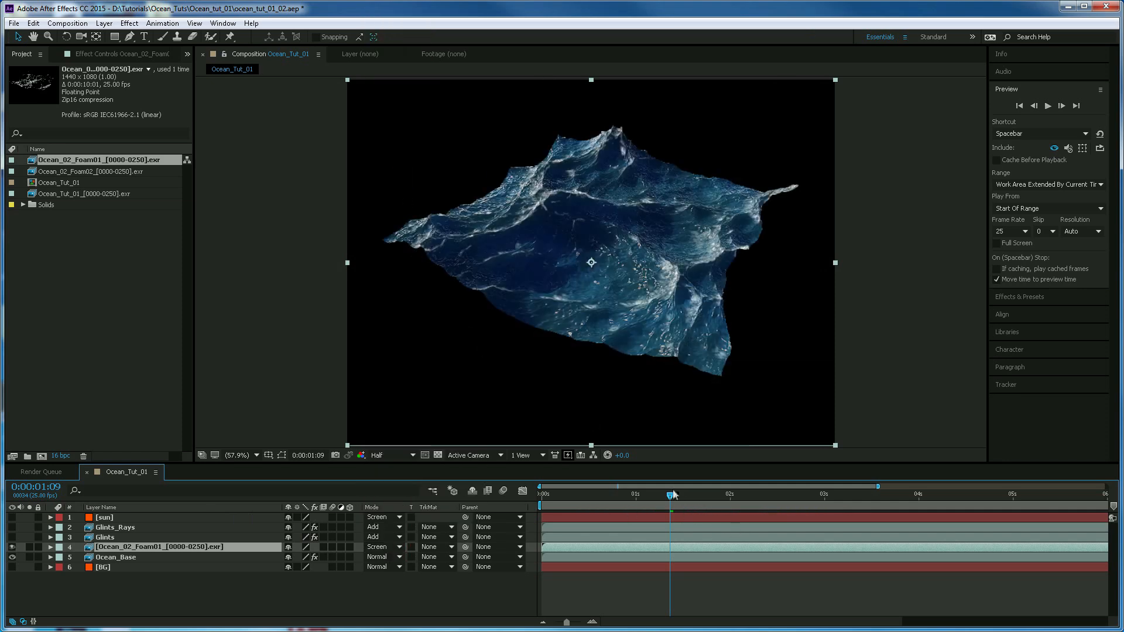
pyautogui.moveTo(582, 497); pyautogui.dragTo(655, 496)
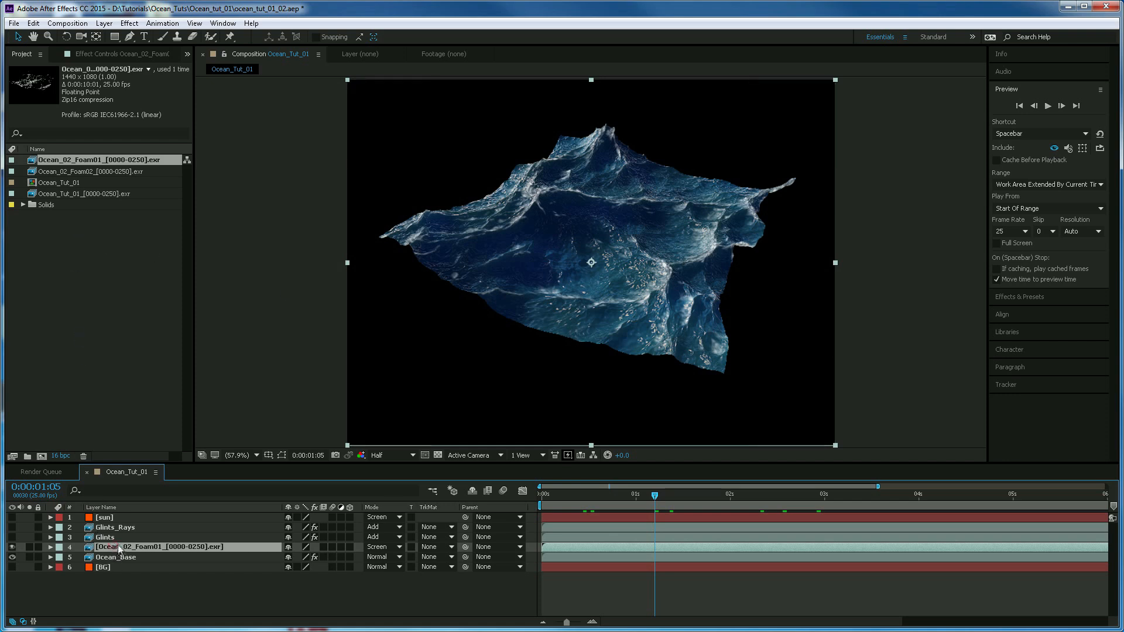
# Step: Apply a Sharpen effect to the Foam01 layer with a Sharpen Amount of 20
pyautogui.click(123, 54)
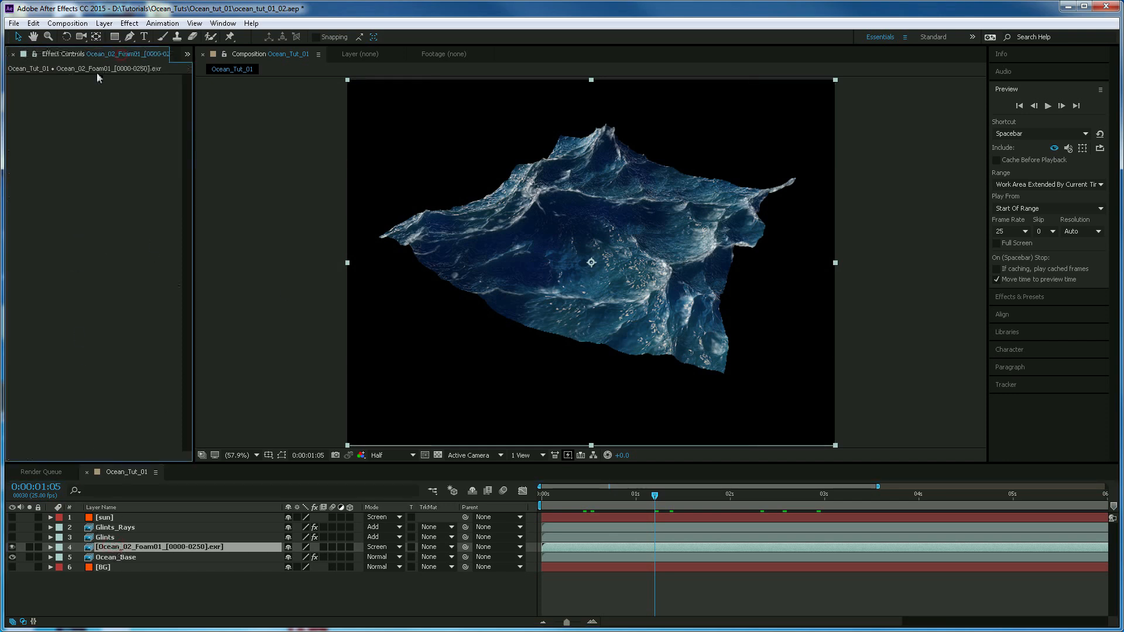
pyautogui.click(129, 23)
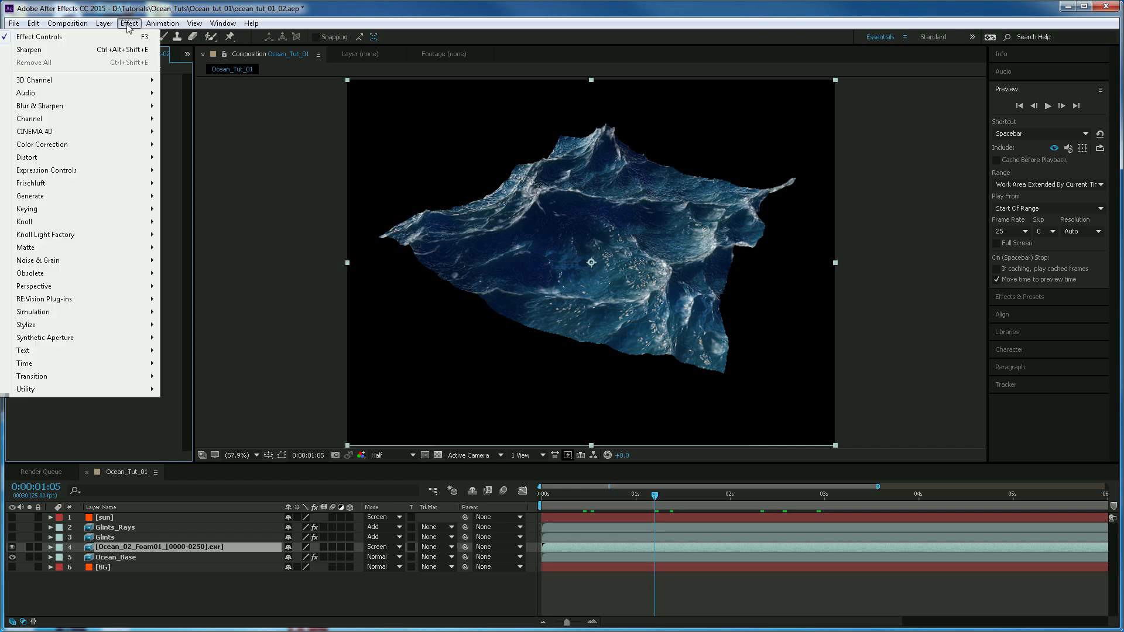
pyautogui.moveTo(134, 109)
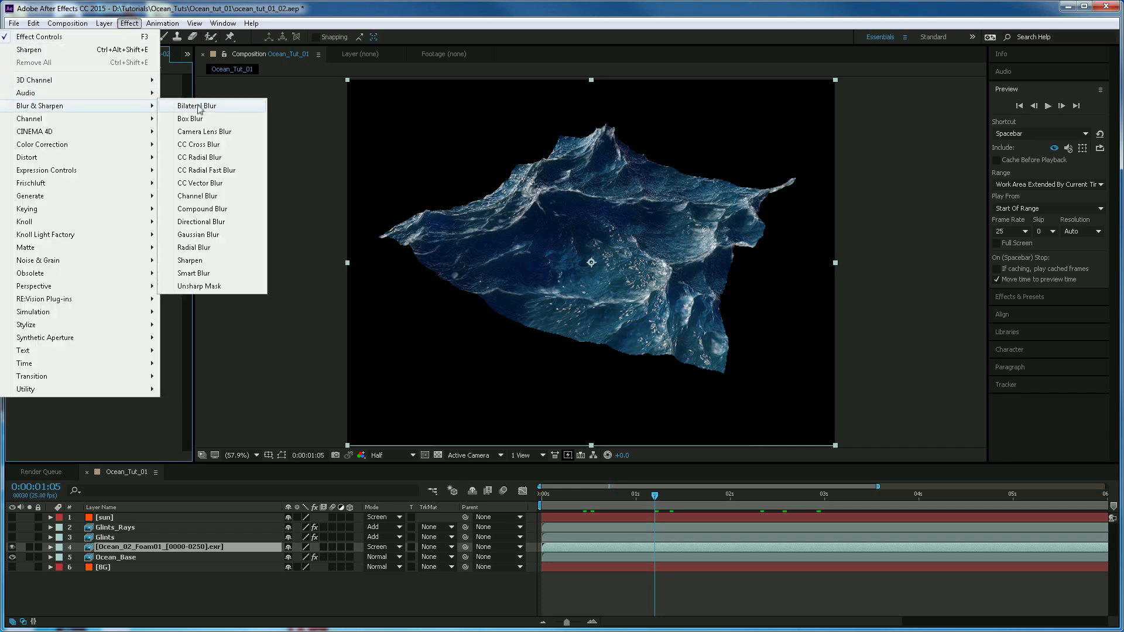
pyautogui.click(202, 262)
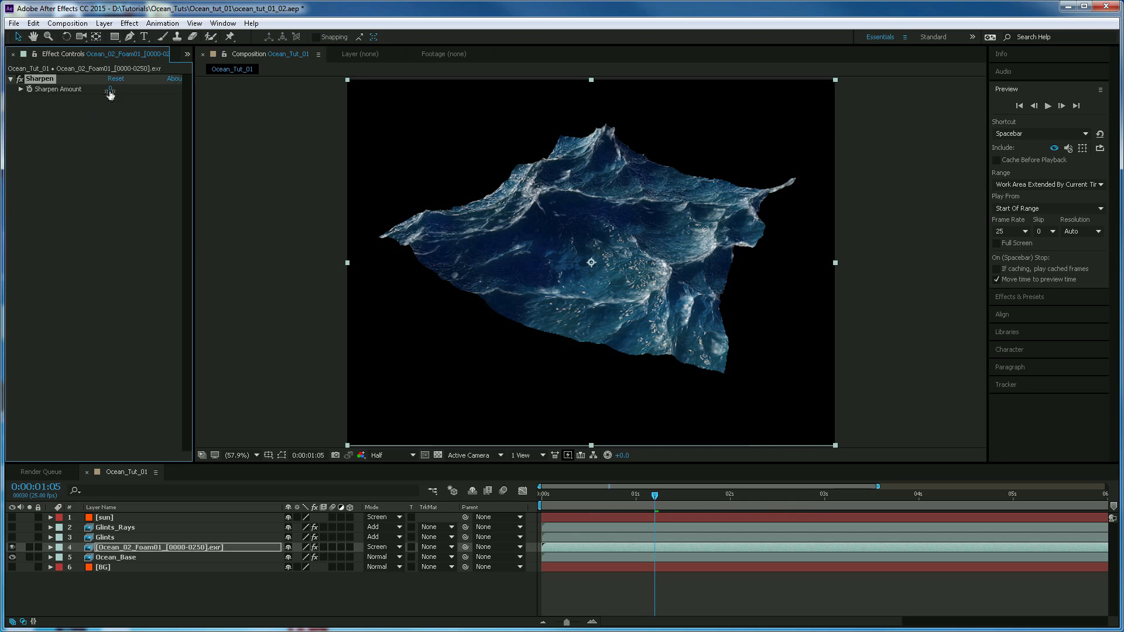
pyautogui.moveTo(110, 89); pyautogui.dragTo(118, 90)
pyautogui.moveTo(128, 91); pyautogui.dragTo(134, 109)
pyautogui.click(108, 282)
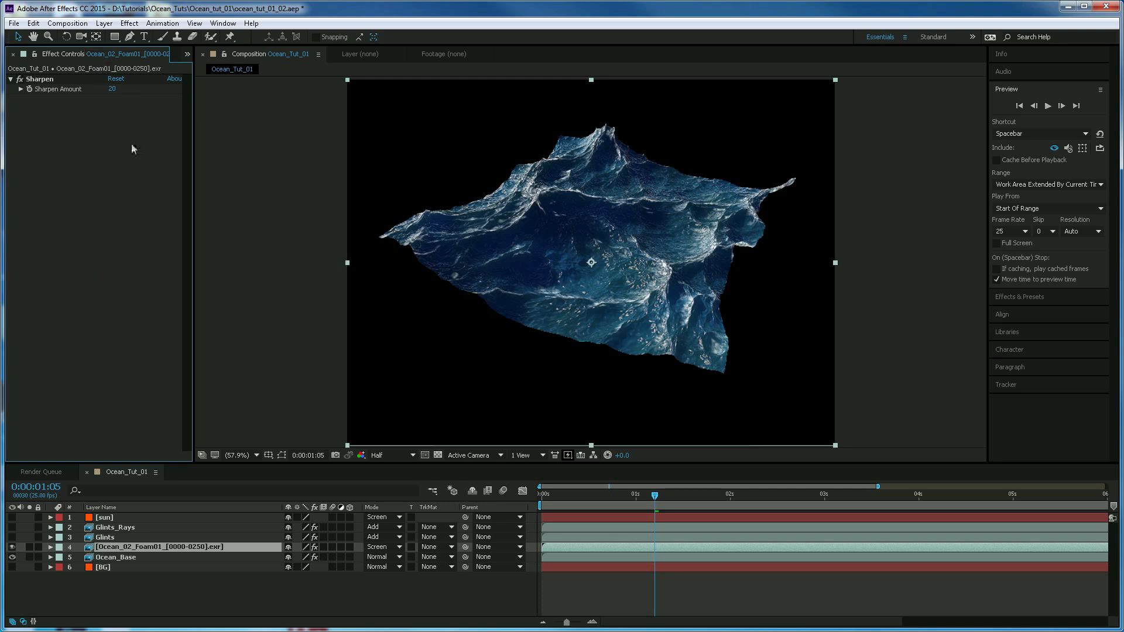
# Step: Add an Exposure effect to the Foam01 layer with Exposure at 0.98, checking it soloed and over the ocean at 0:00:02:05
pyautogui.click(107, 549)
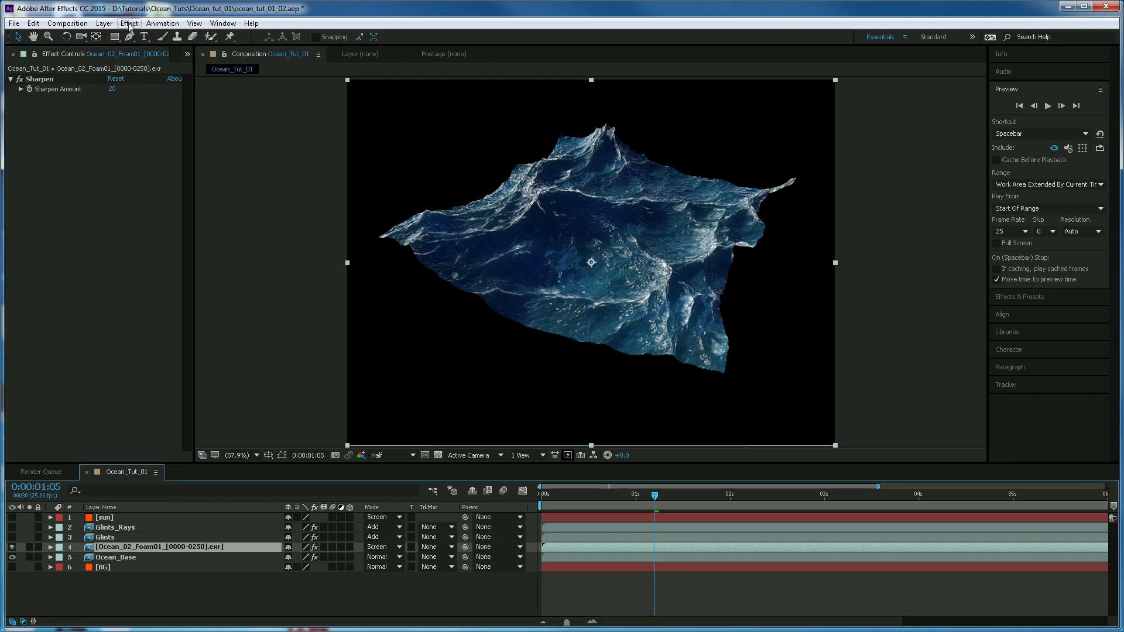
pyautogui.click(130, 24)
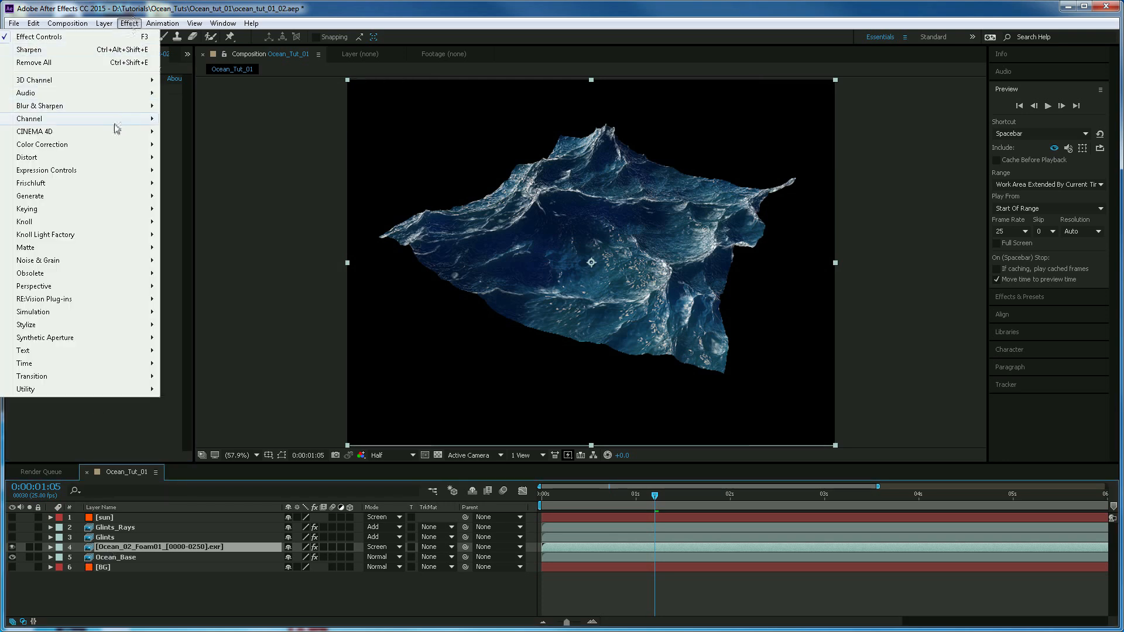
pyautogui.moveTo(104, 145)
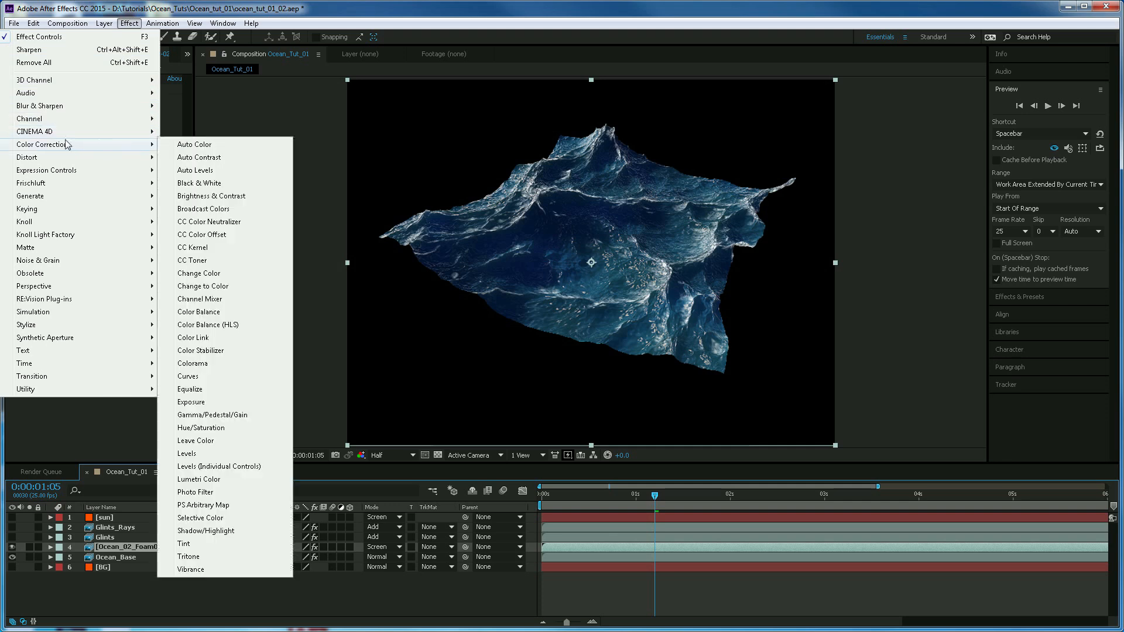
pyautogui.click(193, 402)
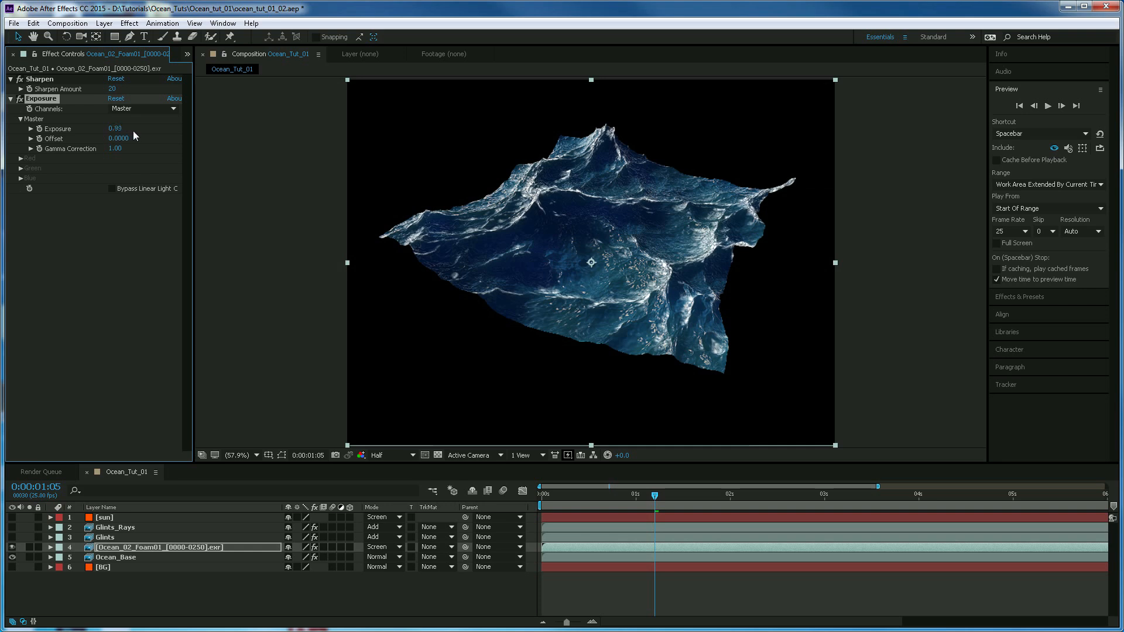
pyautogui.click(29, 547)
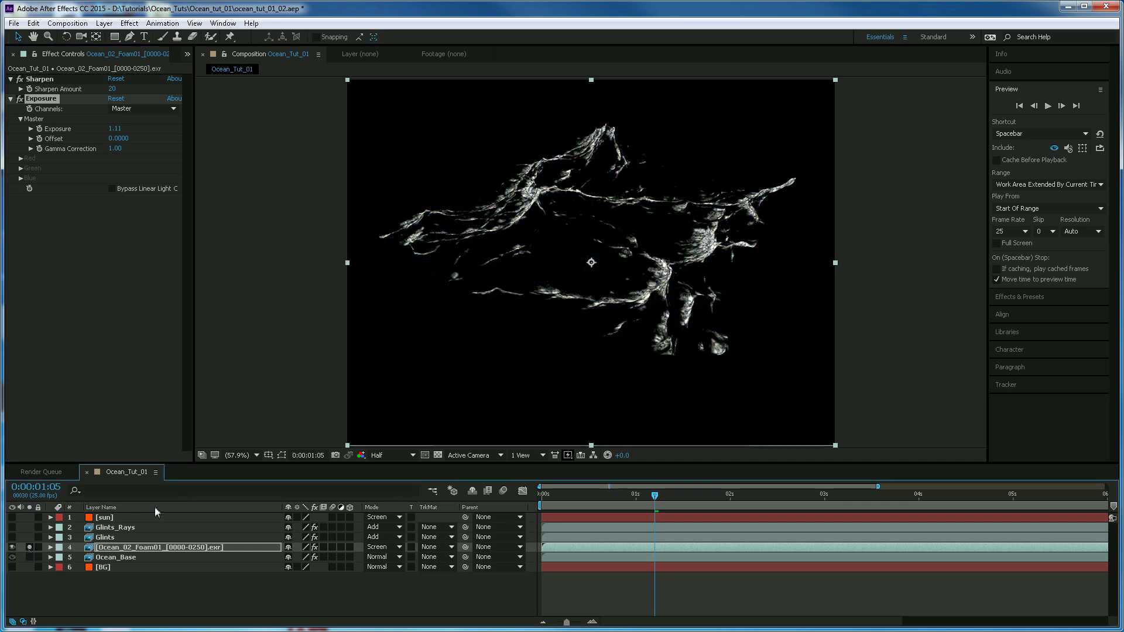
pyautogui.click(20, 100)
pyautogui.click(20, 100)
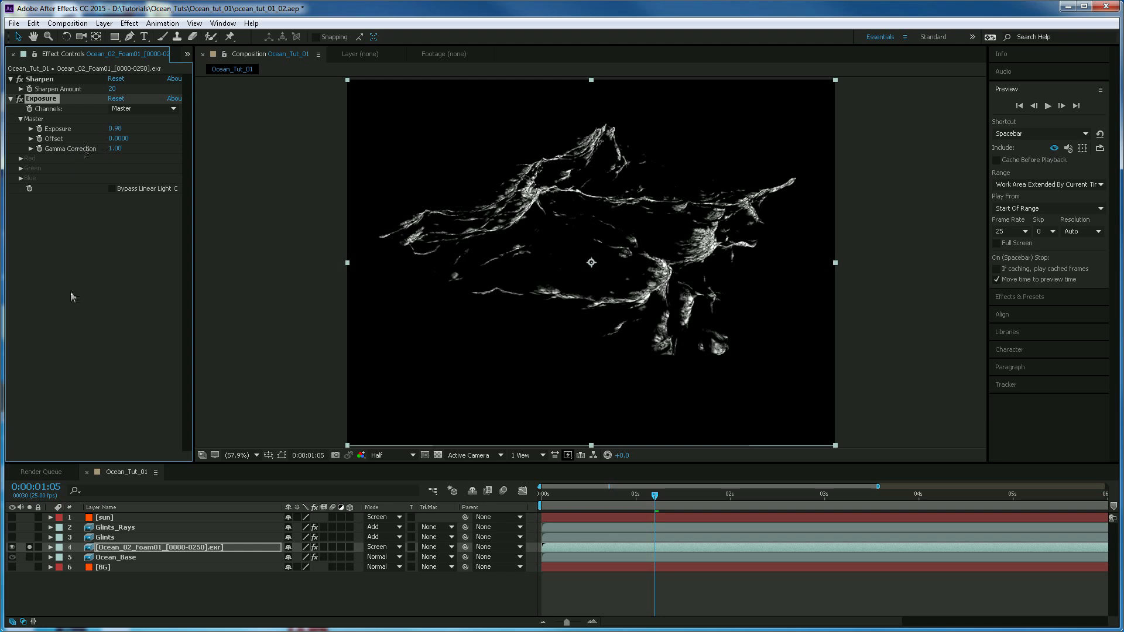
pyautogui.click(30, 547)
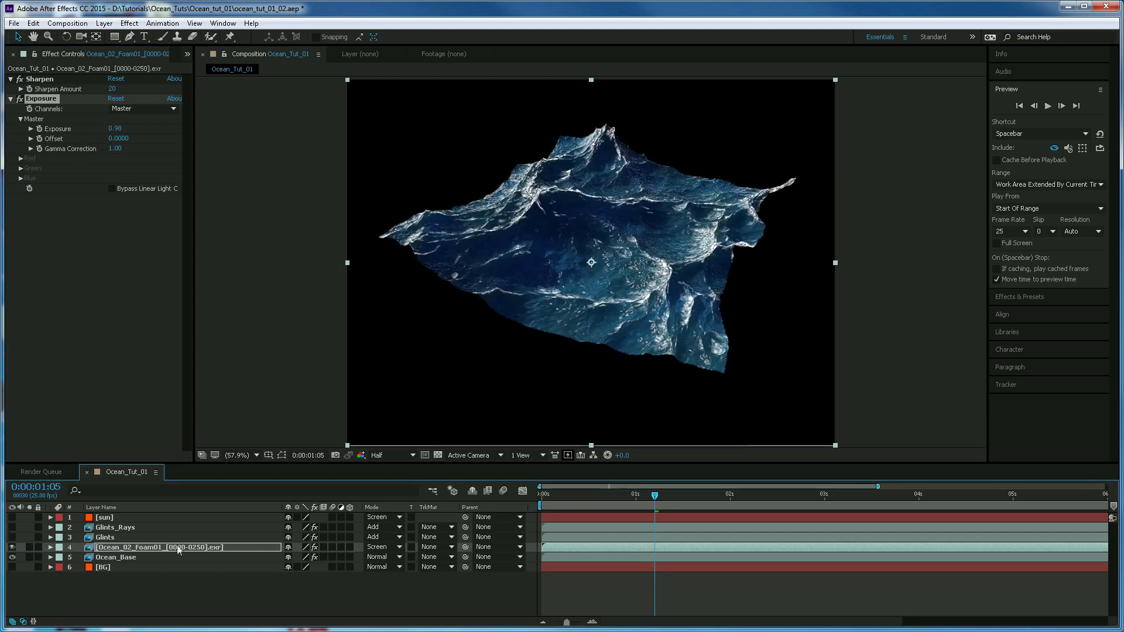
pyautogui.moveTo(571, 494); pyautogui.dragTo(750, 504)
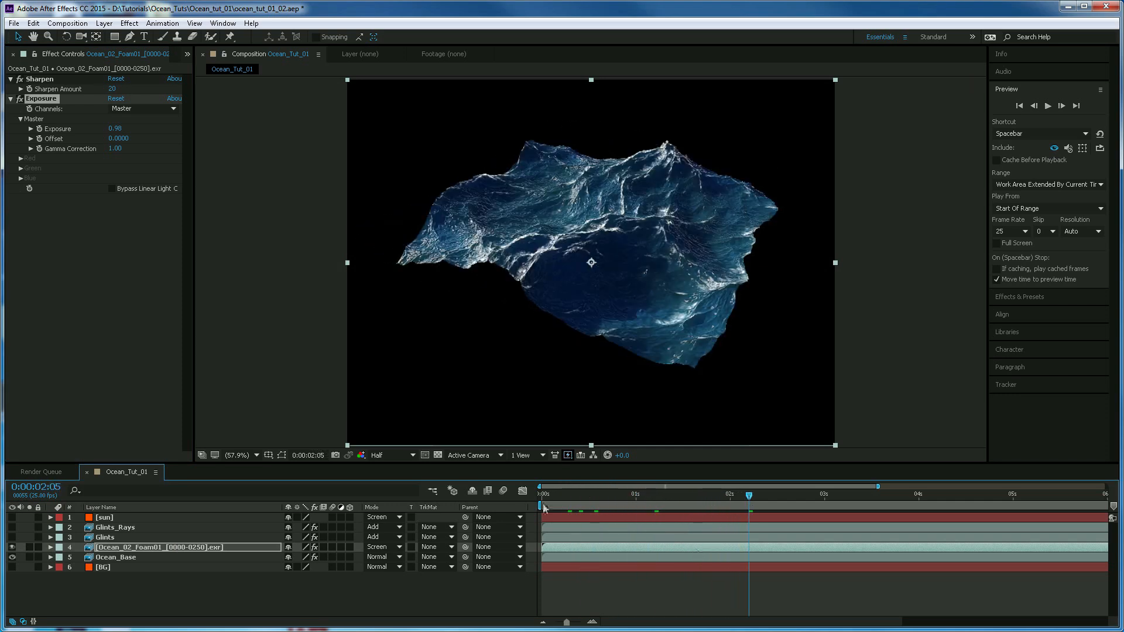
# Step: Place the Foam02 sequence directly above the Foam01 layer and solo it
pyautogui.click(188, 55)
pyautogui.click(209, 69)
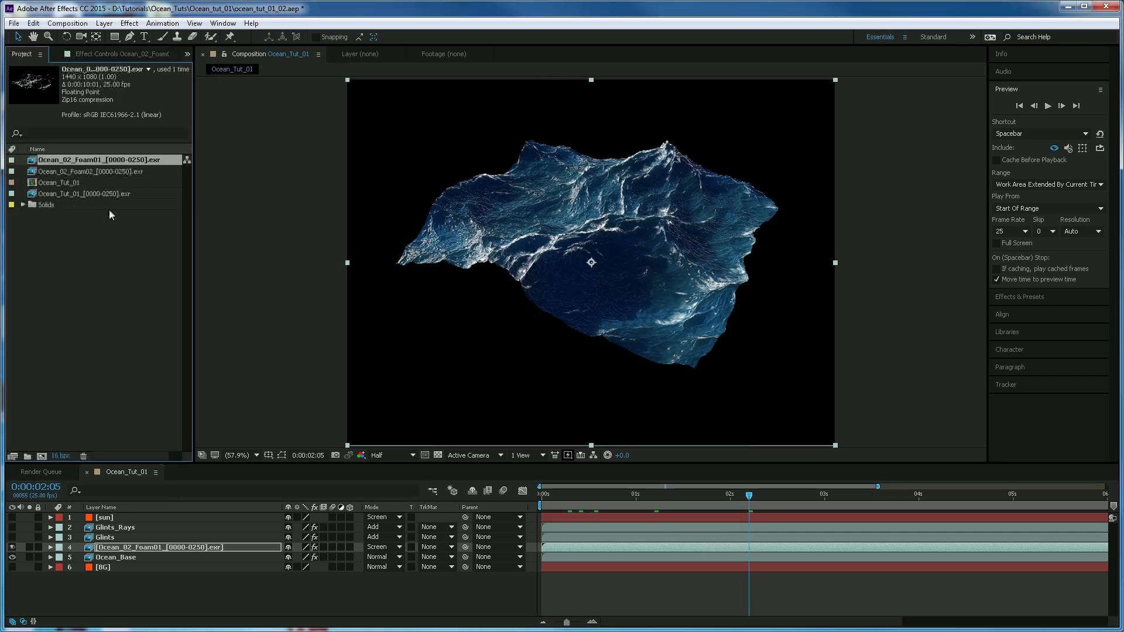
pyautogui.moveTo(89, 172); pyautogui.dragTo(115, 545)
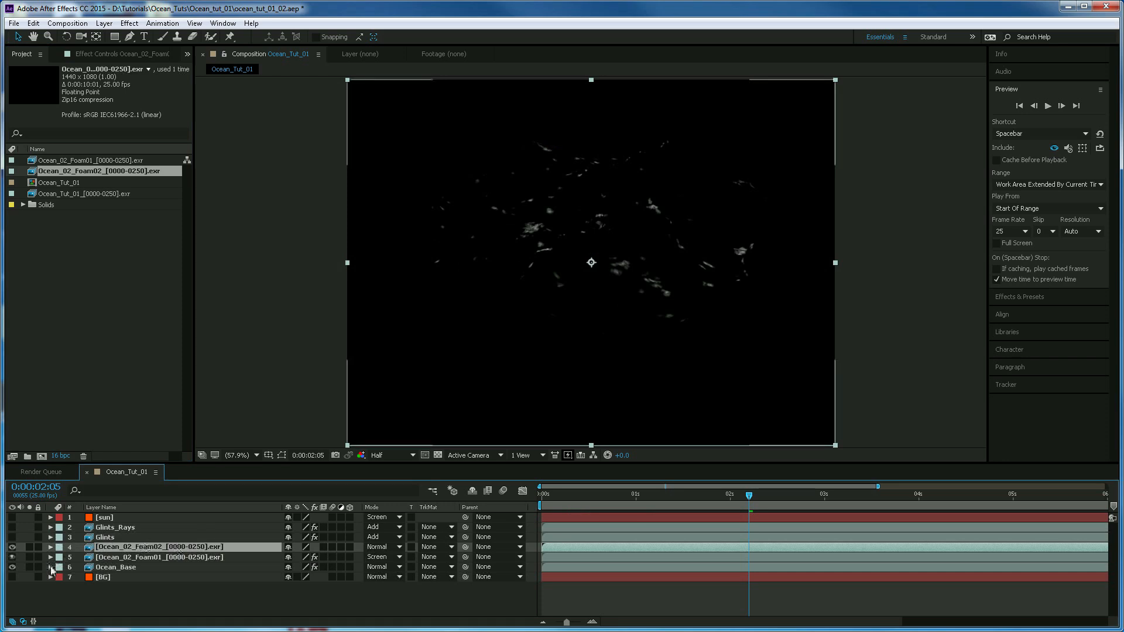
pyautogui.click(29, 547)
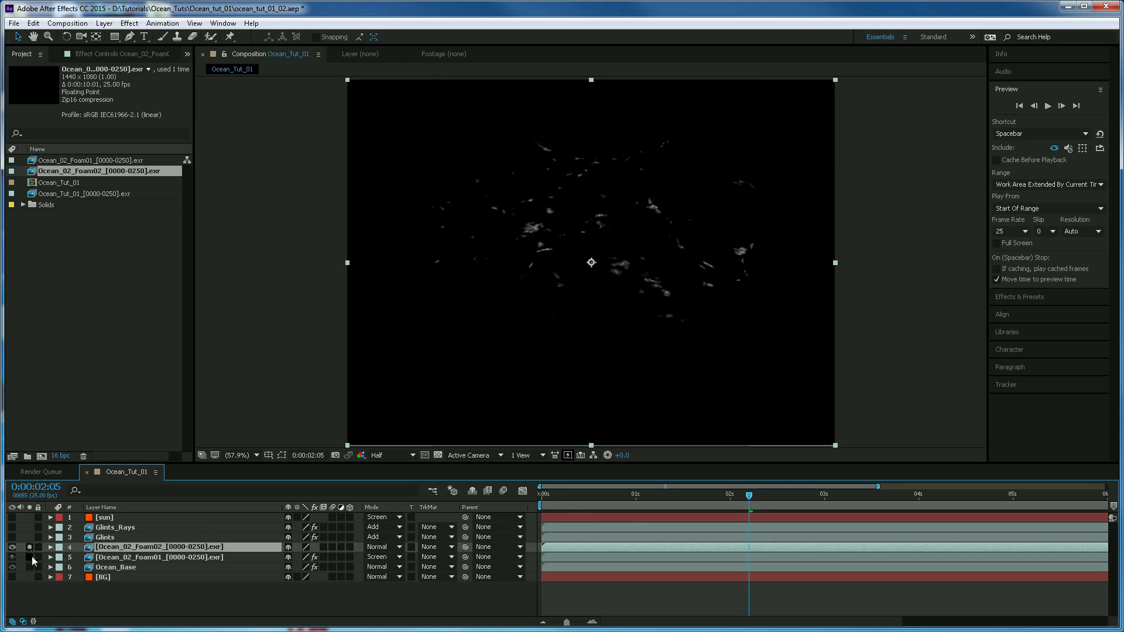
# Step: Apply a Sharpen effect with a Sharpen Amount of 19 to the soloed Foam02 layer, viewing it at 0:00:01:21
pyautogui.click(591, 497)
pyautogui.moveTo(596, 502); pyautogui.dragTo(714, 504)
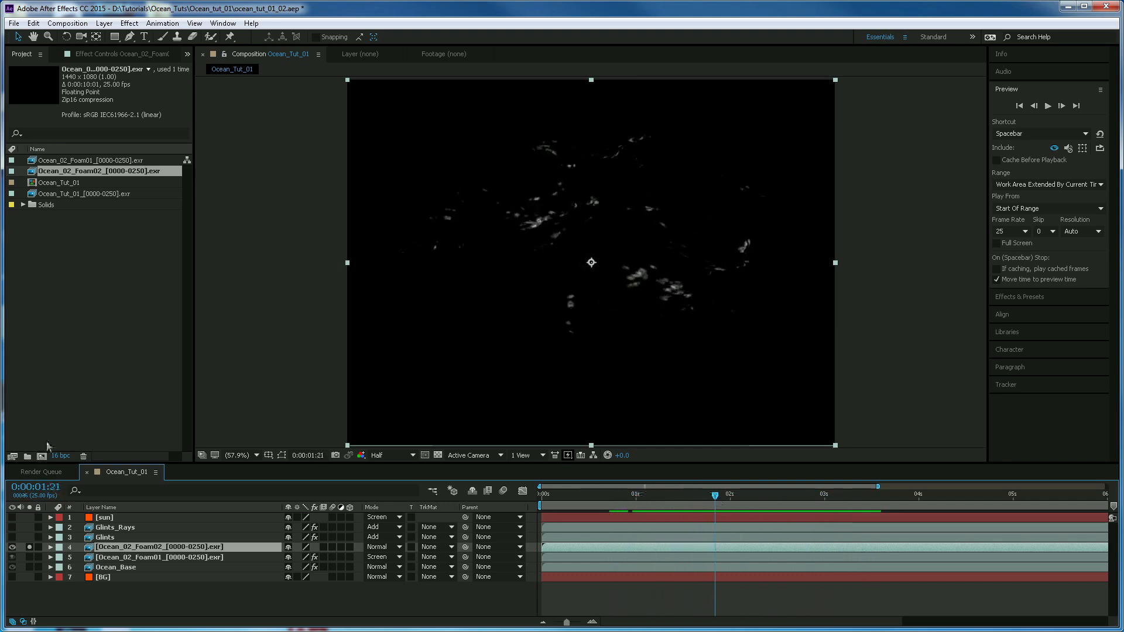
pyautogui.click(93, 54)
pyautogui.click(129, 24)
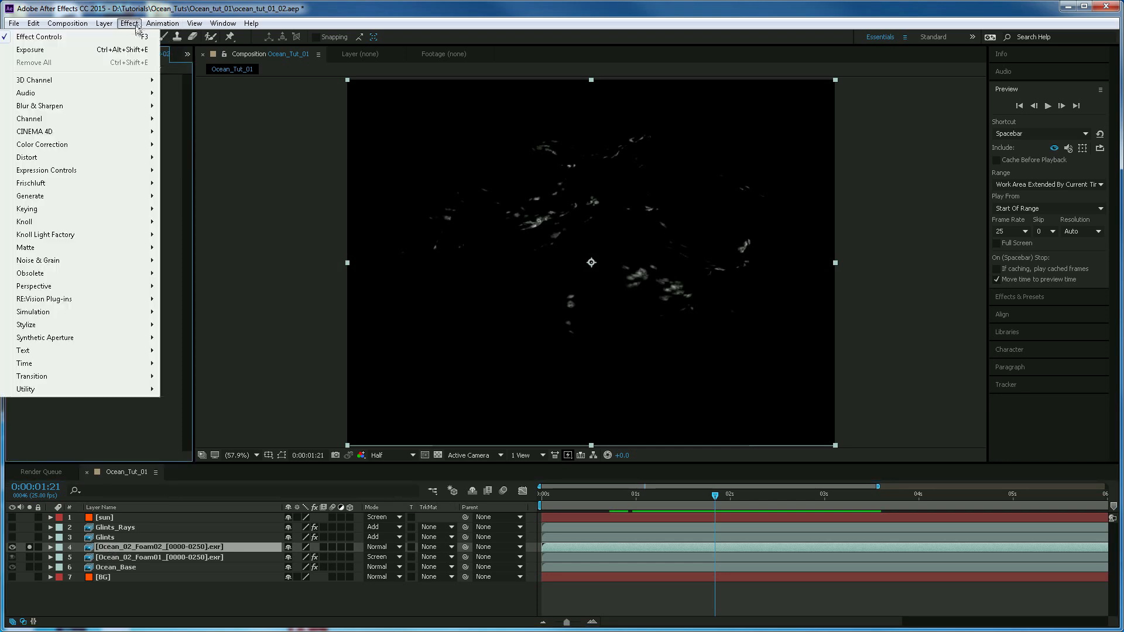
pyautogui.moveTo(101, 108)
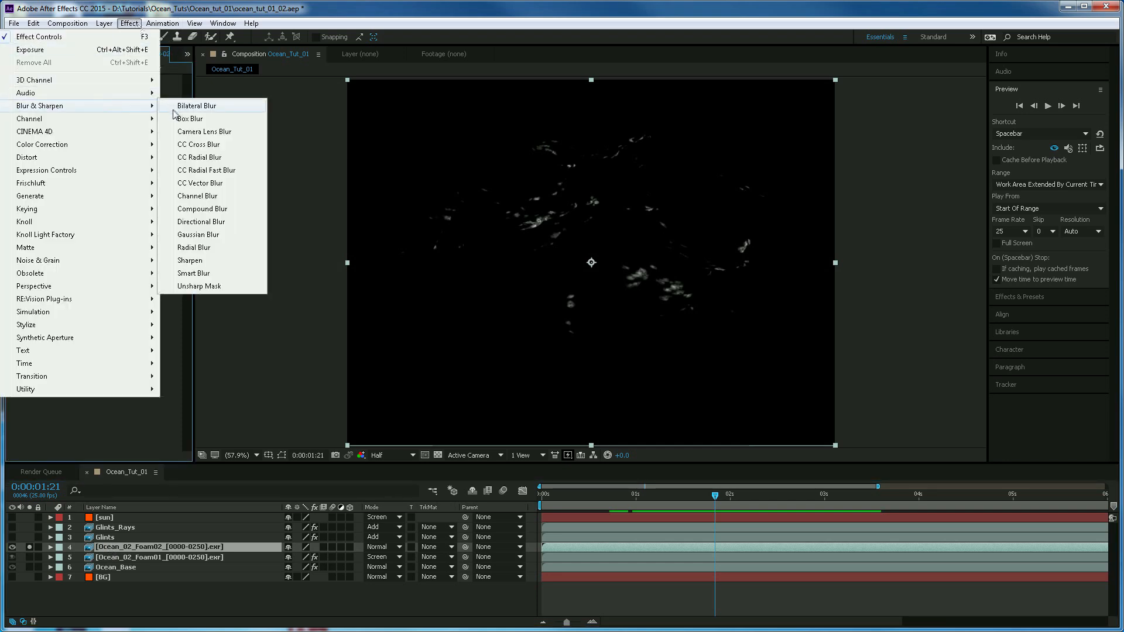
pyautogui.click(190, 260)
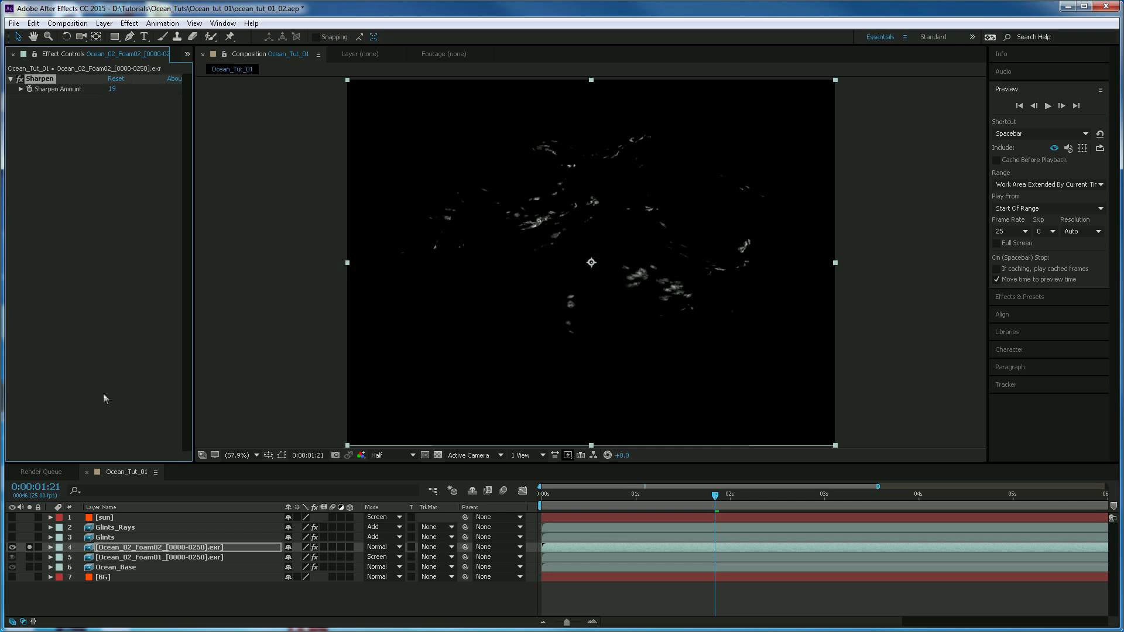
# Step: Add an Exposure effect to the Foam02 layer with Exposure at 0.52
pyautogui.click(129, 23)
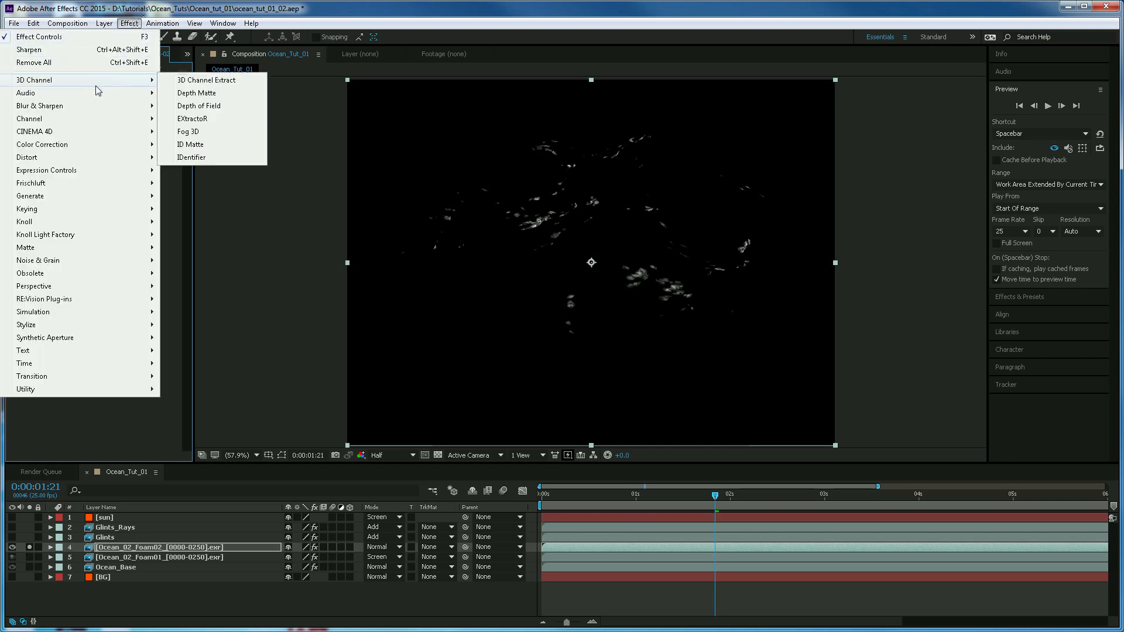
pyautogui.moveTo(111, 144)
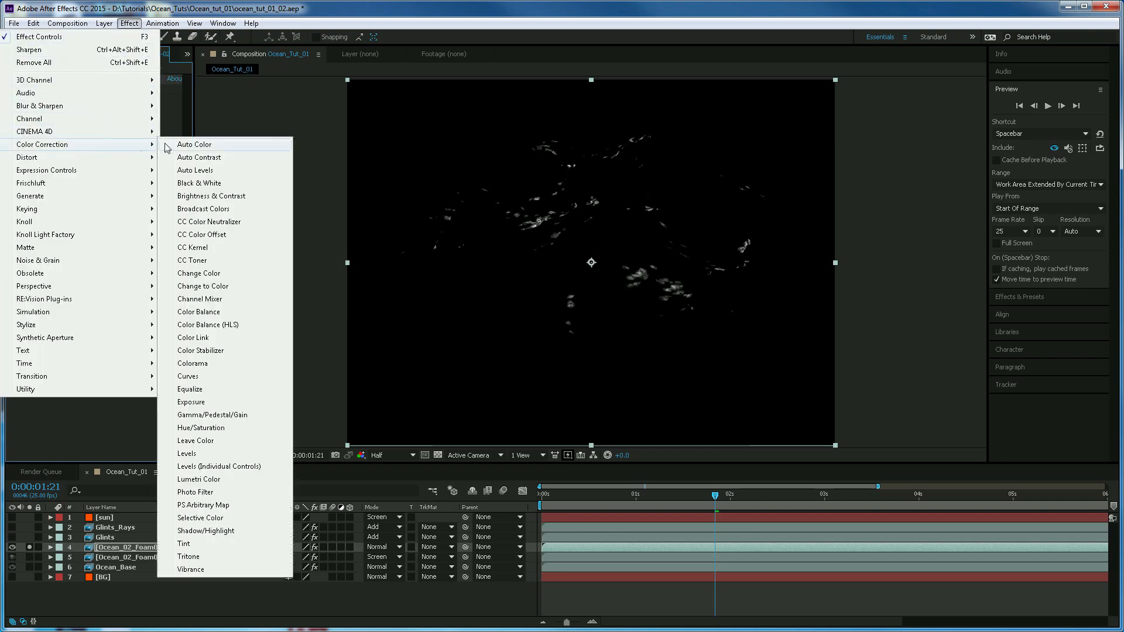
pyautogui.click(192, 402)
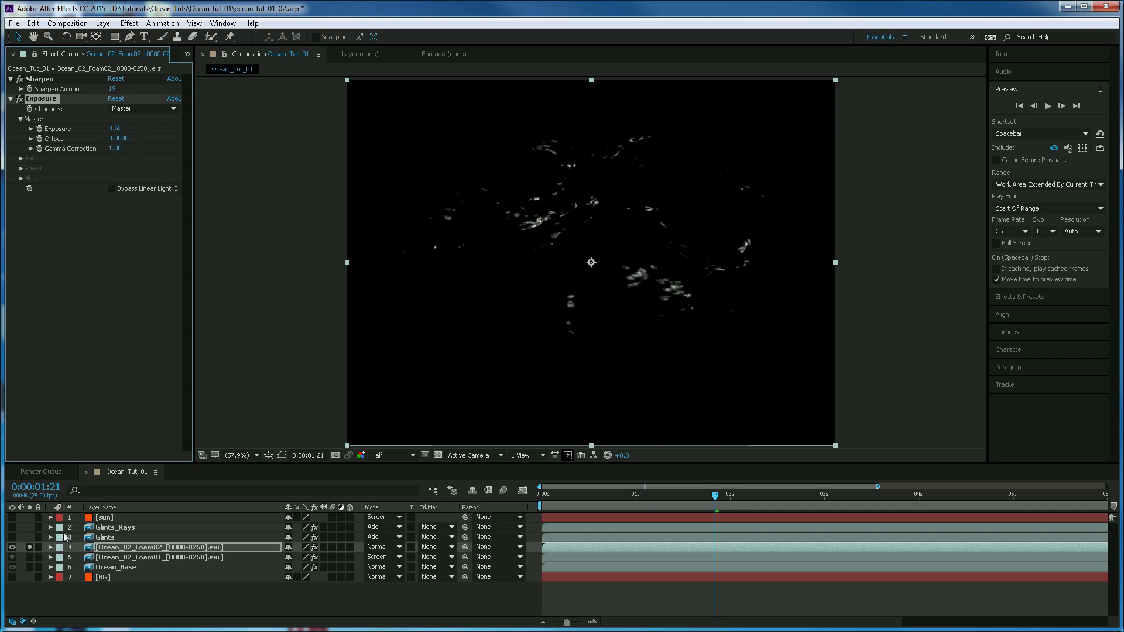
# Step: Blend the Foam02 layer in Screen mode, unsolo it and scrub to 0:00:01:15 to check the foam over the ocean
pyautogui.click(399, 547)
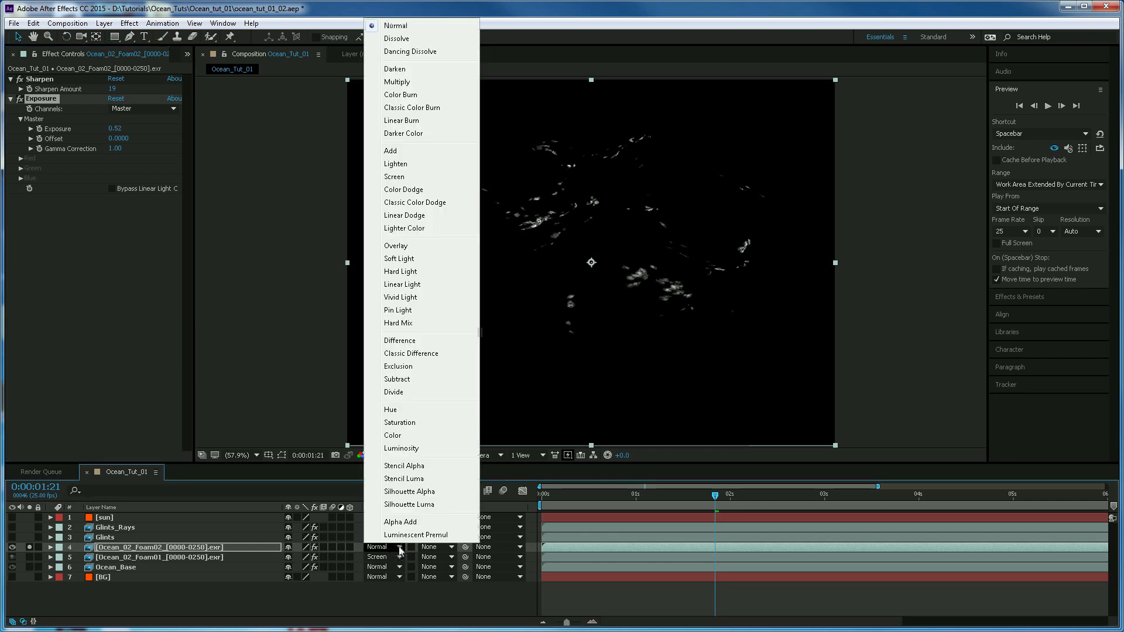
pyautogui.click(394, 178)
pyautogui.click(30, 547)
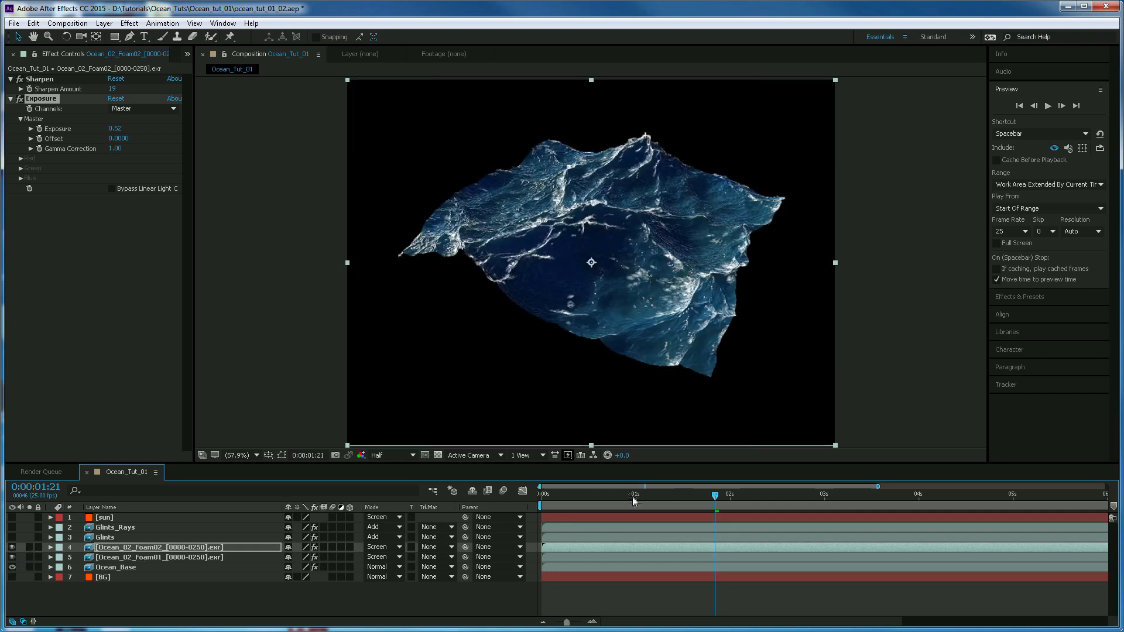
pyautogui.moveTo(573, 497); pyautogui.dragTo(620, 503)
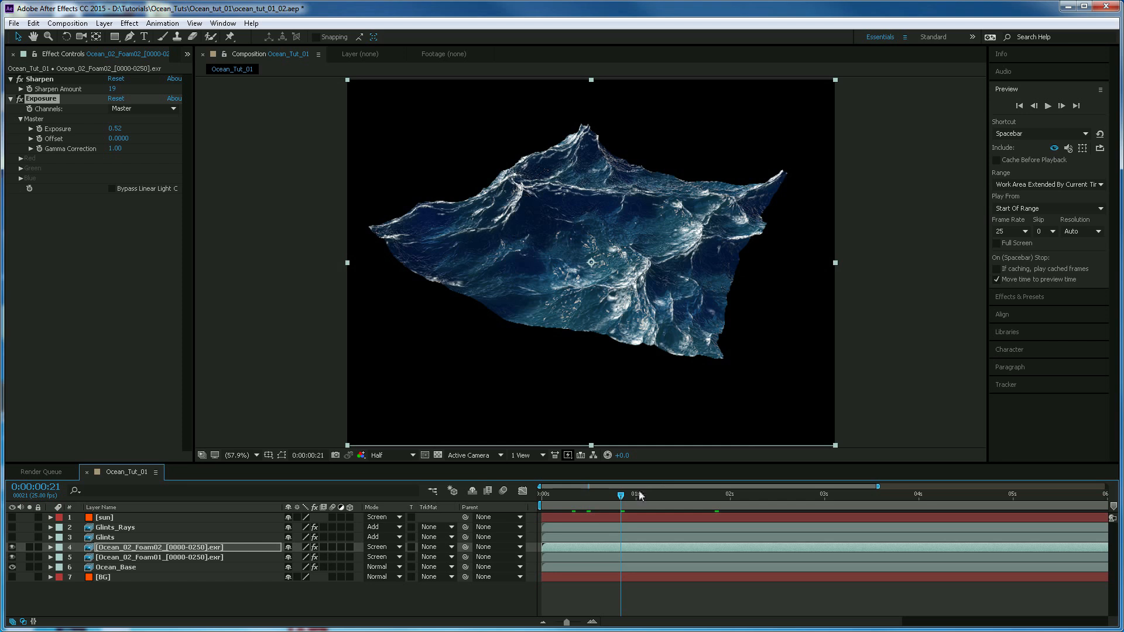
pyautogui.moveTo(623, 494); pyautogui.dragTo(672, 504)
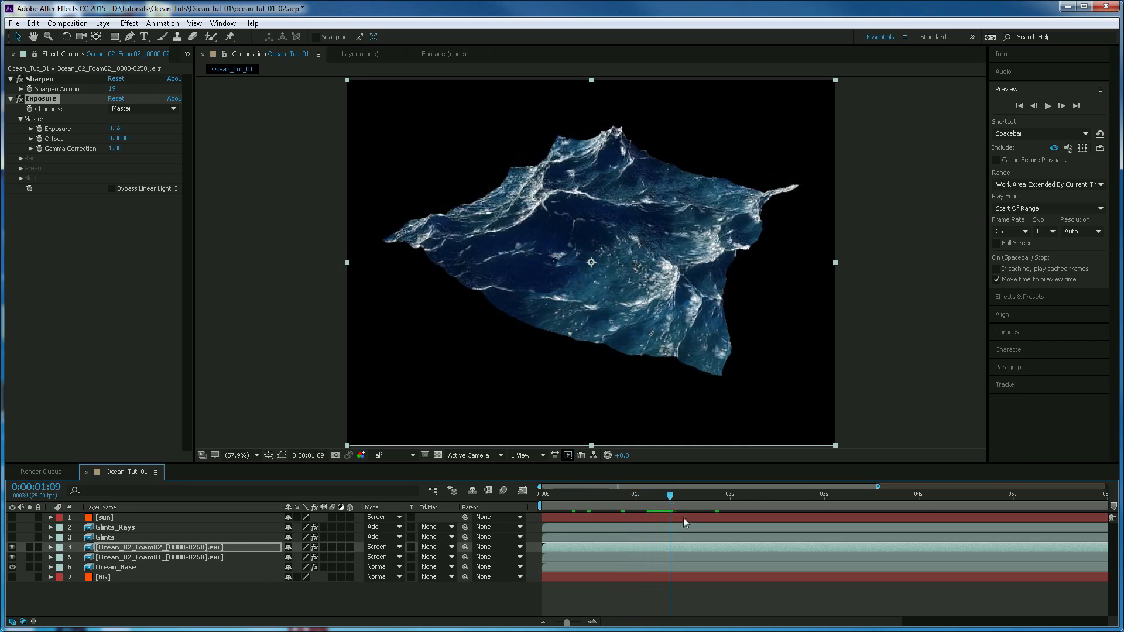
pyautogui.moveTo(673, 497); pyautogui.dragTo(613, 498)
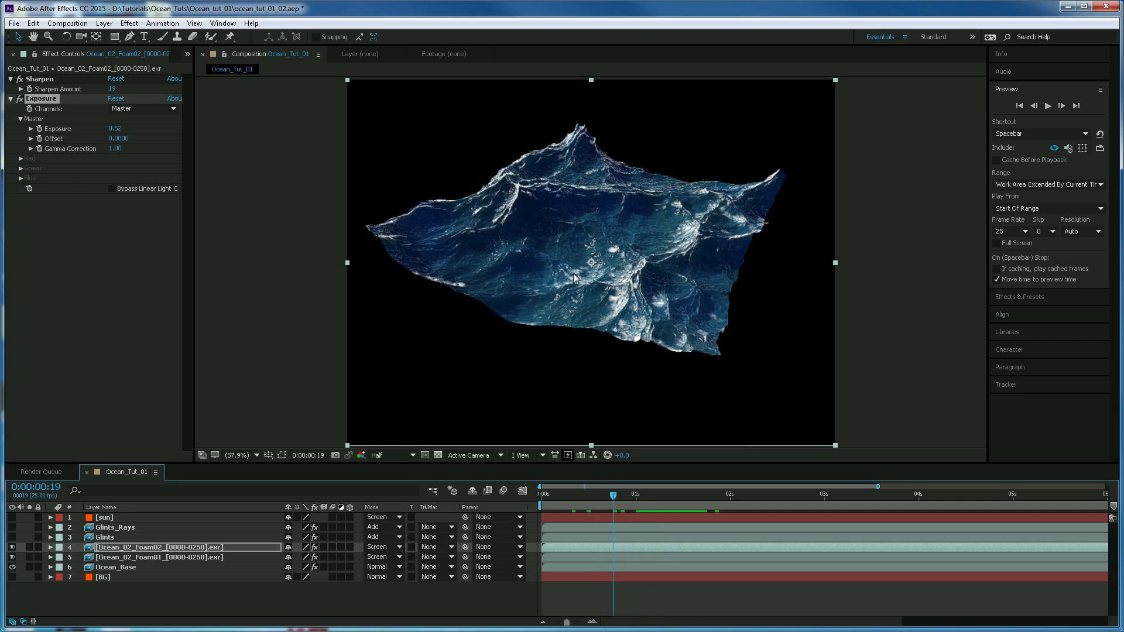
pyautogui.moveTo(616, 494); pyautogui.dragTo(693, 514)
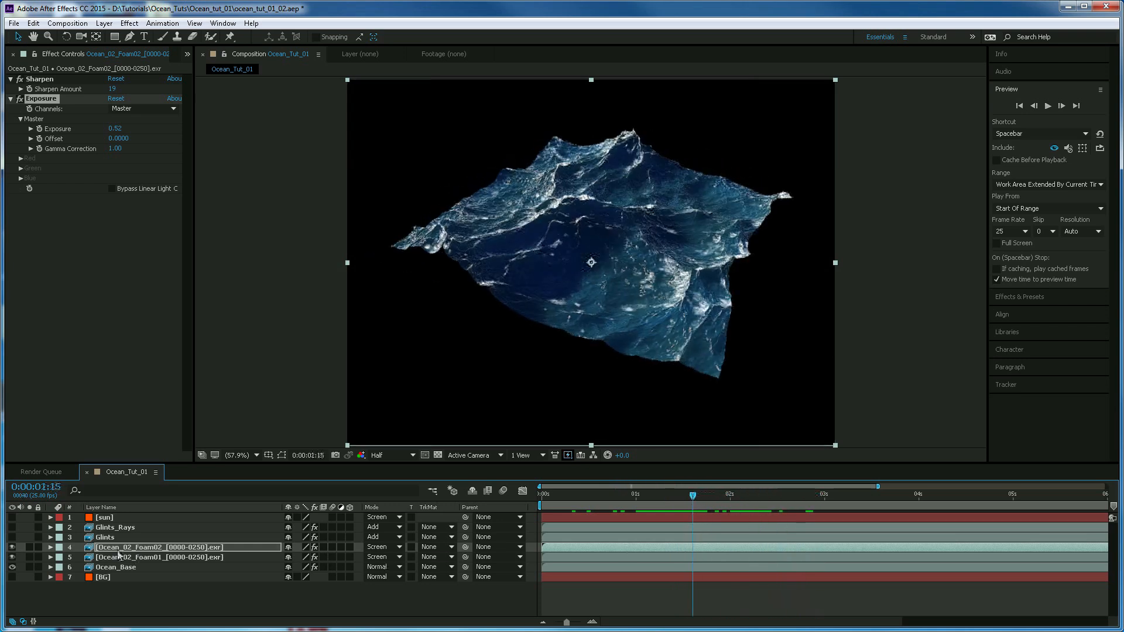
# Step: Turn on visibility of the BG, Glints, Glints_Rays and sun layers, and scrub to 0:00:02:07 to check the full composite
pyautogui.click(11, 577)
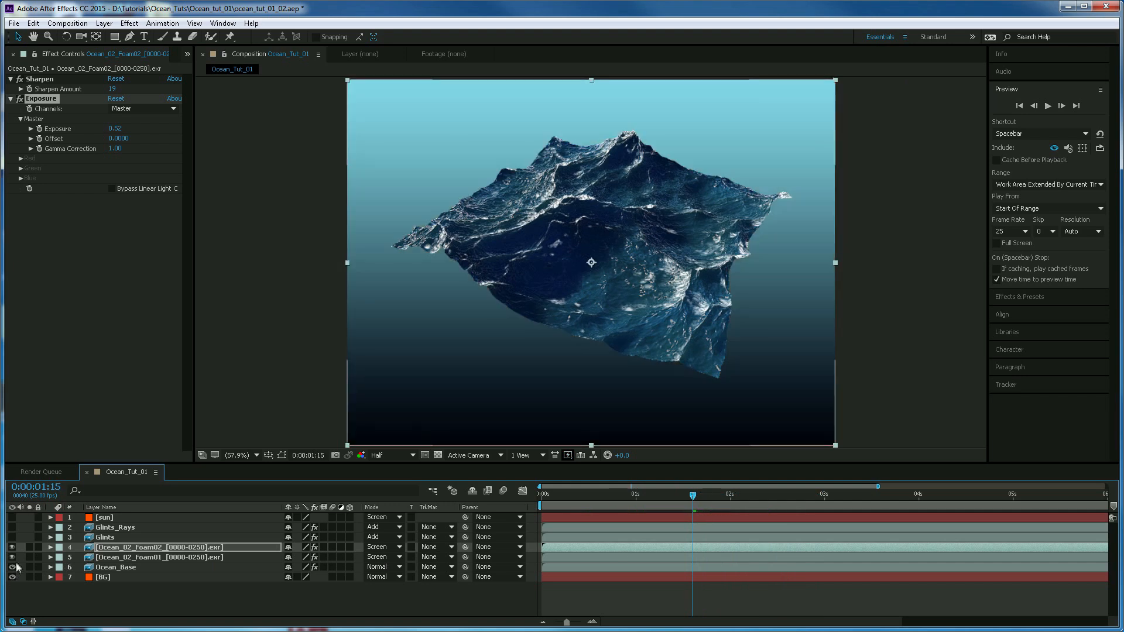
pyautogui.click(12, 537)
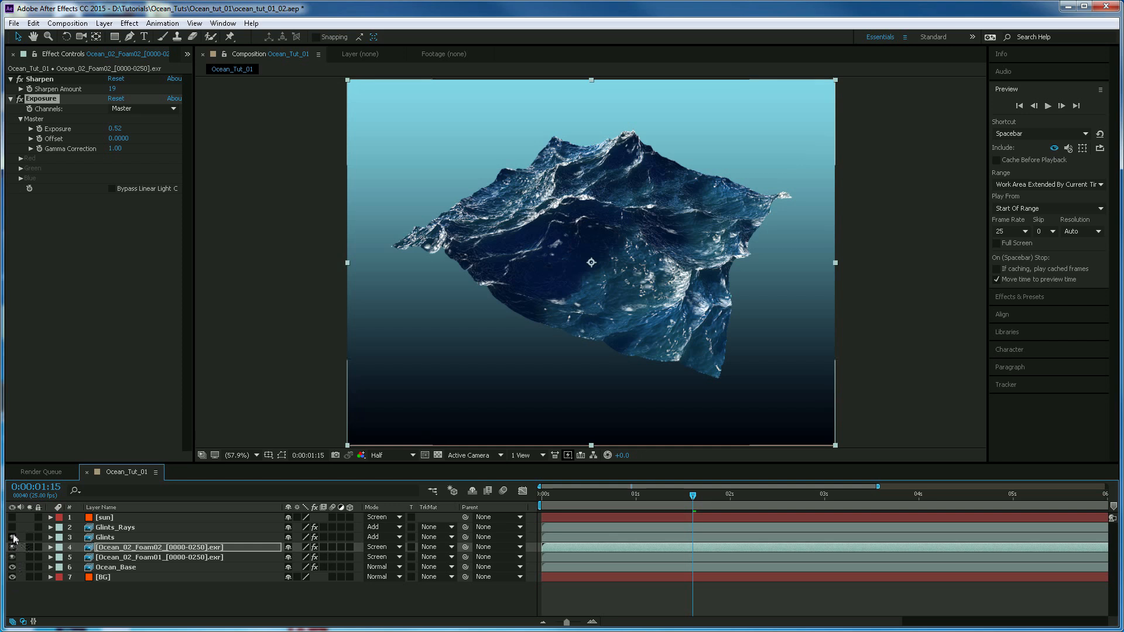
pyautogui.click(11, 527)
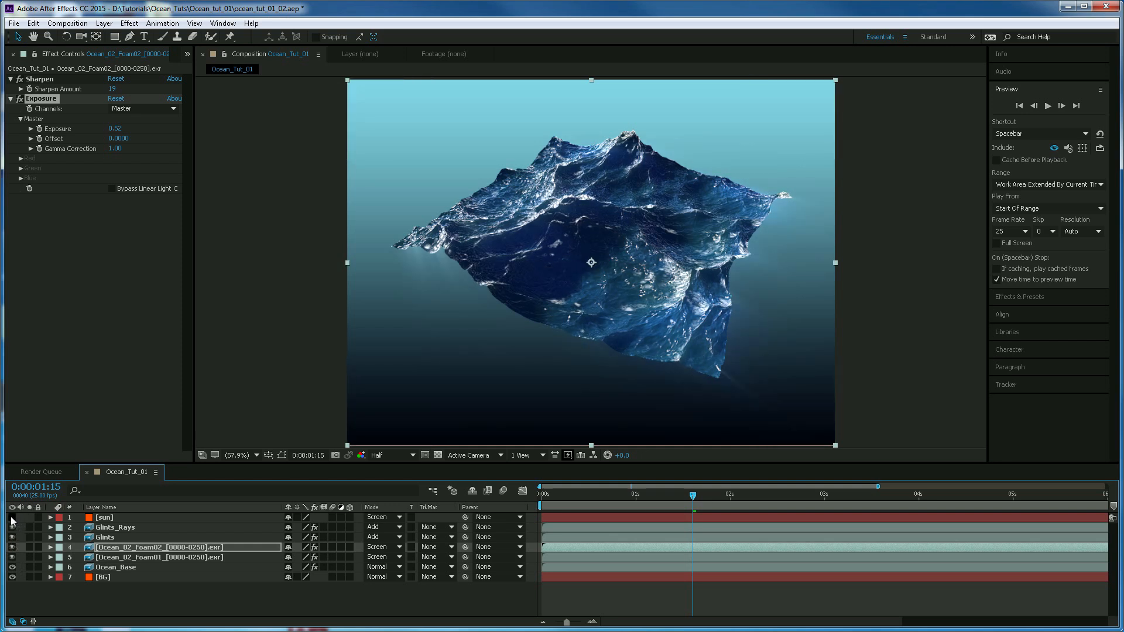
pyautogui.click(12, 517)
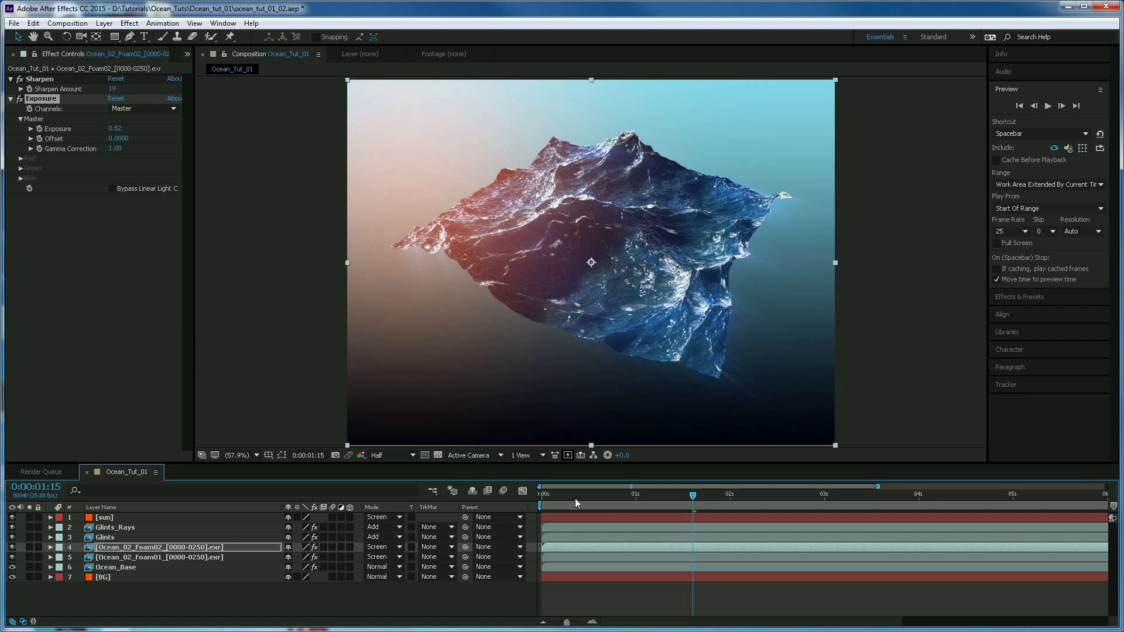
pyautogui.moveTo(559, 498); pyautogui.dragTo(708, 512)
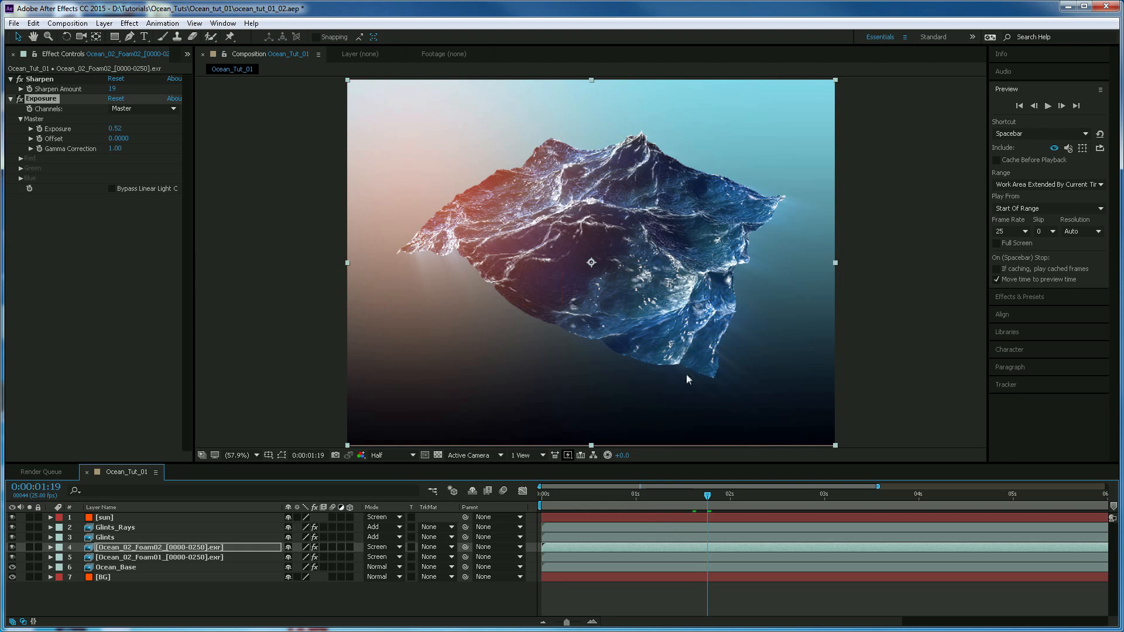
pyautogui.moveTo(714, 496); pyautogui.dragTo(753, 496)
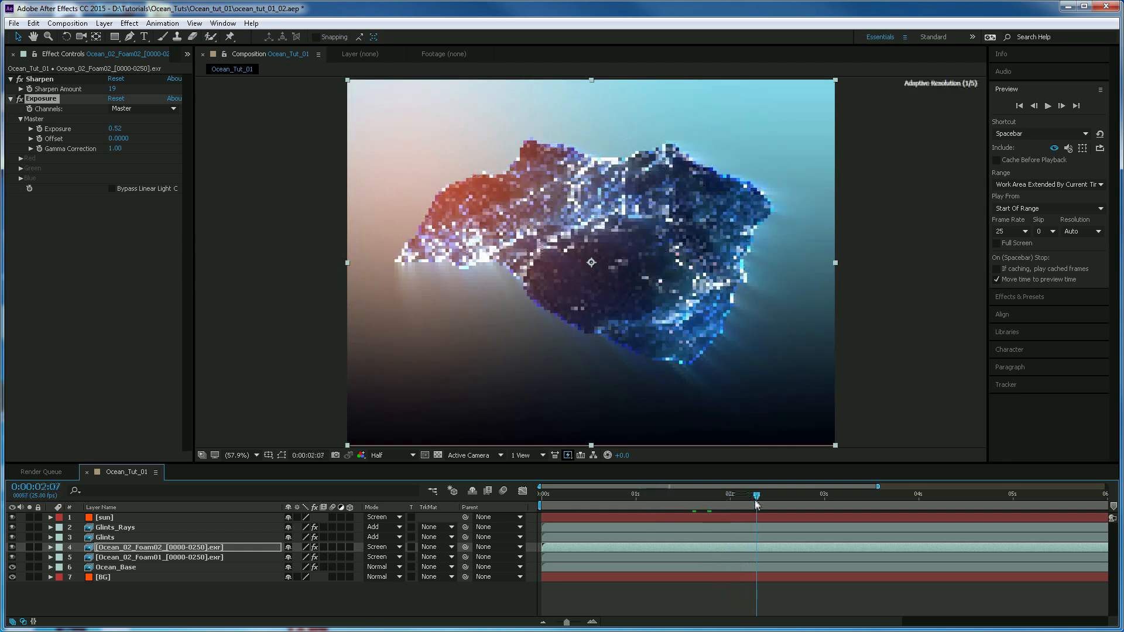